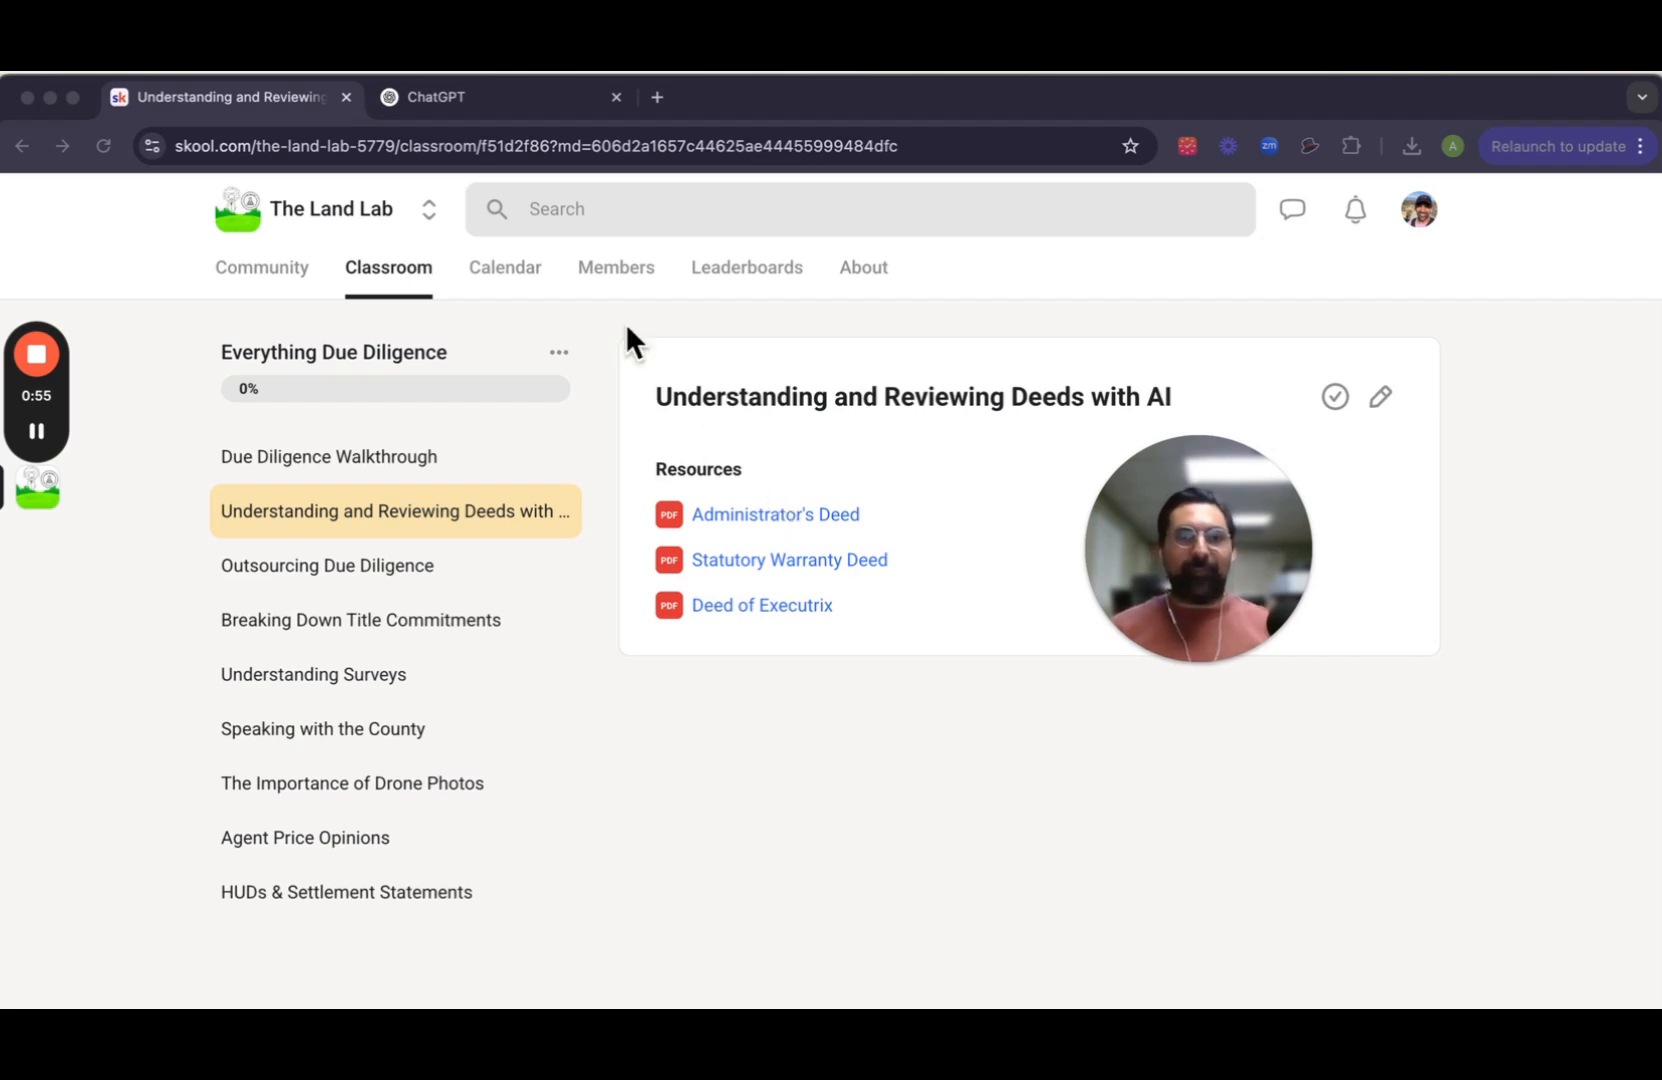
# Step: Open the download copy of the lesson's Administrator's Deed PDF, return to the lesson page and close the preview
pyautogui.click(806, 512)
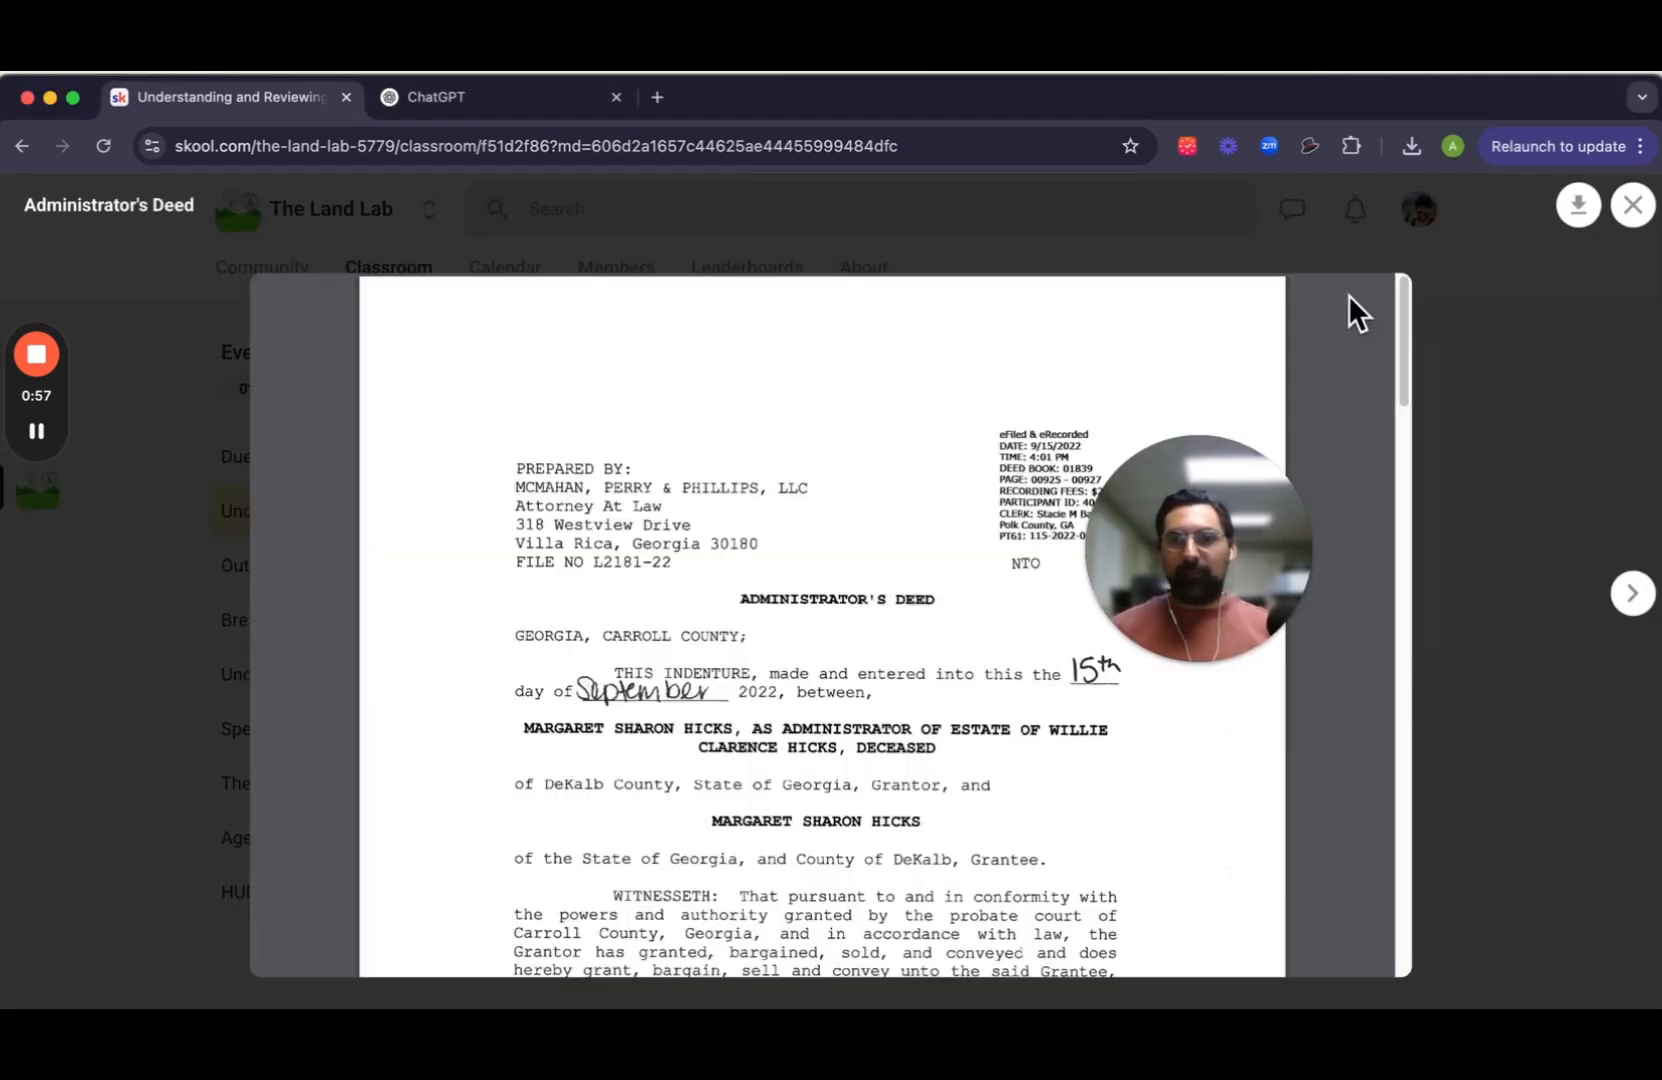
pyautogui.moveTo(1215, 547); pyautogui.dragTo(1285, 344)
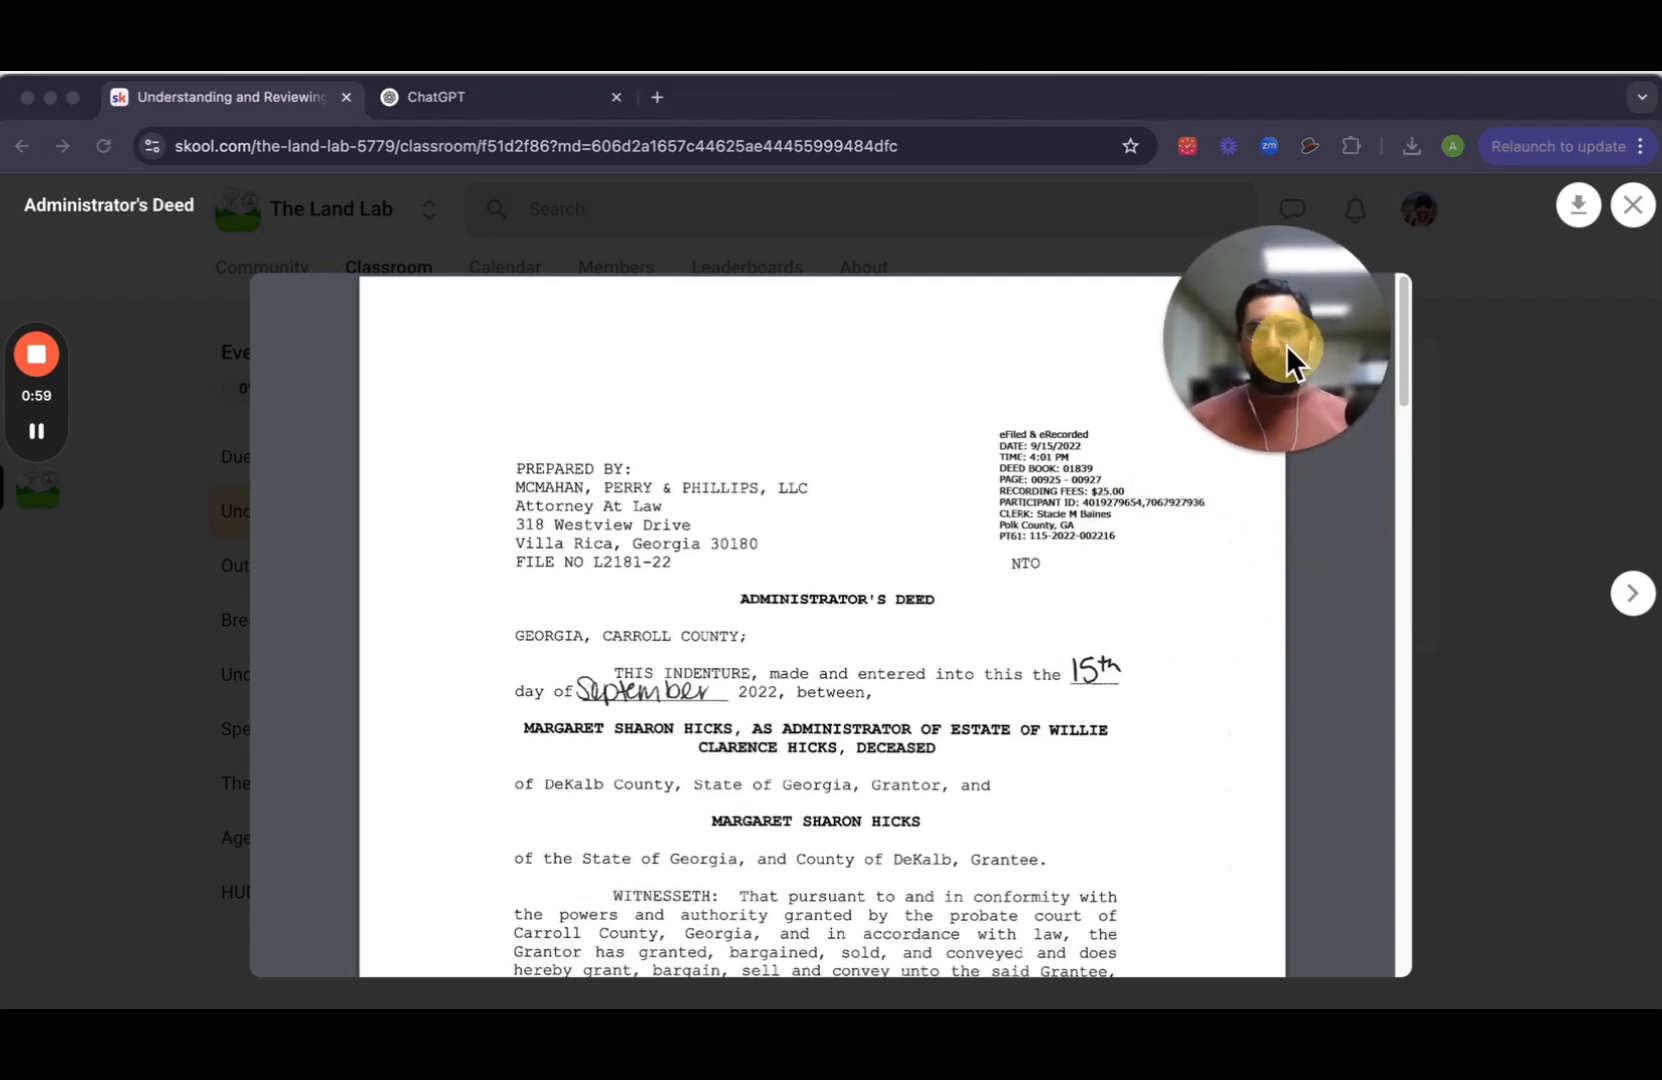
pyautogui.click(1576, 207)
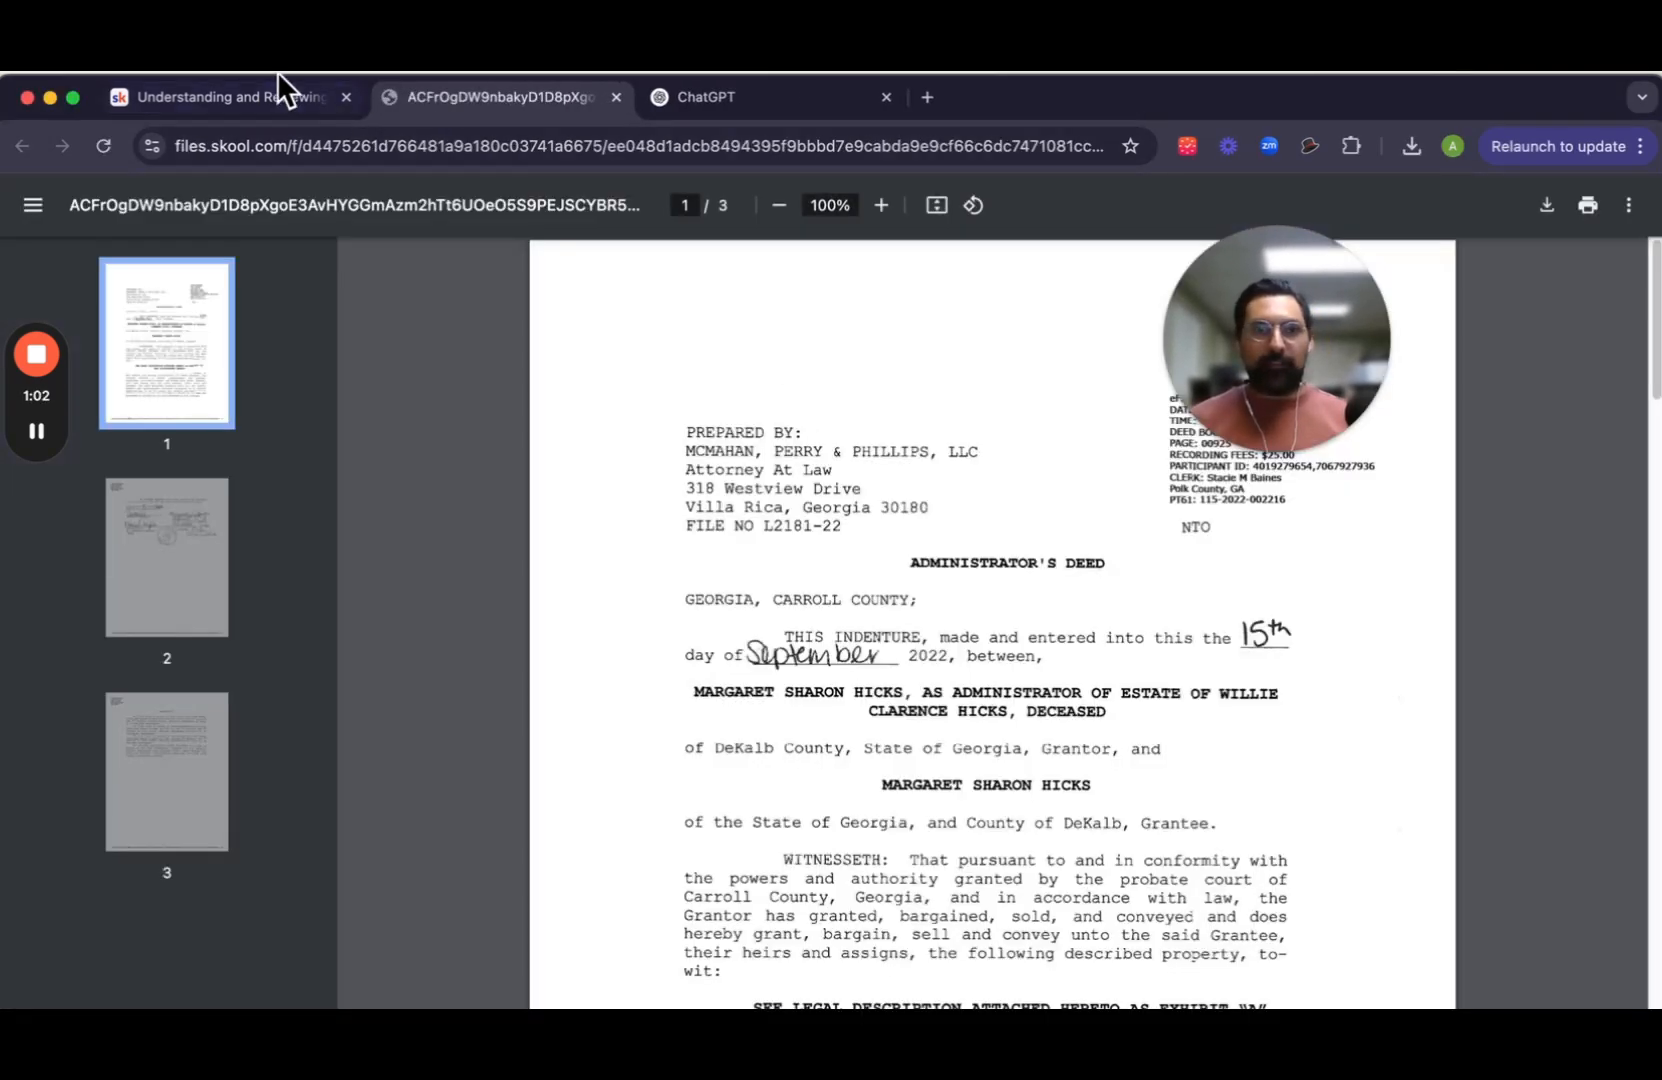
pyautogui.click(278, 95)
pyautogui.click(1481, 540)
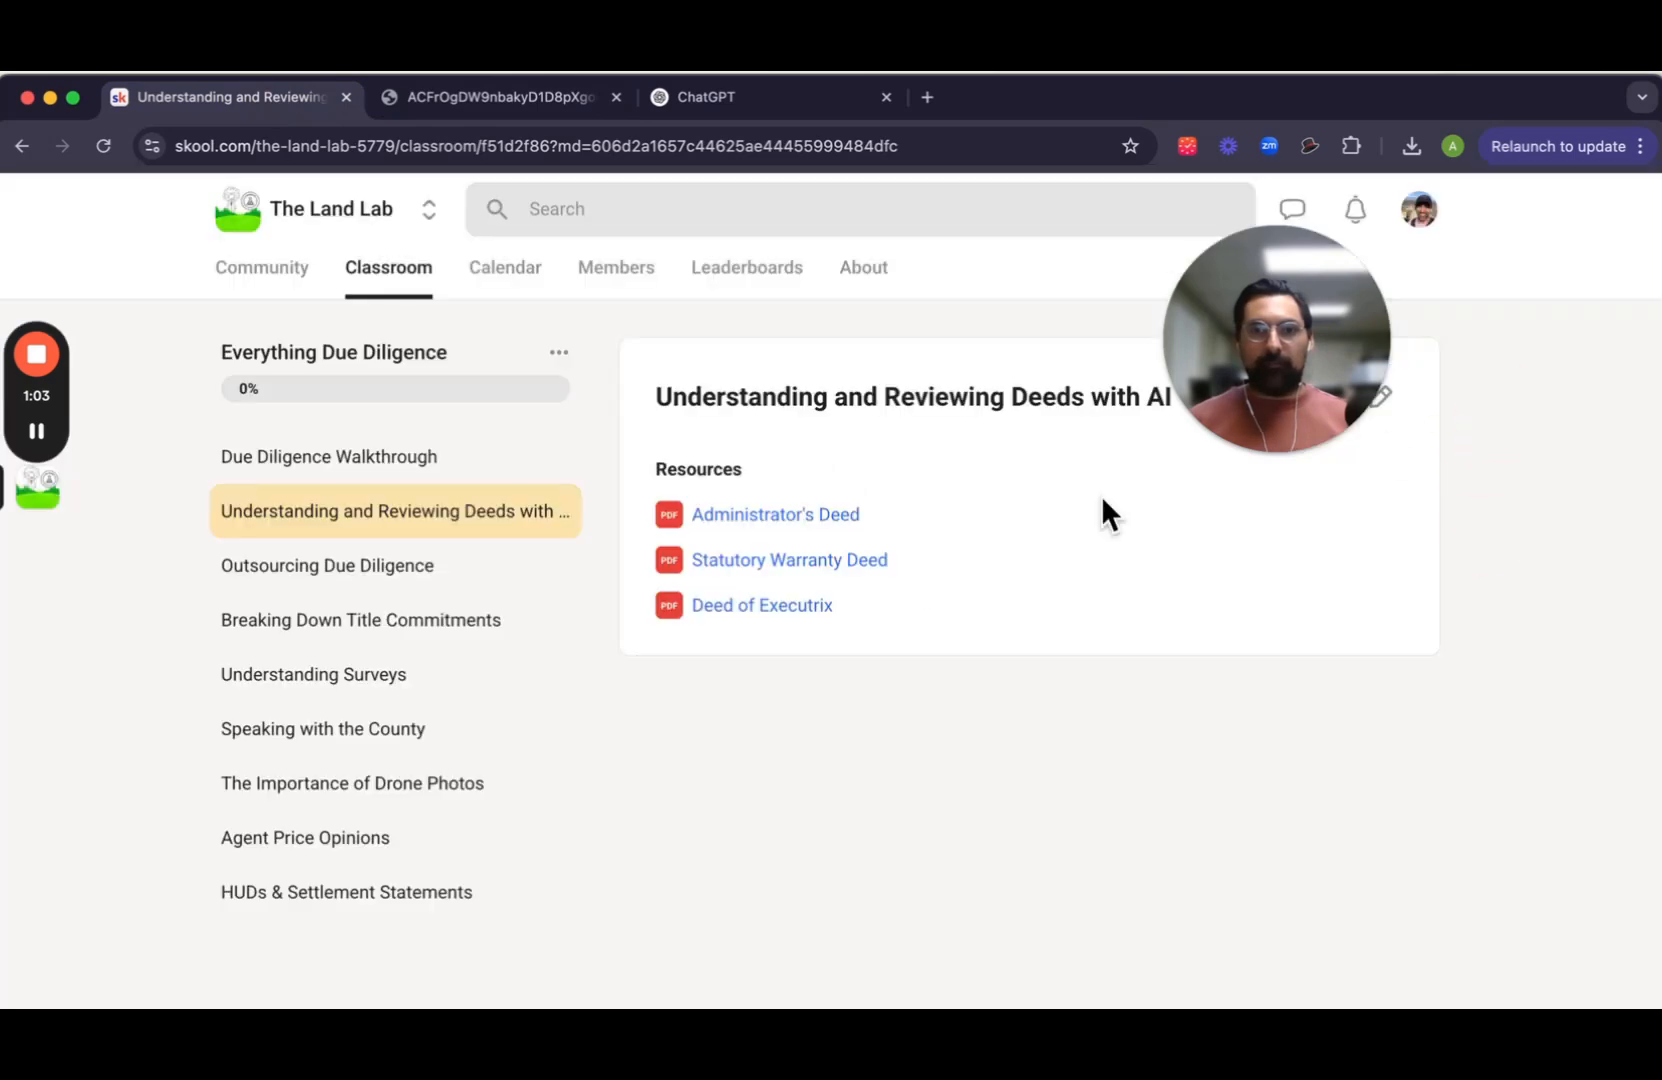
# Step: Open the download copy of the Statutory Warranty Deed PDF, return to the lesson page and close its preview
pyautogui.click(709, 556)
pyautogui.click(1592, 200)
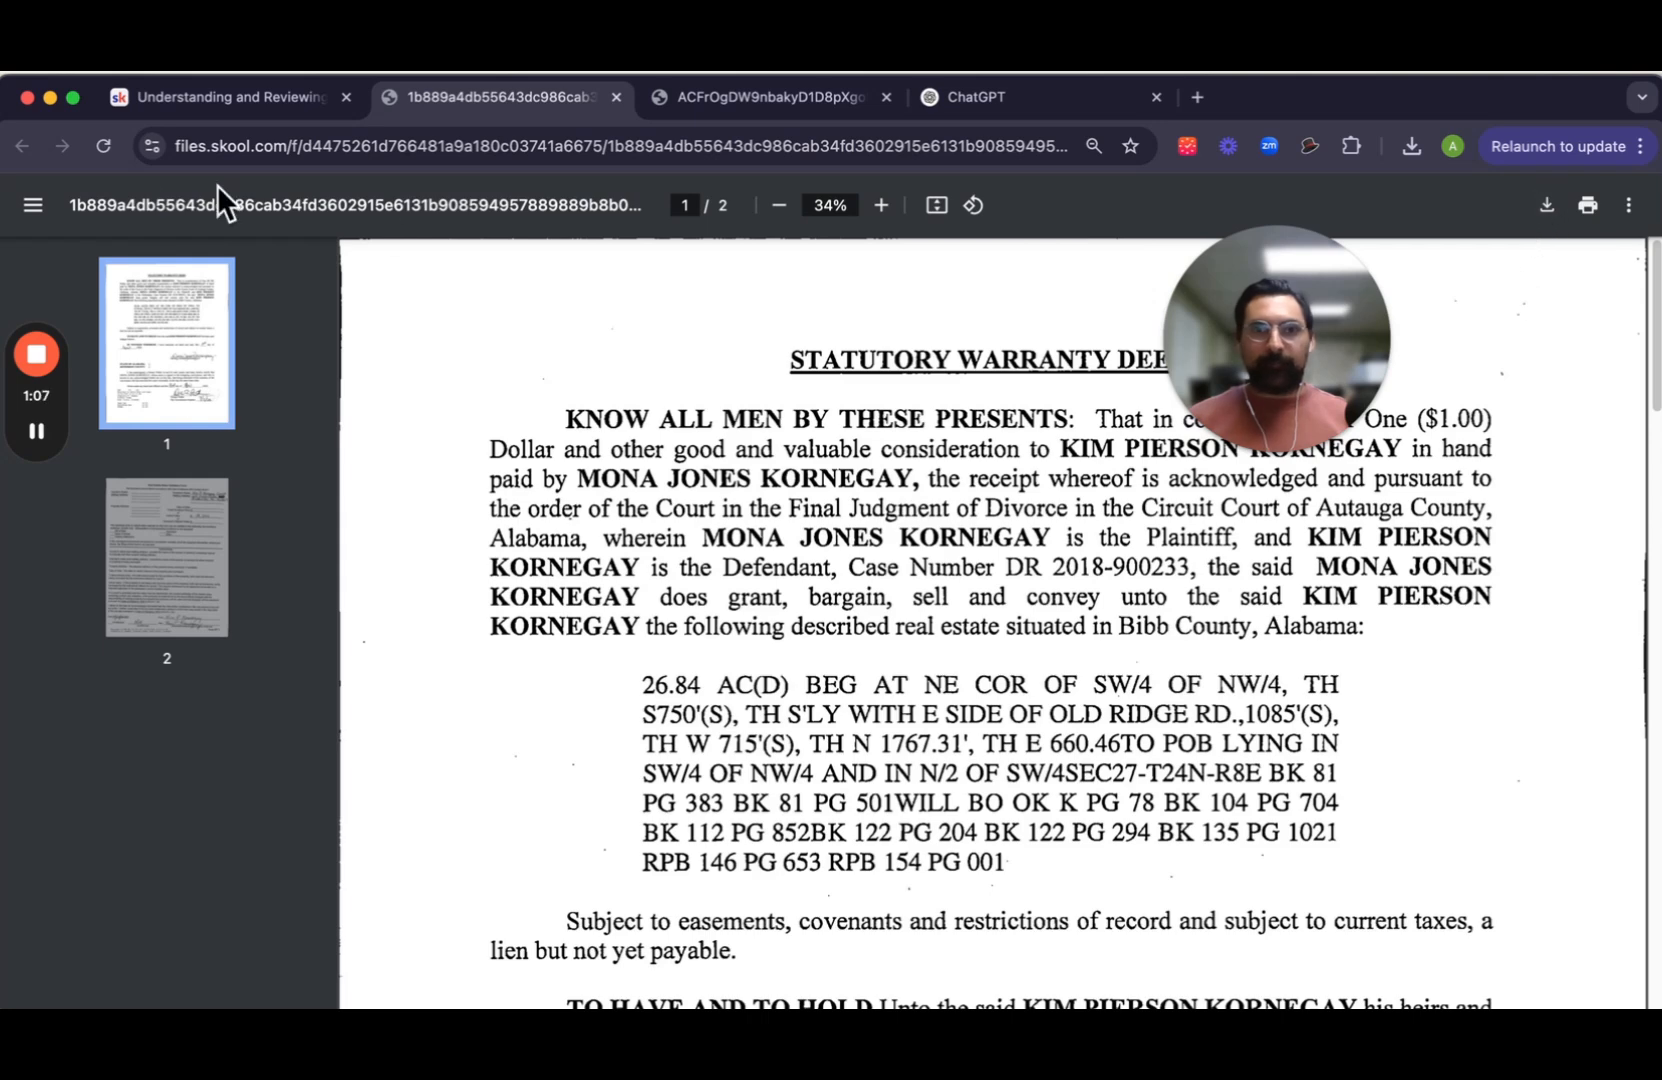
pyautogui.click(178, 97)
pyautogui.click(1635, 207)
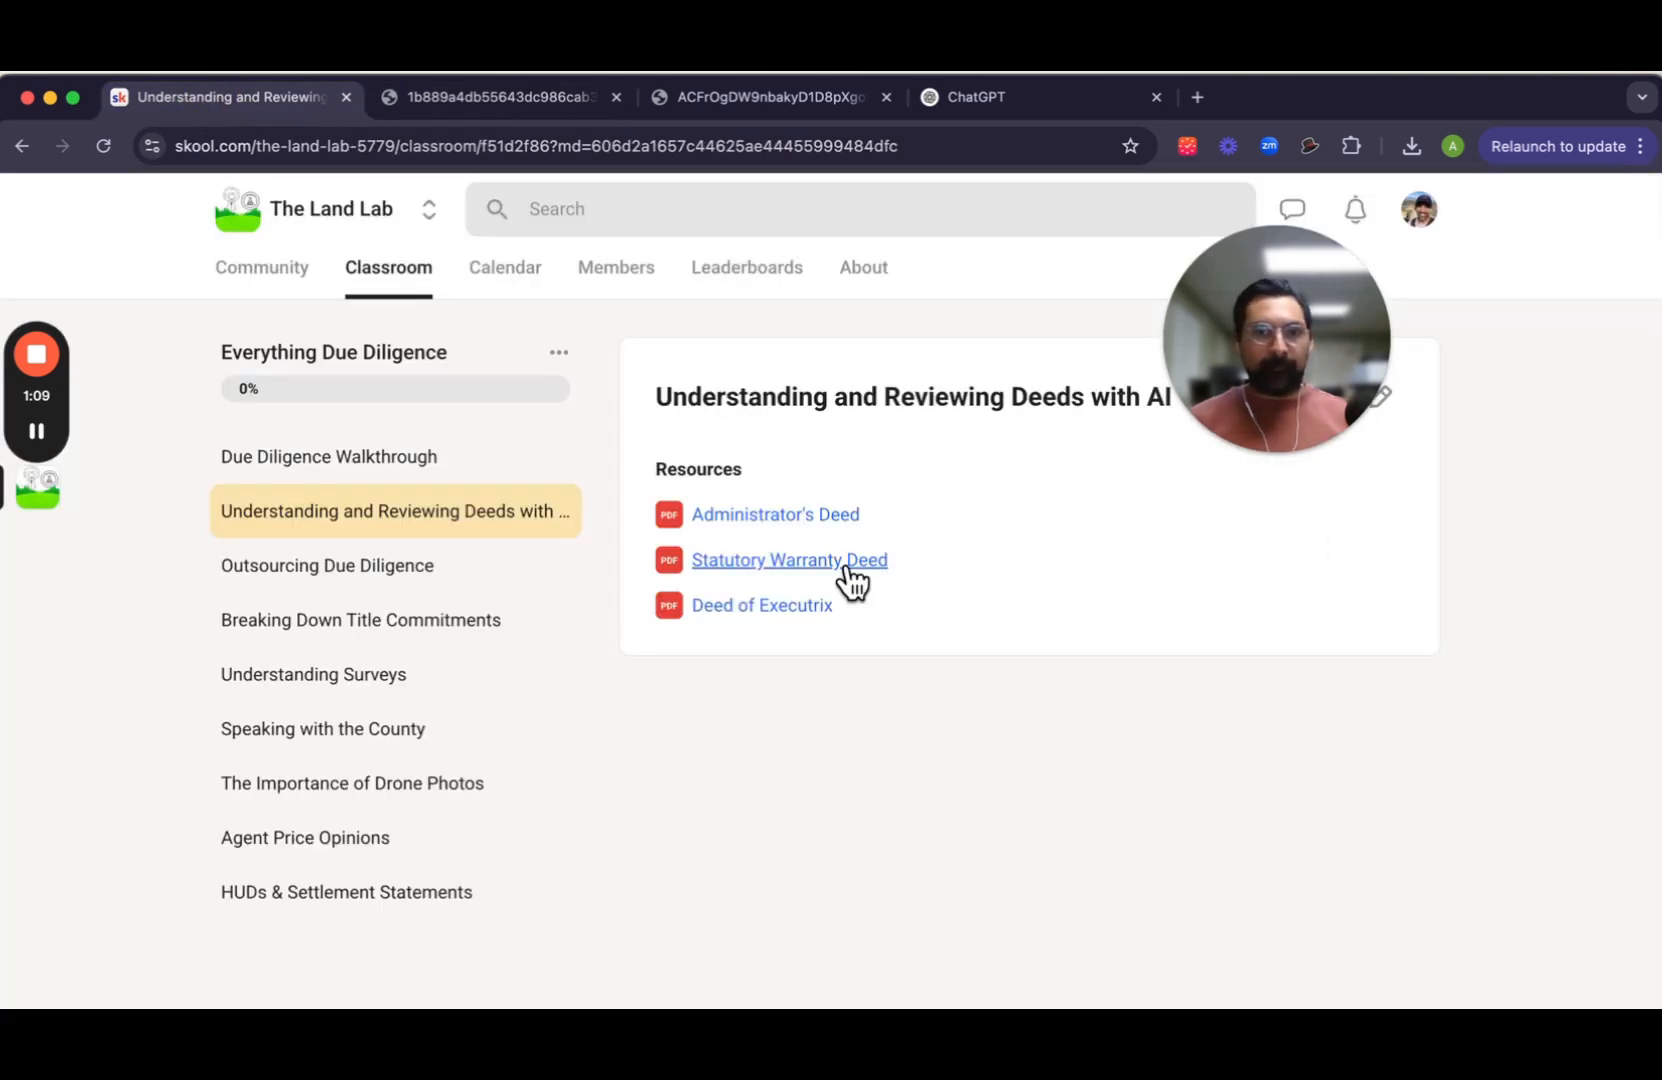
# Step: Open the Deed of Executrix from the lesson's resources and switch to ChatGPT
pyautogui.click(718, 602)
pyautogui.moveTo(1311, 388); pyautogui.dragTo(1352, 412)
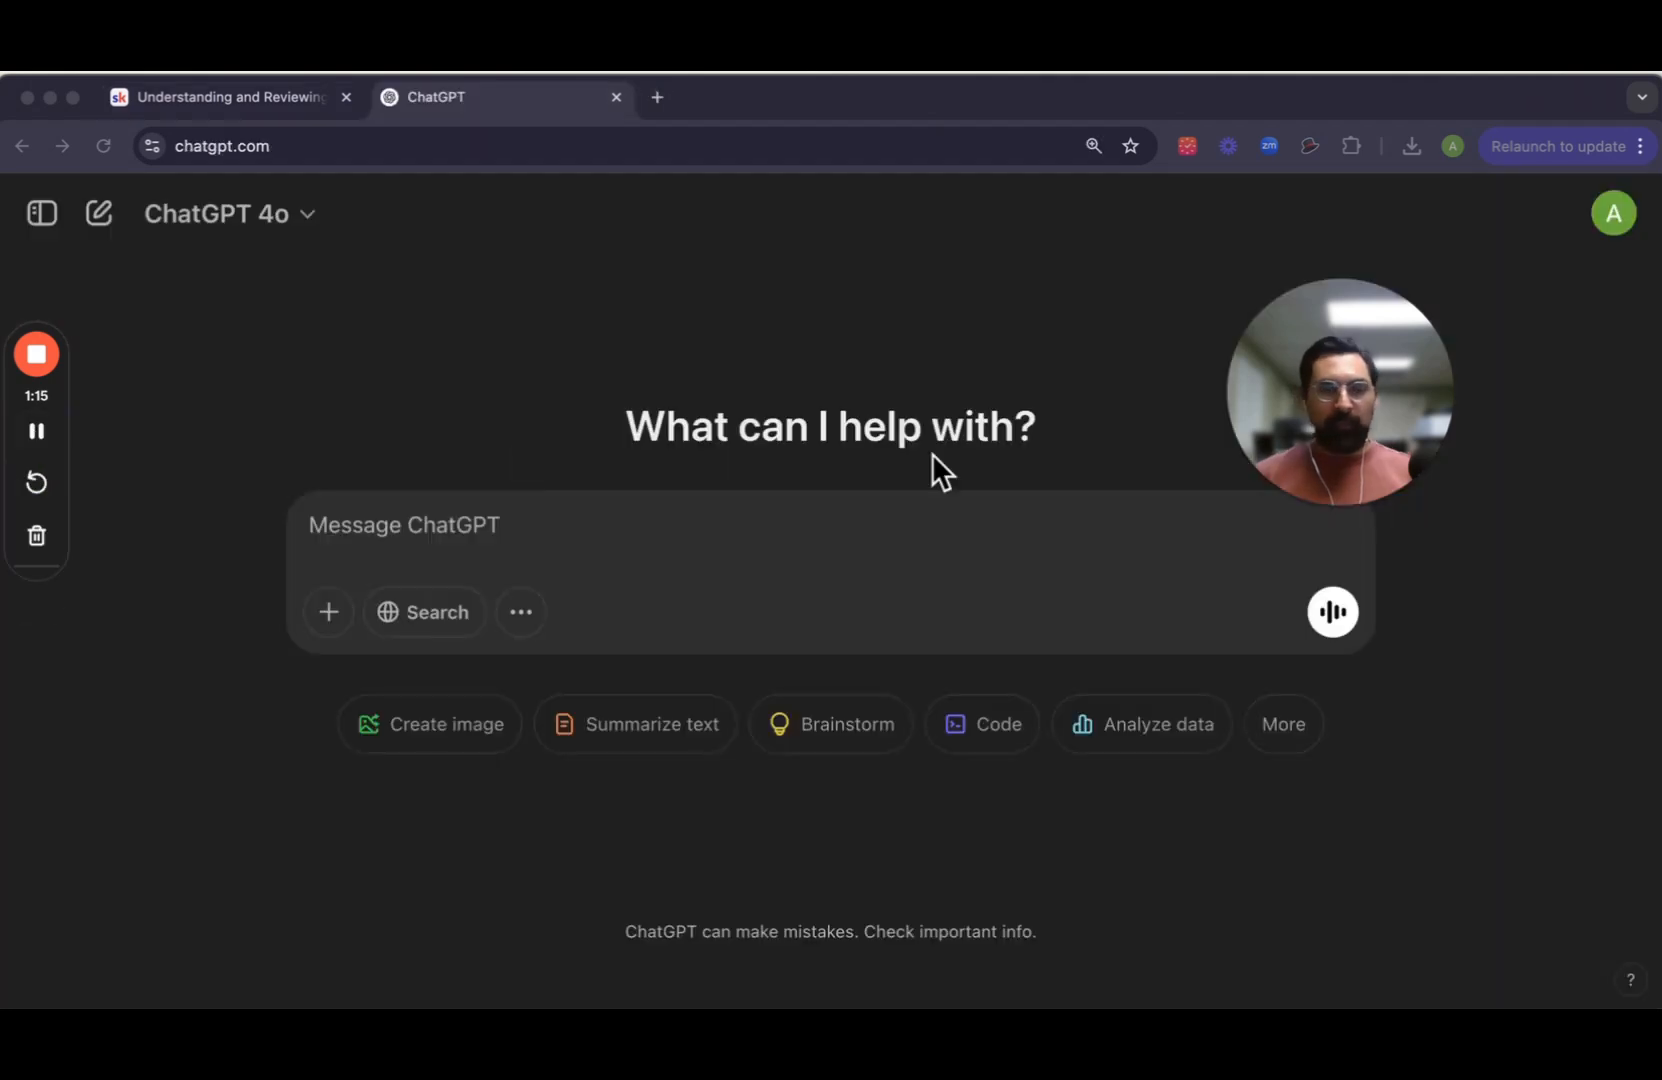
pyautogui.moveTo(1385, 420); pyautogui.dragTo(1445, 362)
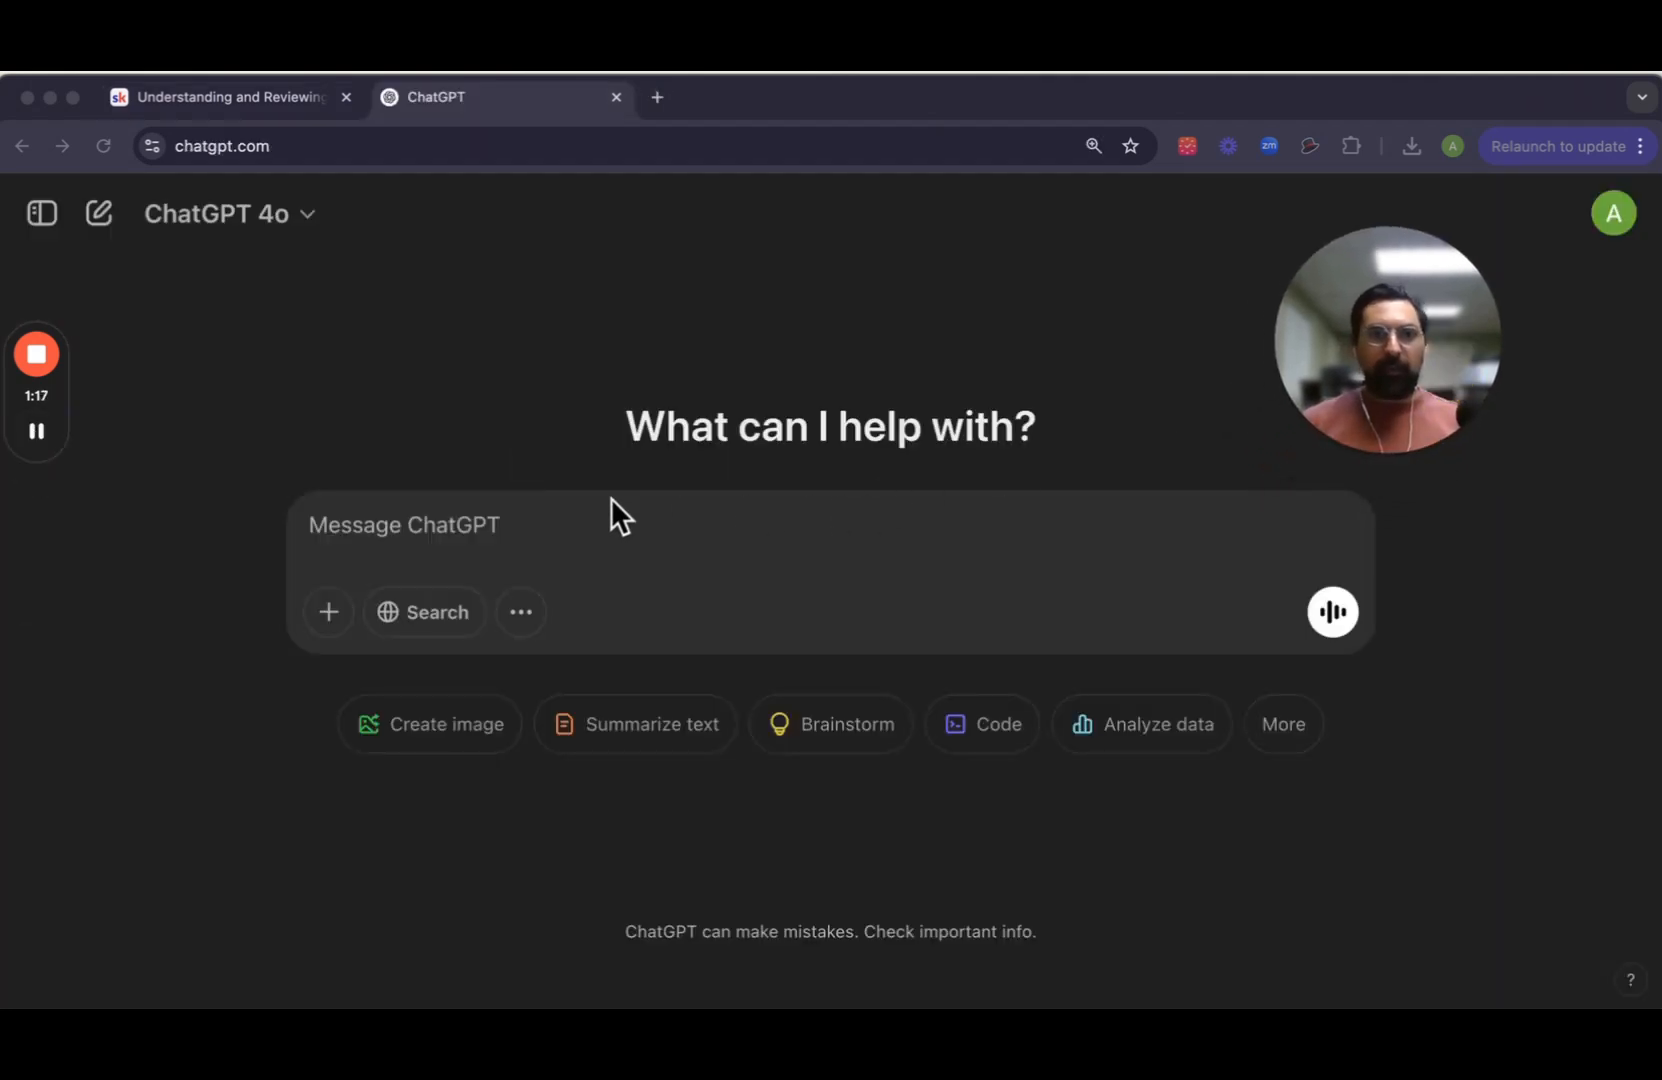
# Step: Begin the ChatGPT message with "I am a new land investor and I'm trying to understand how to review deeds to minimize risk when buying land."
pyautogui.click(535, 509)
pyautogui.click(488, 377)
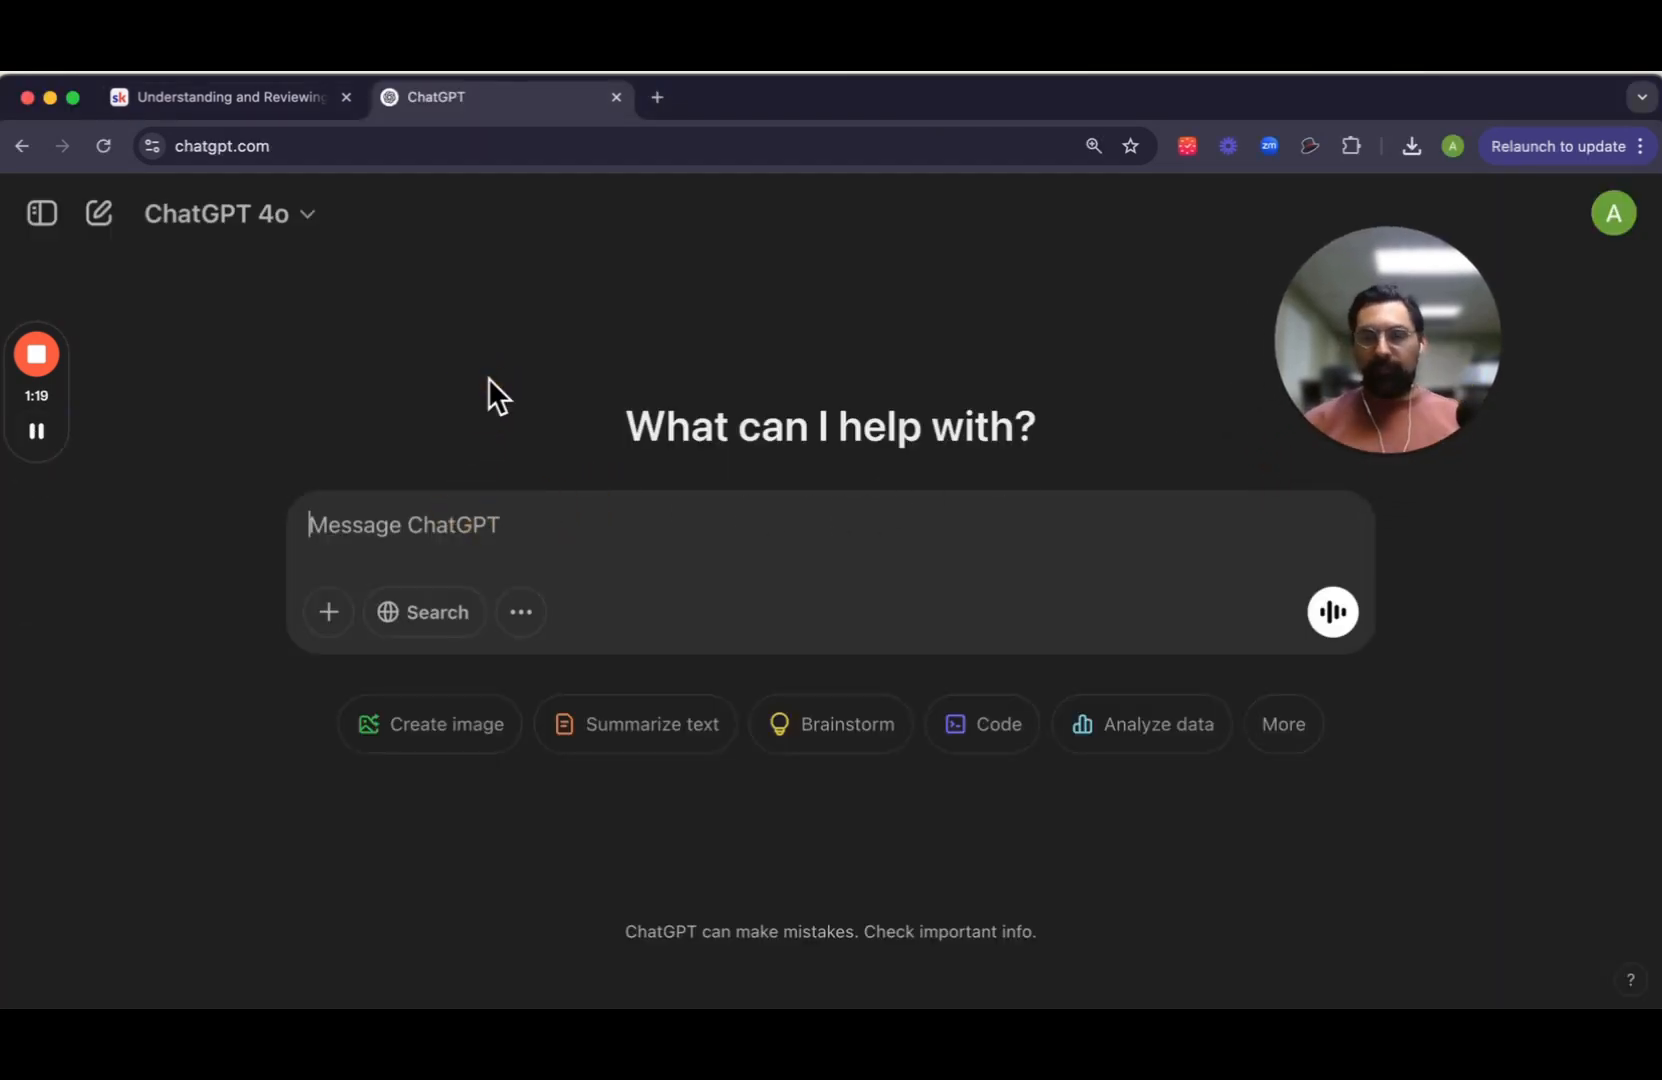
pyautogui.write('I am ')
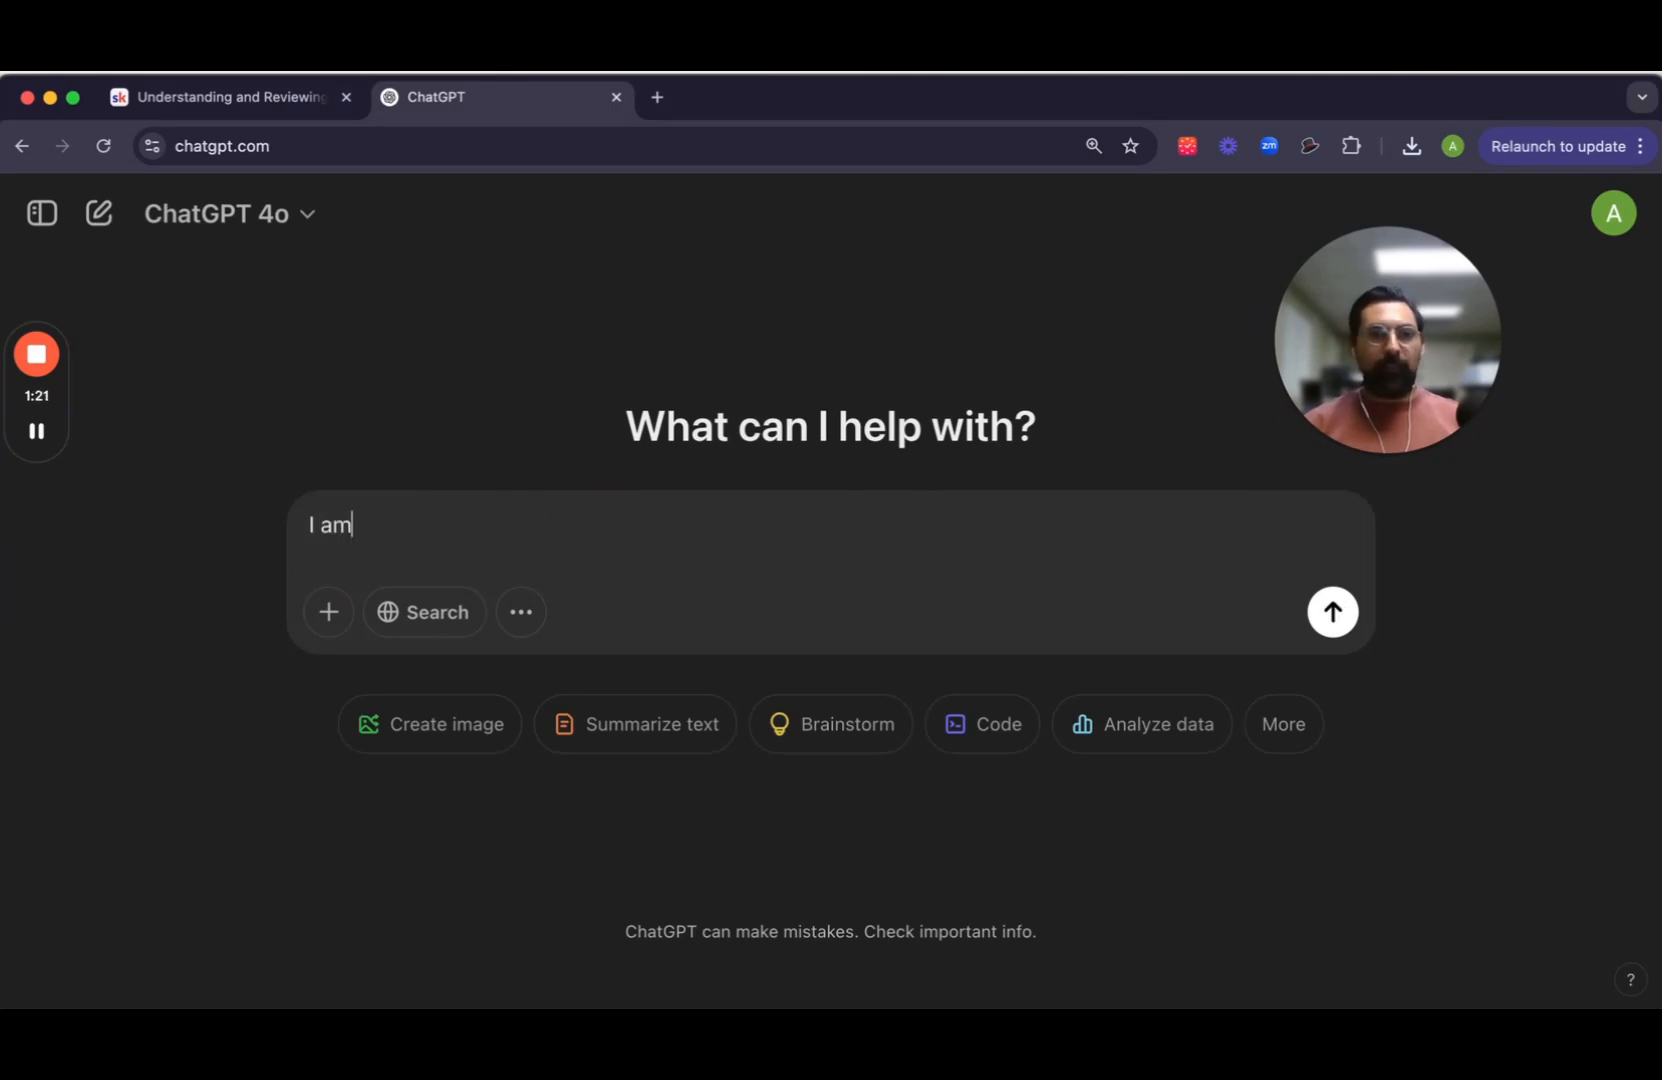
pyautogui.write('a new land inves')
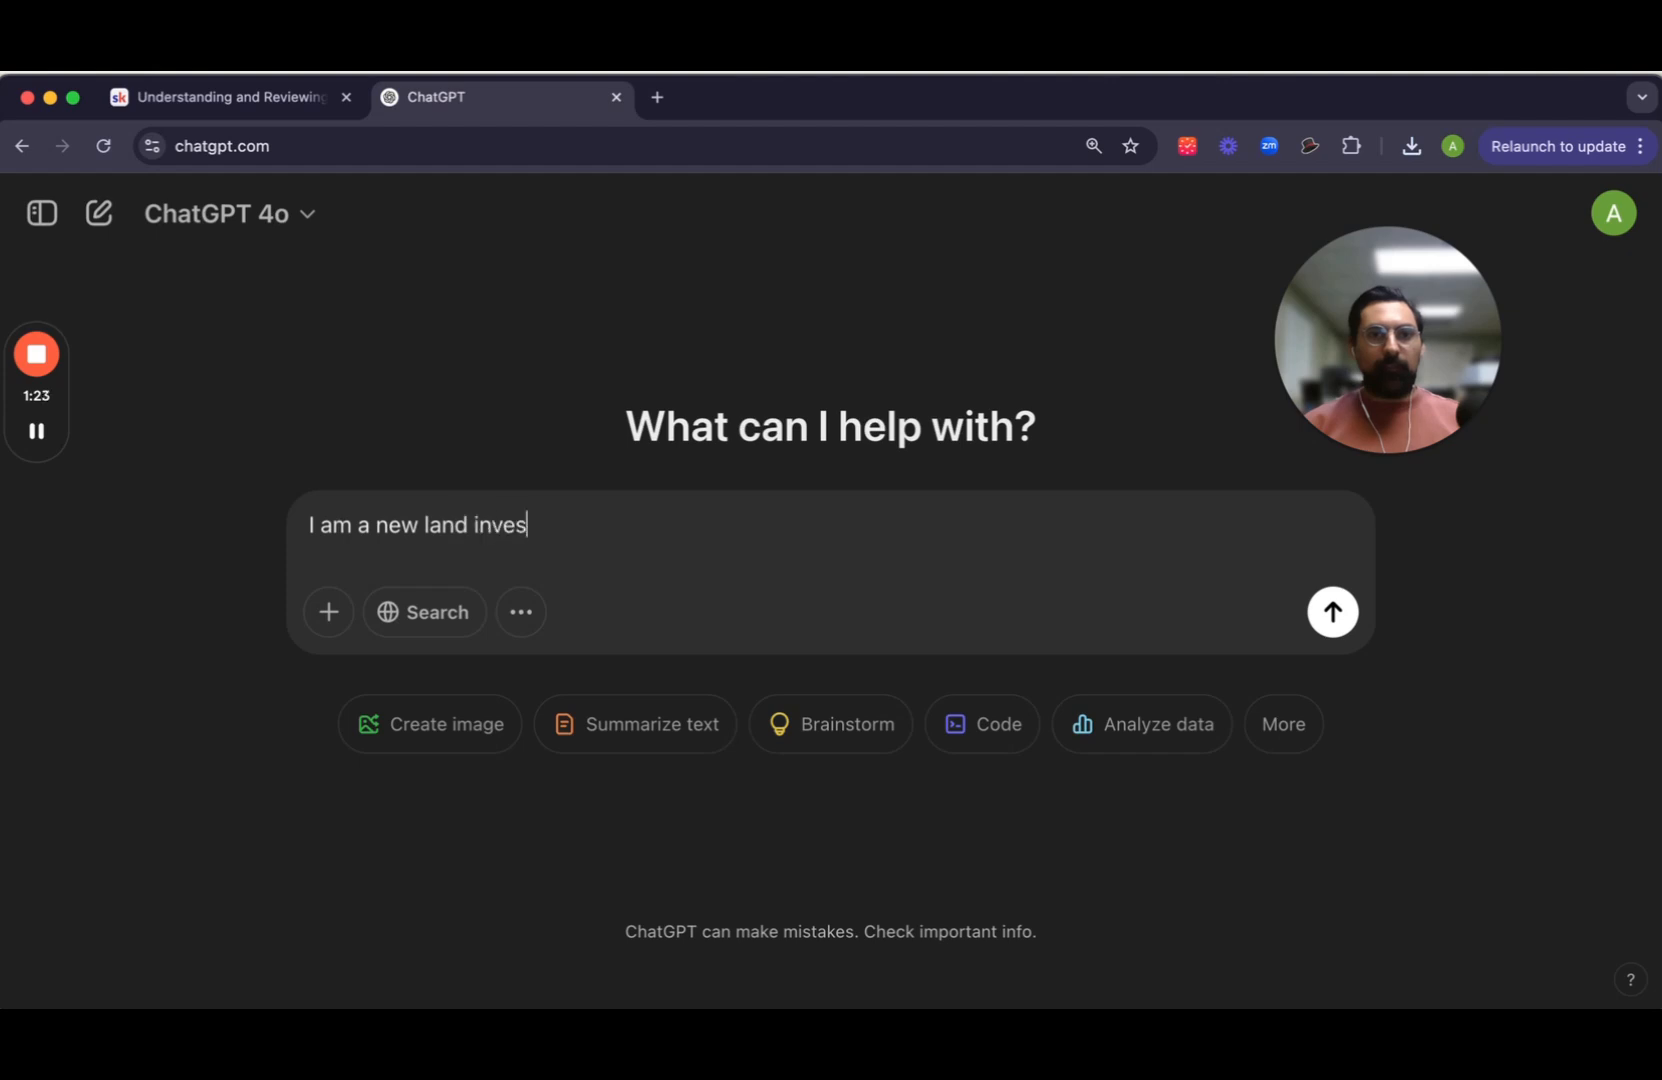
pyautogui.write("tor and I'm trying ")
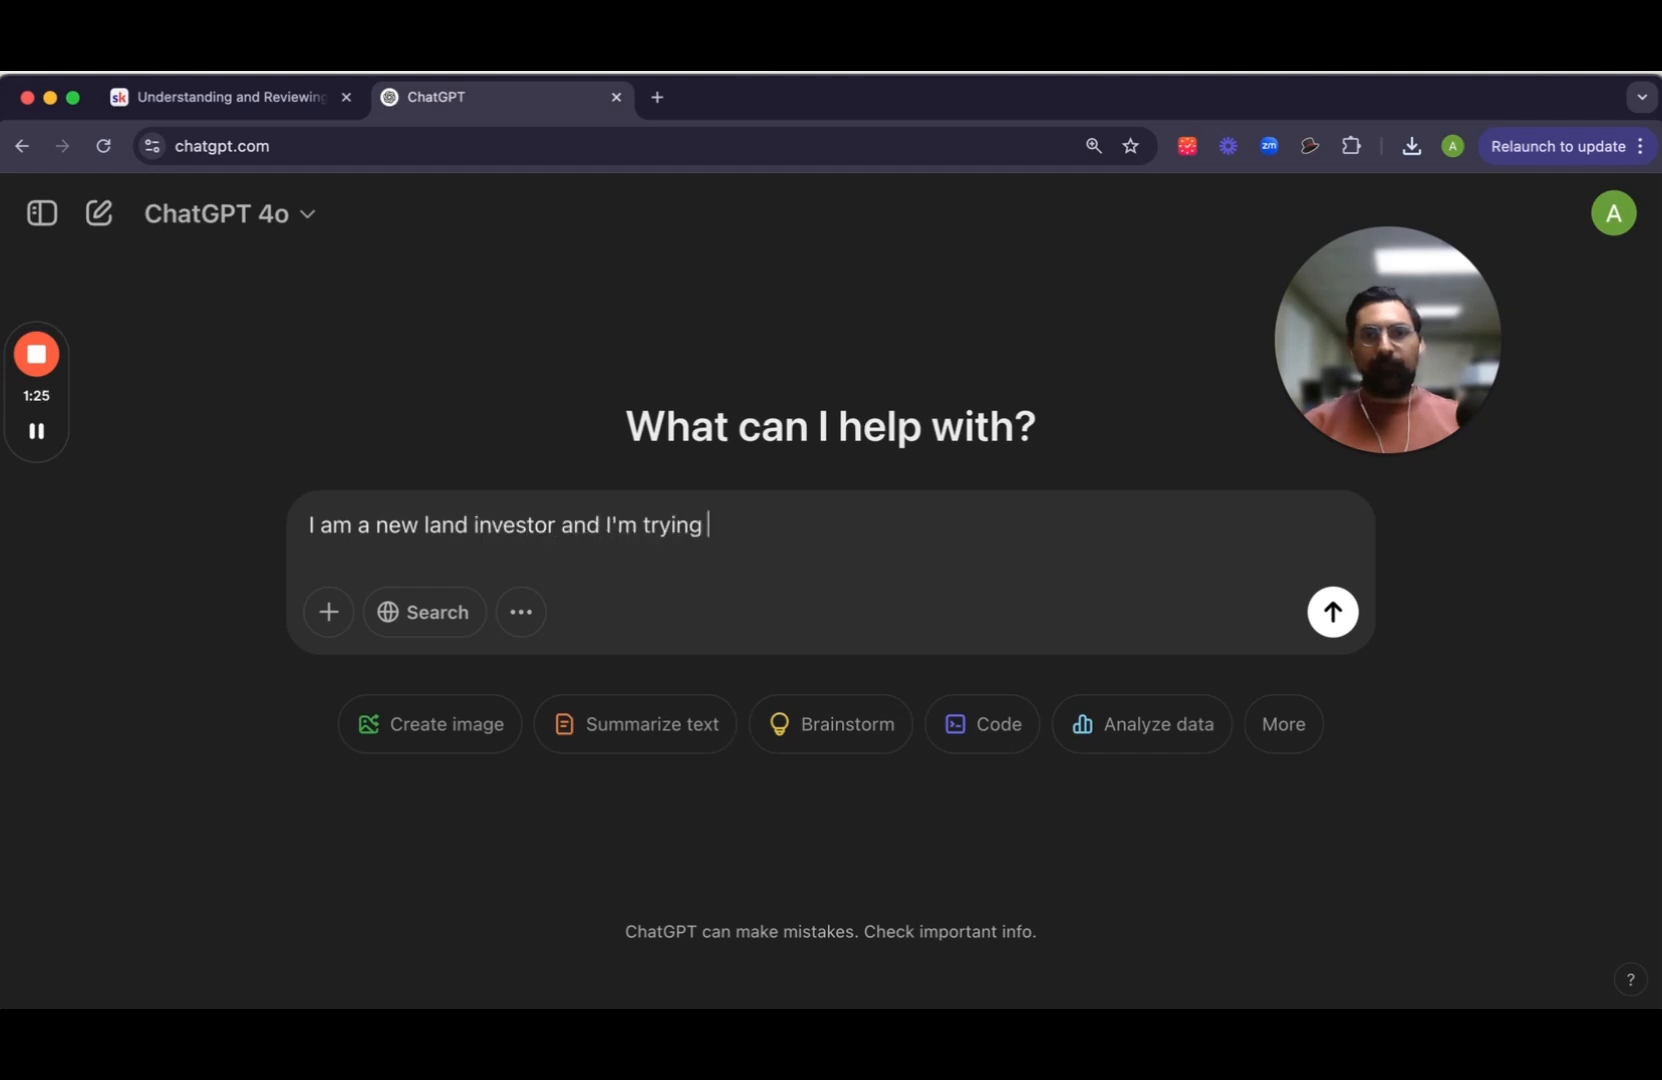
pyautogui.write('to understand how ')
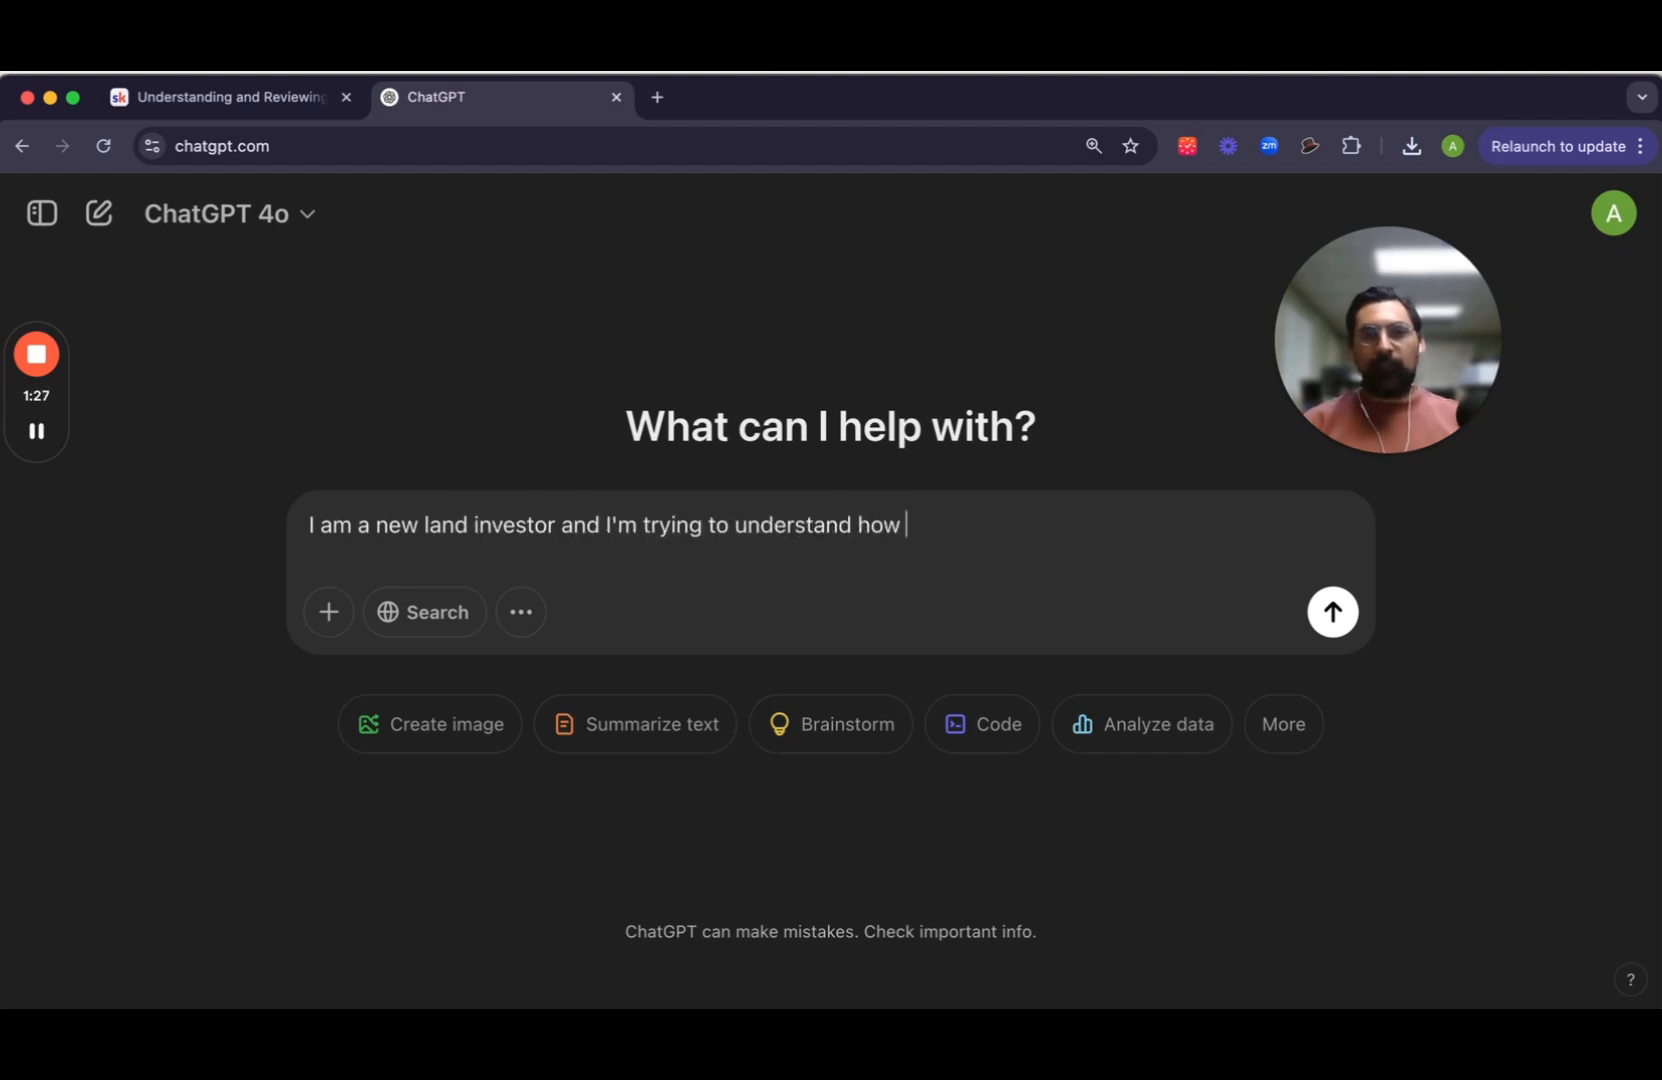
pyautogui.write('to review deeds to ')
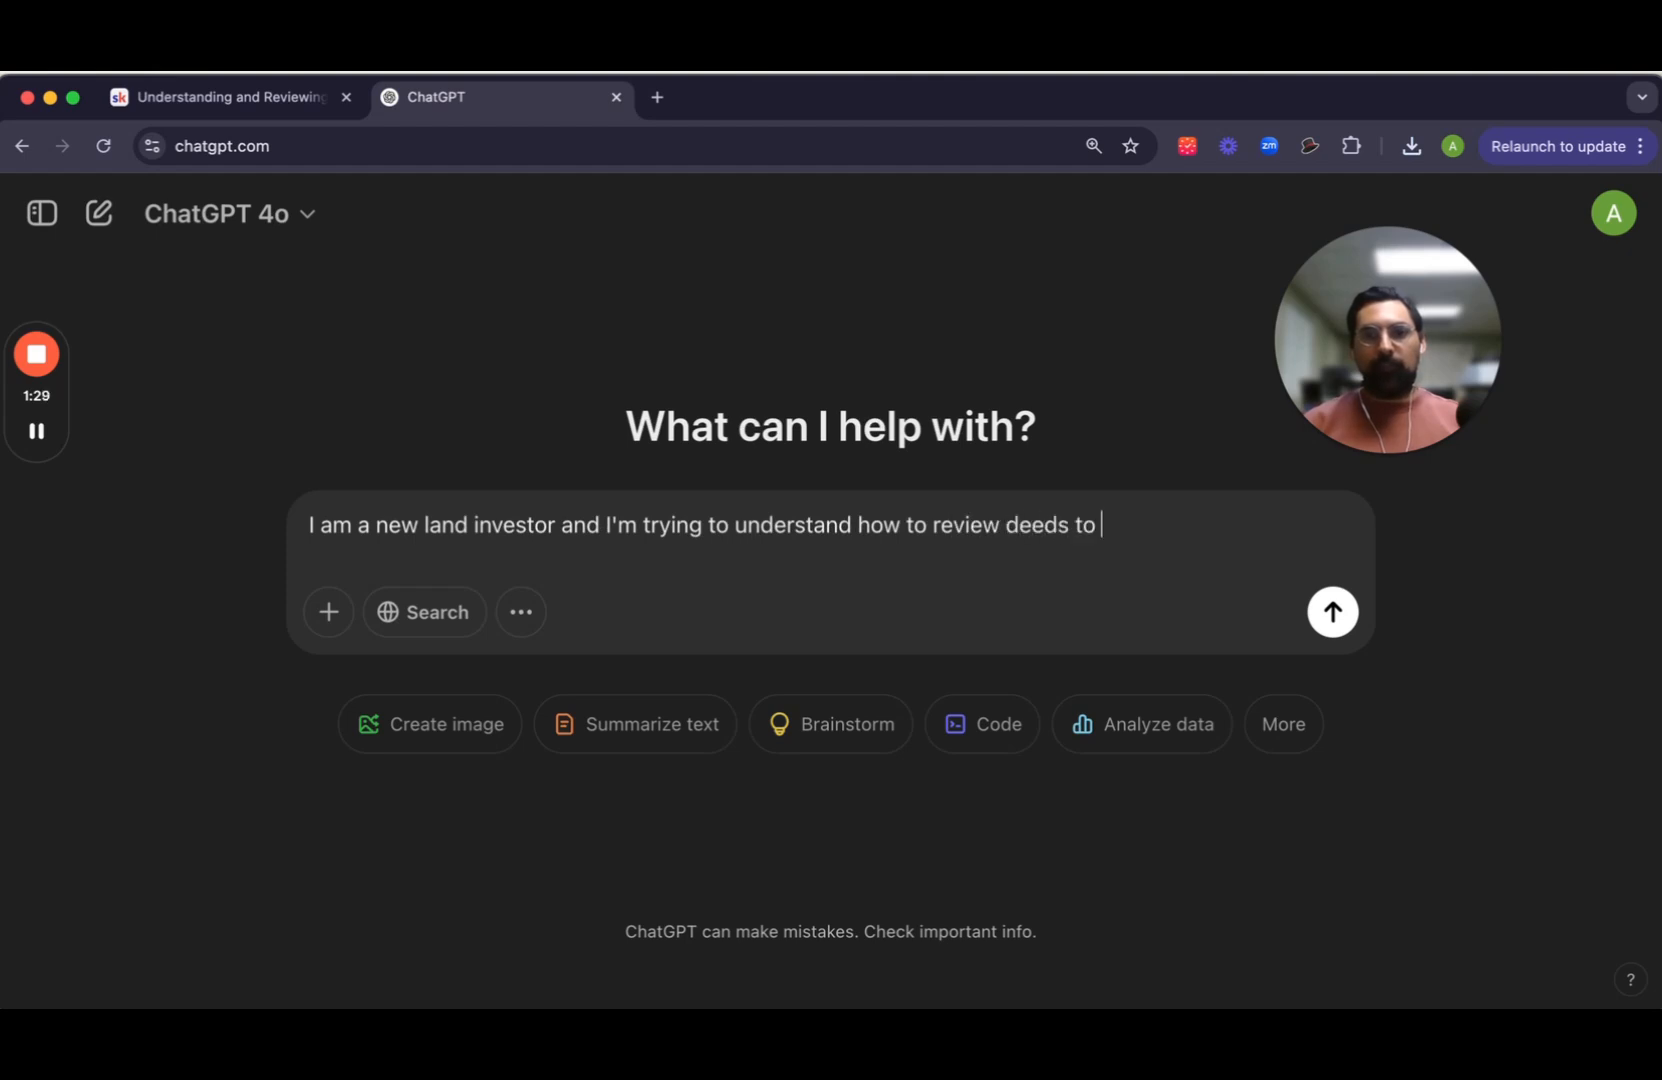
pyautogui.write('minimize risk whi')
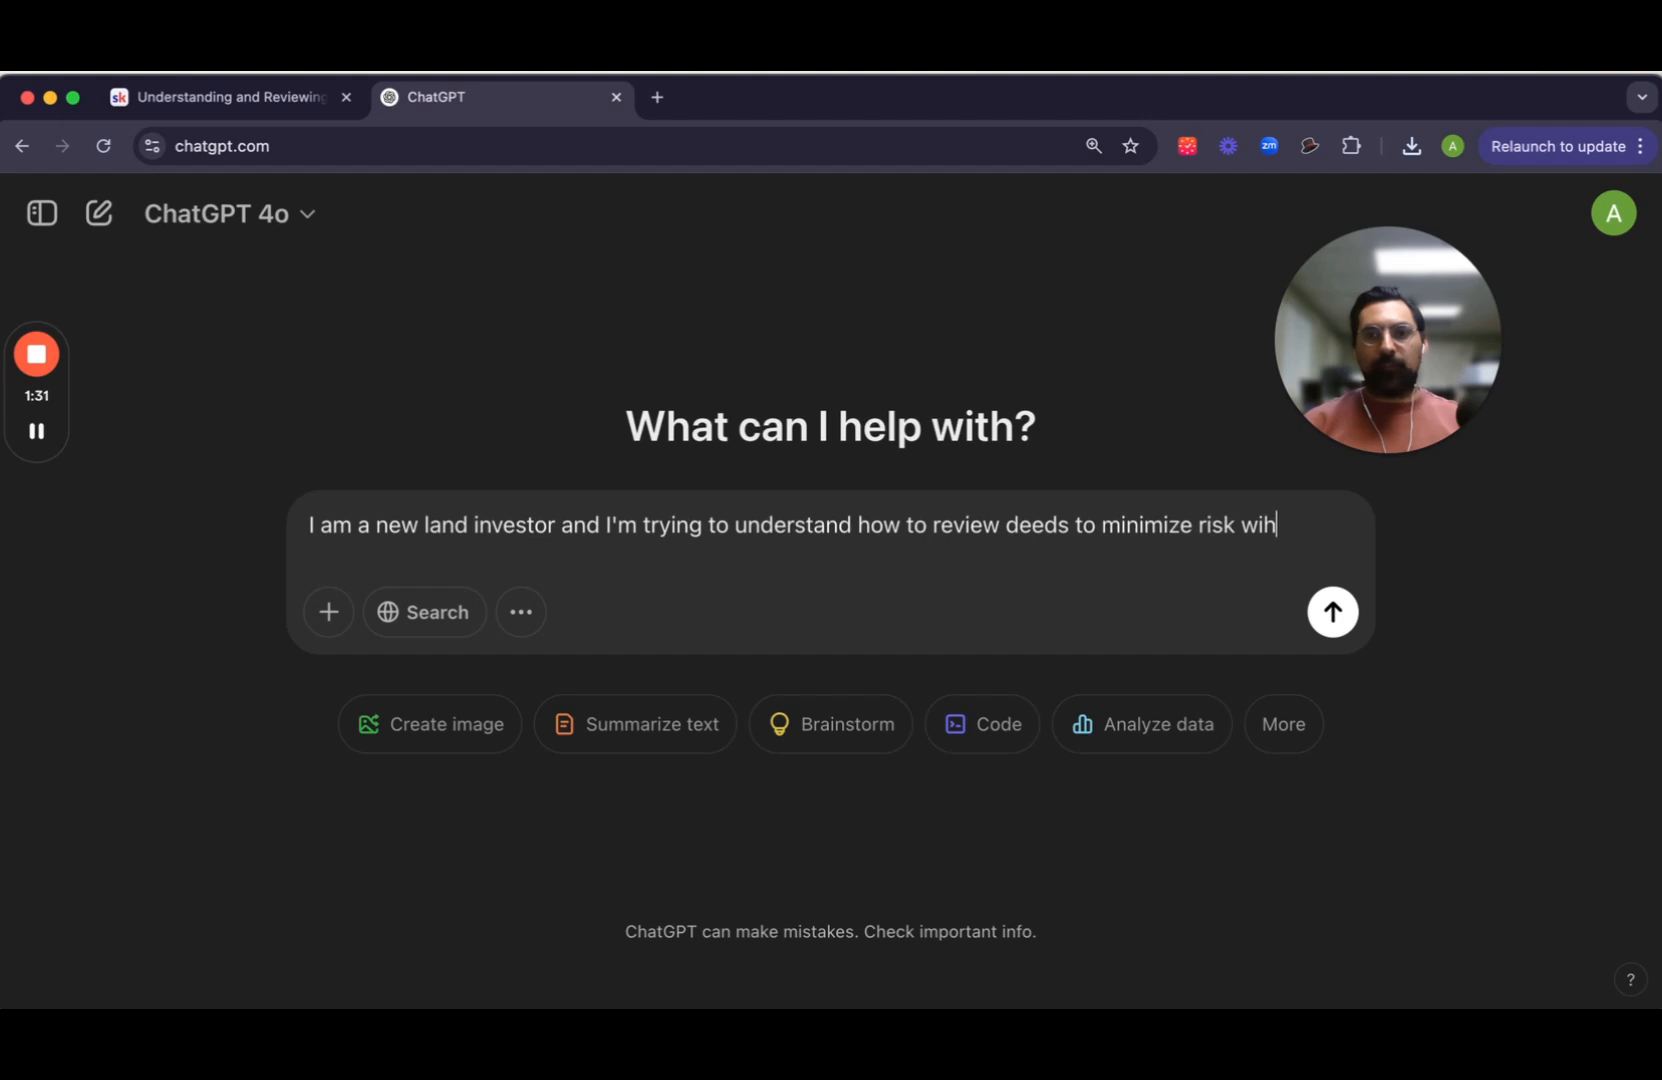
pyautogui.press('BackSpace')
pyautogui.press('BackSpace')
pyautogui.write('hen ')
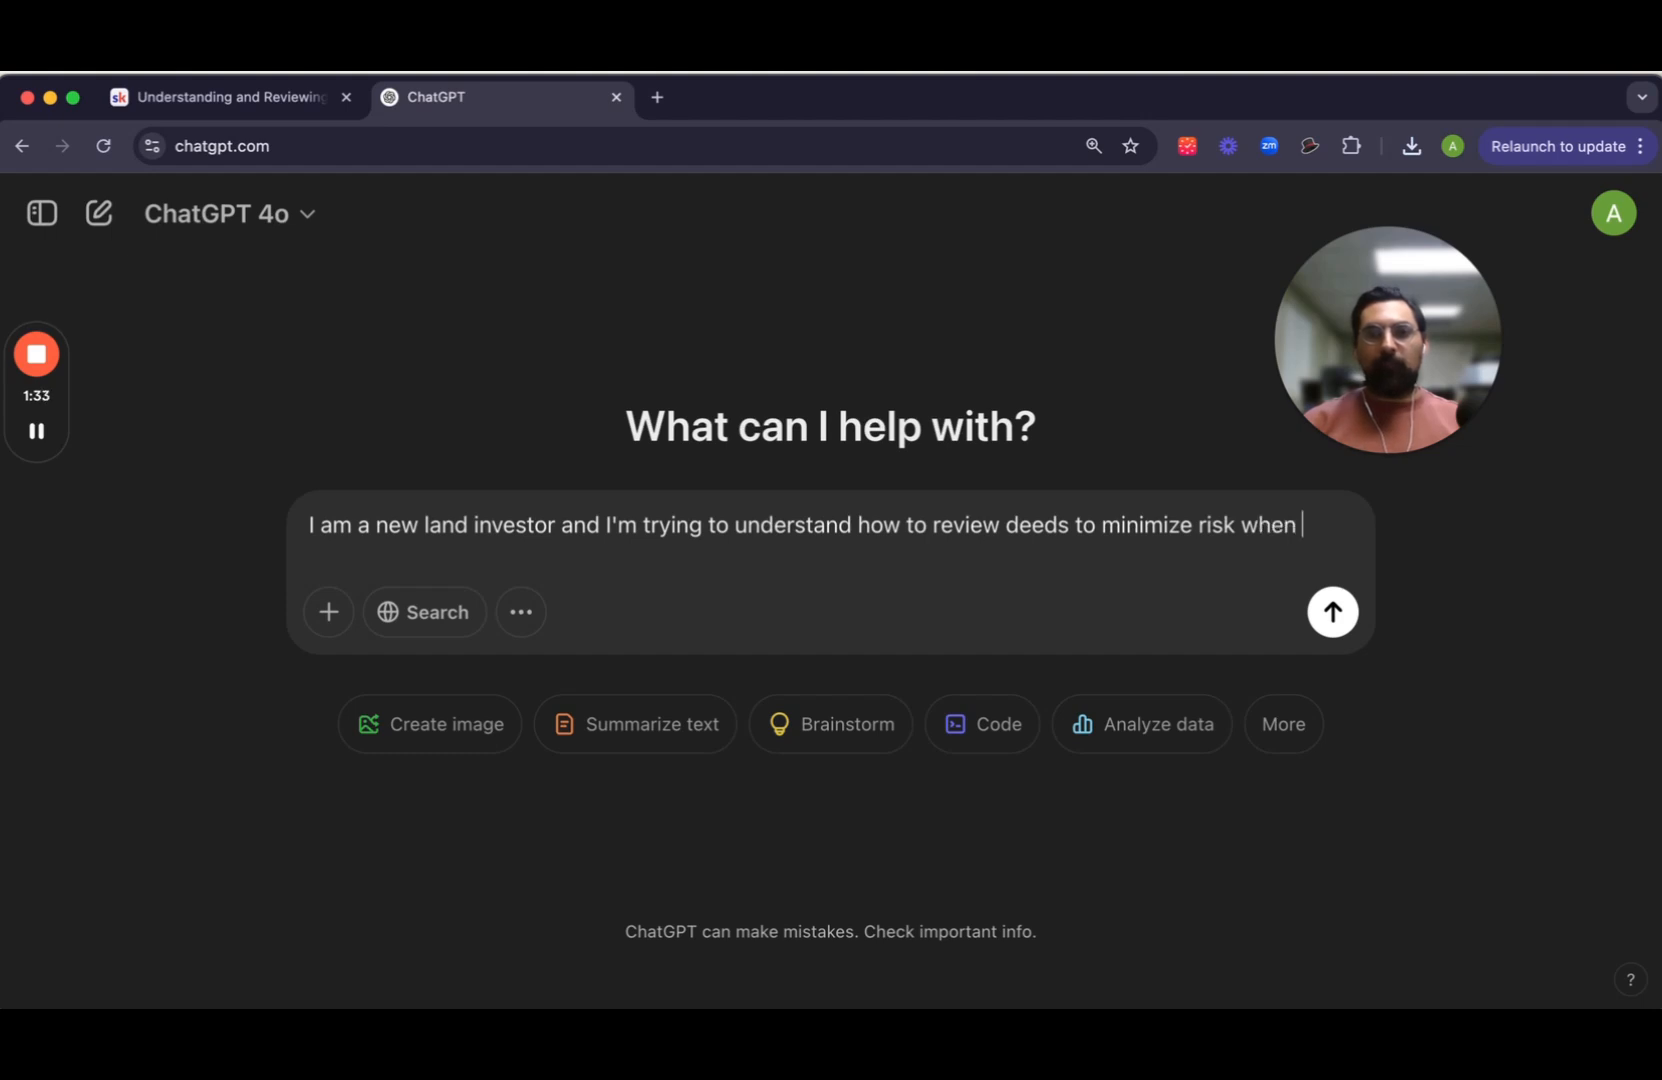
pyautogui.write('buying land. ')
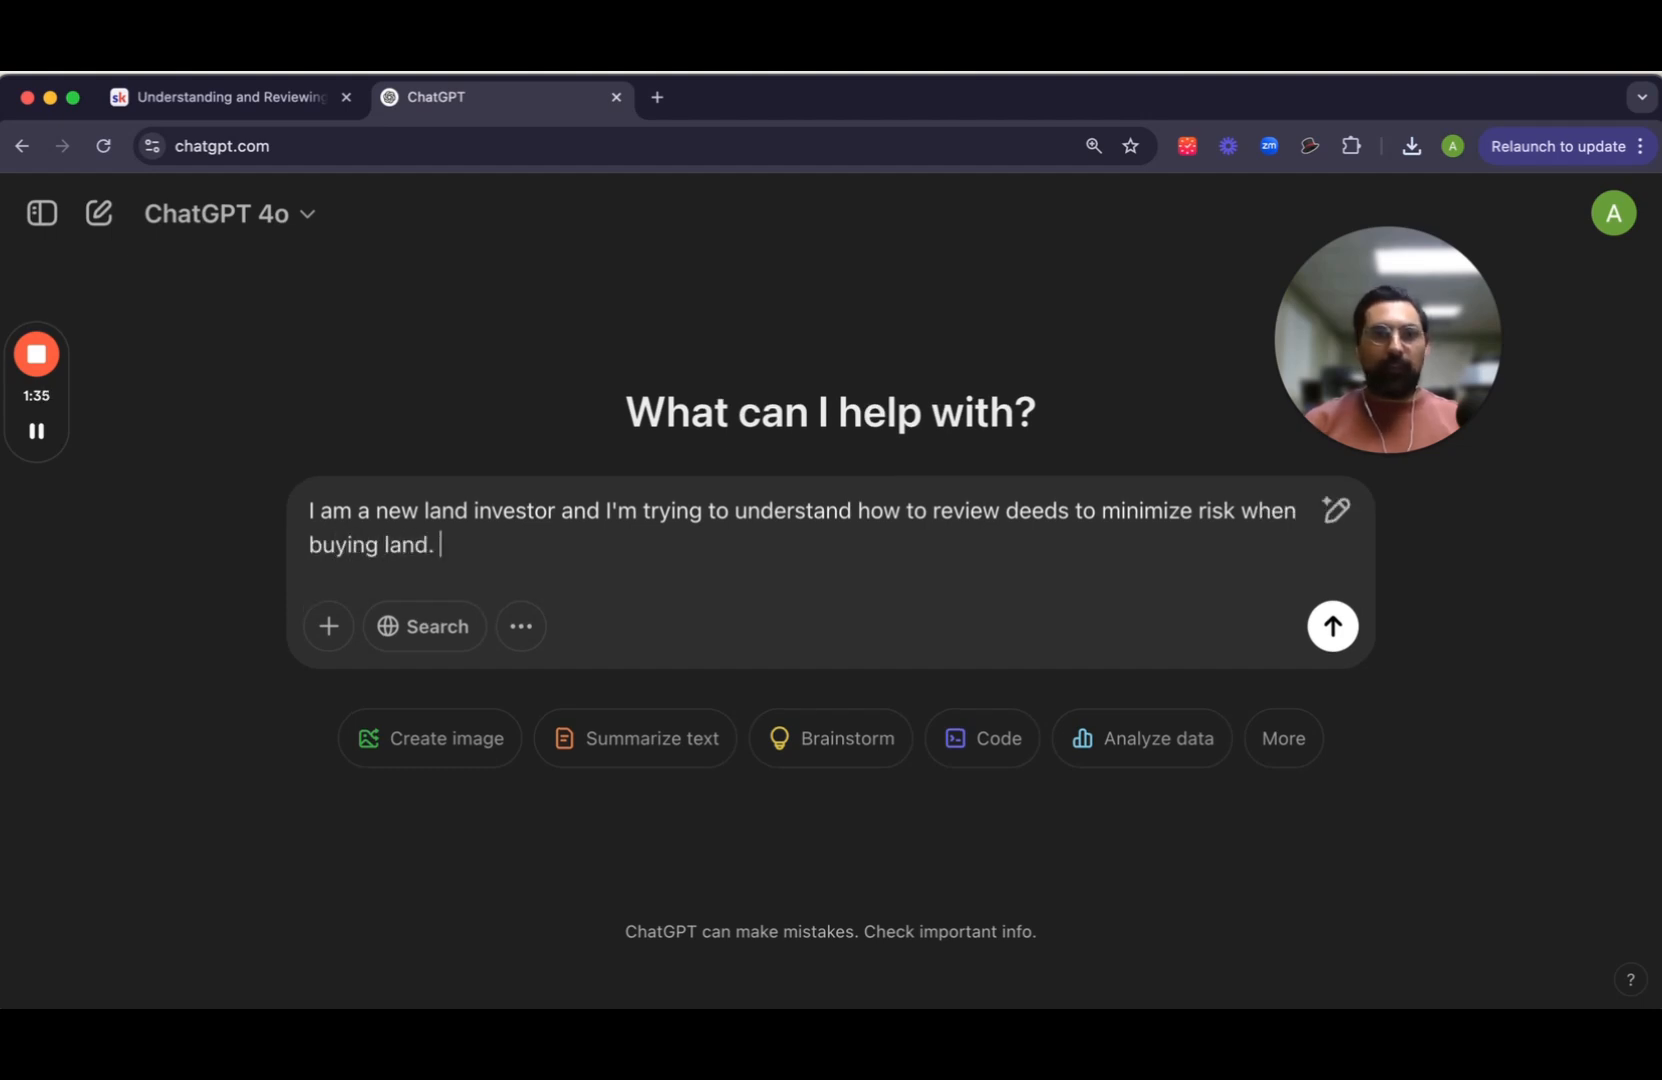
# Step: Add "Can I send you over a copy of a deed for you to breakdown for me?" and send the message
pyautogui.write('Can I sned')
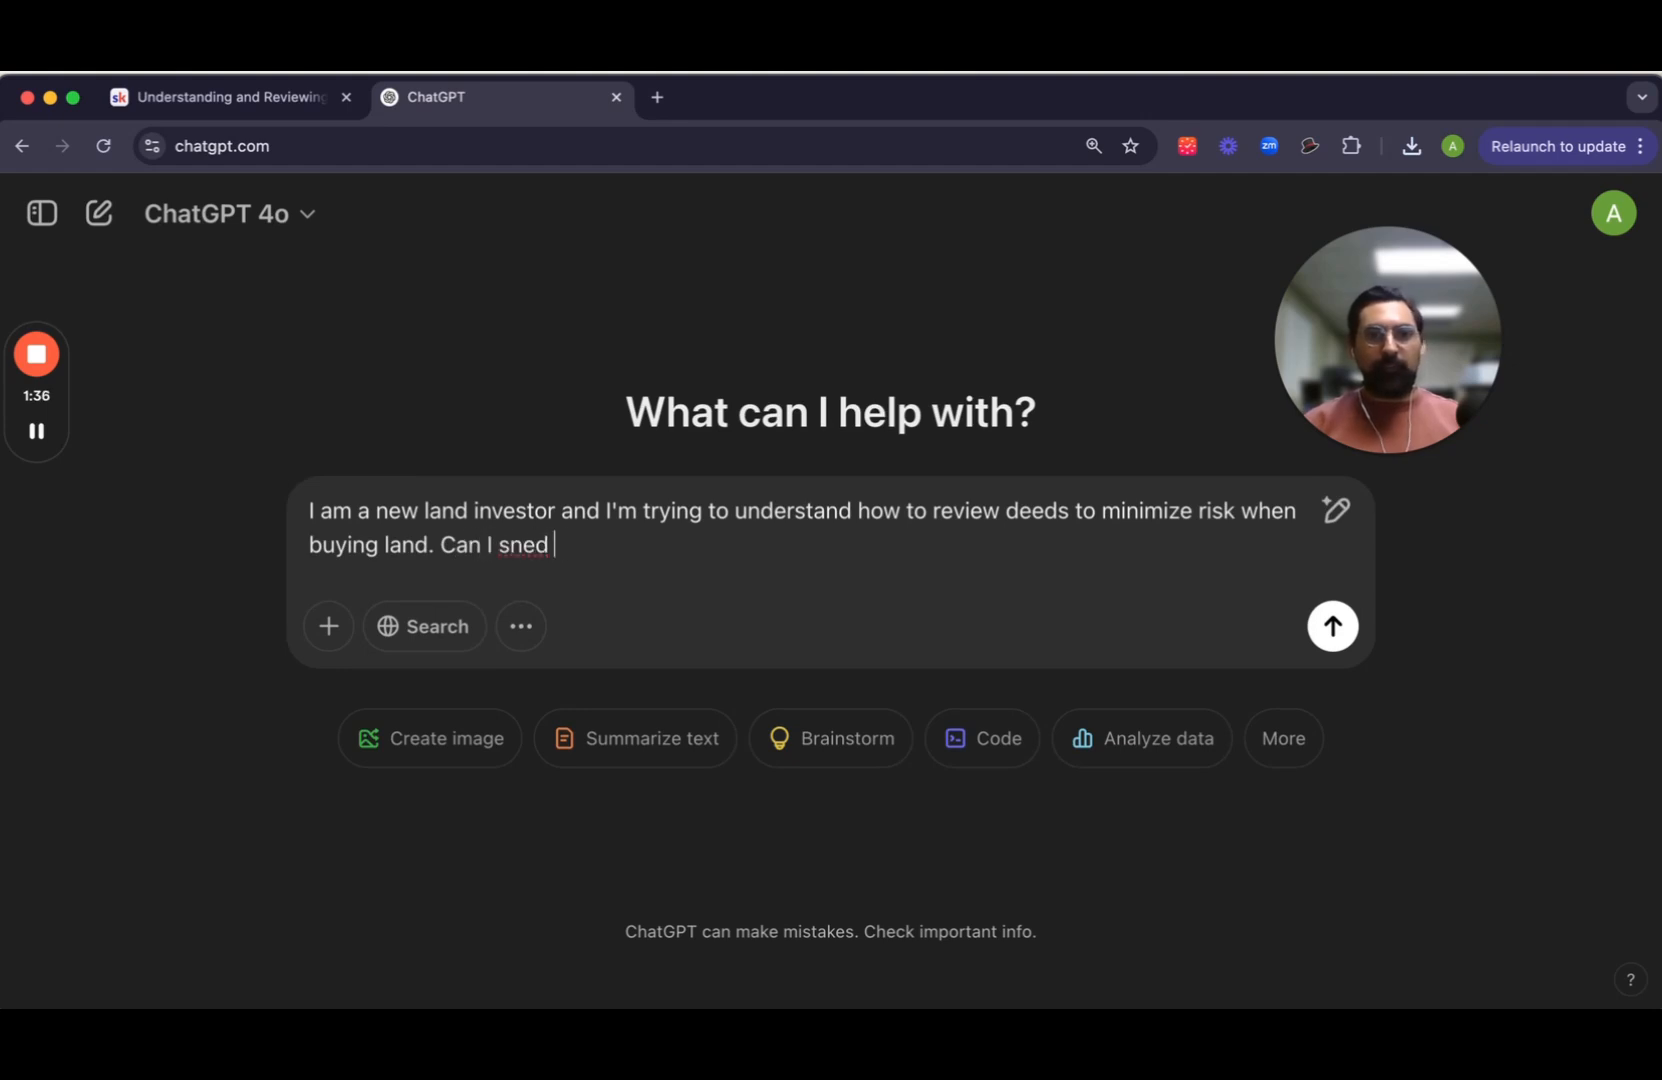
pyautogui.press('BackSpace')
pyautogui.press('BackSpace')
pyautogui.press('BackSpace')
pyautogui.press('BackSpace')
pyautogui.write('send')
pyautogui.press('BackSpace')
pyautogui.press('BackSpace')
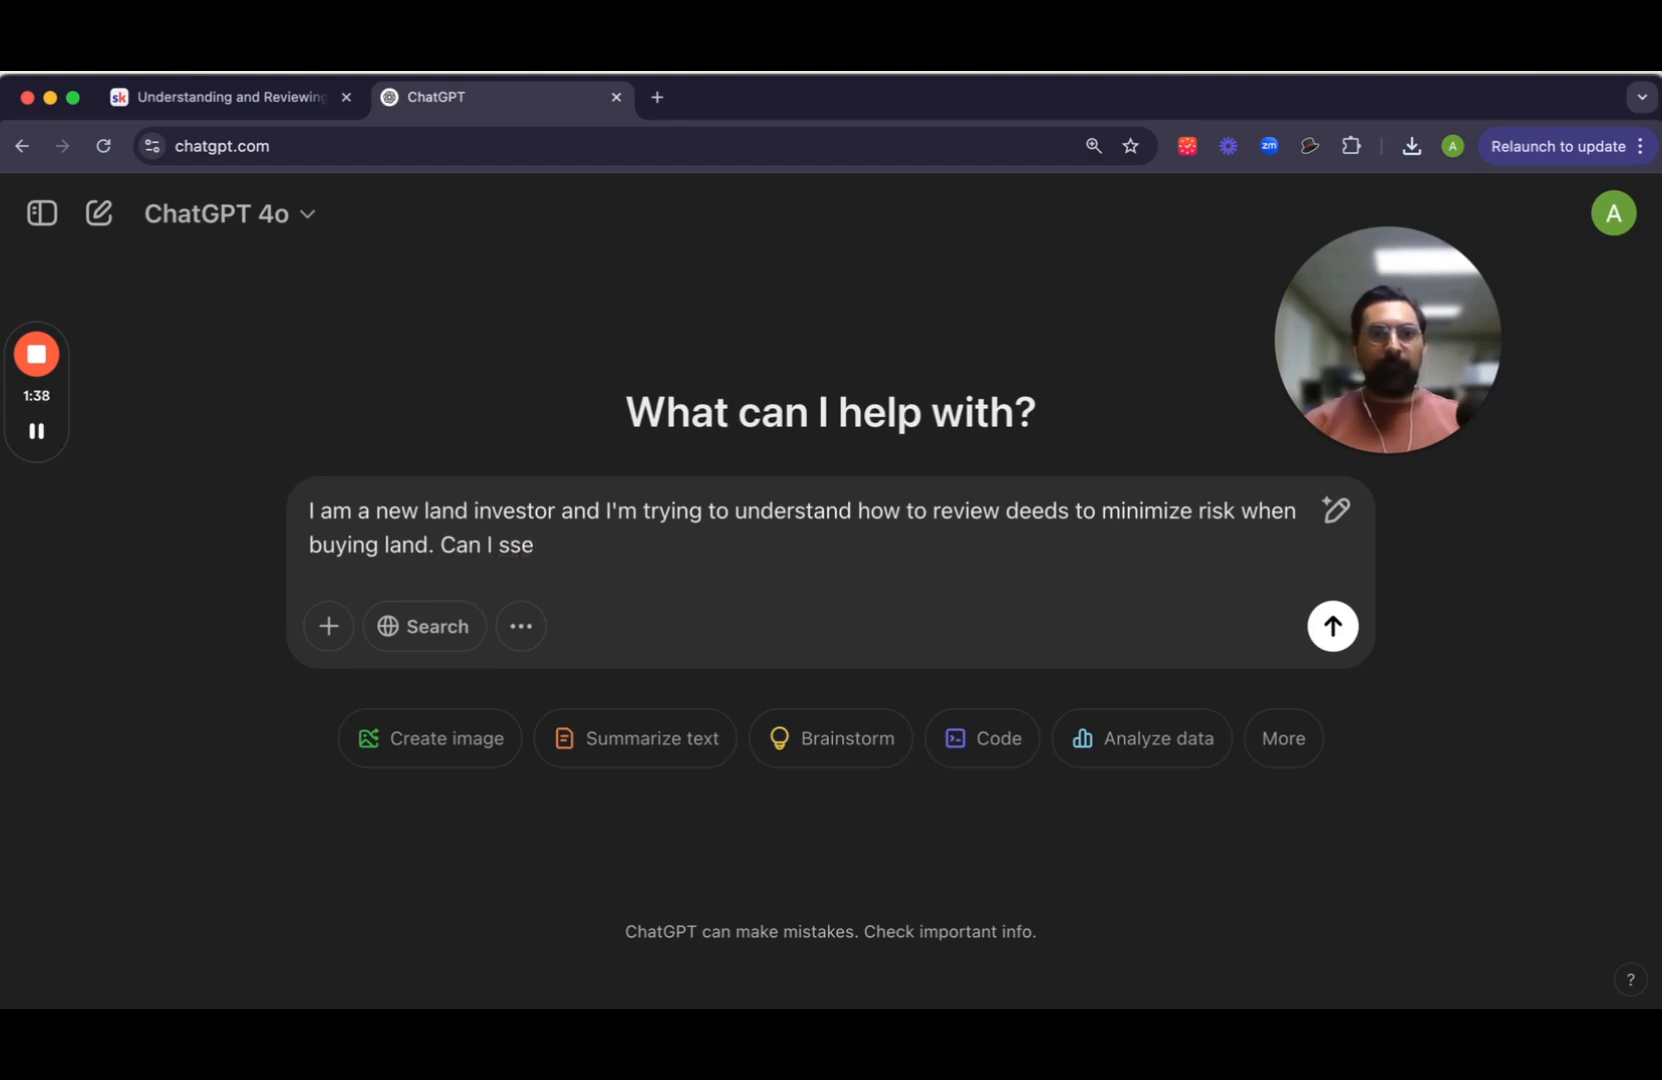
pyautogui.write('d you over a ')
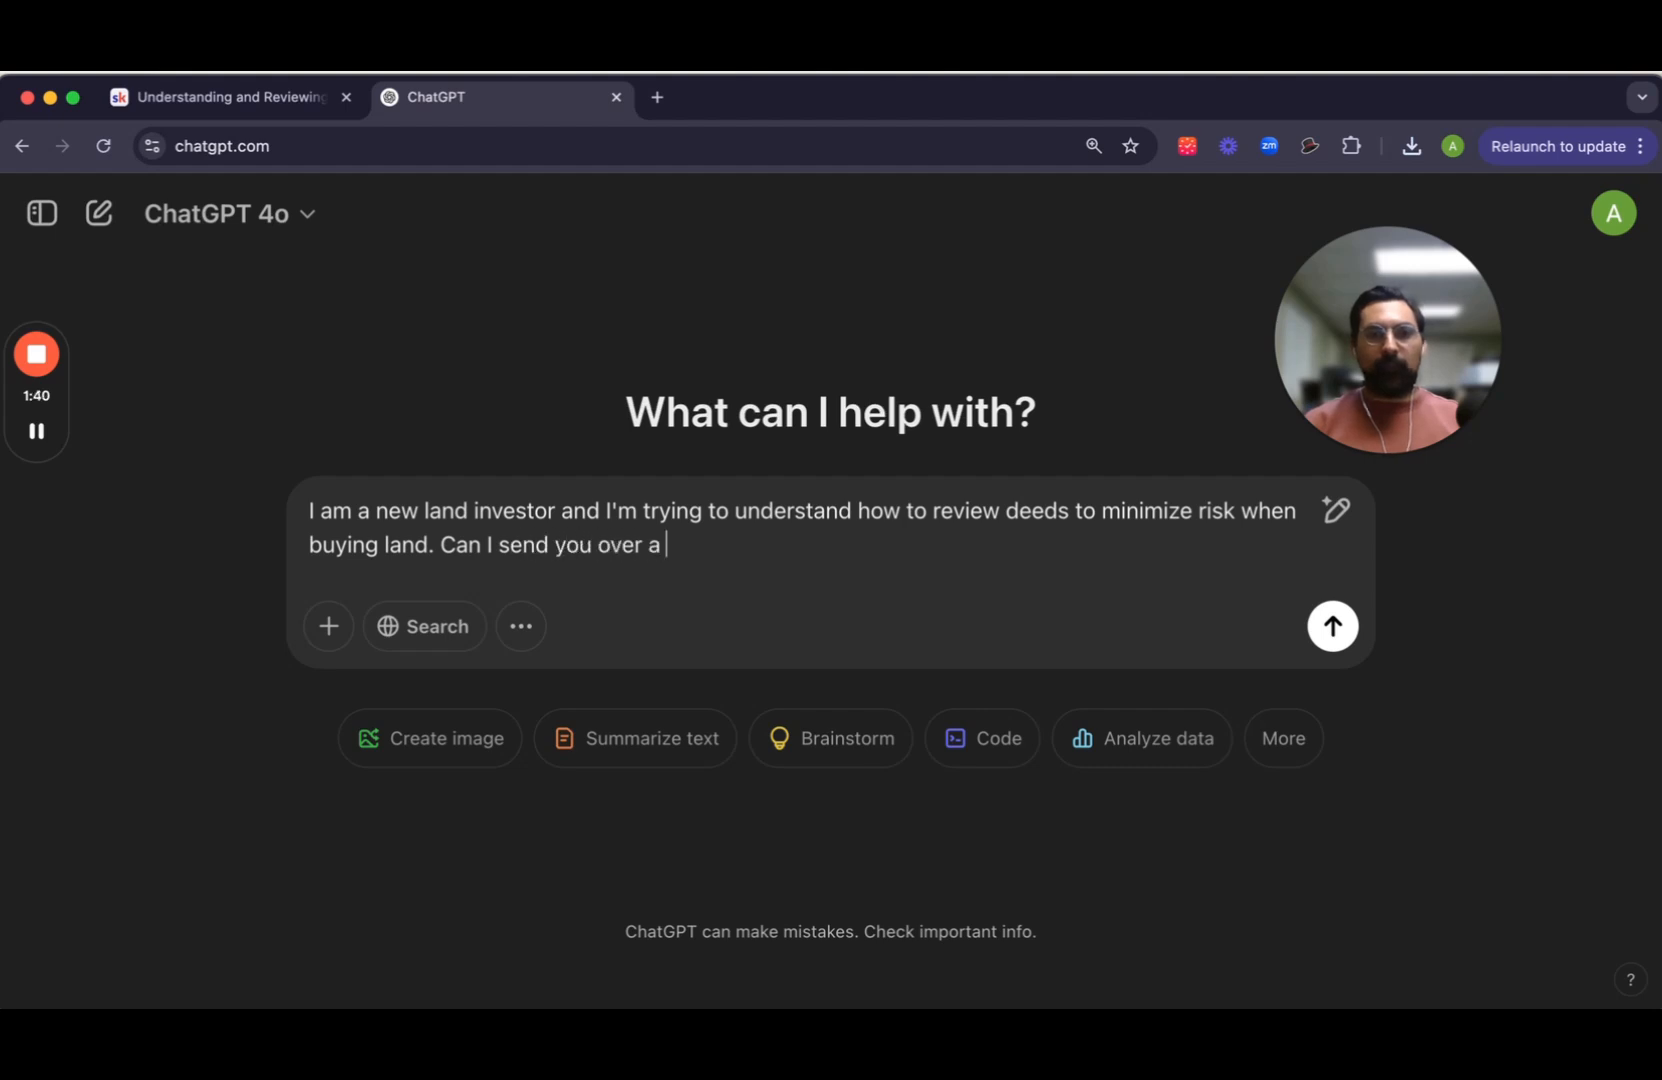
pyautogui.write('copy of a deed for you to rea')
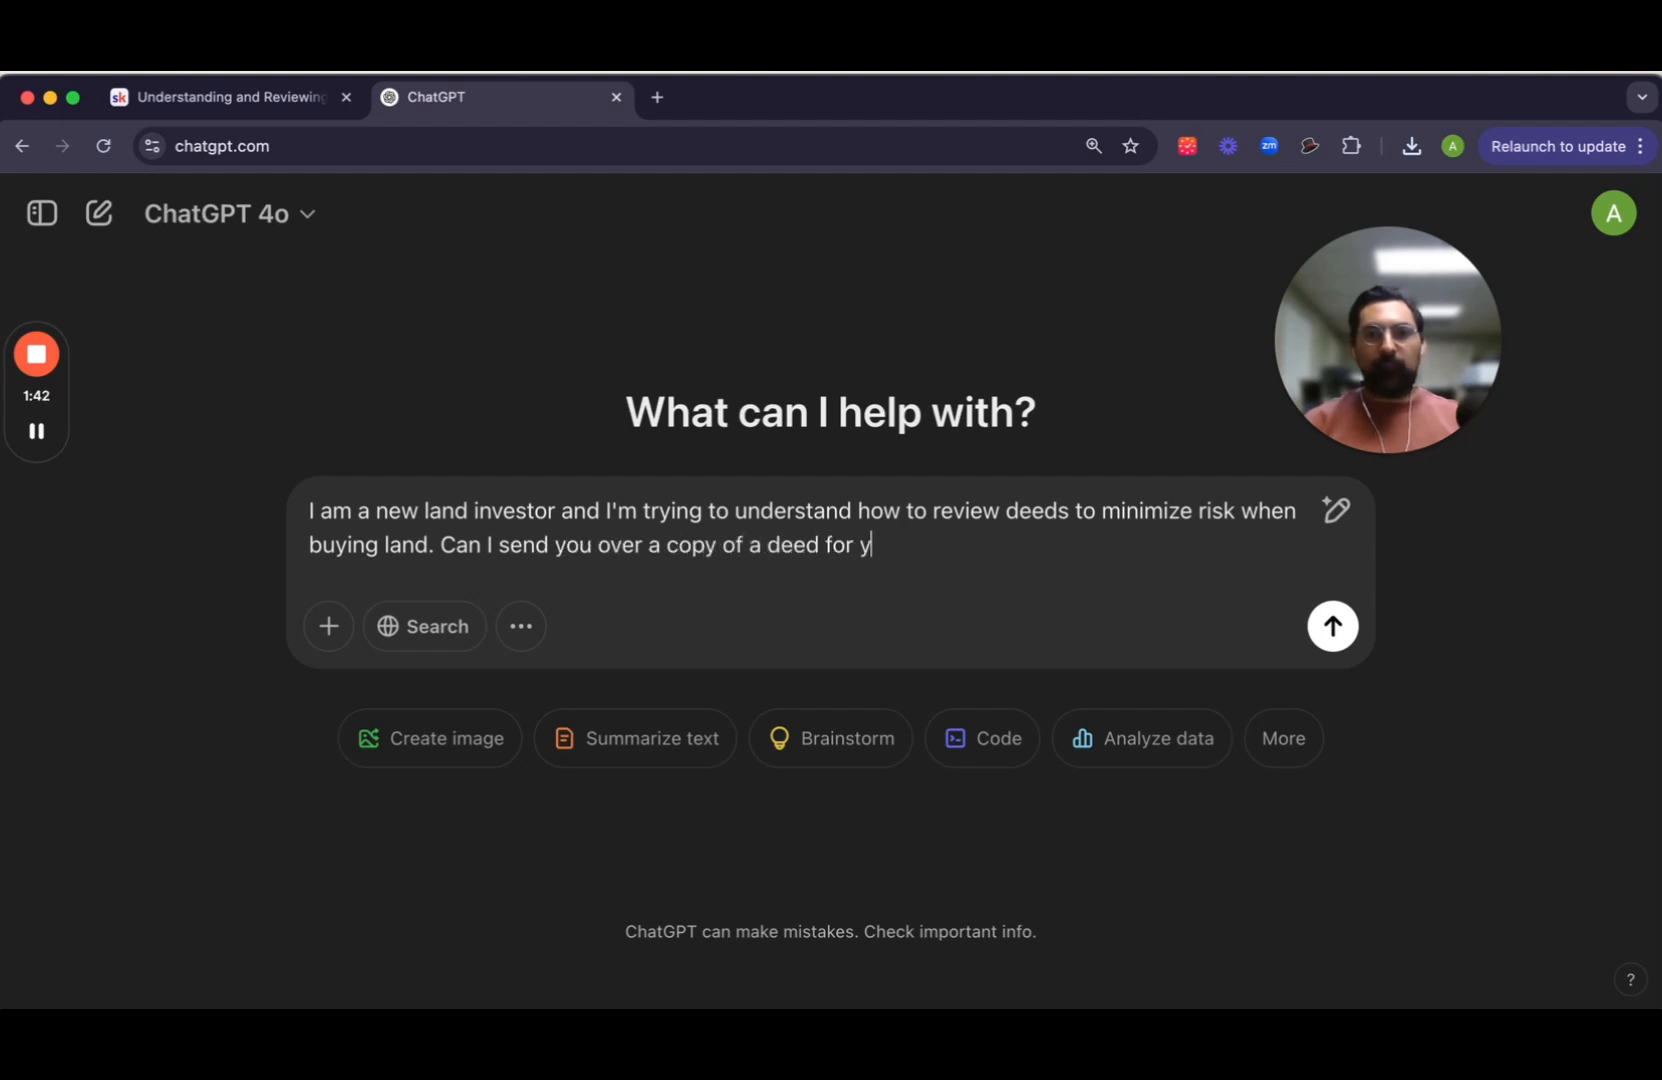
pyautogui.press('BackSpace')
pyautogui.press('BackSpace')
pyautogui.press('BackSpace')
pyautogui.write('brea')
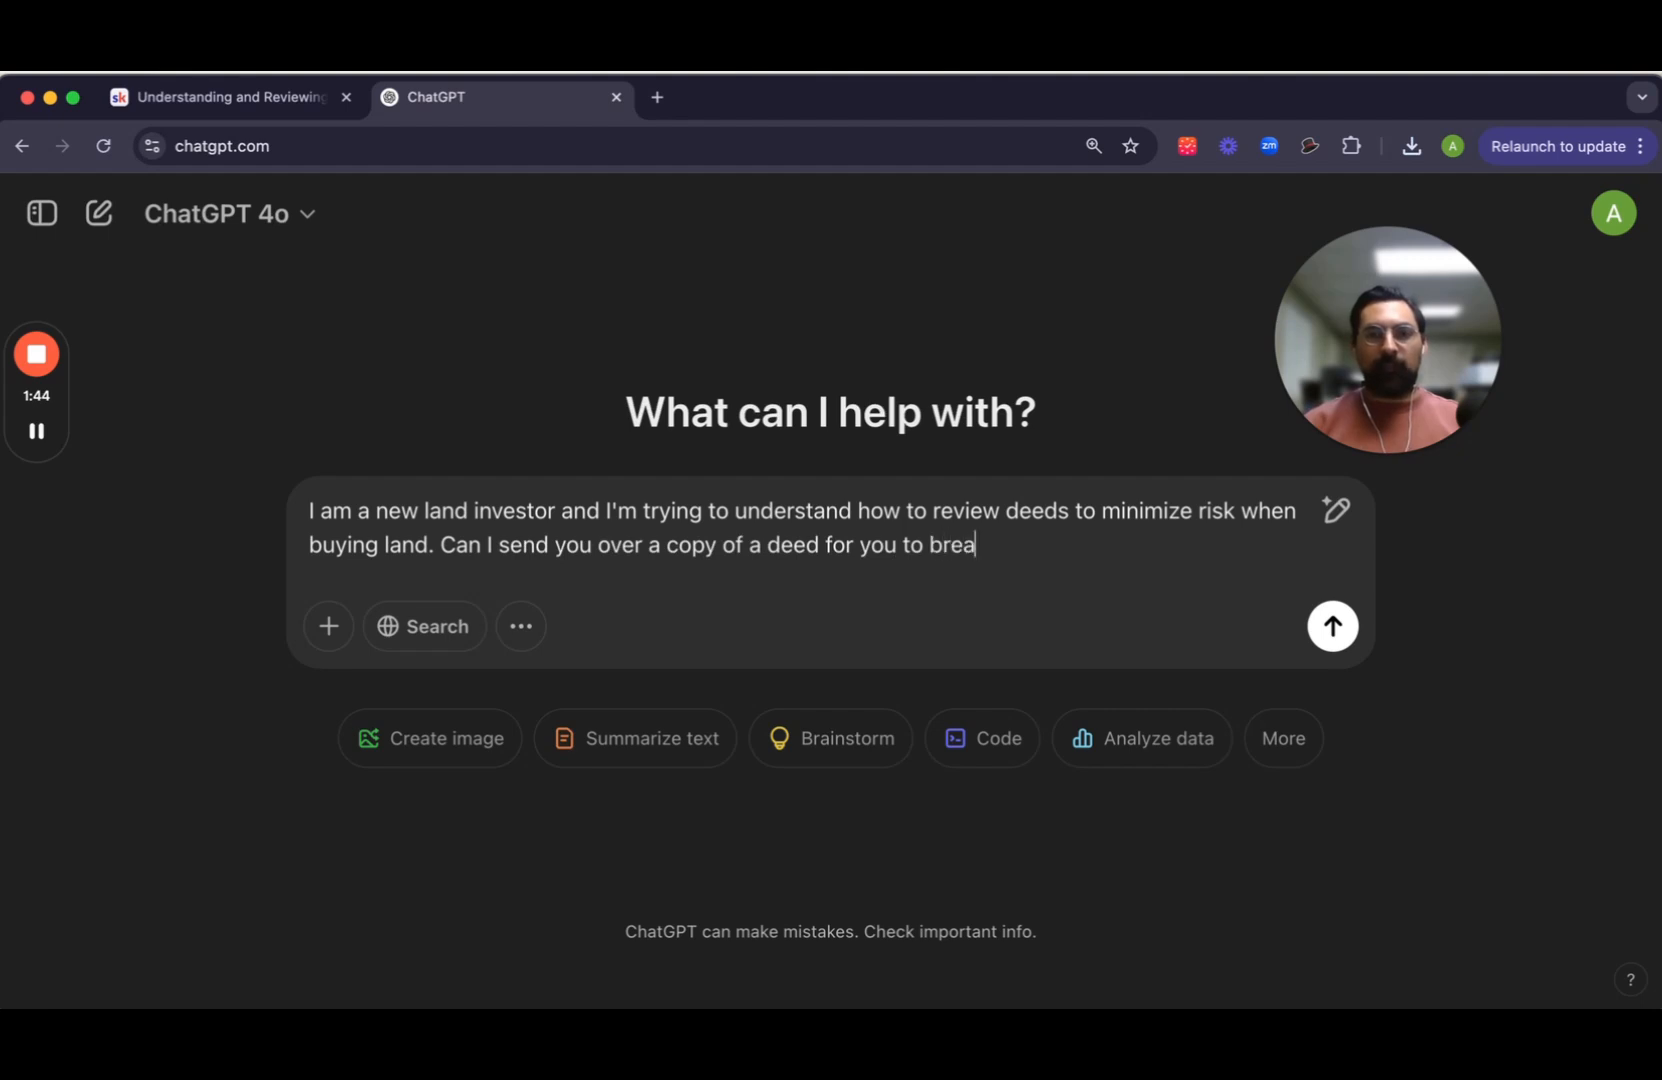
pyautogui.write('kdown for me?')
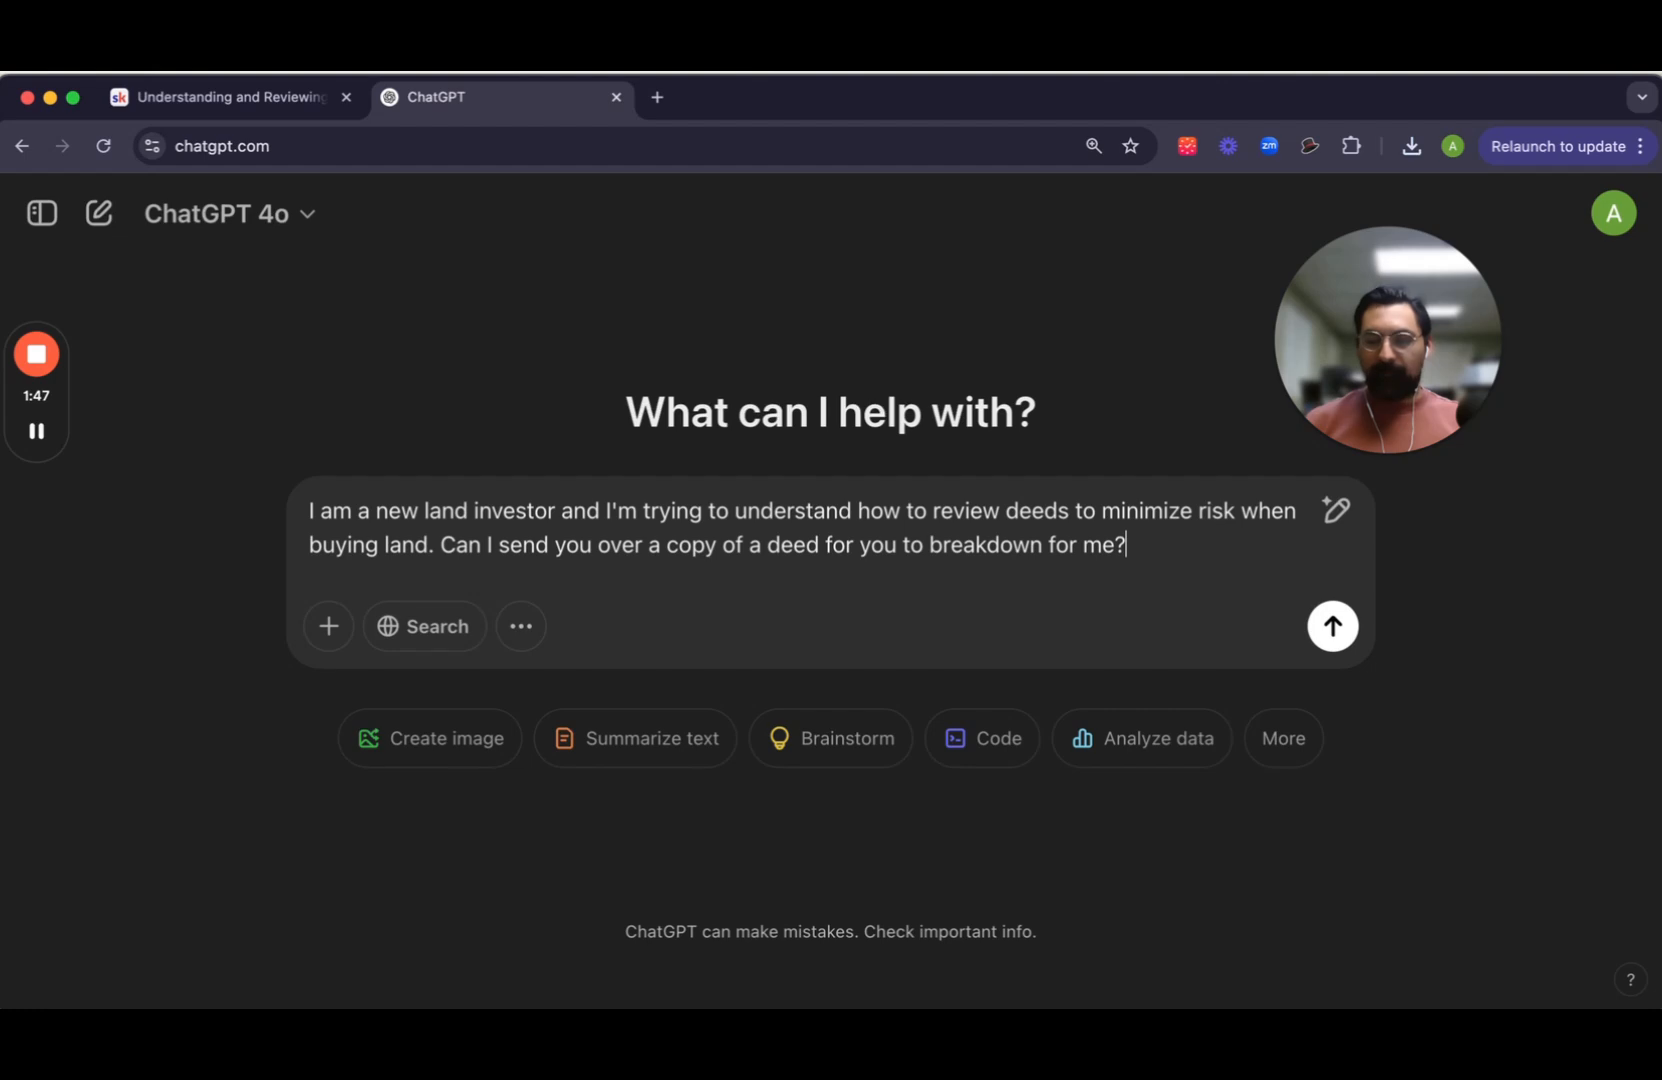
pyautogui.press('Return')
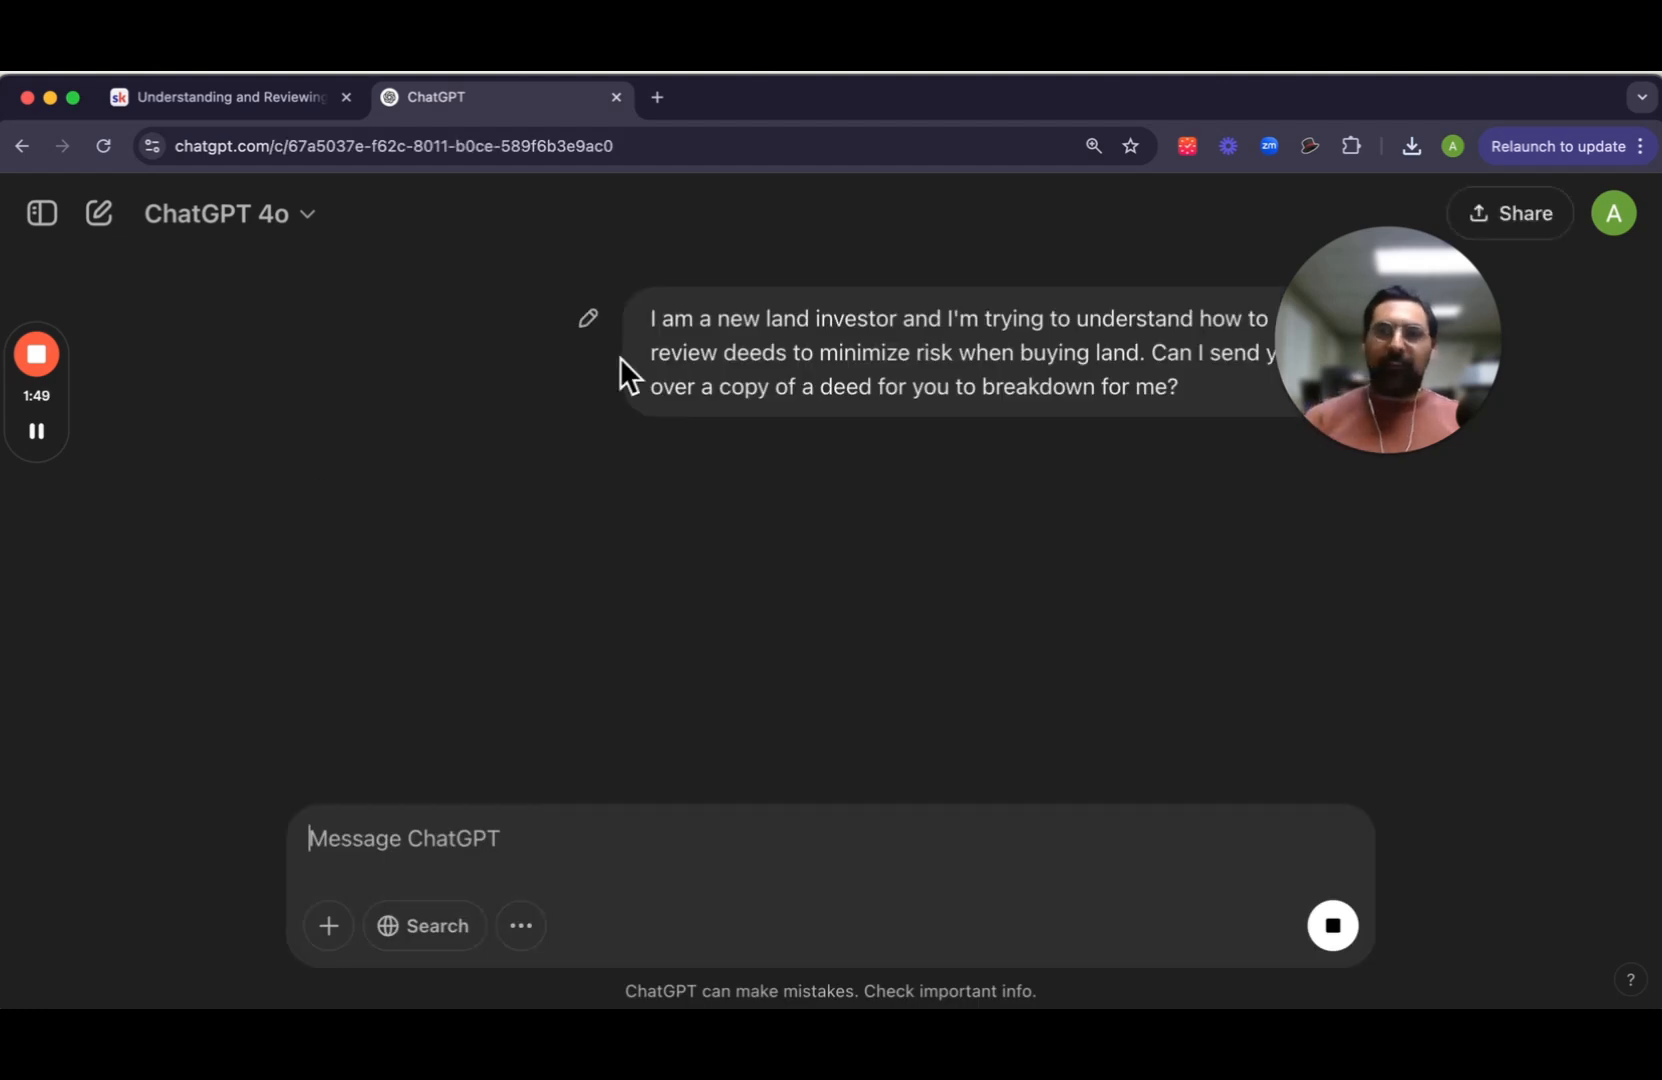
# Step: Try to attach Warranty Deed.pdf from the computer's Desktop folder to the chat message
pyautogui.moveTo(1312, 357); pyautogui.dragTo(1426, 370)
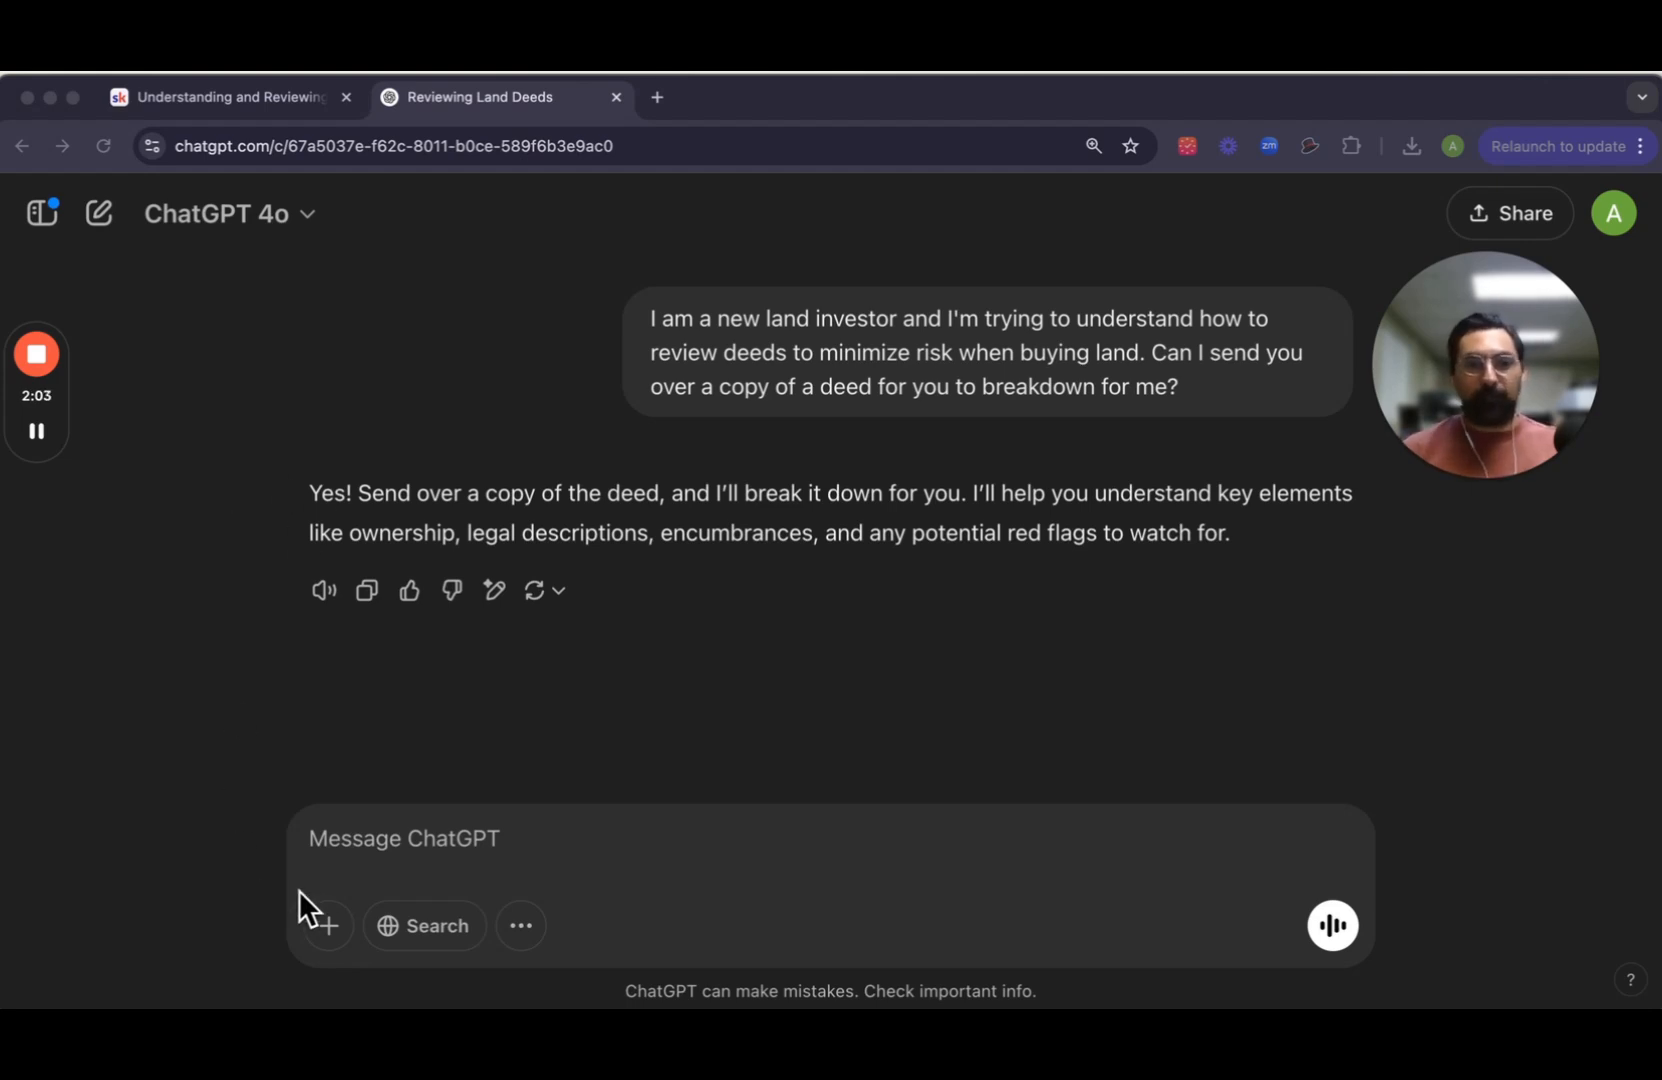
pyautogui.click(326, 918)
pyautogui.click(405, 858)
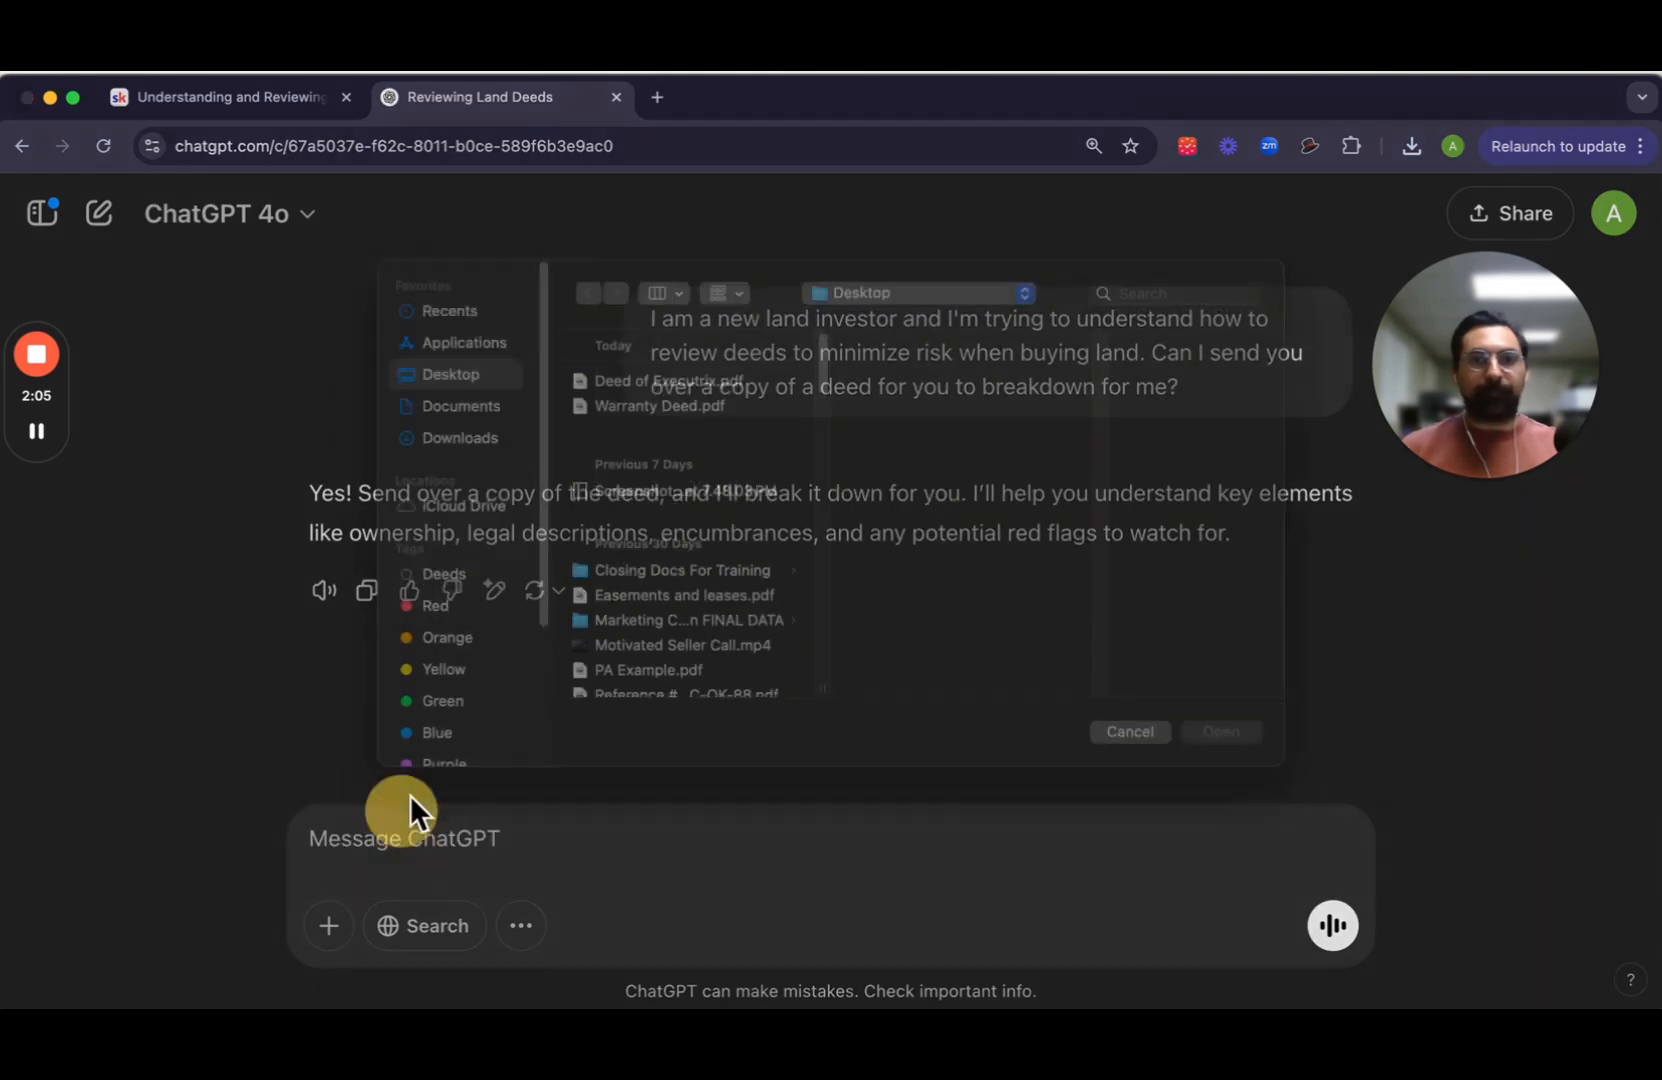
pyautogui.click(662, 463)
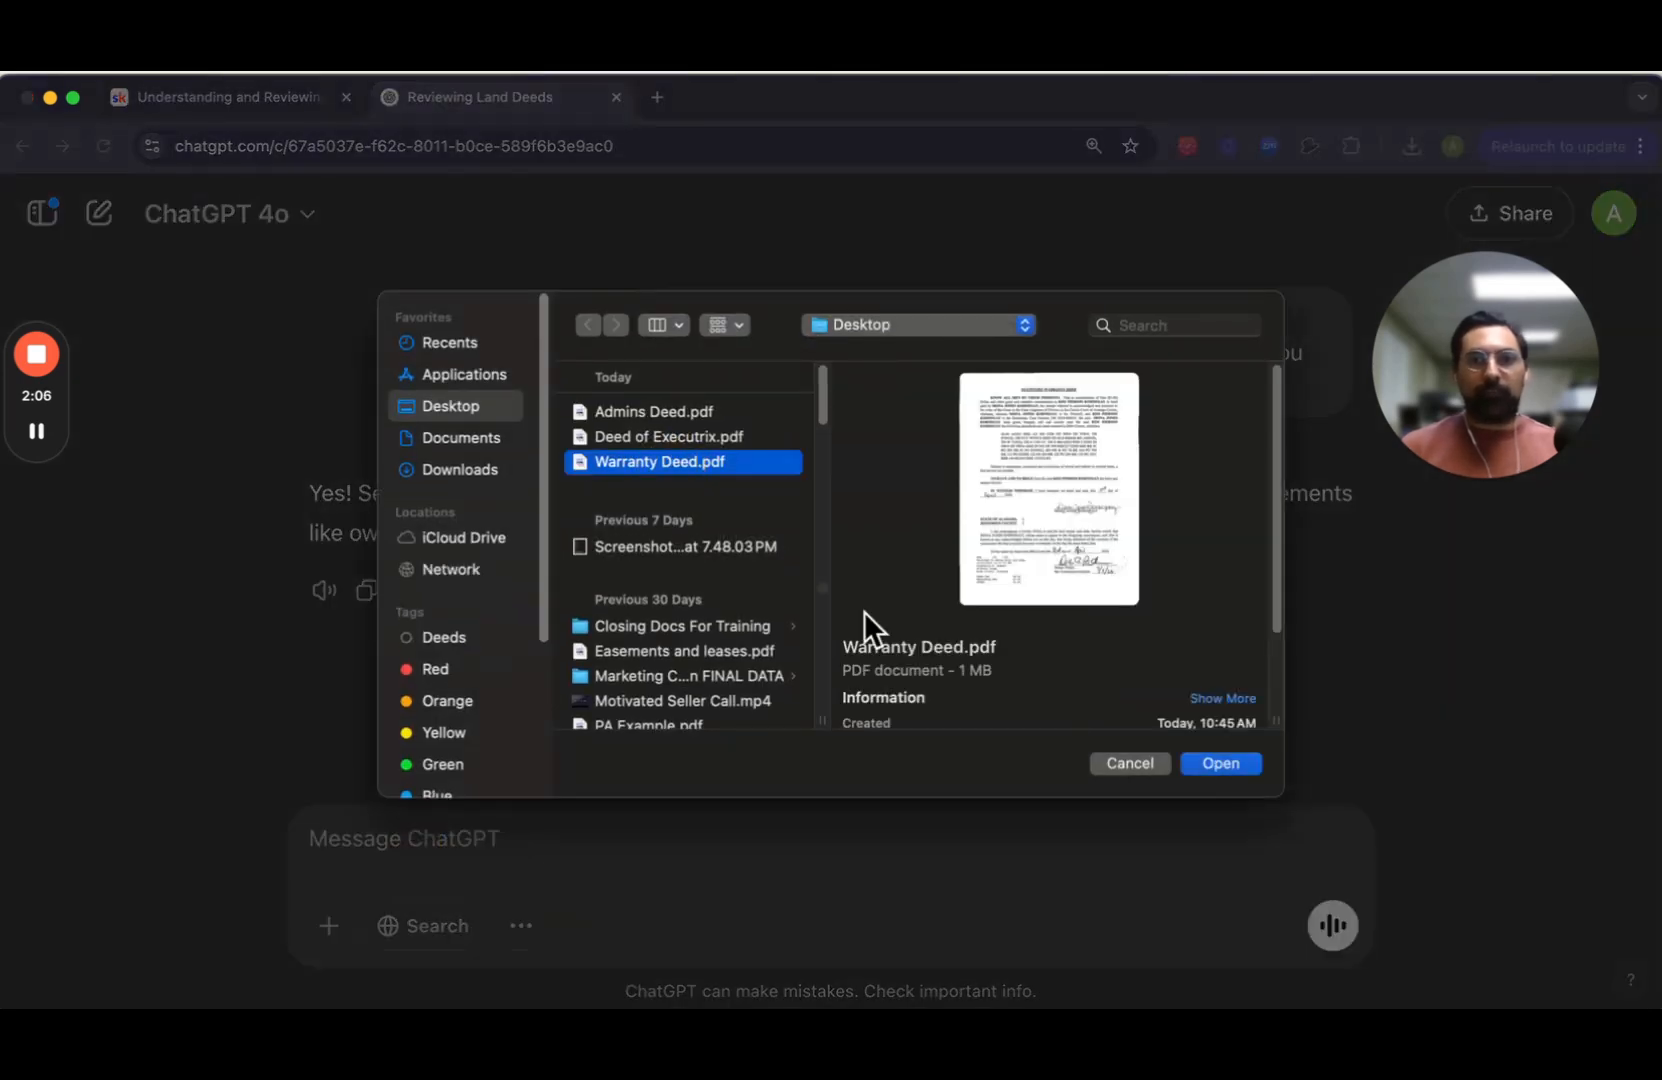
pyautogui.click(1221, 763)
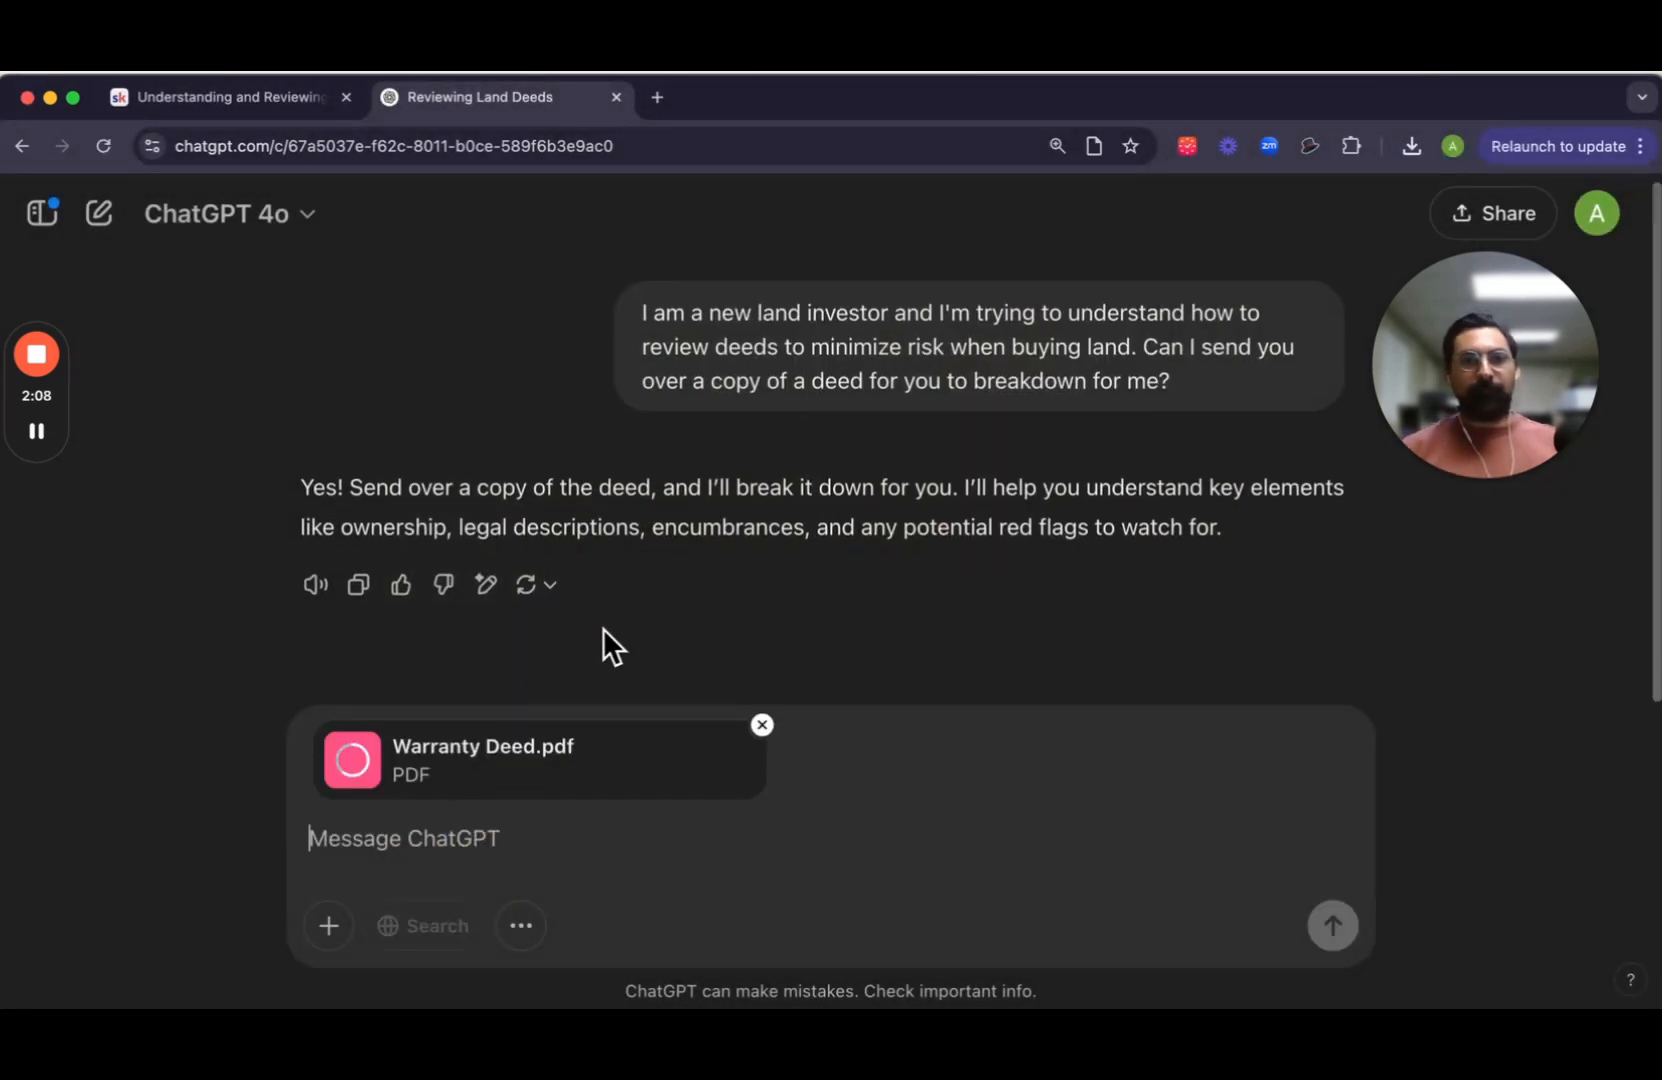
pyautogui.write('Perfect.')
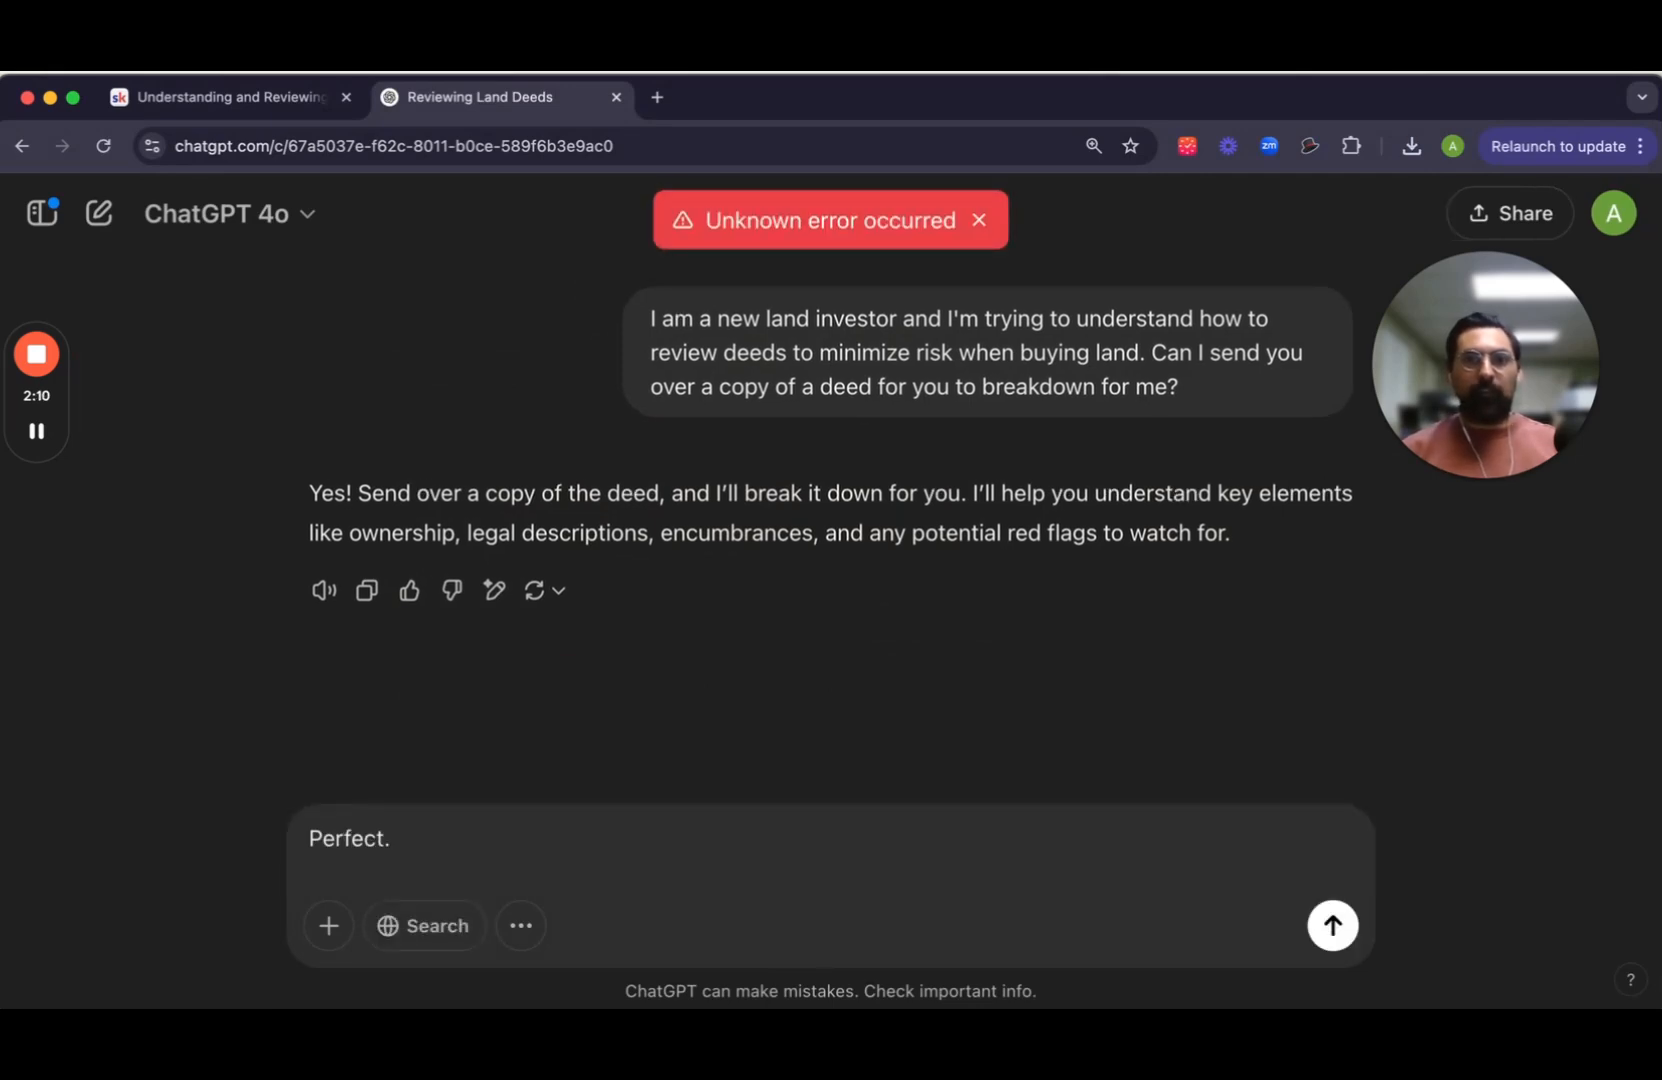
pyautogui.press('BackSpace')
pyautogui.press('BackSpace')
pyautogui.press('BackSpace')
pyautogui.press('BackSpace')
pyautogui.press('BackSpace')
pyautogui.press('capslock')
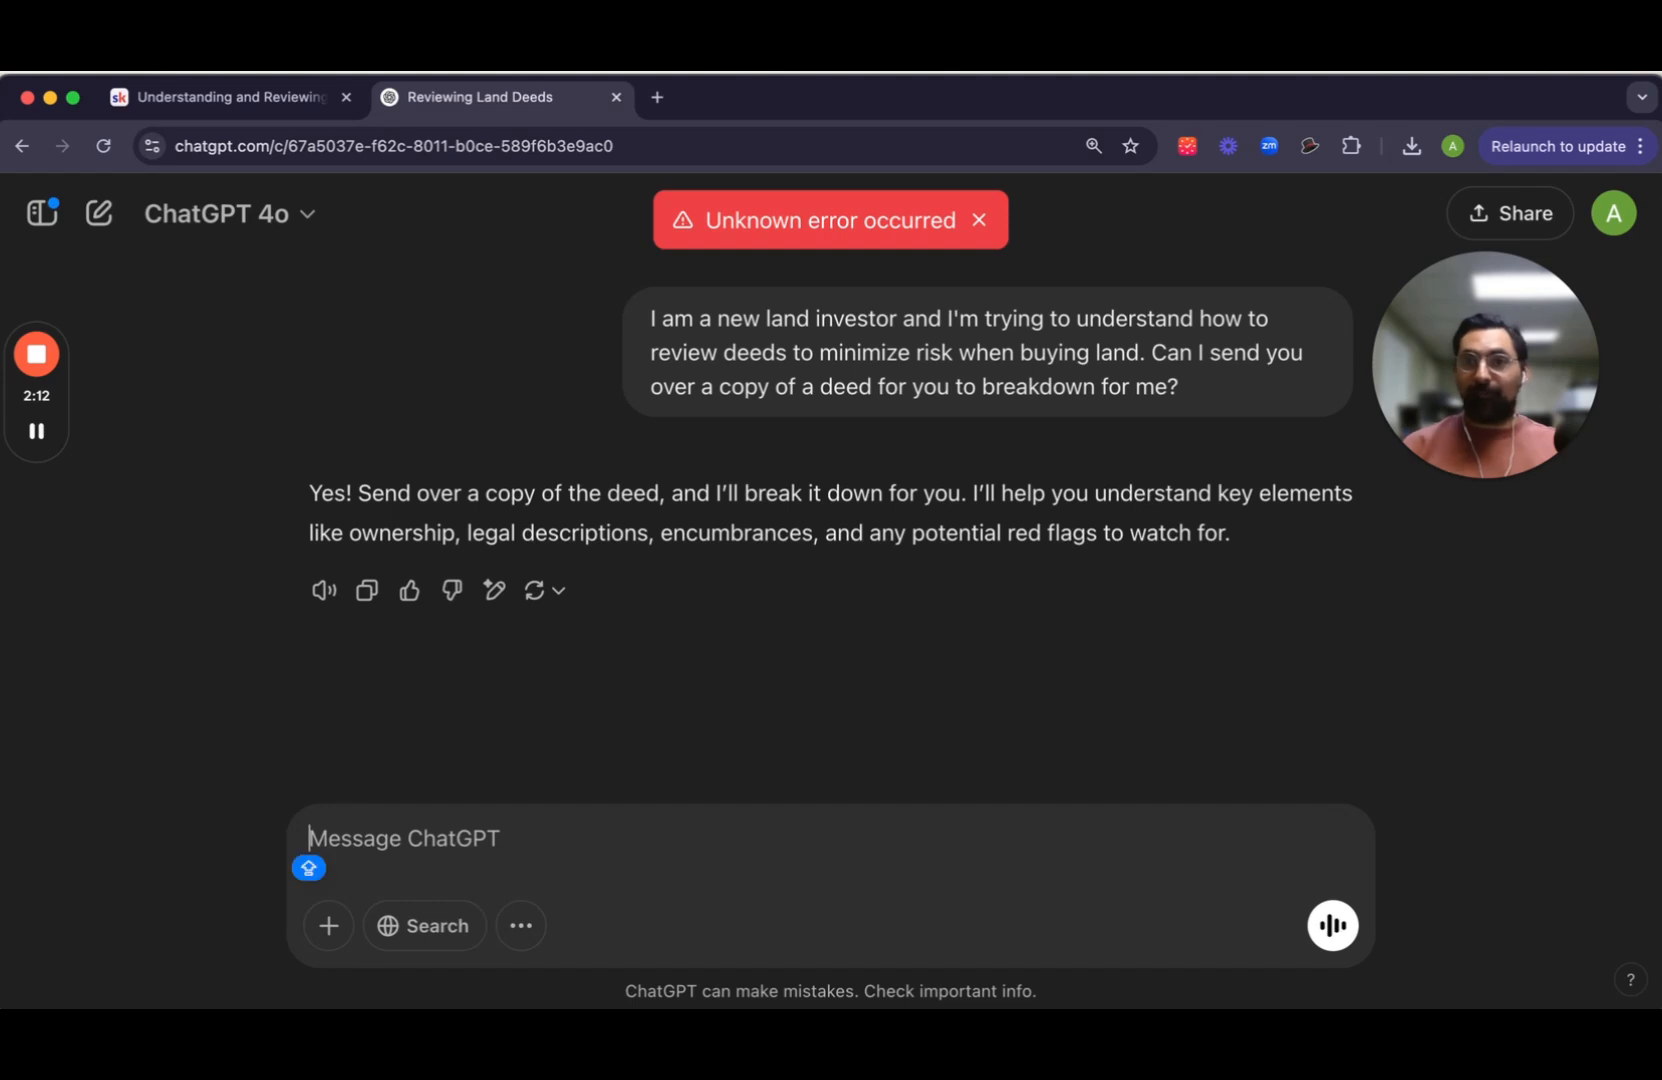
# Step: Try to attach Deed of Executrix.pdf from the computer's Desktop folder to the chat message
pyautogui.click(332, 928)
pyautogui.click(412, 850)
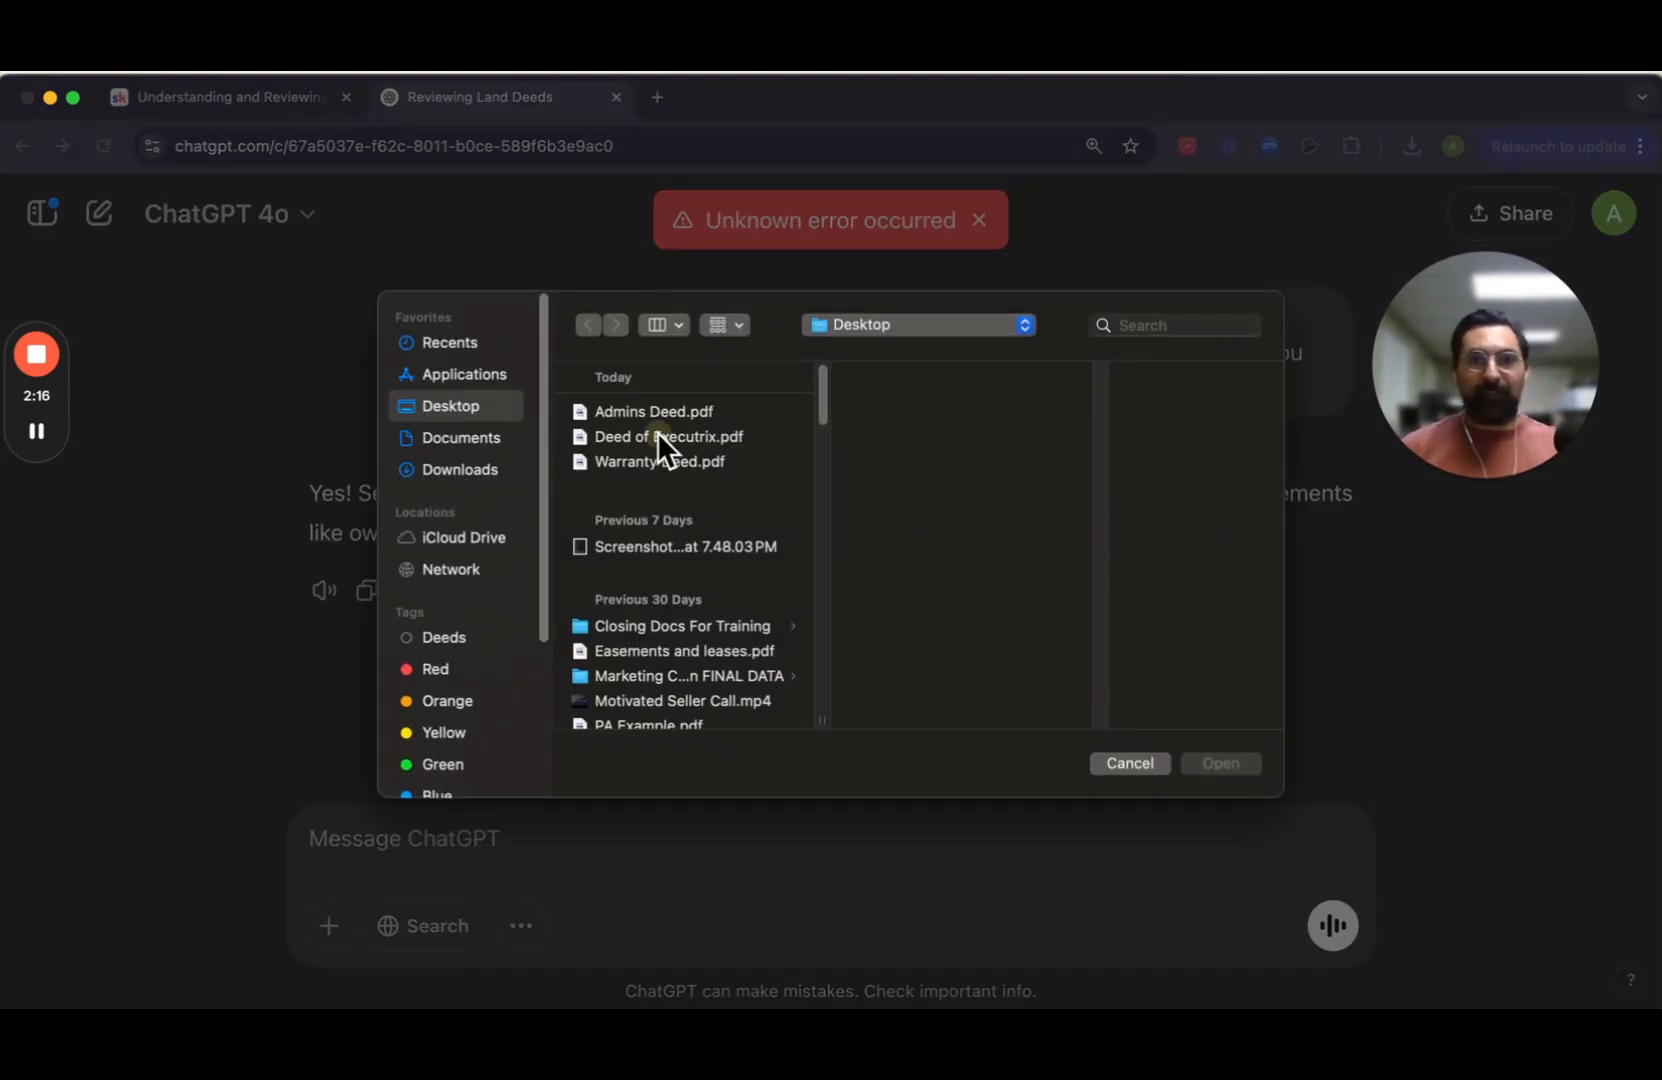
pyautogui.click(657, 434)
pyautogui.click(1236, 763)
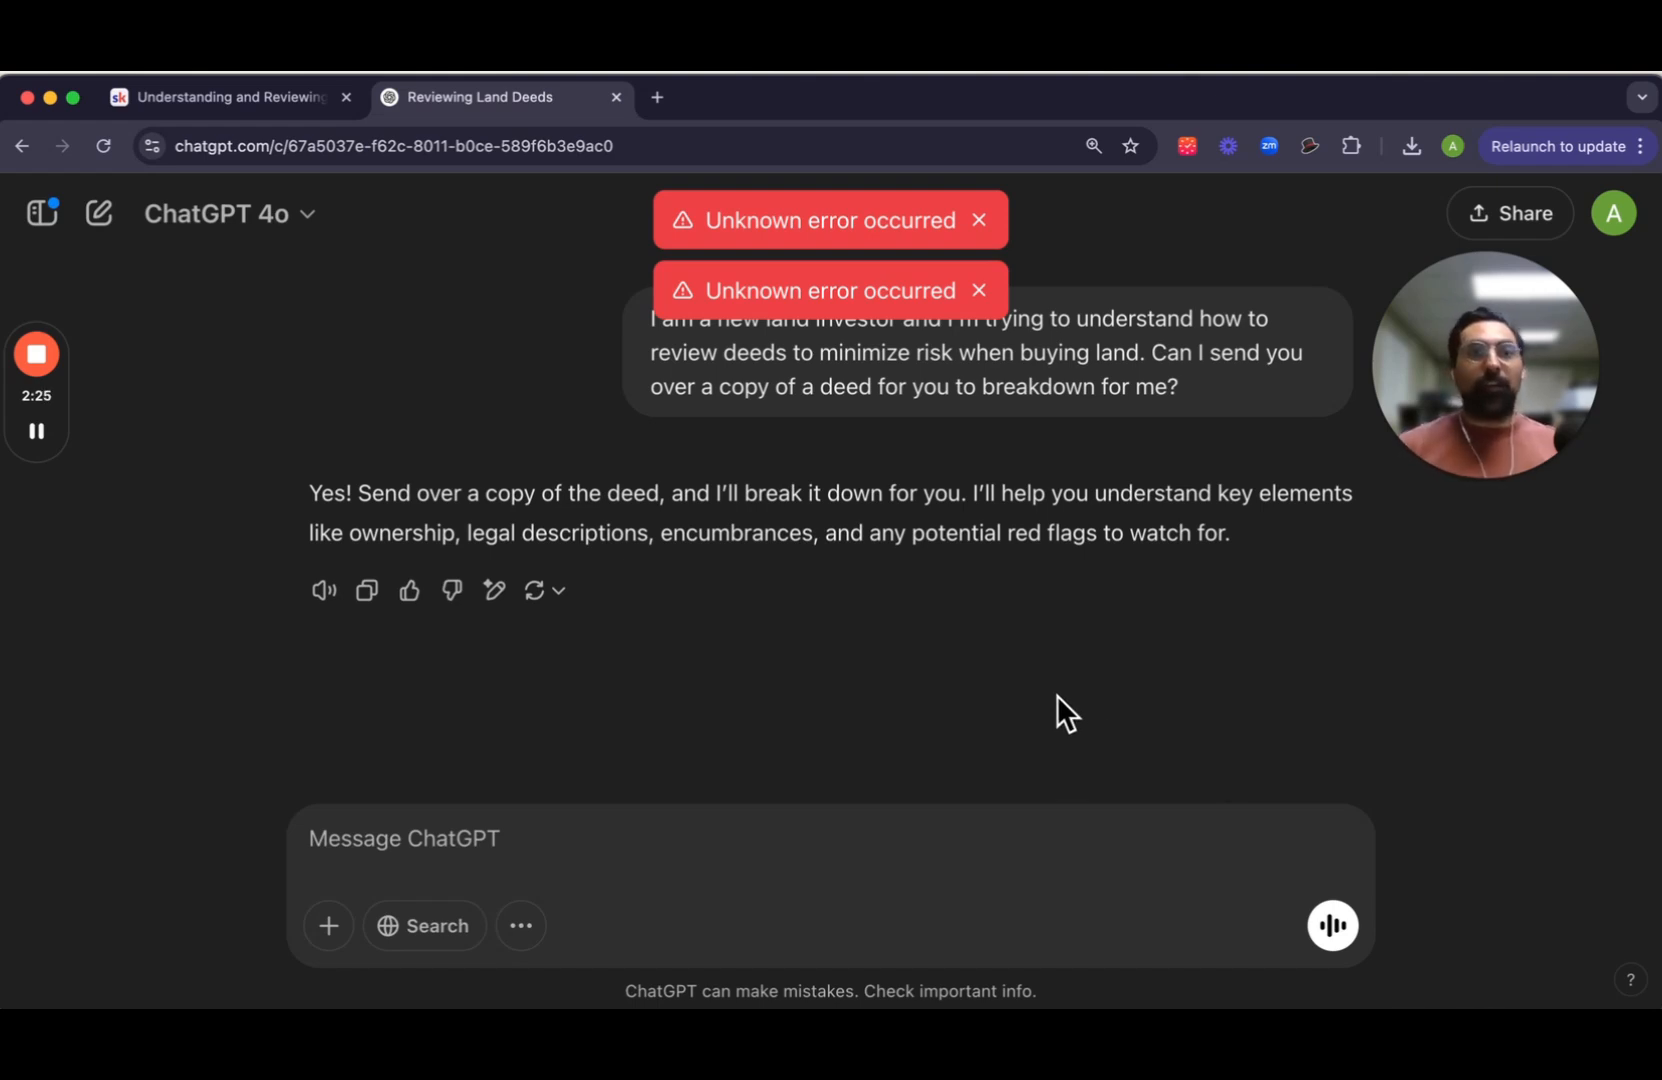
# Step: Attach Admins Deed.pdf from the computer's Desktop folder to the chat message
pyautogui.click(329, 926)
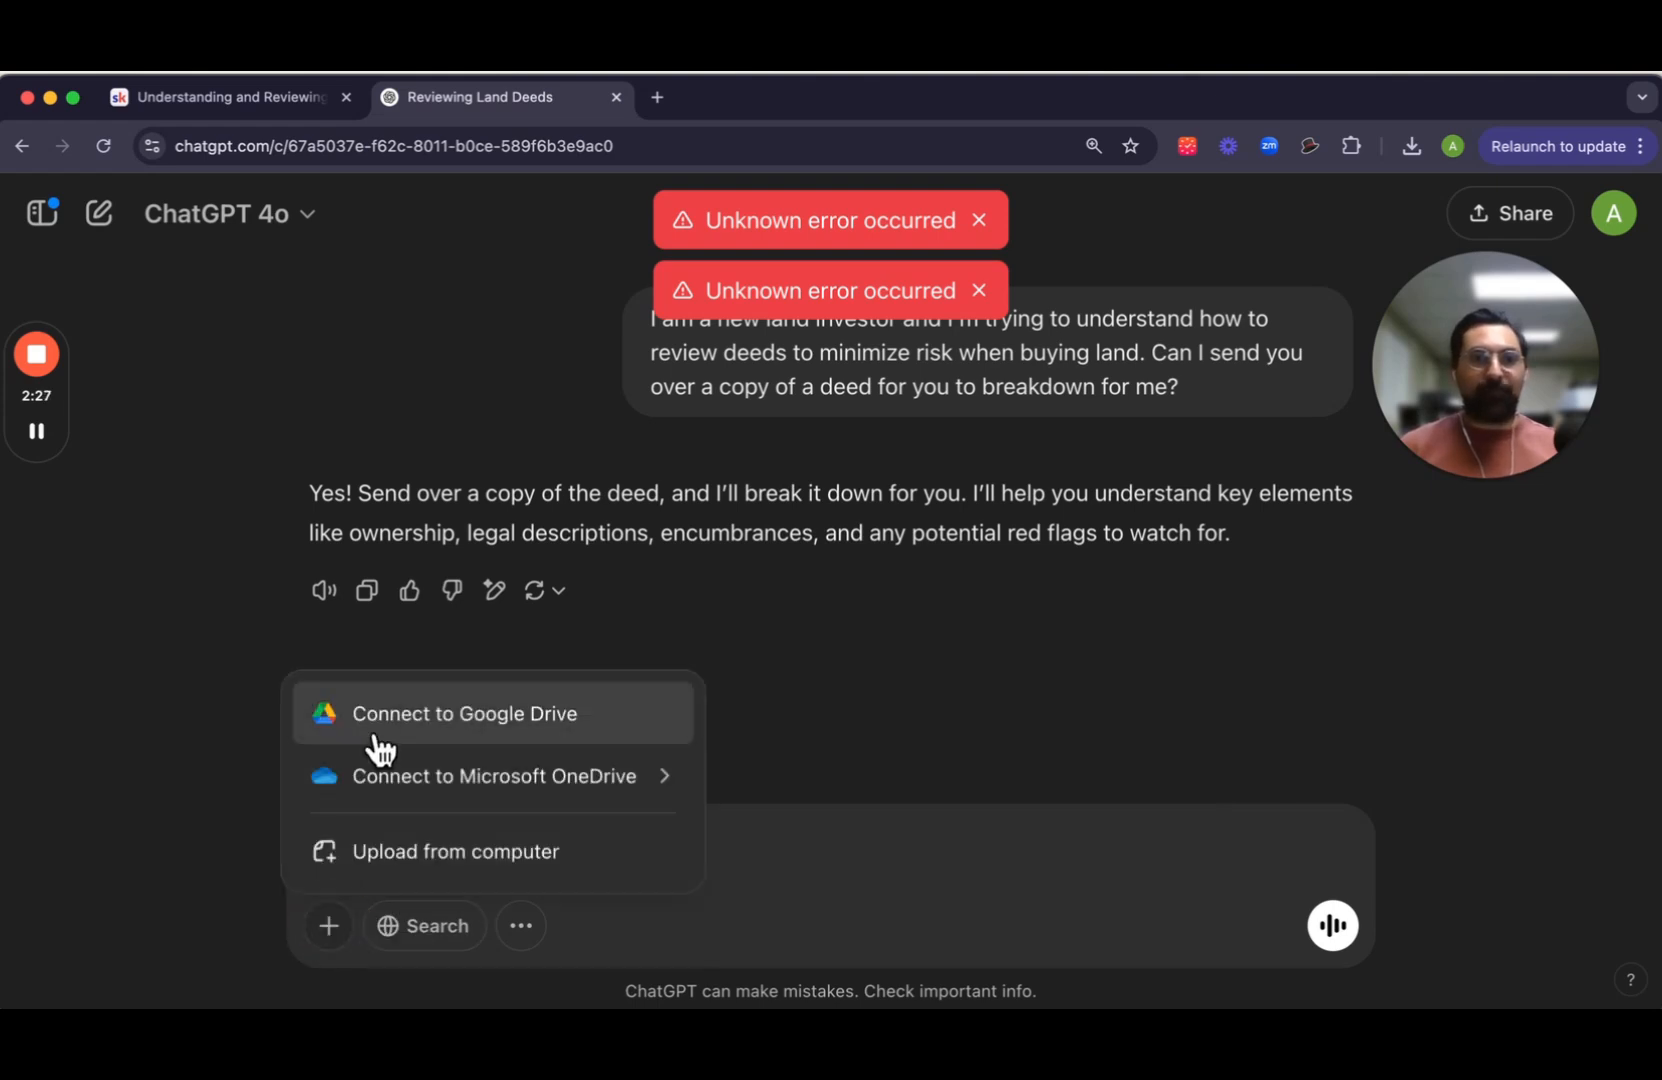
pyautogui.click(400, 848)
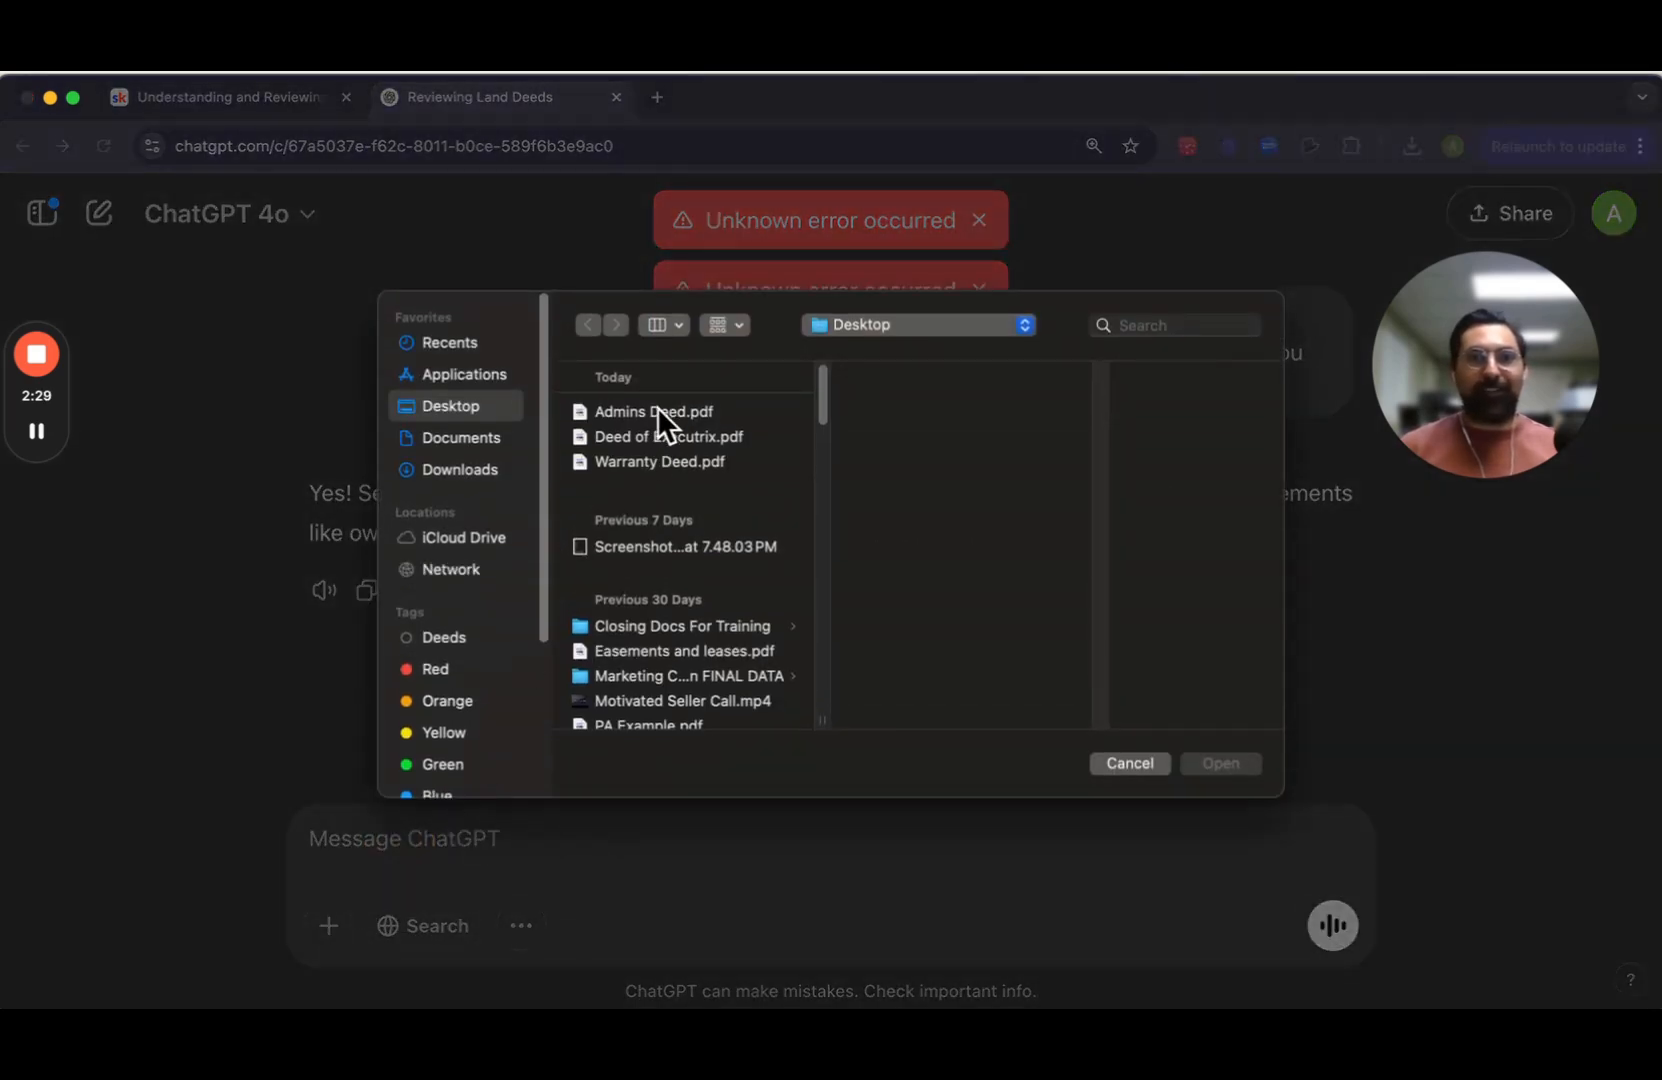
pyautogui.click(657, 410)
pyautogui.click(1229, 764)
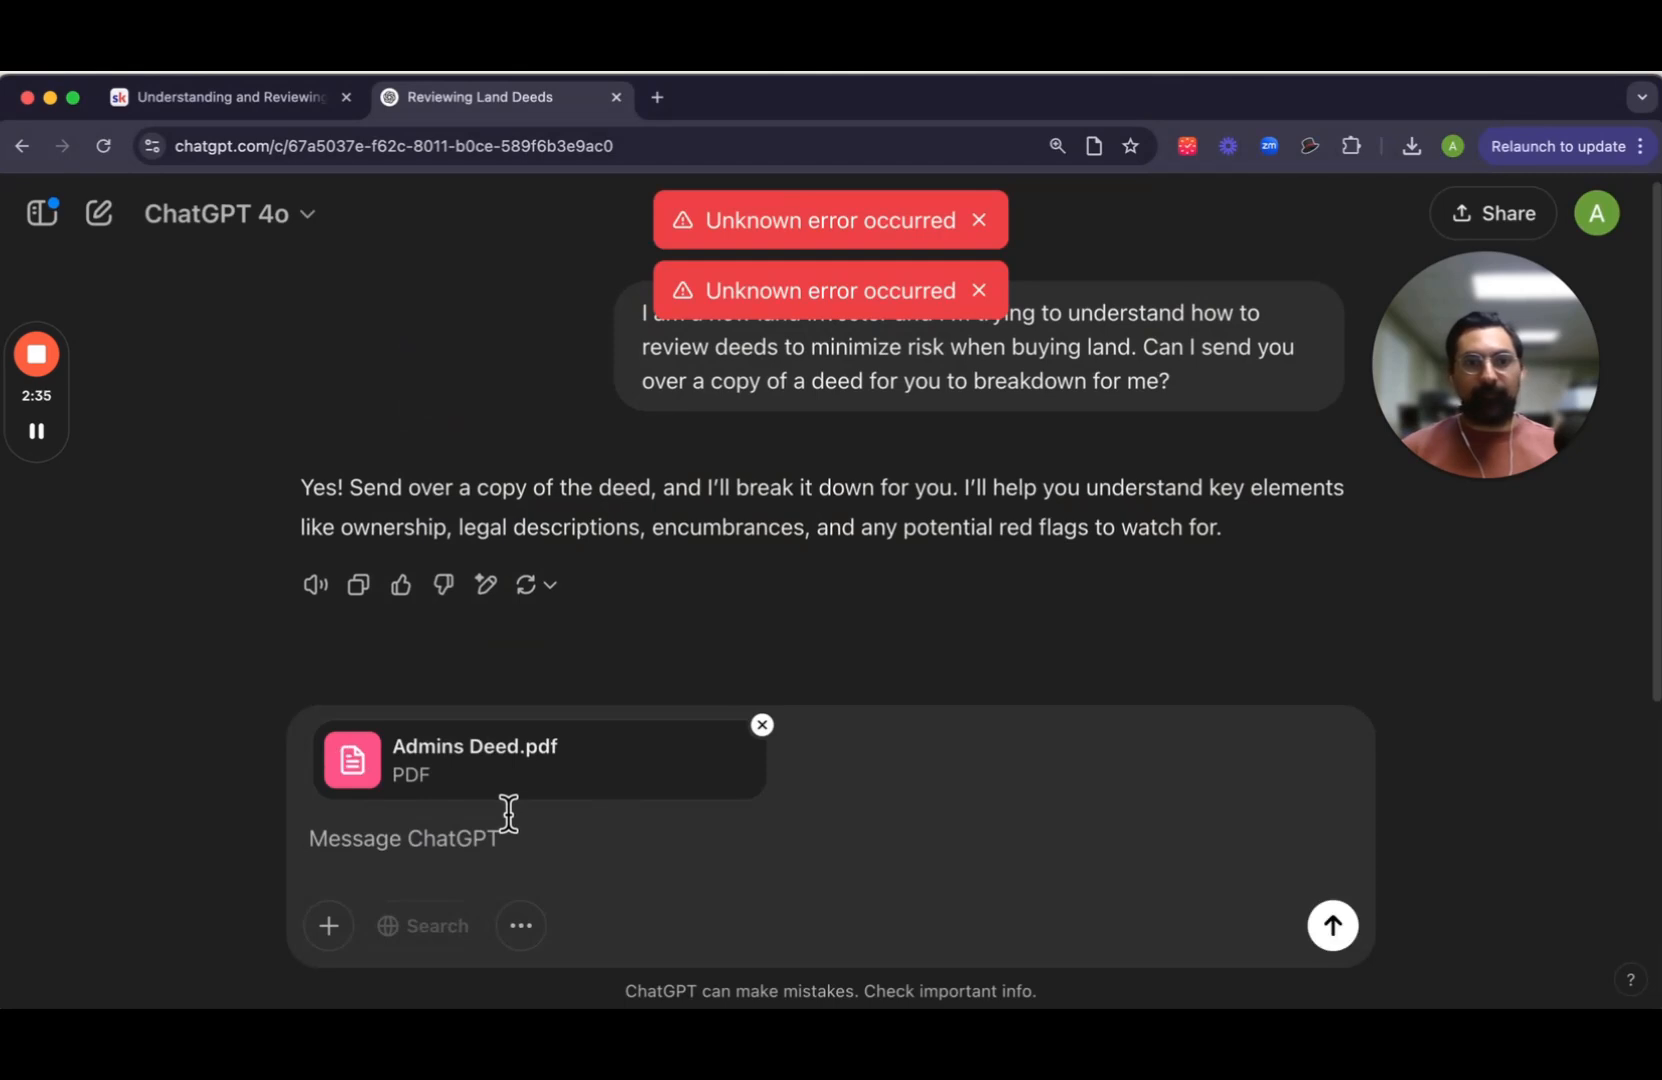
# Step: Begin the message accompanying Admins Deed.pdf with "Great, thank you. Here is a copy of a deed."
pyautogui.click(468, 835)
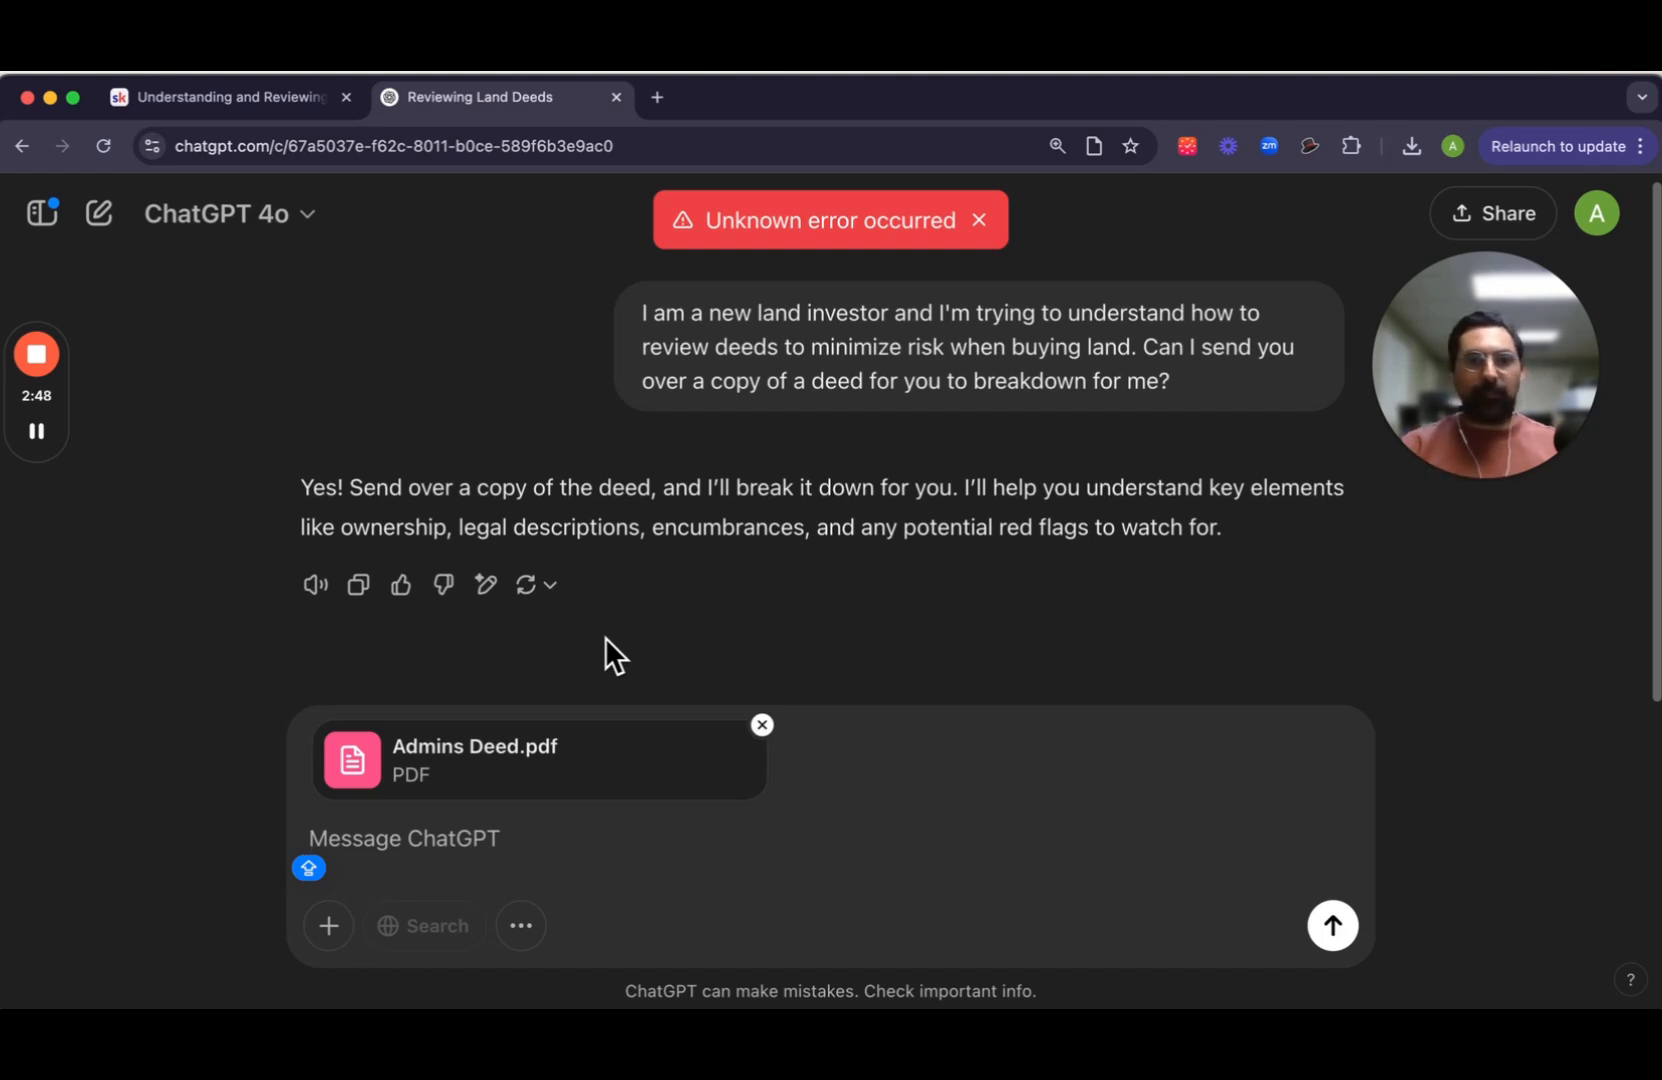
pyautogui.write('Gre')
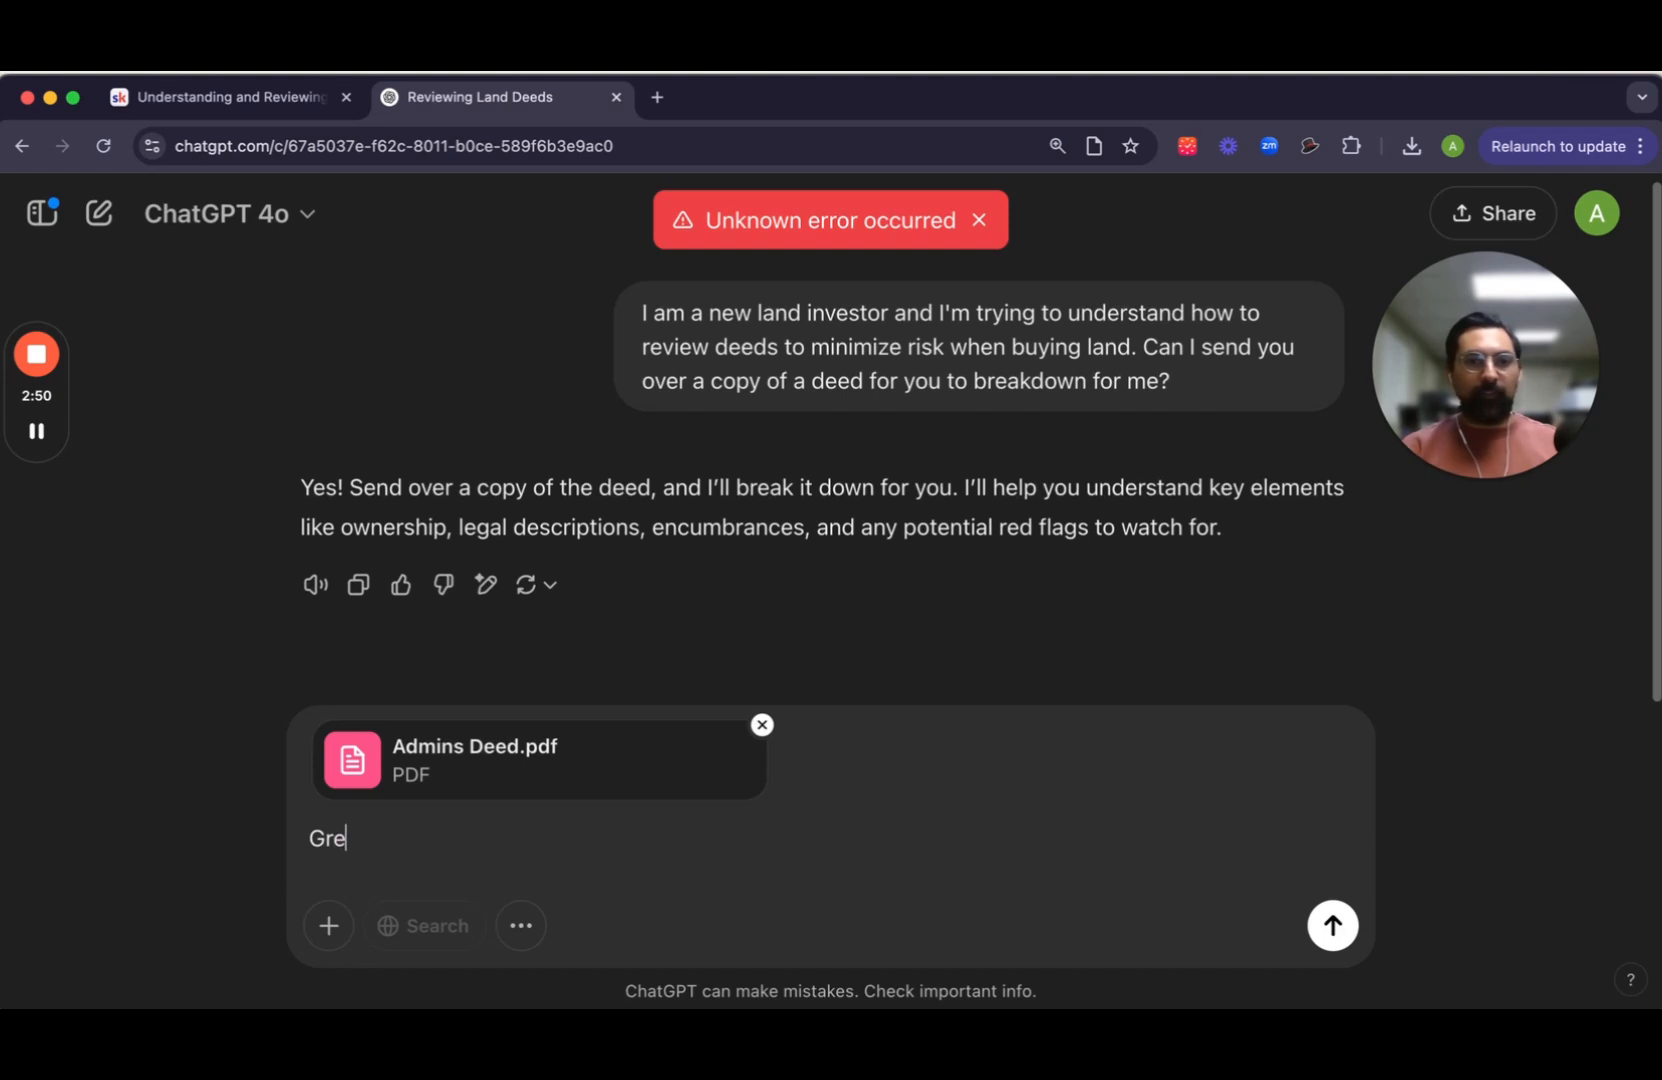
pyautogui.write('at, thank you')
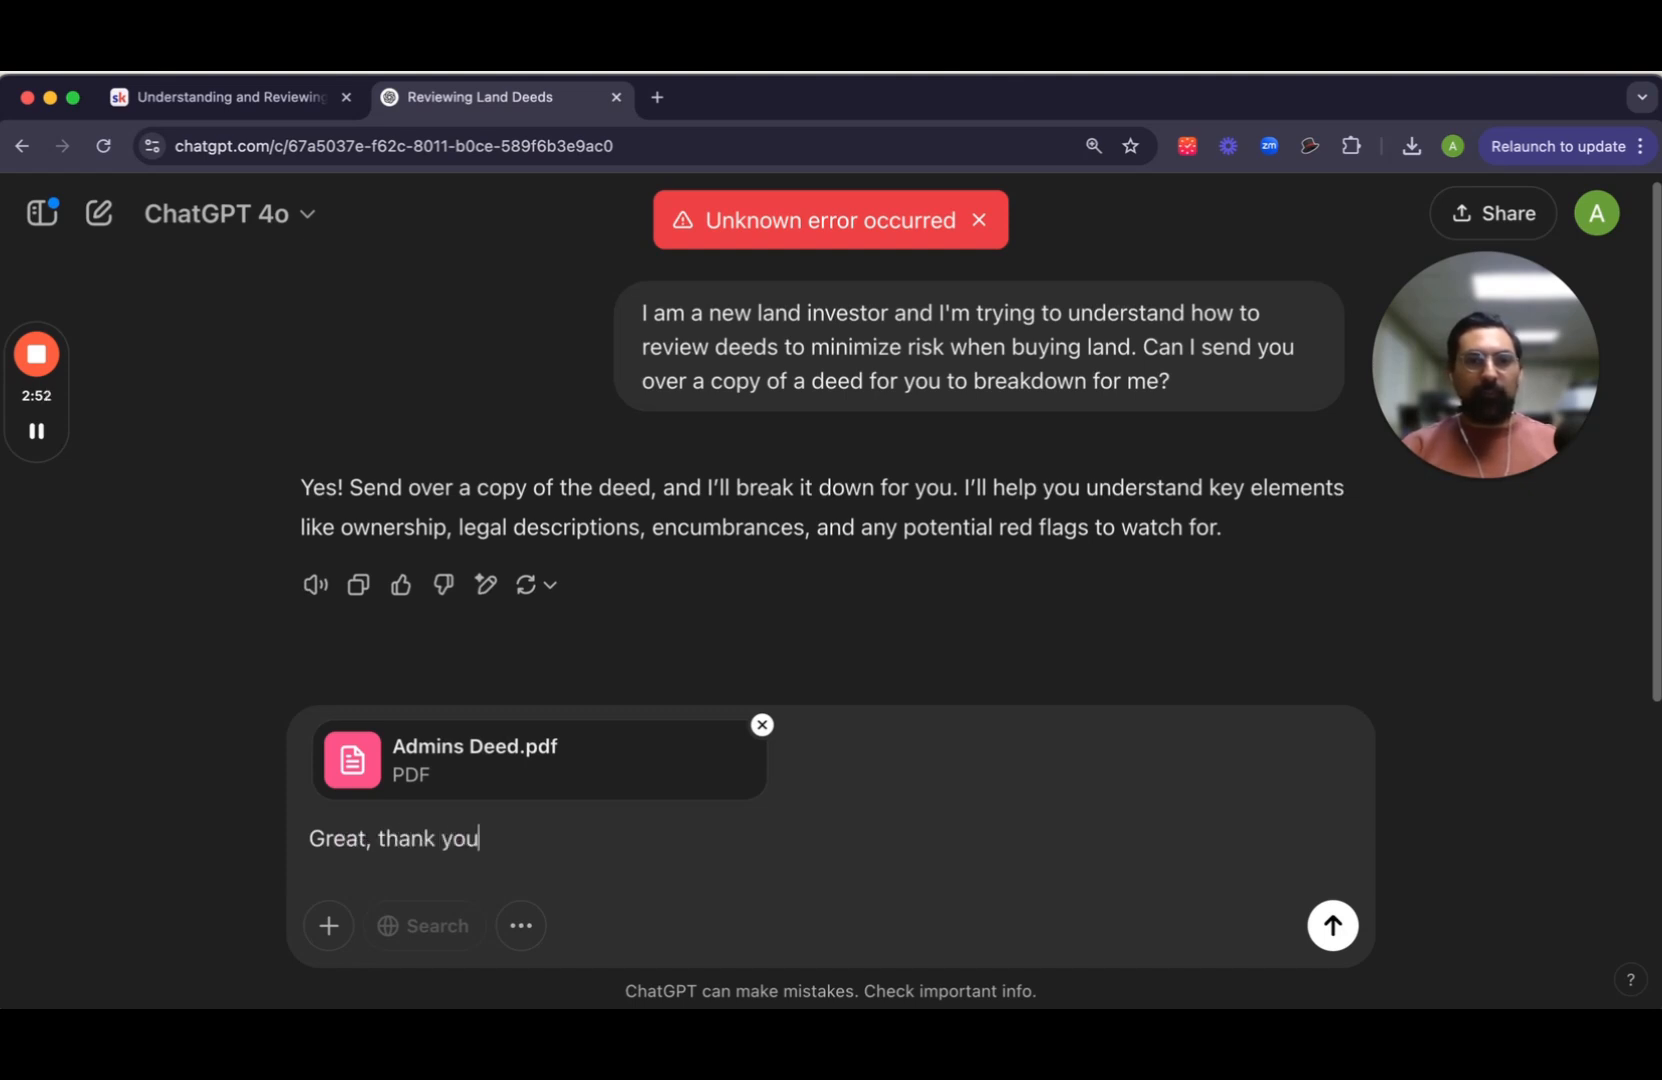
pyautogui.write('. Here is a copy of a fde')
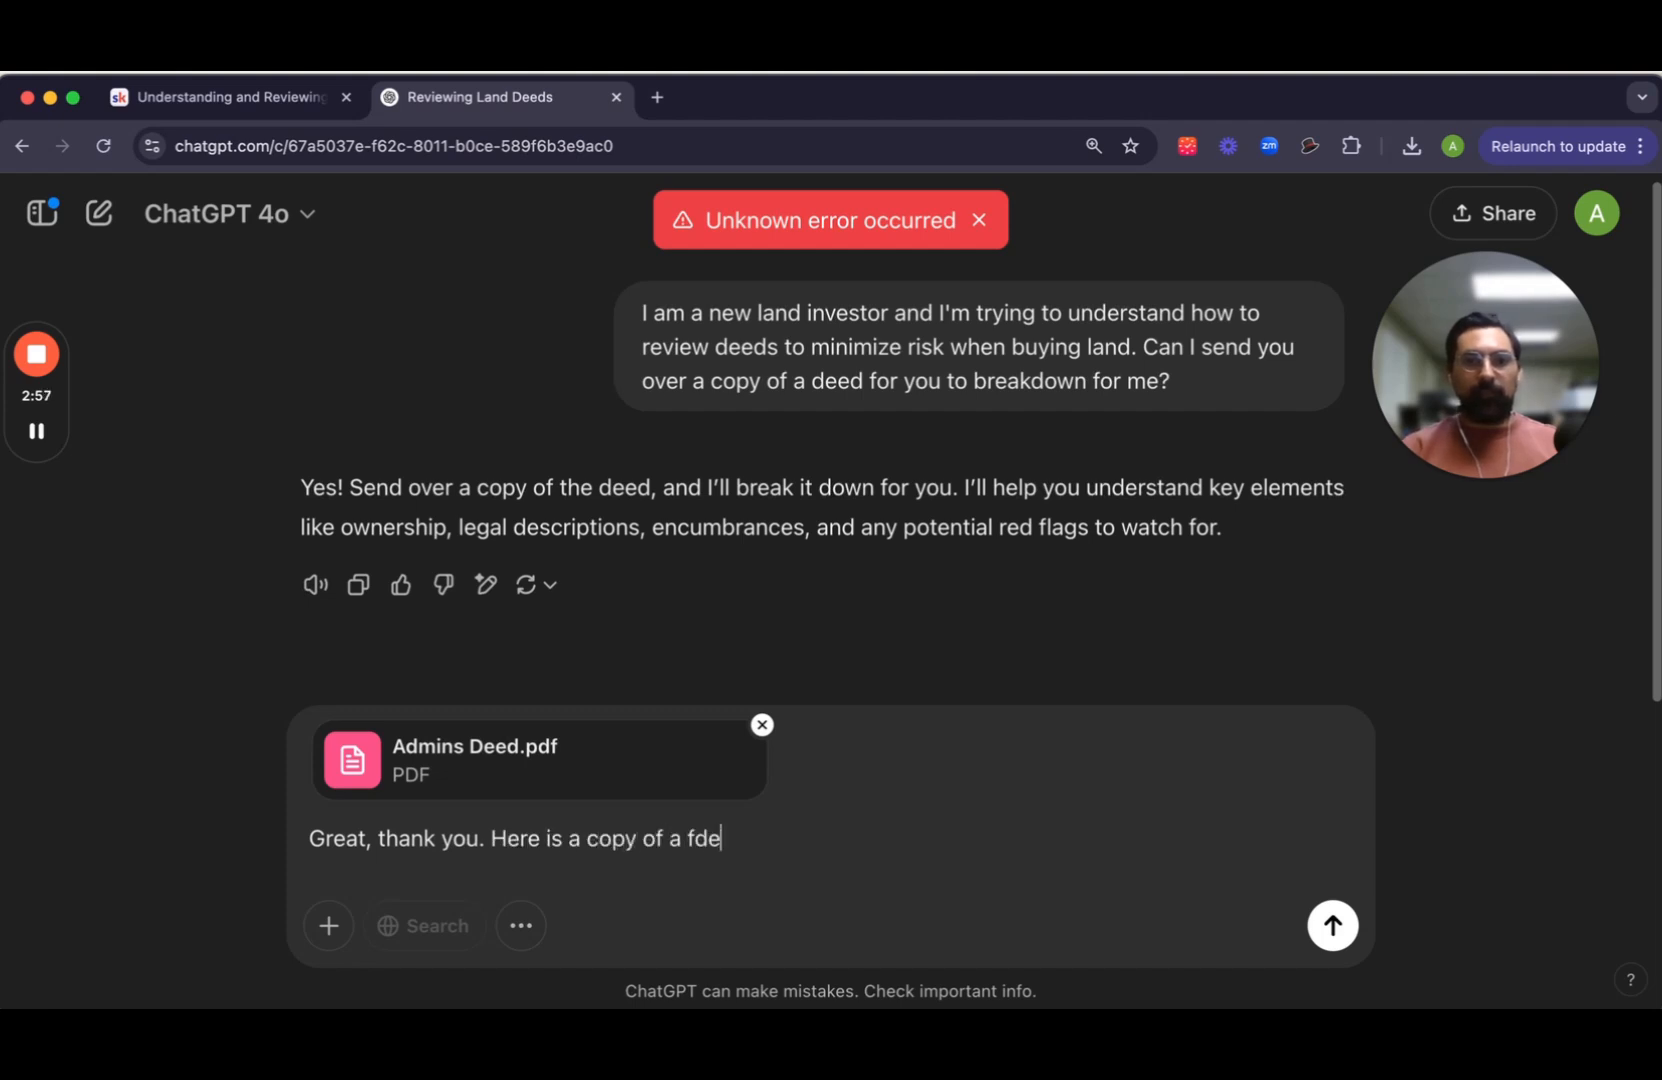
pyautogui.press('BackSpace')
pyautogui.press('BackSpace')
pyautogui.press('BackSpace')
pyautogui.write('deed. pl')
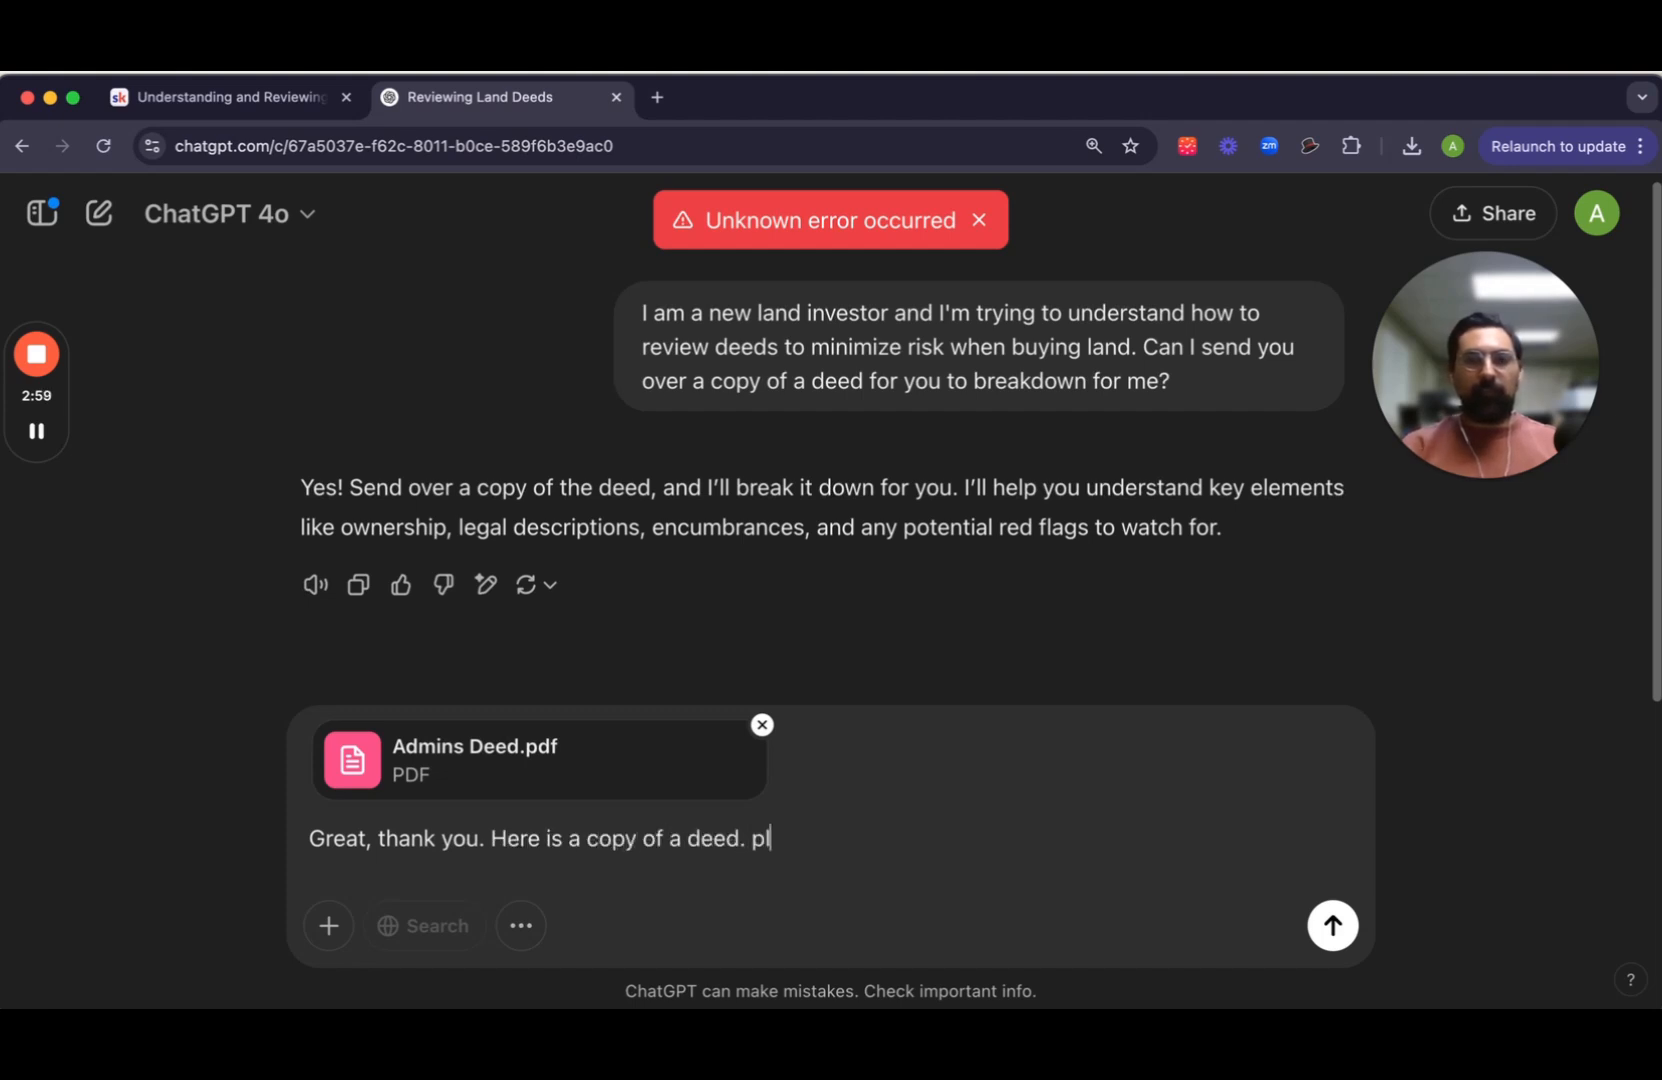
pyautogui.write('e')
pyautogui.press('BackSpace')
pyautogui.press('BackSpace')
pyautogui.press('BackSpace')
pyautogui.press('BackSpace')
# Step: Add "Please break this down in a simple, short, digestable way for me to understand" and send the message
pyautogui.write('Please ')
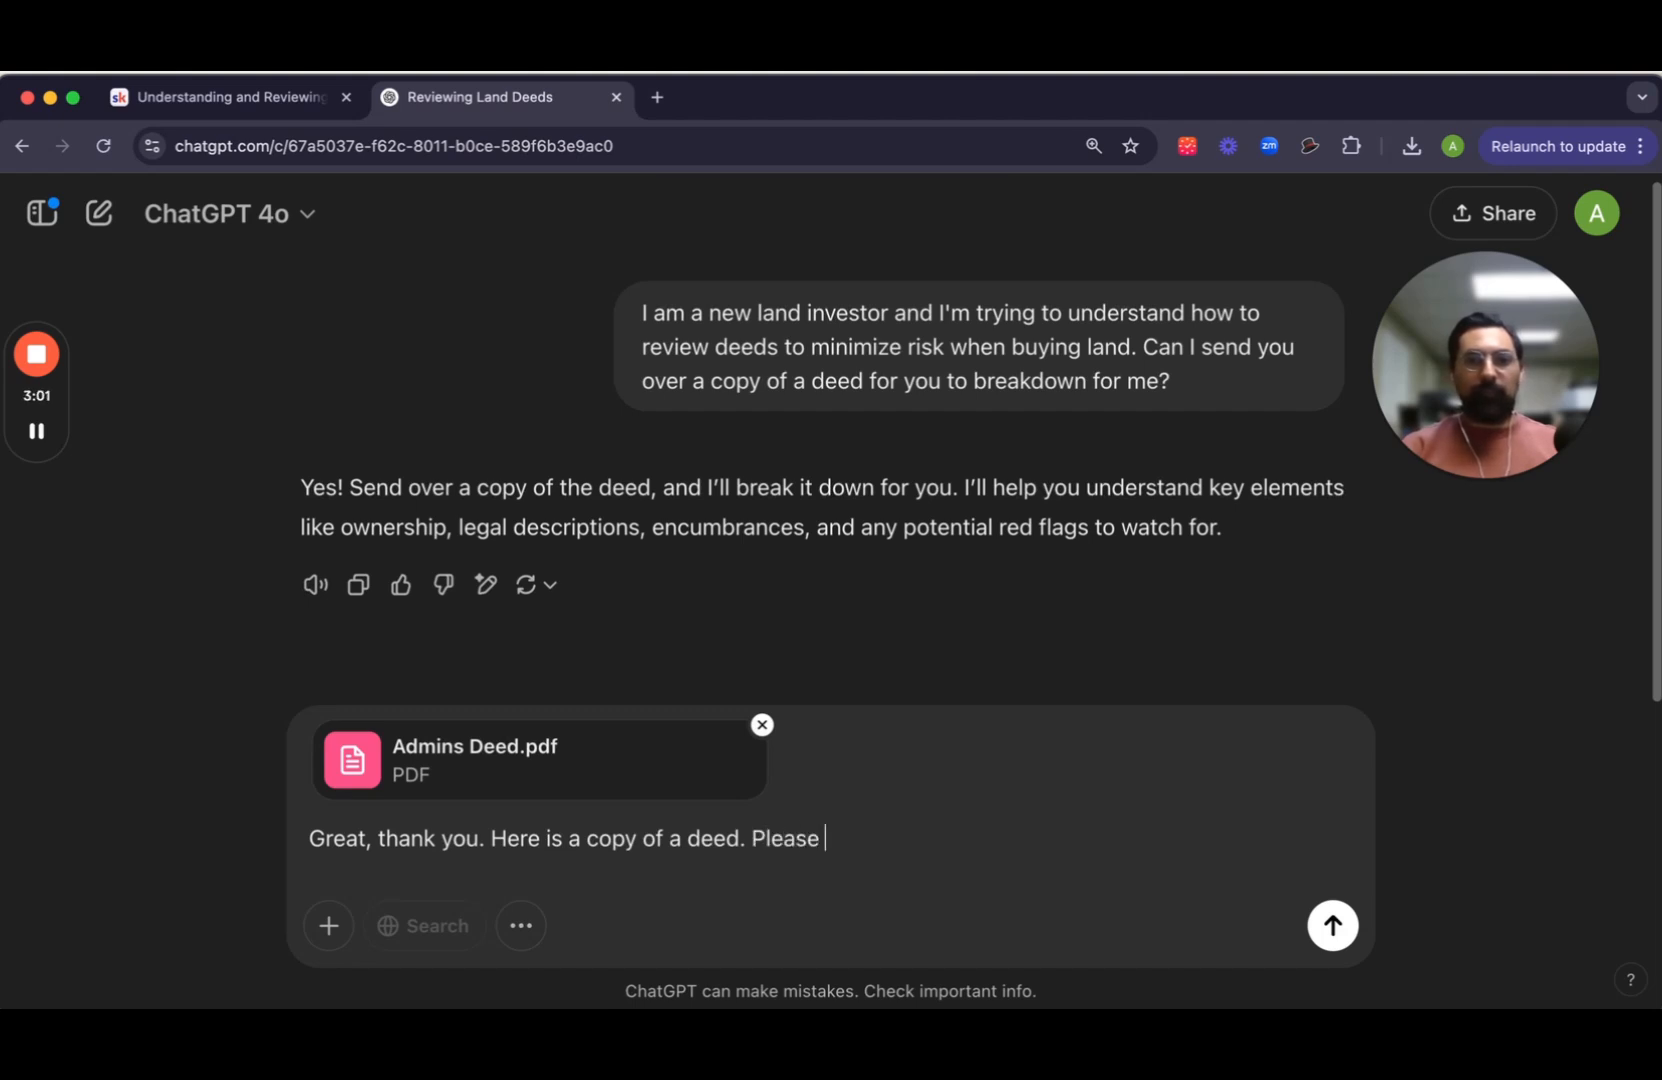
pyautogui.write('break this dwon')
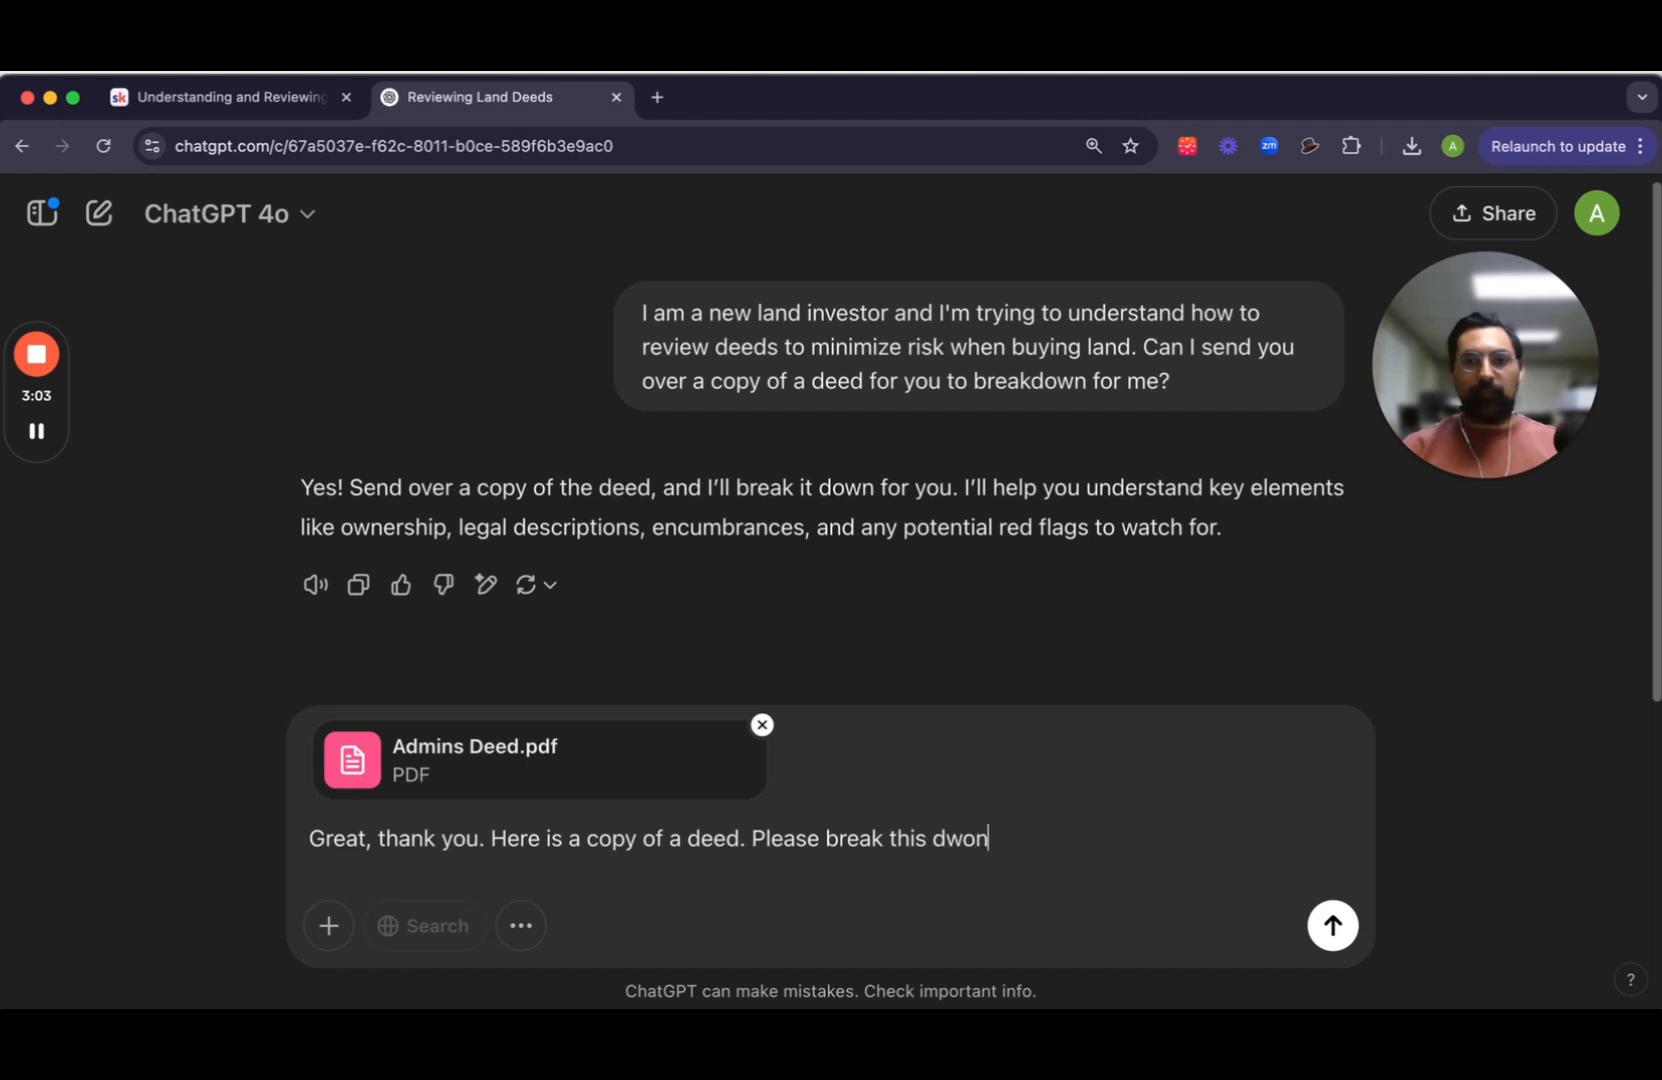
pyautogui.press('BackSpace')
pyautogui.press('BackSpace')
pyautogui.press('BackSpace')
pyautogui.write('own in a s')
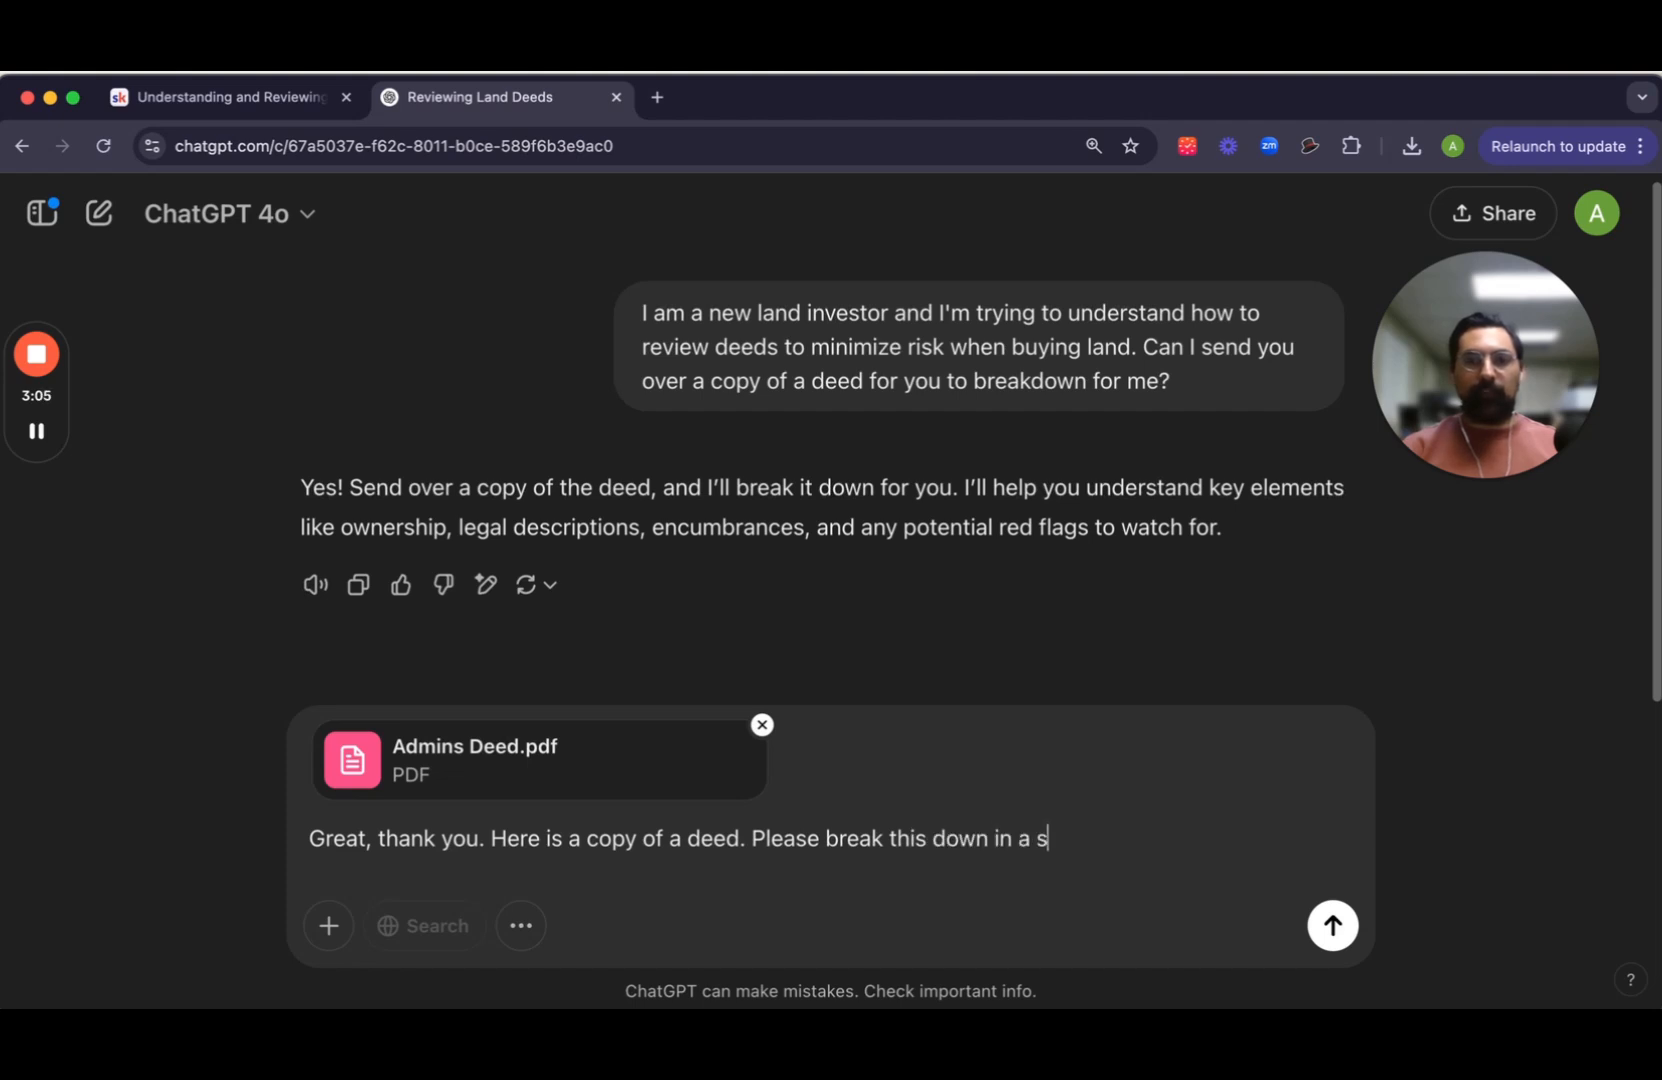
pyautogui.write('imple, short')
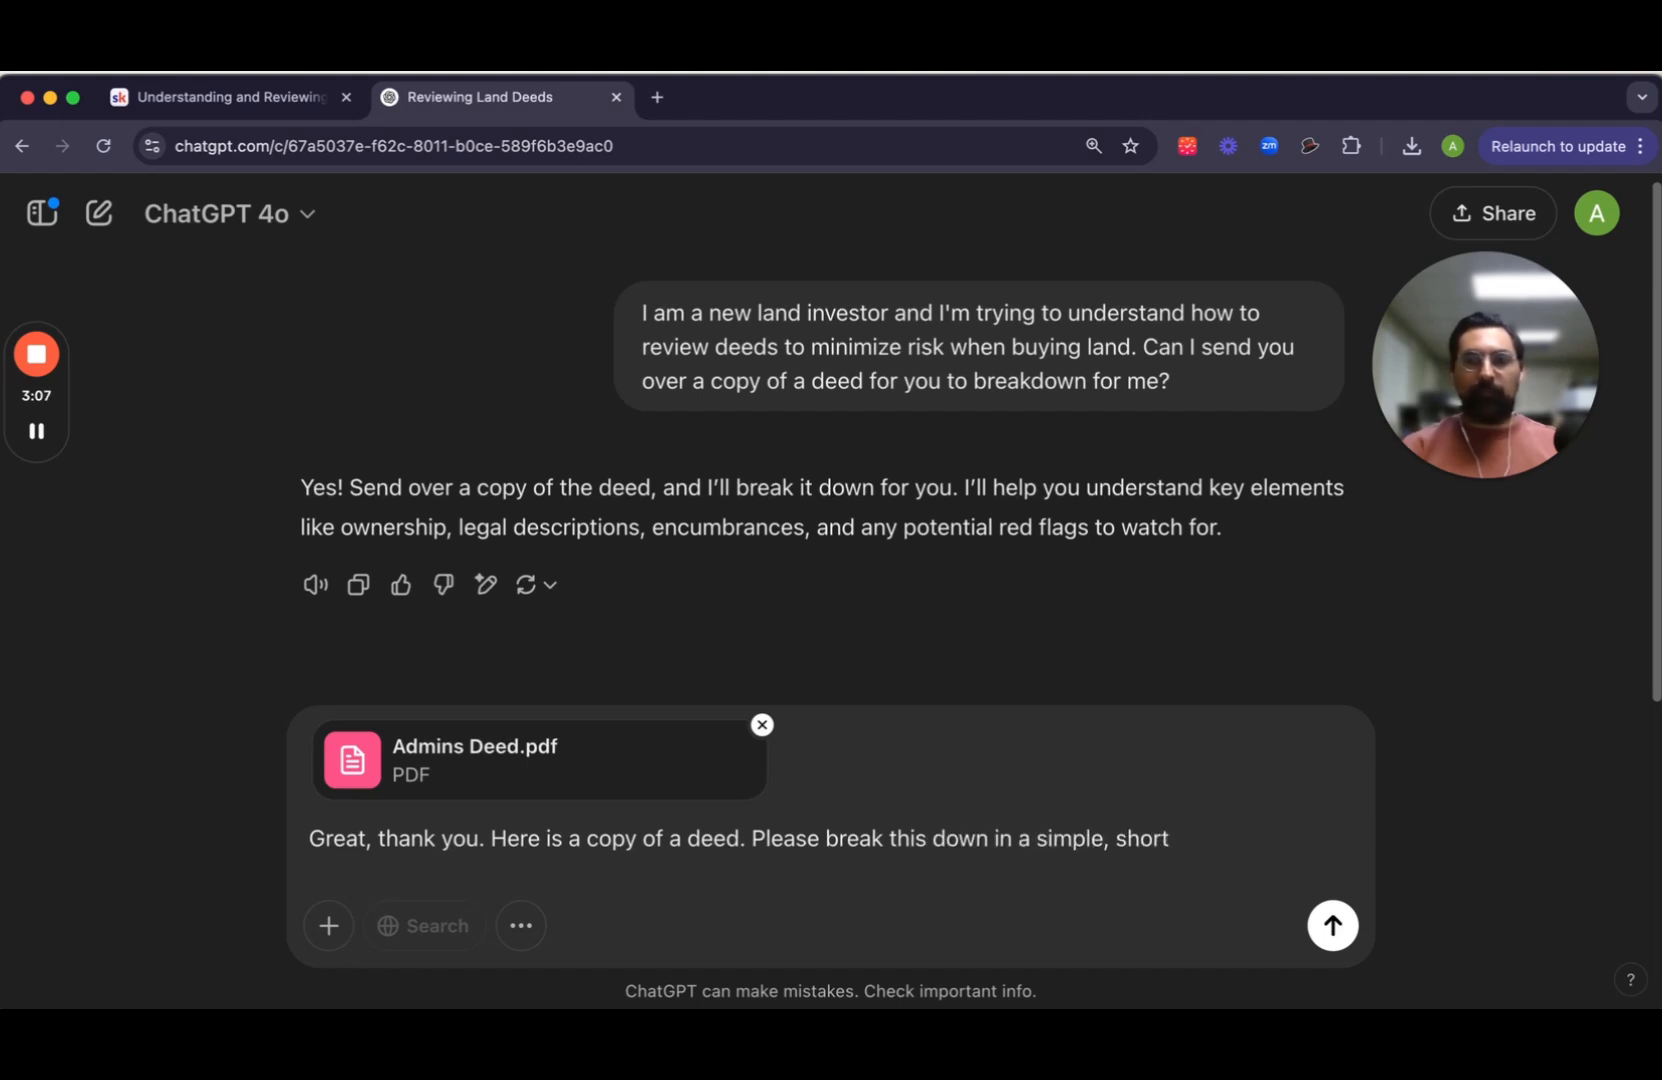
pyautogui.write(', considedigestia')
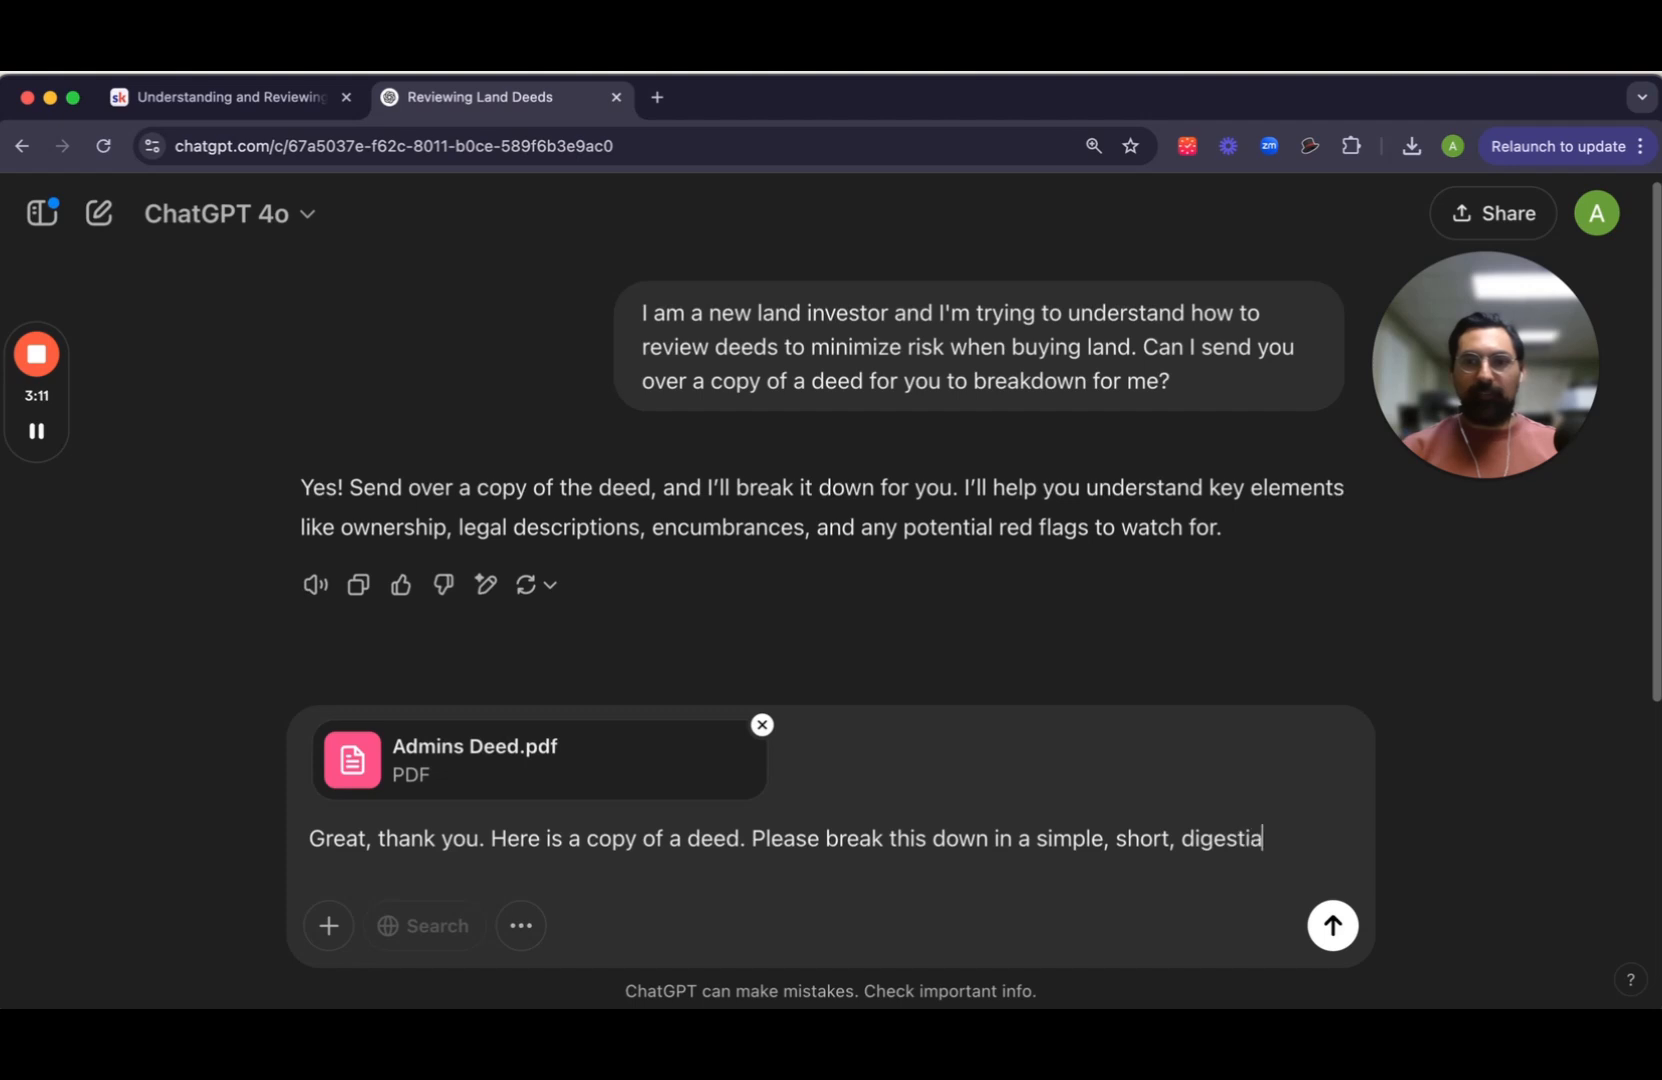
pyautogui.press('BackSpace')
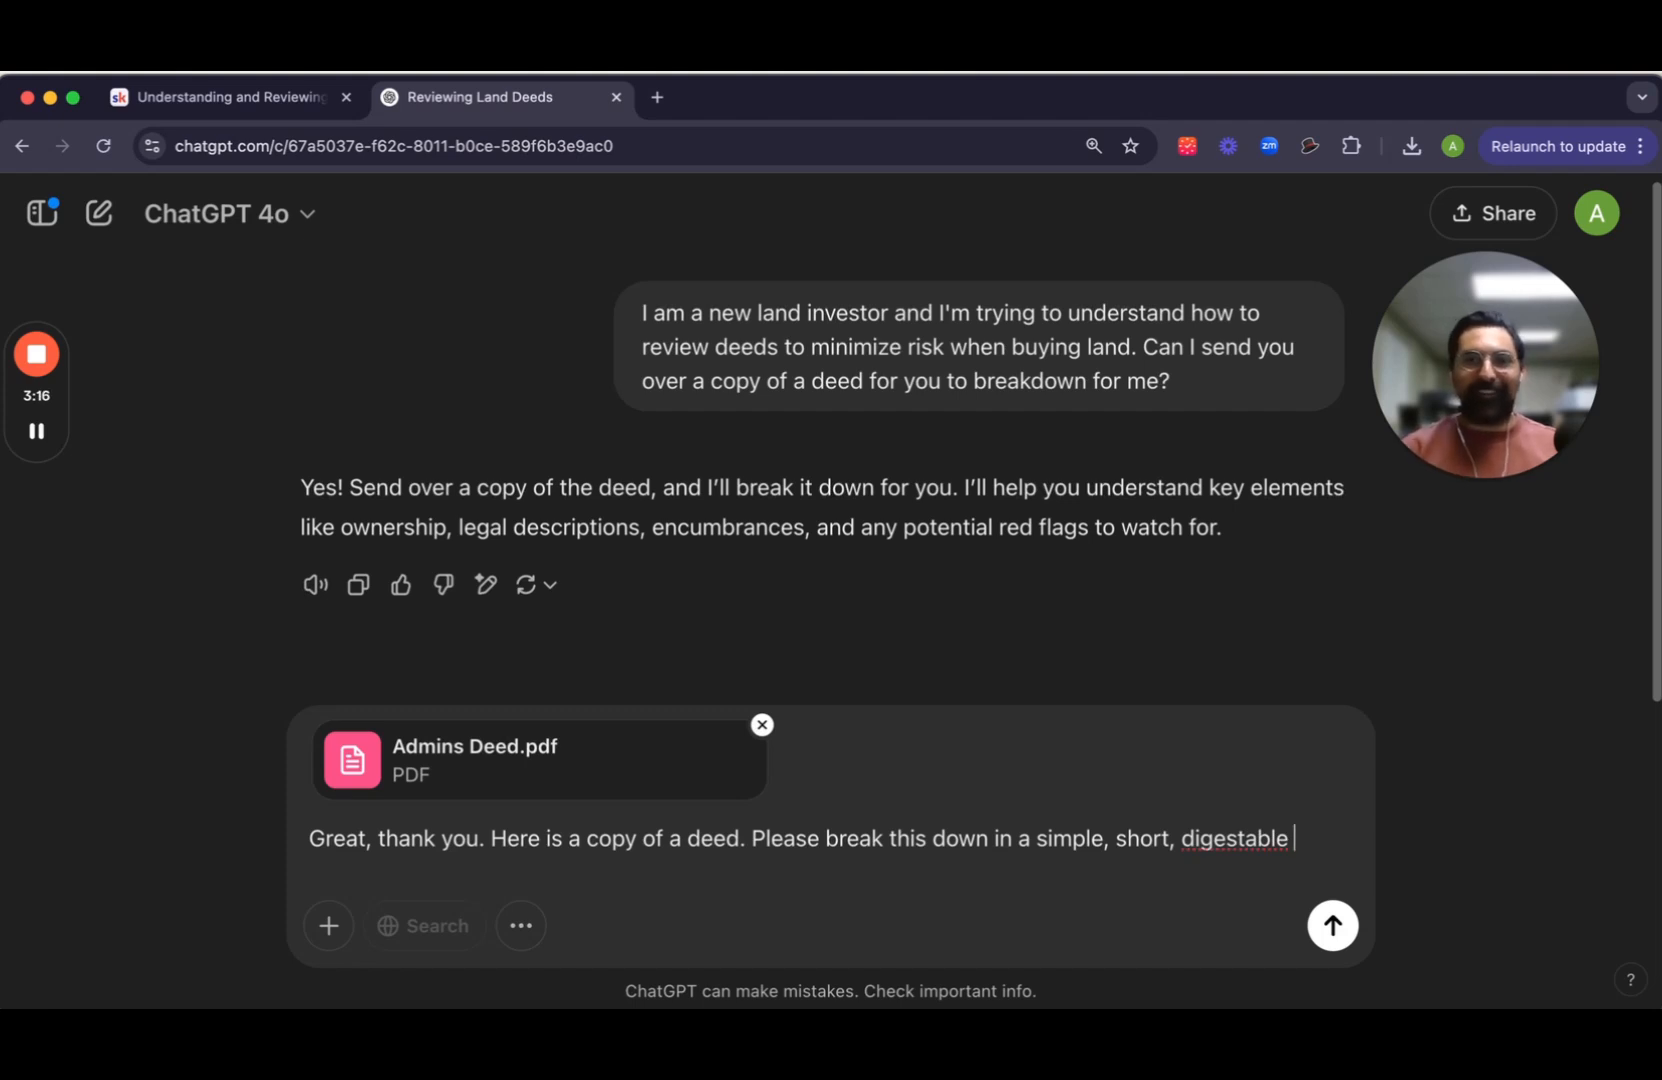
pyautogui.write('way for ')
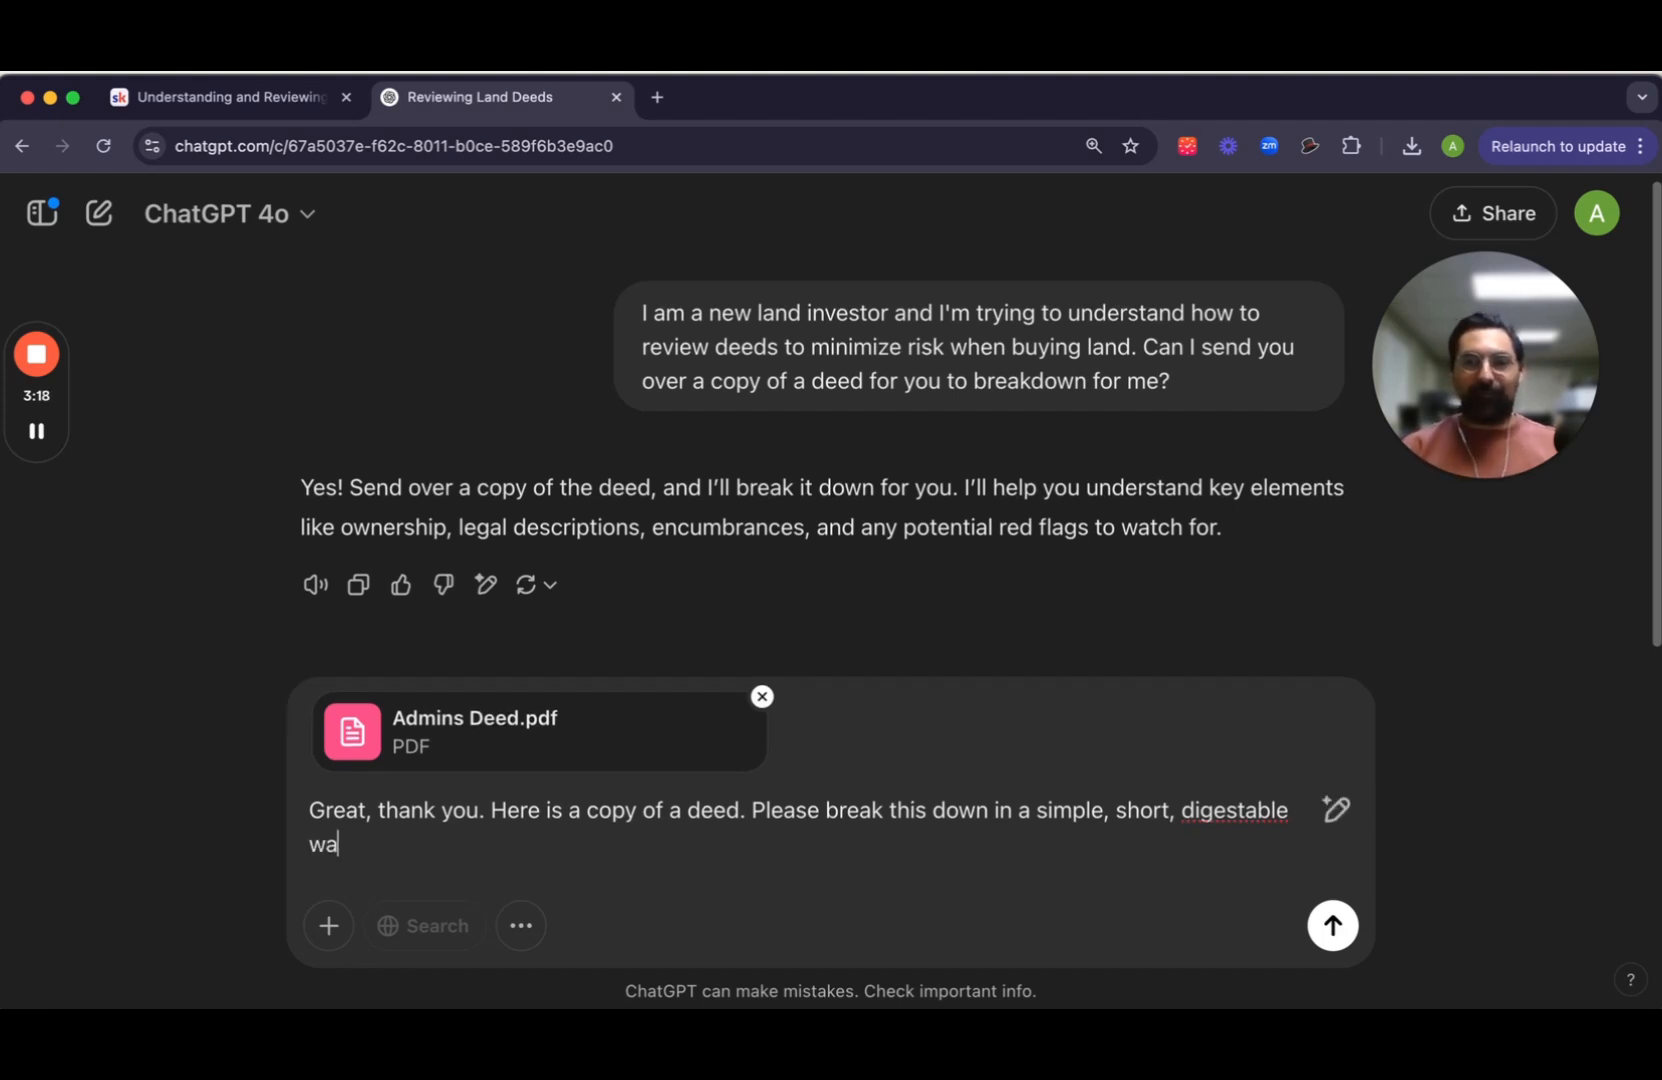
pyautogui.write('me to understand')
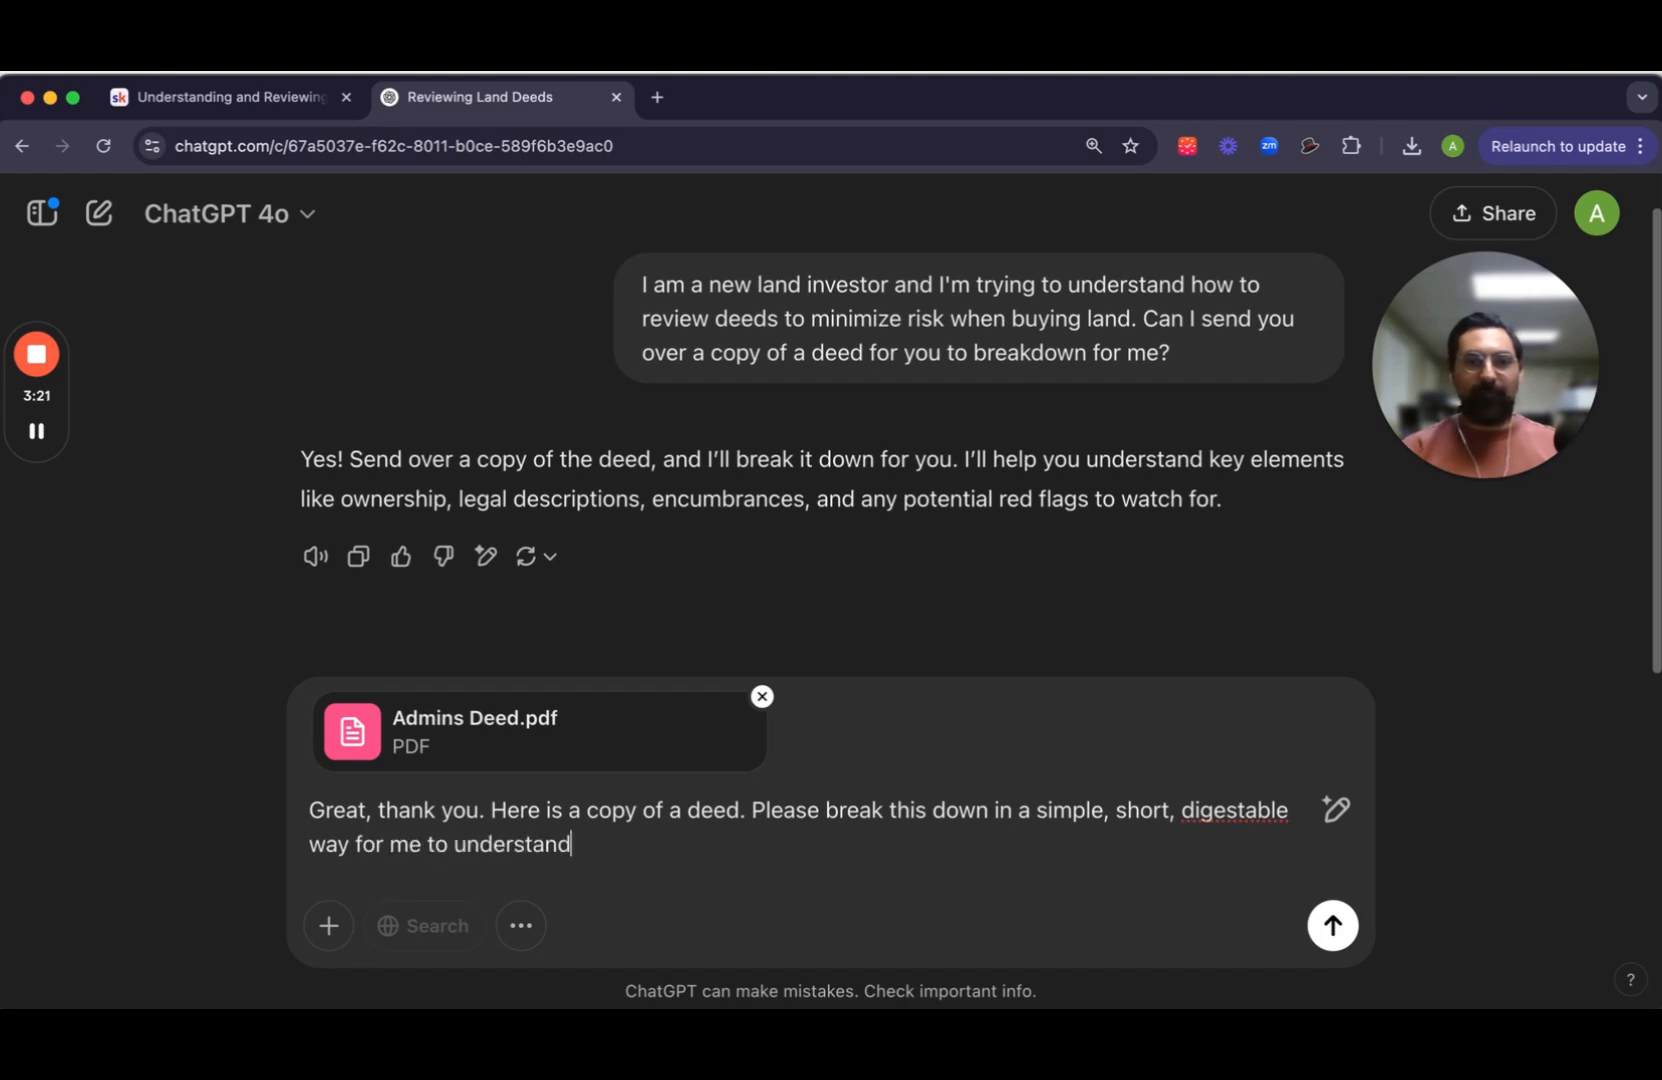
pyautogui.press('Return')
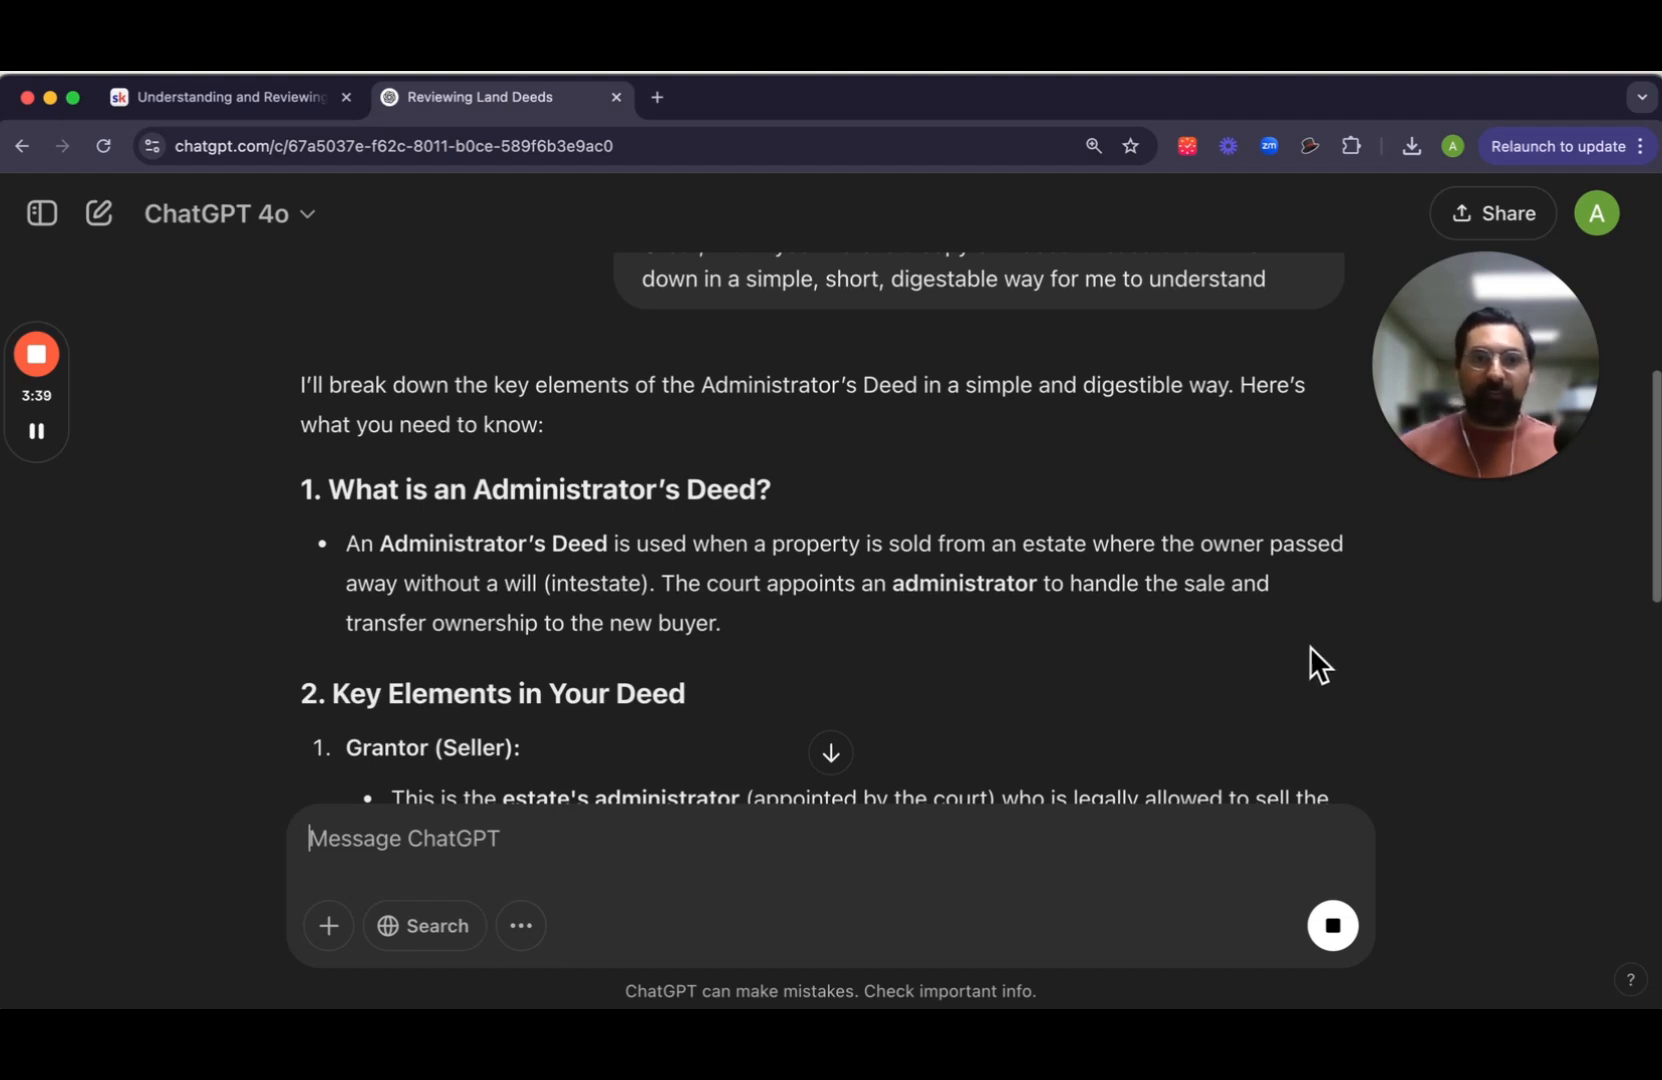
# Step: Read the reply's explanation of an Administrator's Deed and its key elements, from the grantor through covenants and warranties
pyautogui.scroll(-2, 1310, 647)
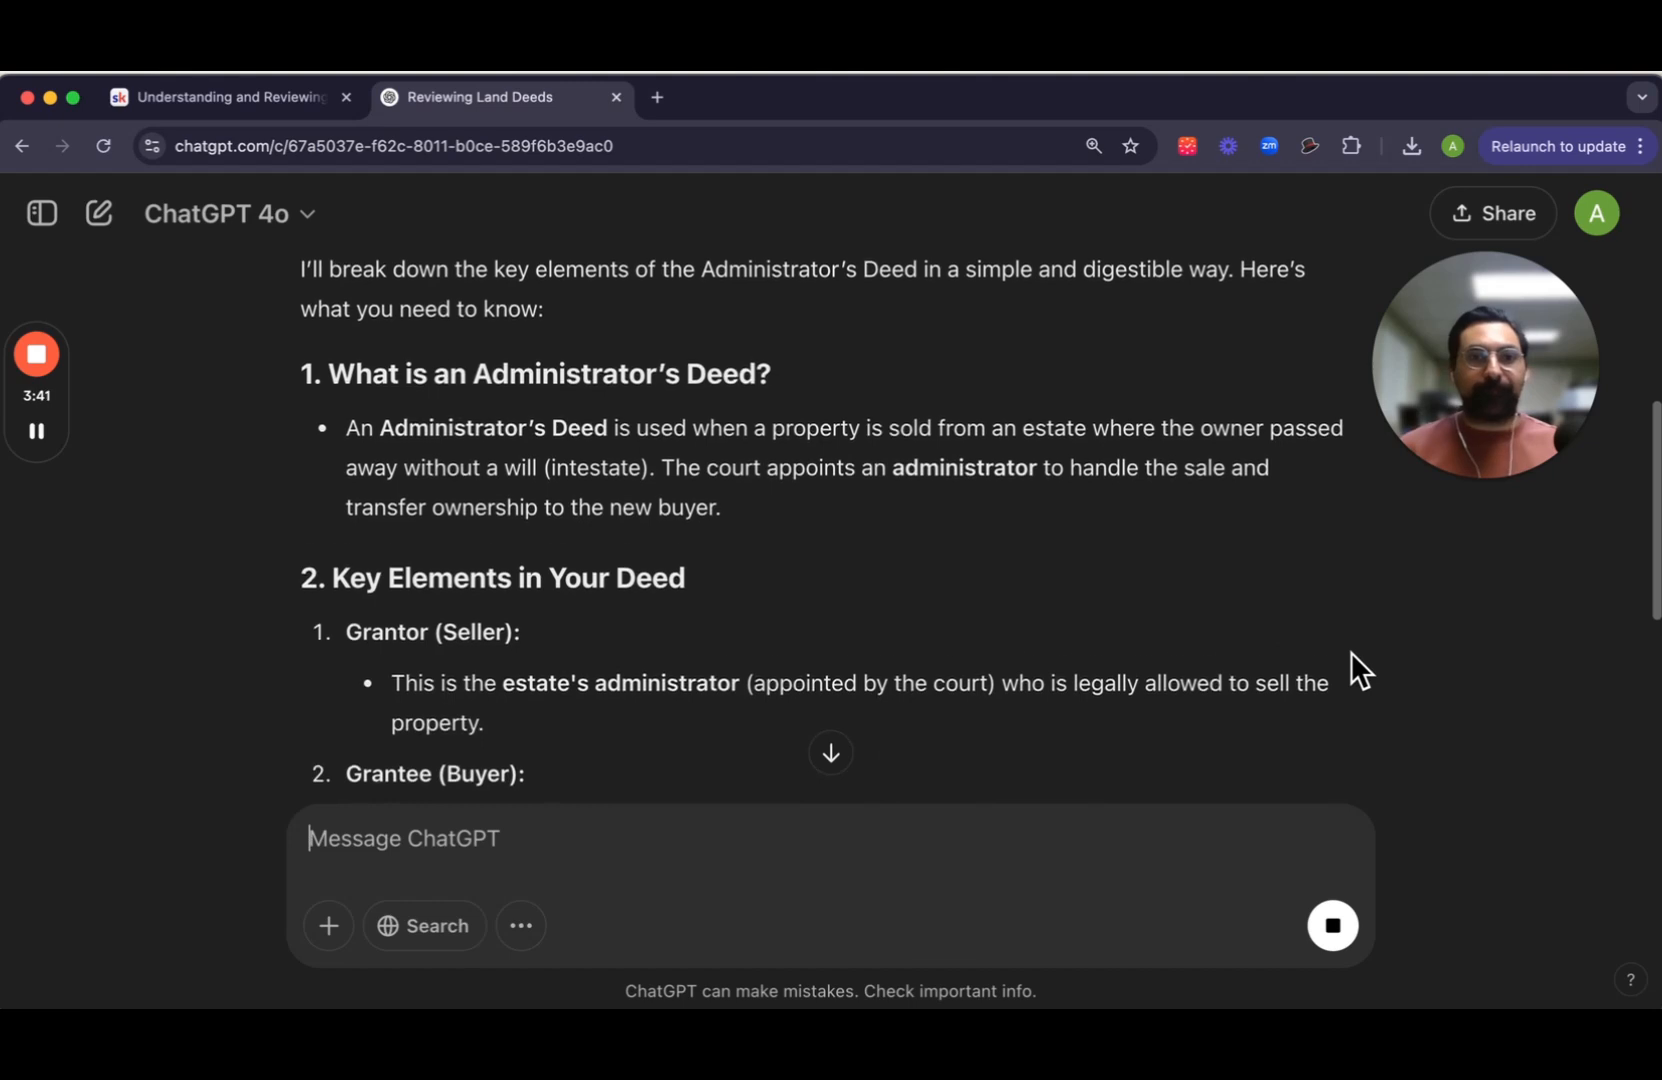
pyautogui.scroll(-3, 1350, 652)
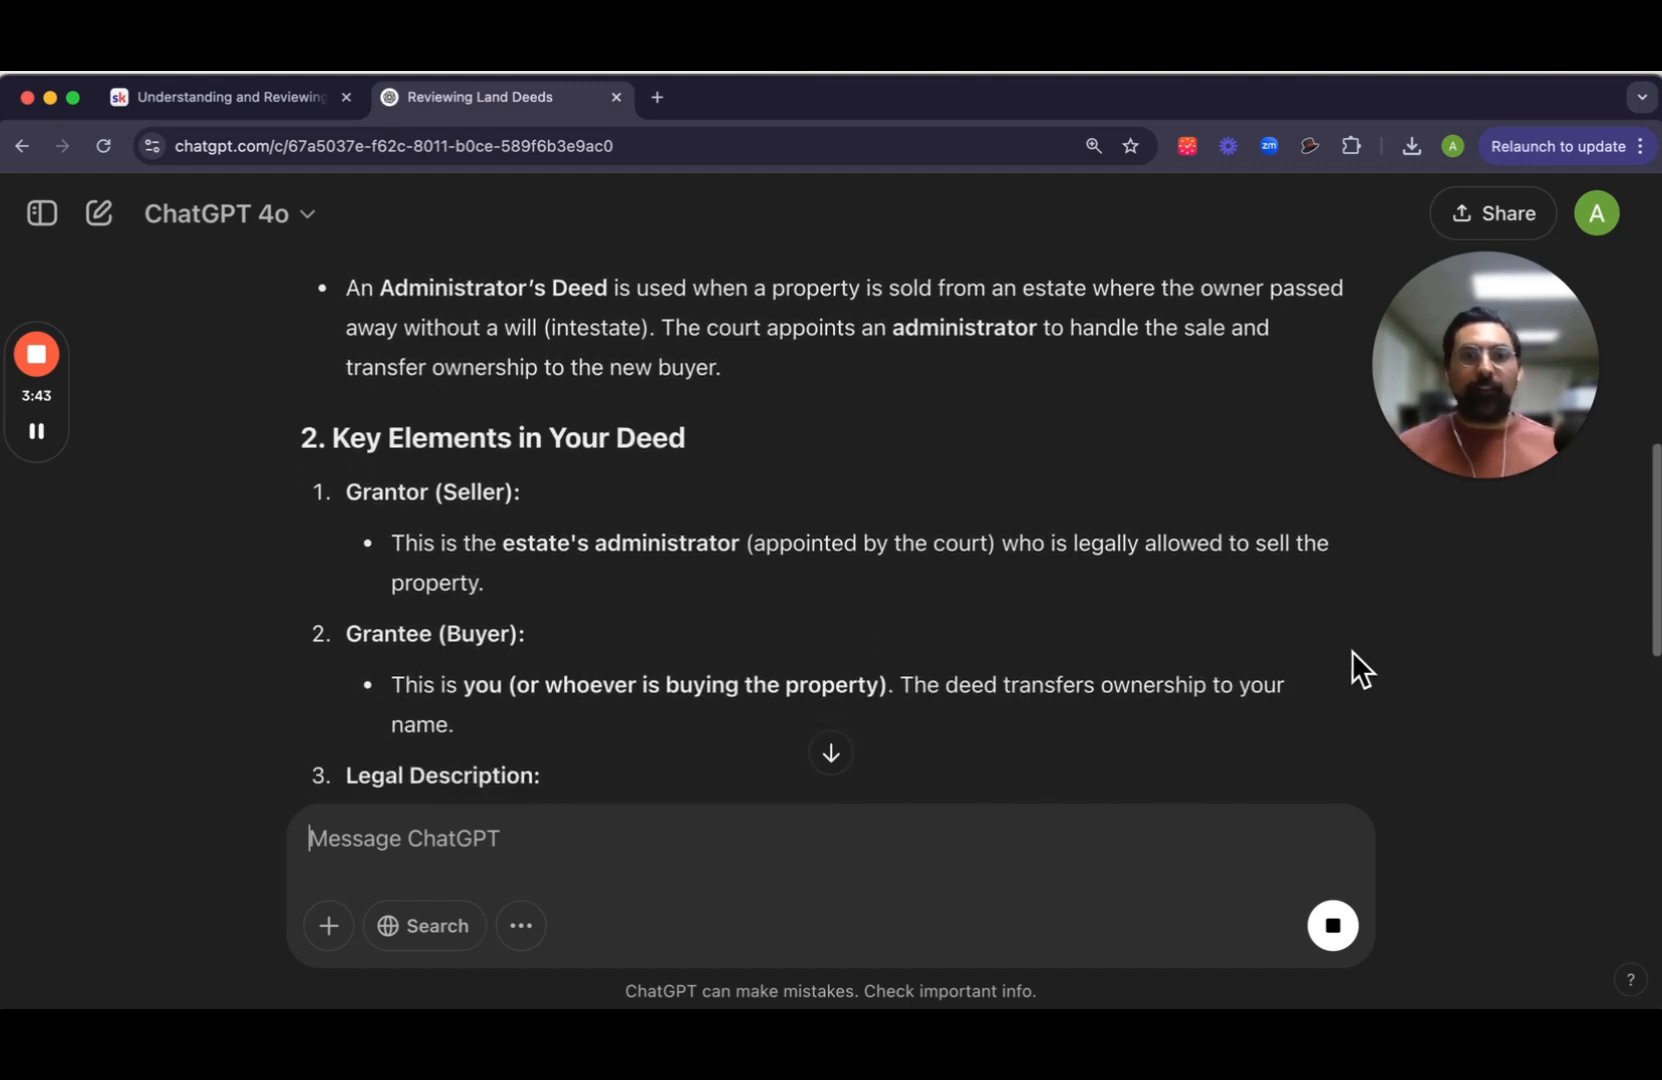
pyautogui.scroll(-1, 1352, 651)
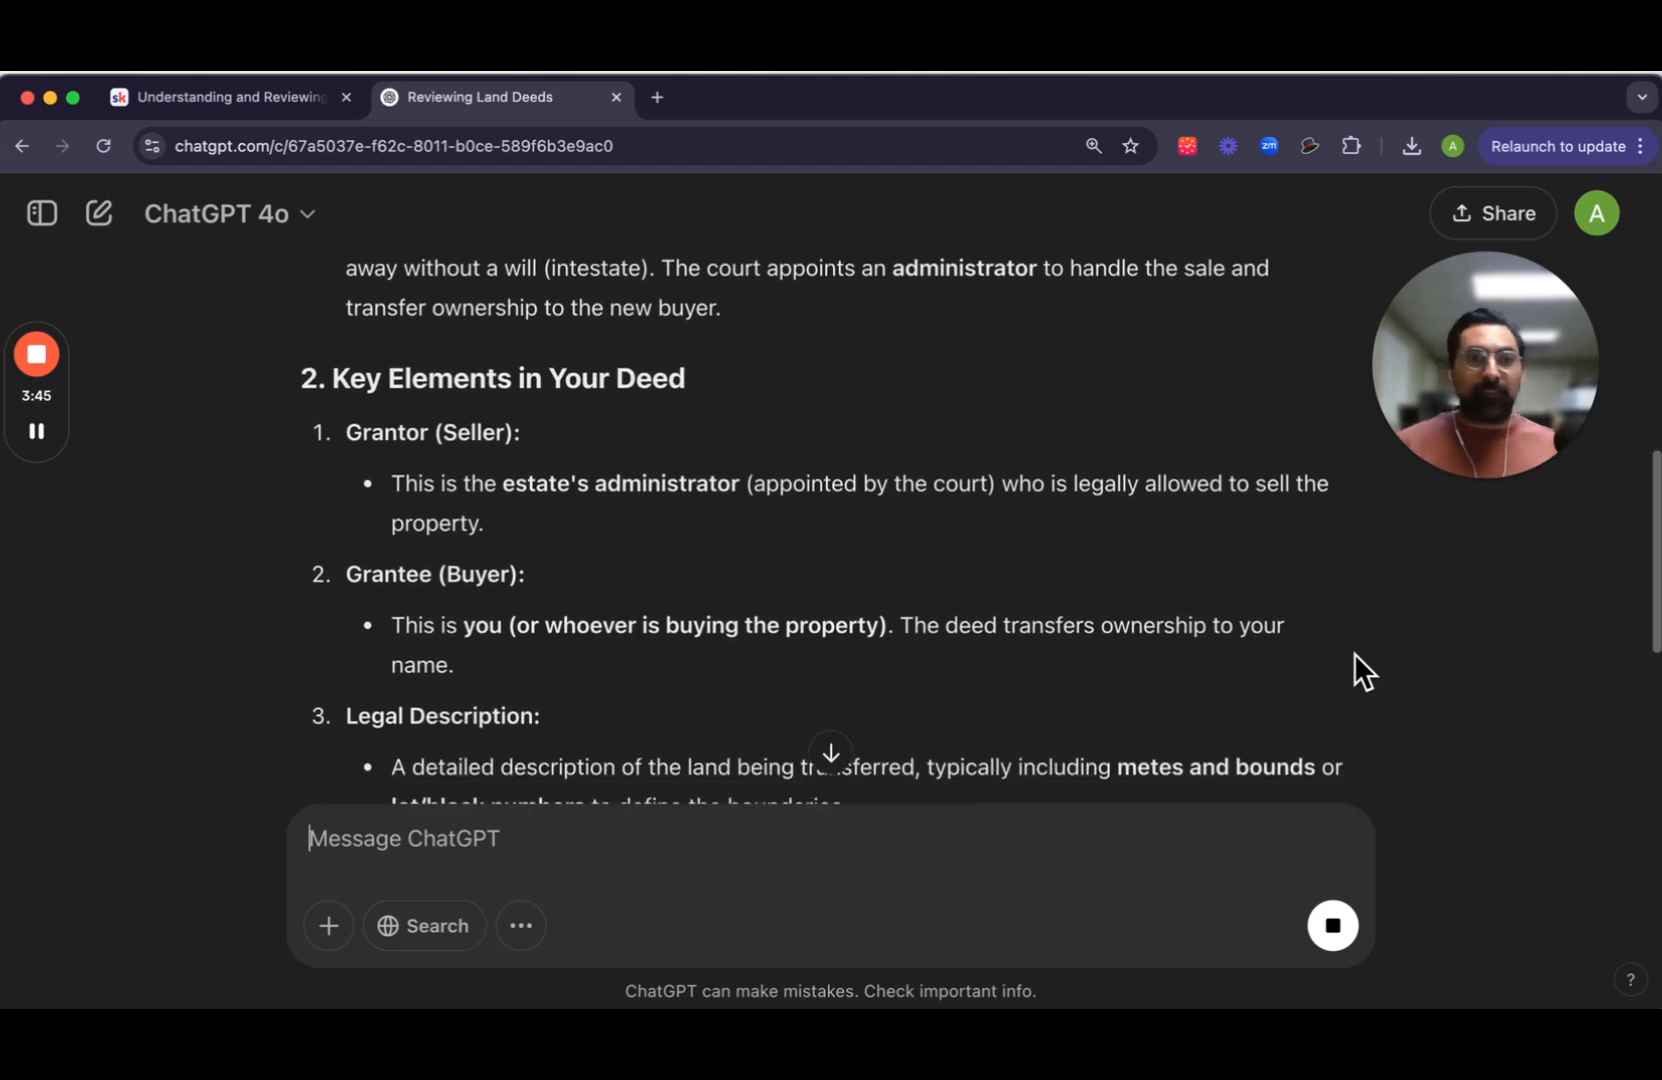
pyautogui.scroll(-1, 1354, 654)
pyautogui.scroll(-3, 1352, 648)
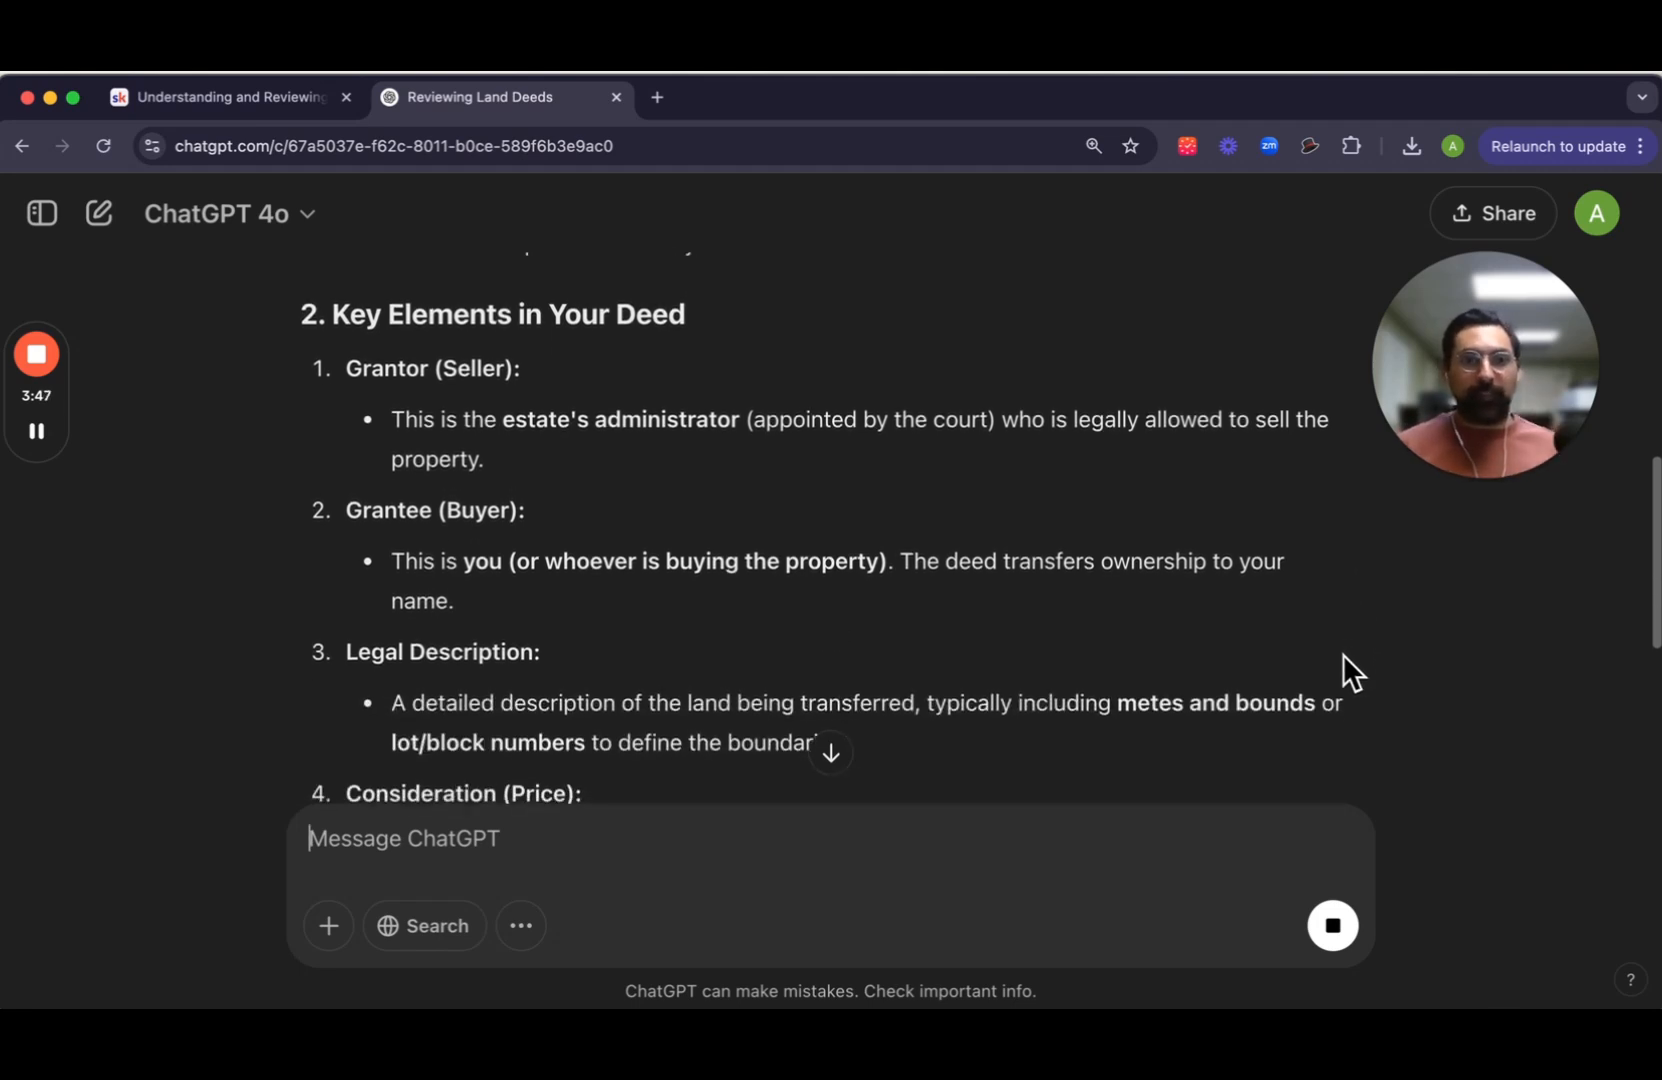
pyautogui.scroll(-5, 1348, 648)
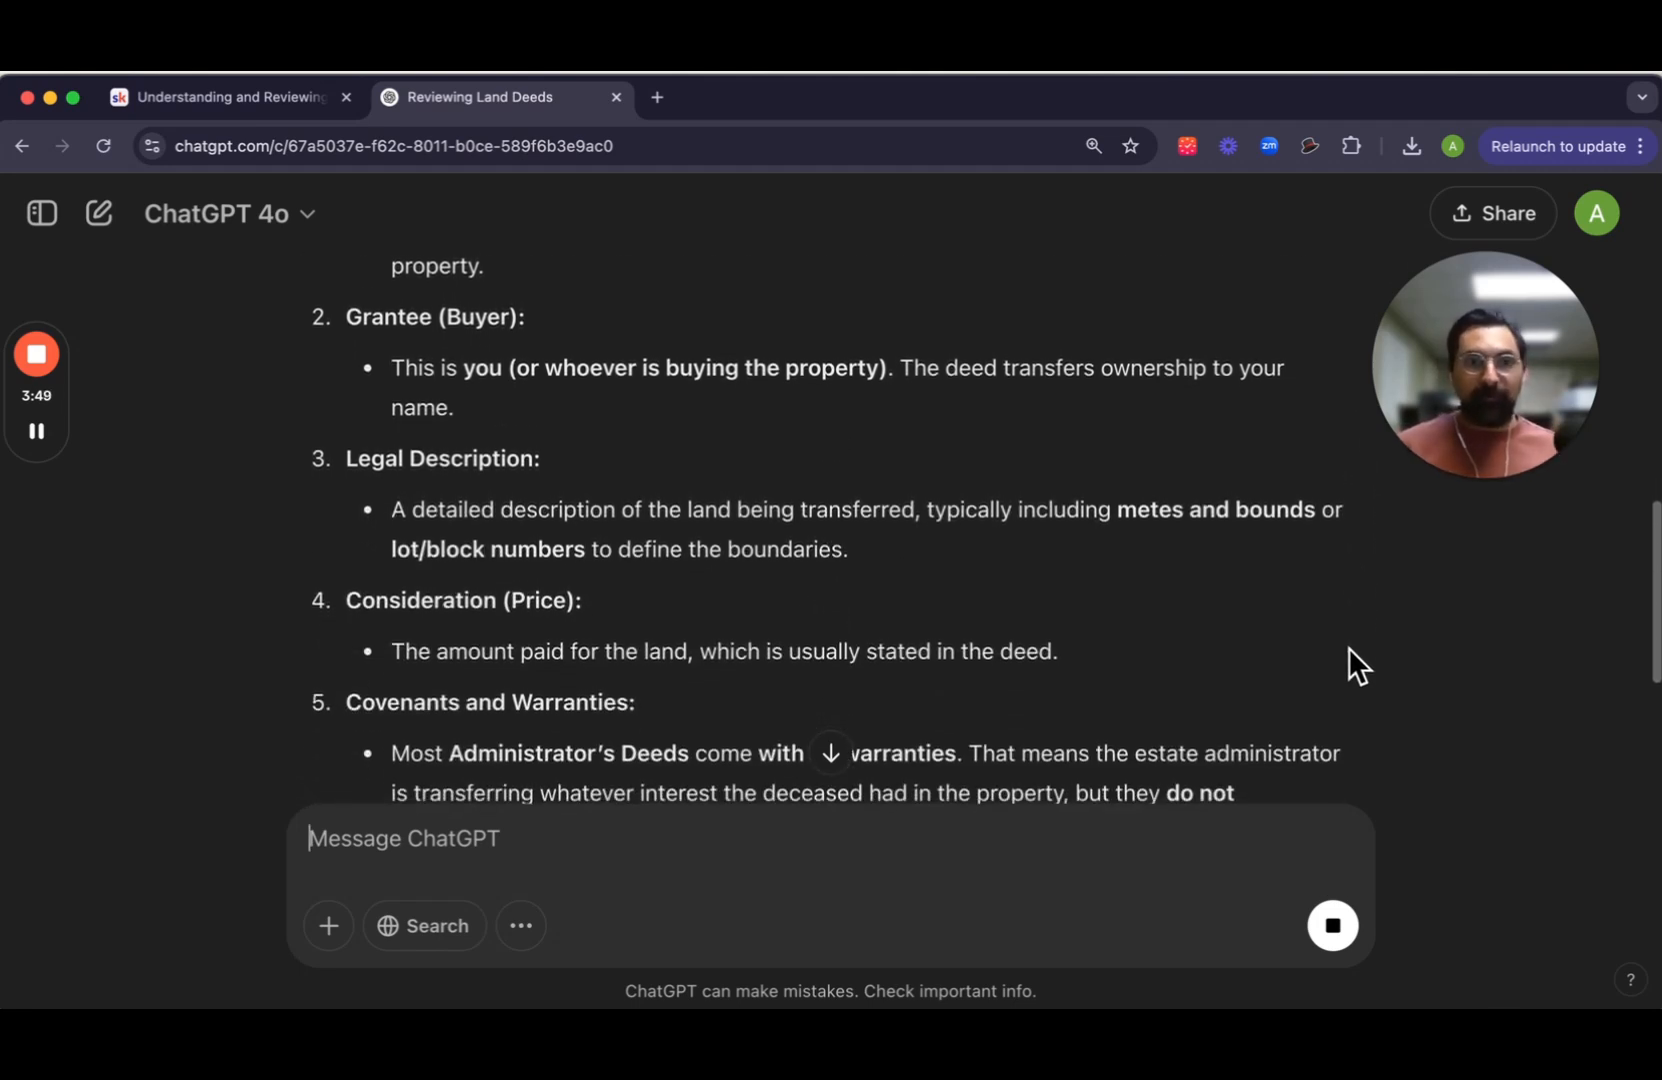
pyautogui.scroll(-2, 1348, 647)
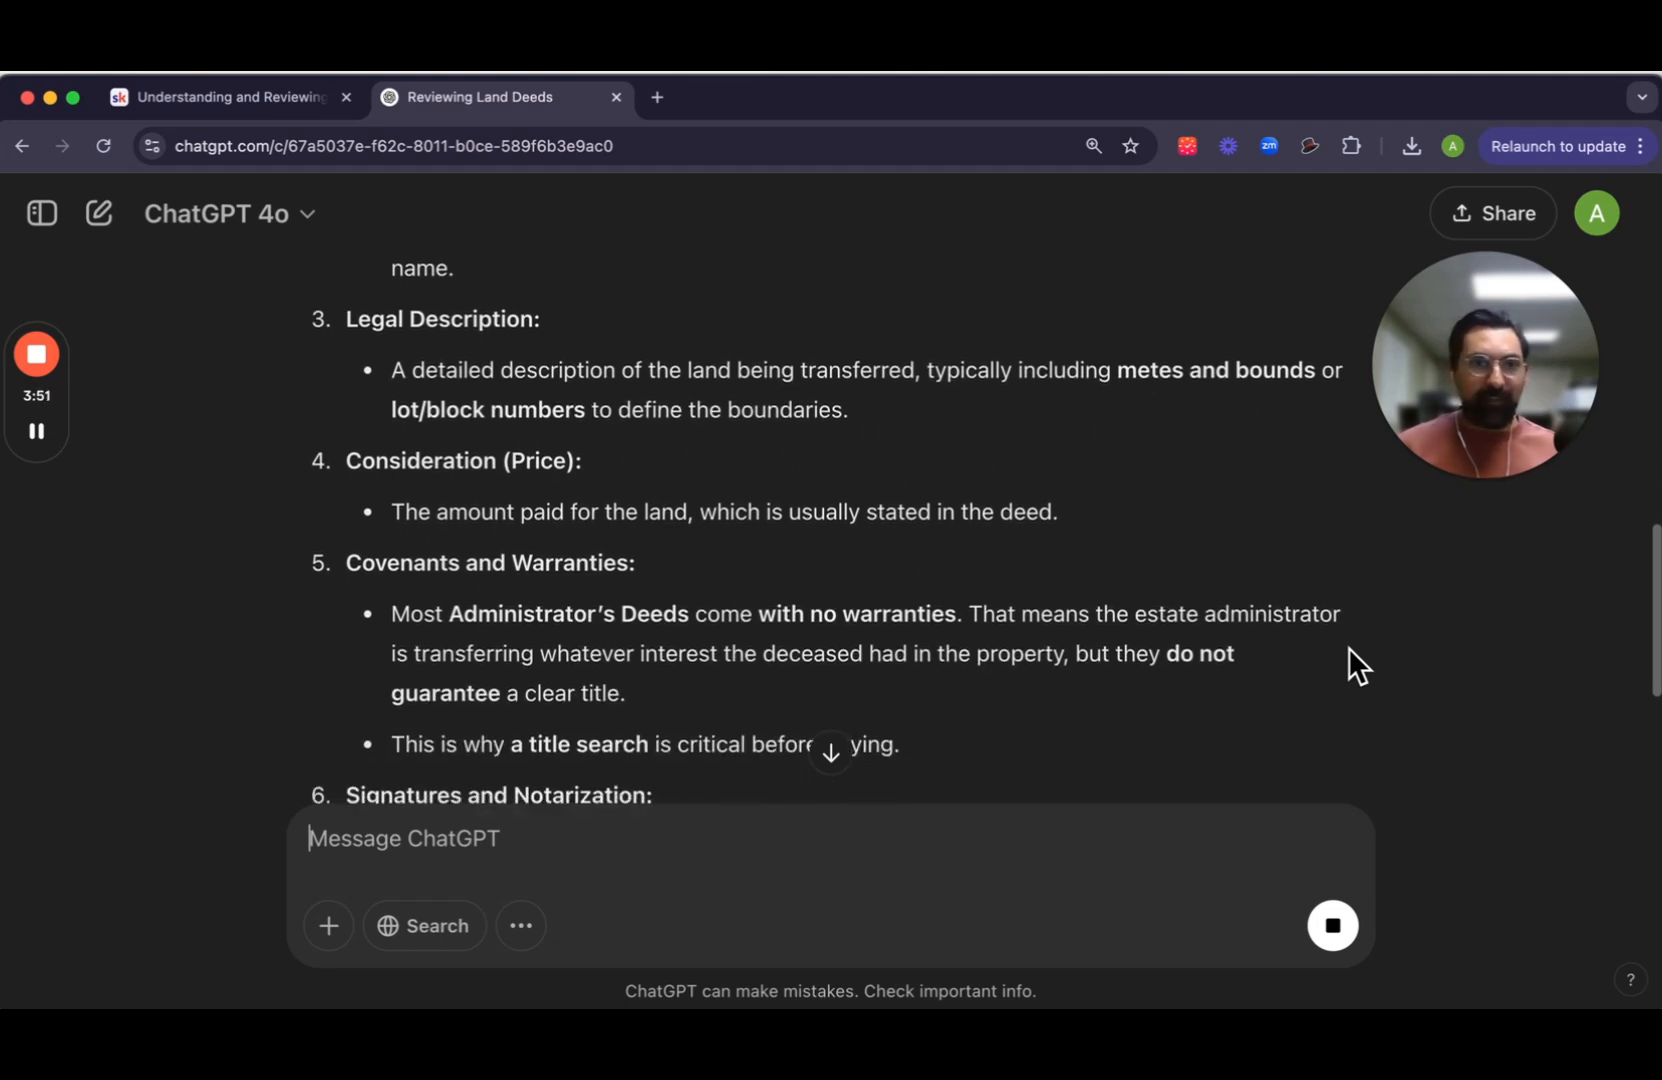
pyautogui.scroll(-1, 1348, 647)
pyautogui.scroll(-2, 1348, 647)
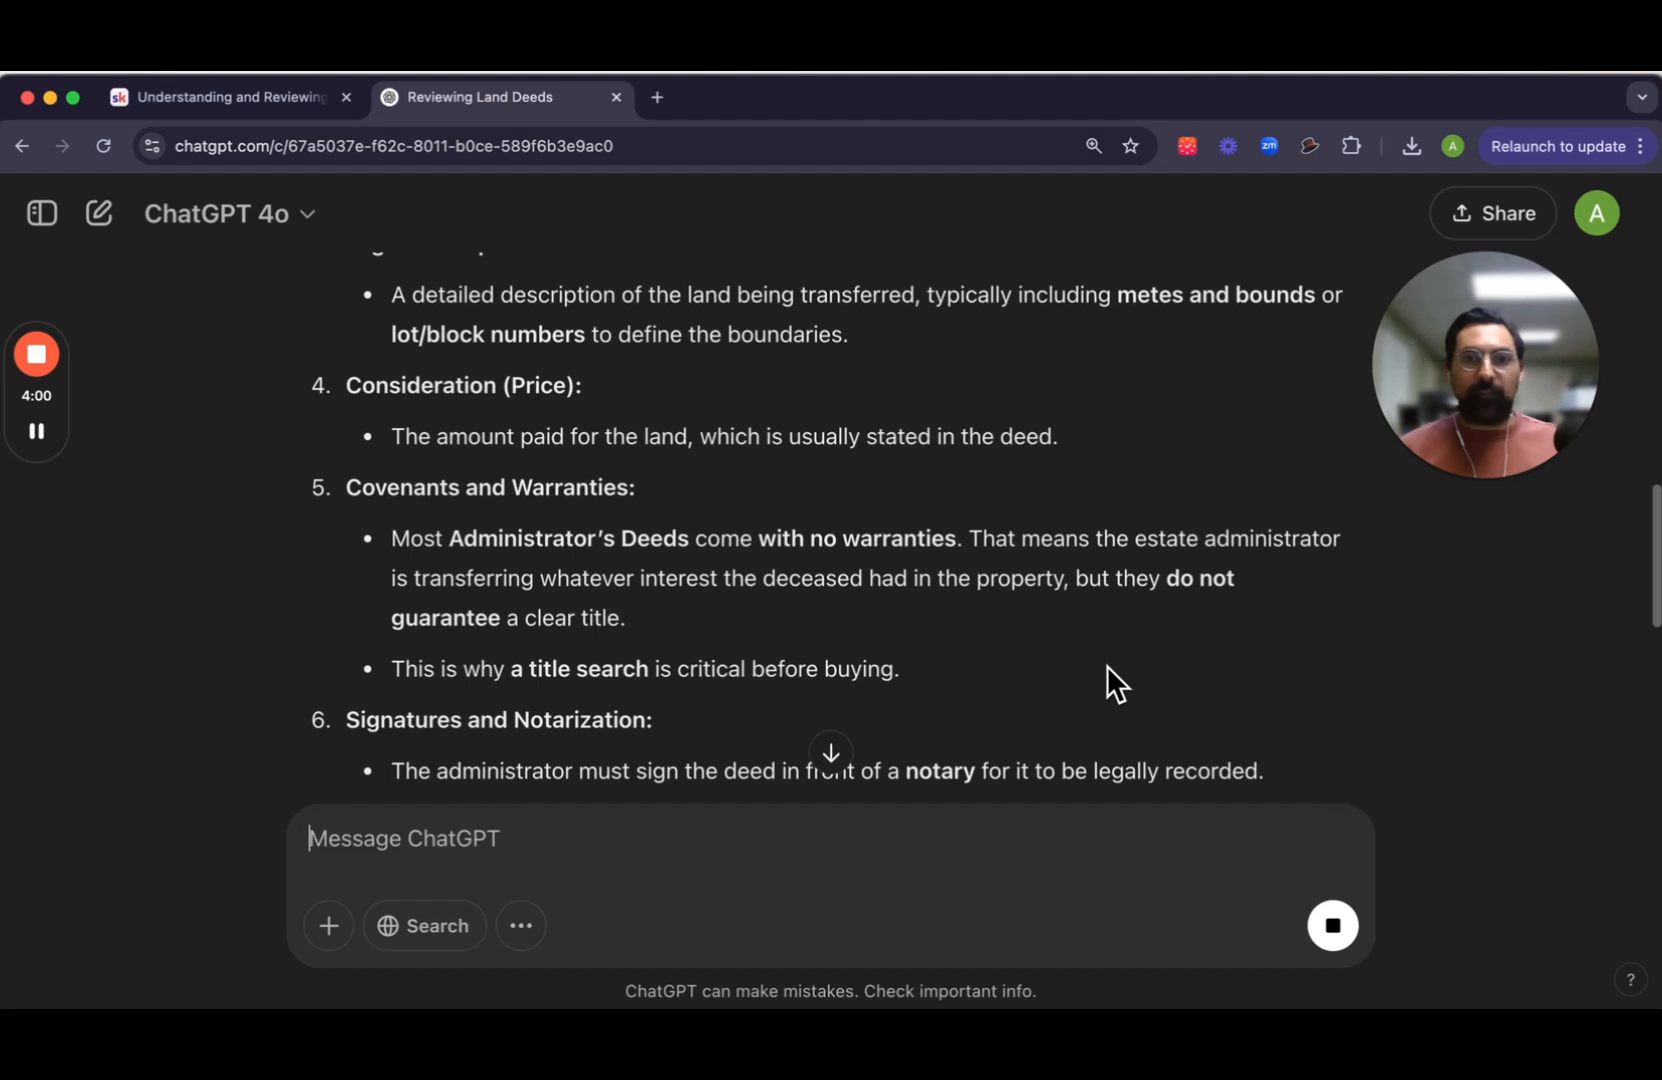
pyautogui.scroll(-1, 1152, 664)
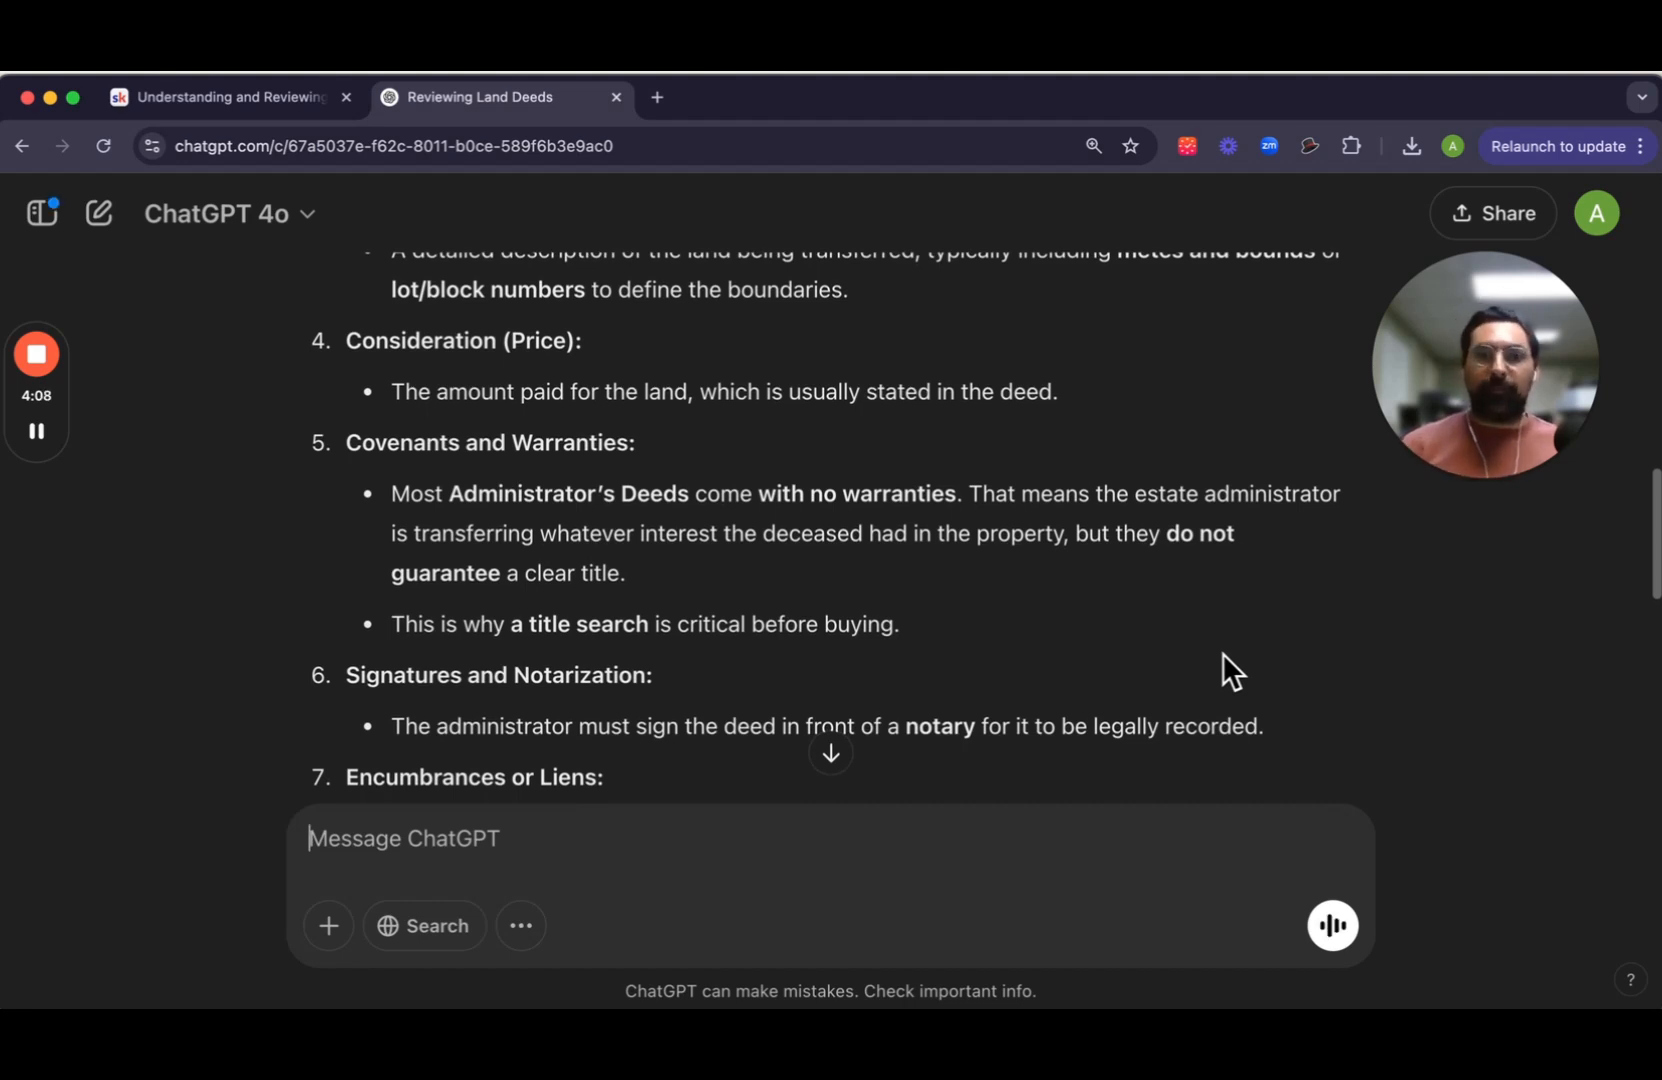
pyautogui.scroll(-2, 1198, 655)
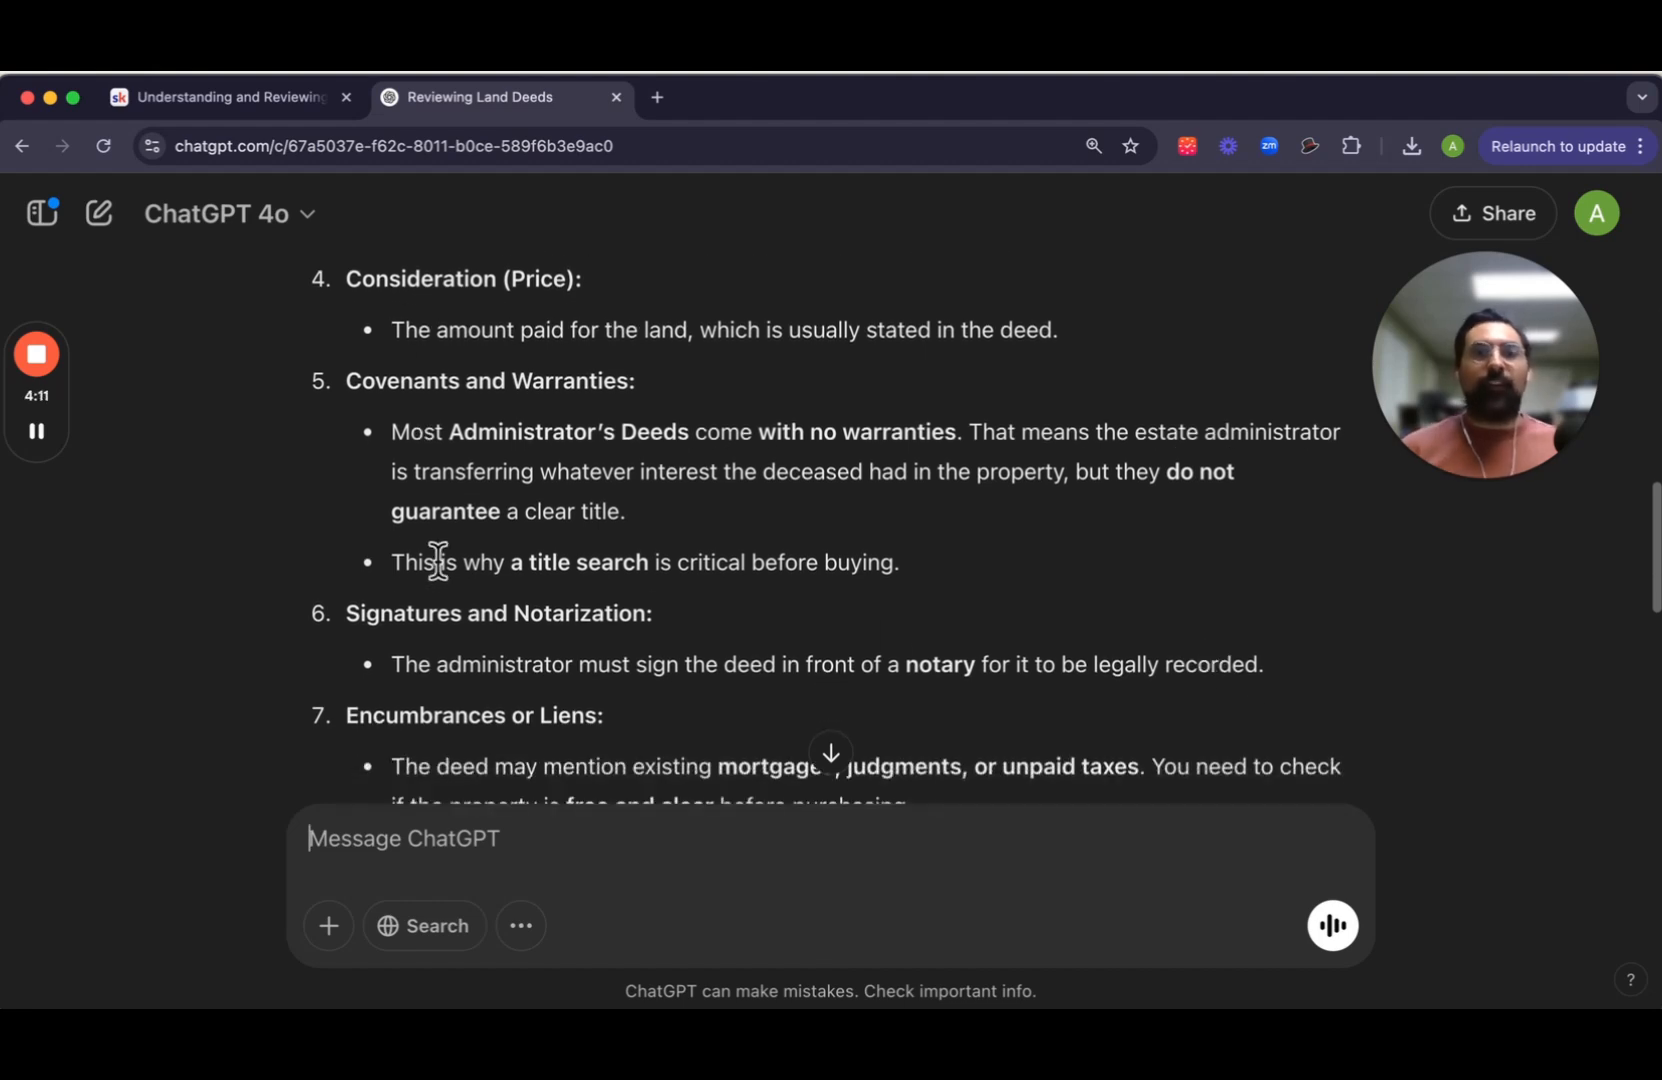
# Step: Highlight the title search line under Covenants and Warranties, and review the encumbrances, risk factors and recommended actions
pyautogui.moveTo(384, 562); pyautogui.dragTo(1009, 556)
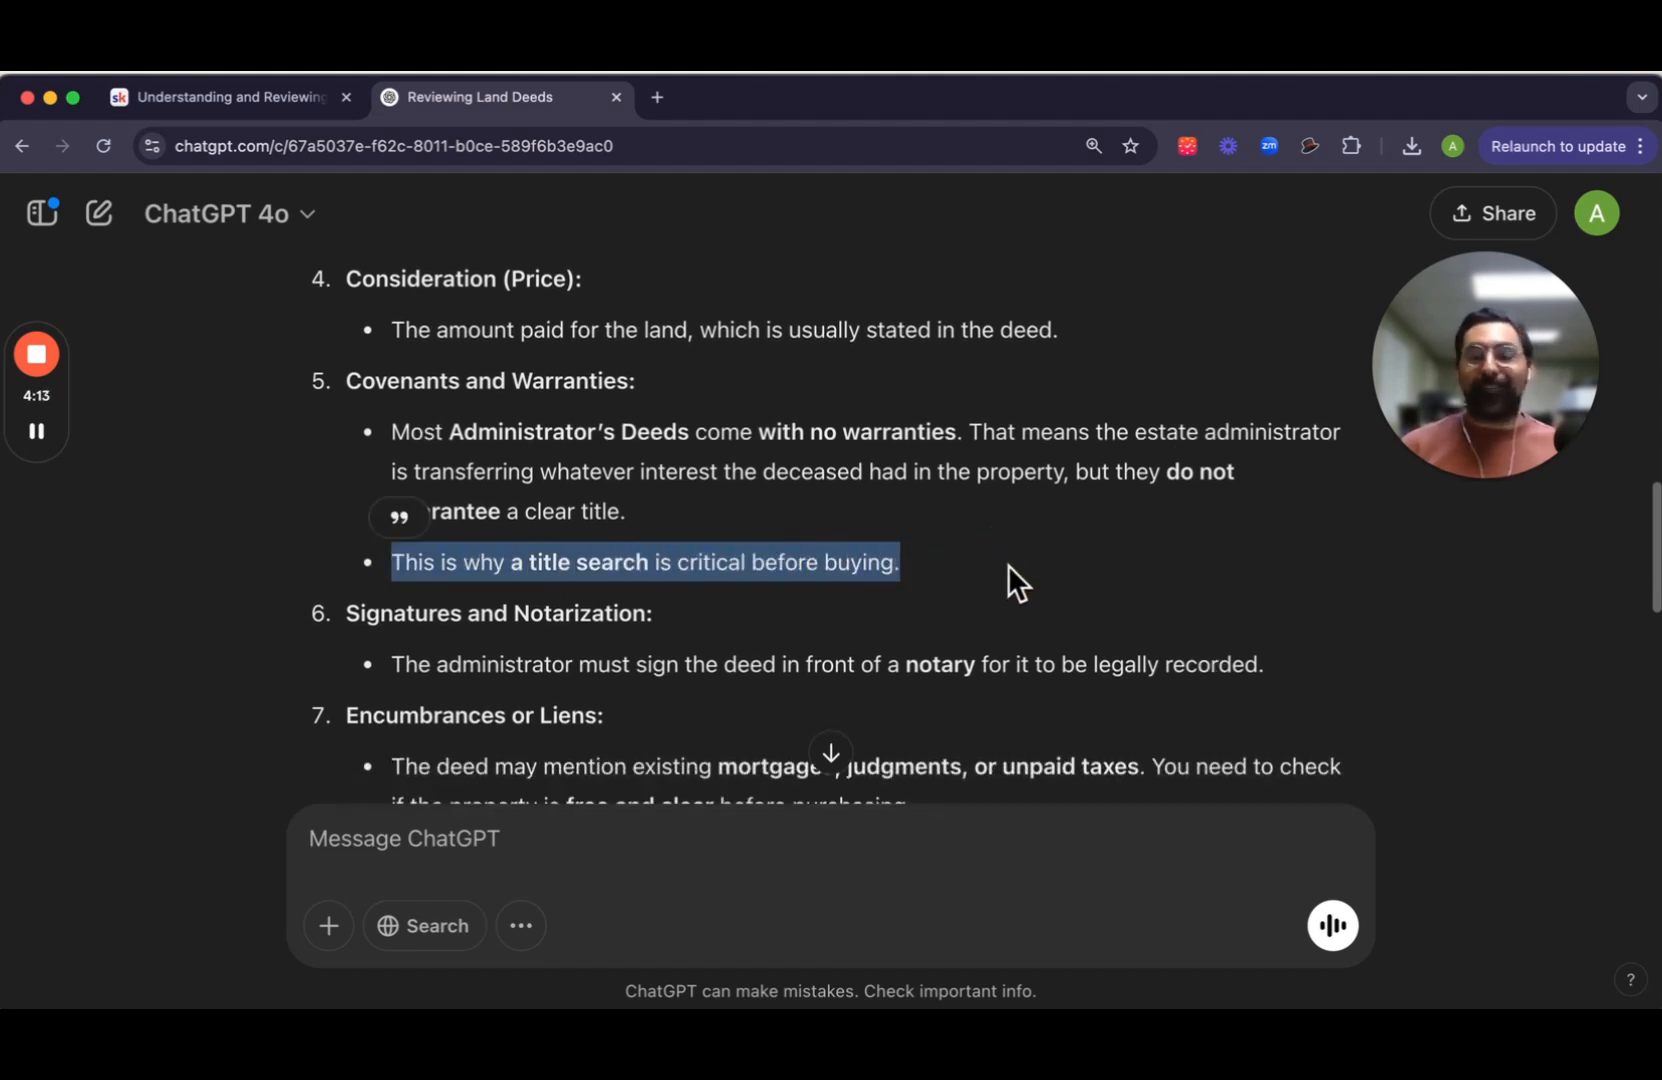
pyautogui.click(977, 573)
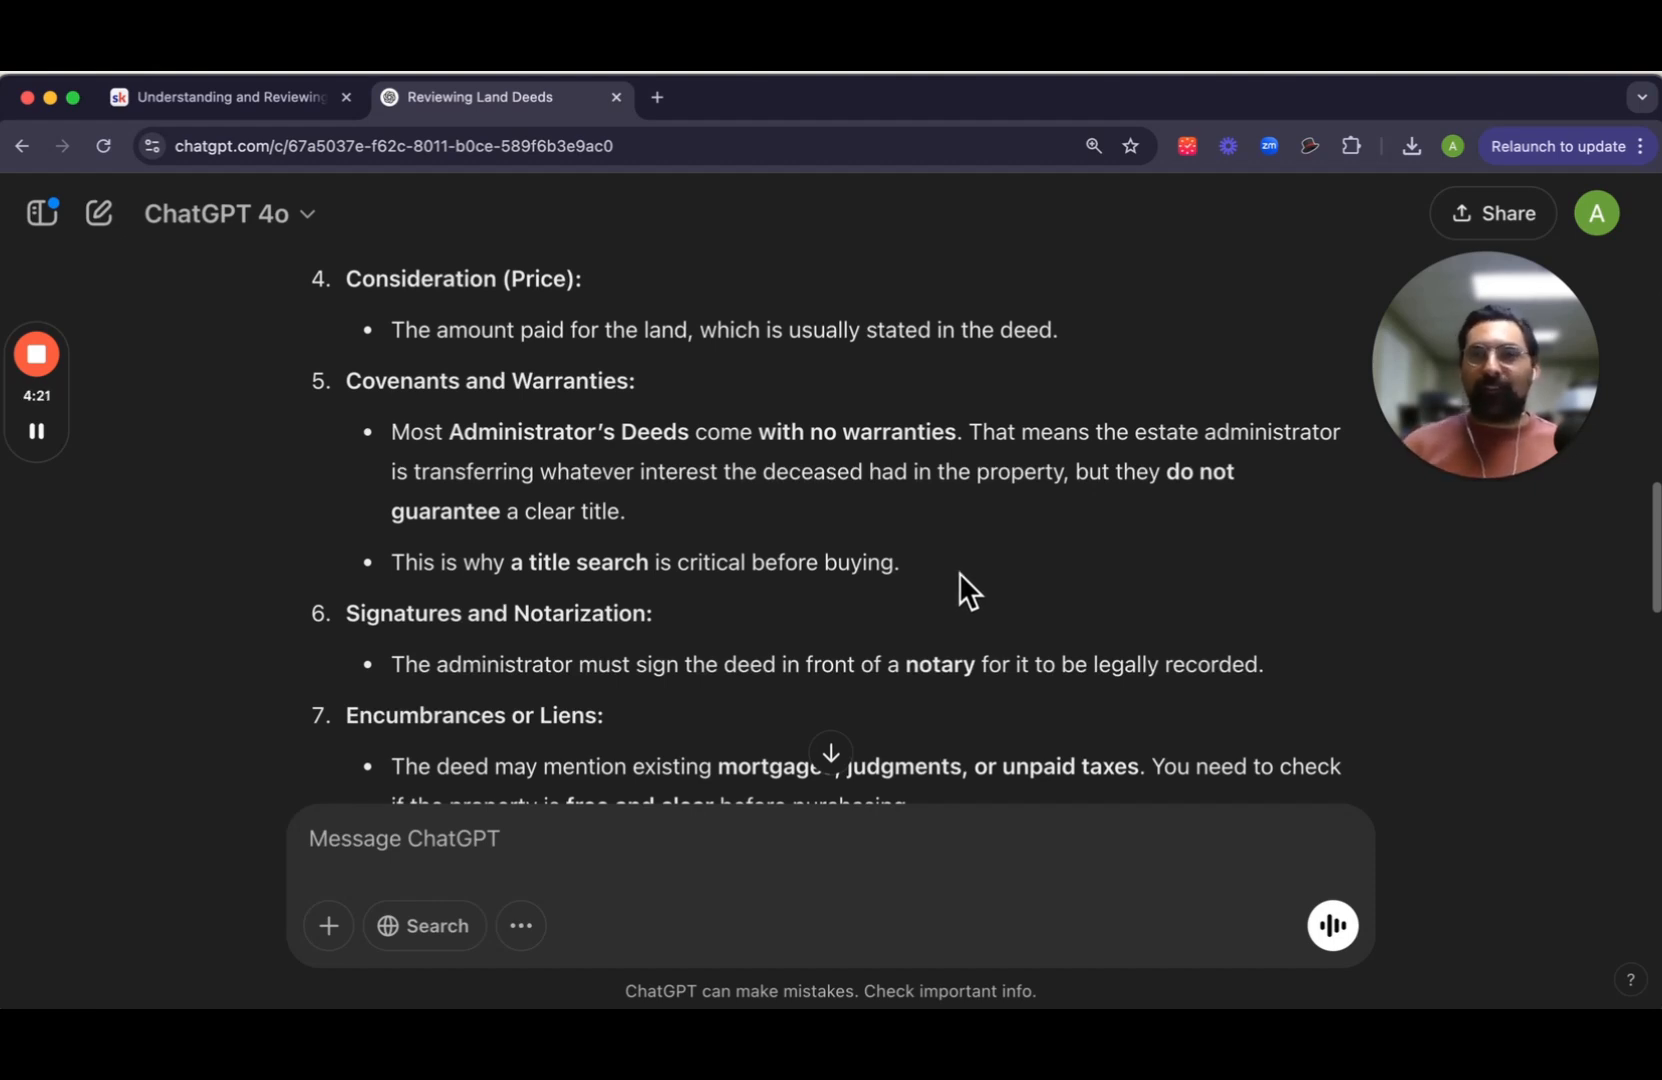
pyautogui.scroll(-2, 960, 573)
pyautogui.scroll(-4, 895, 647)
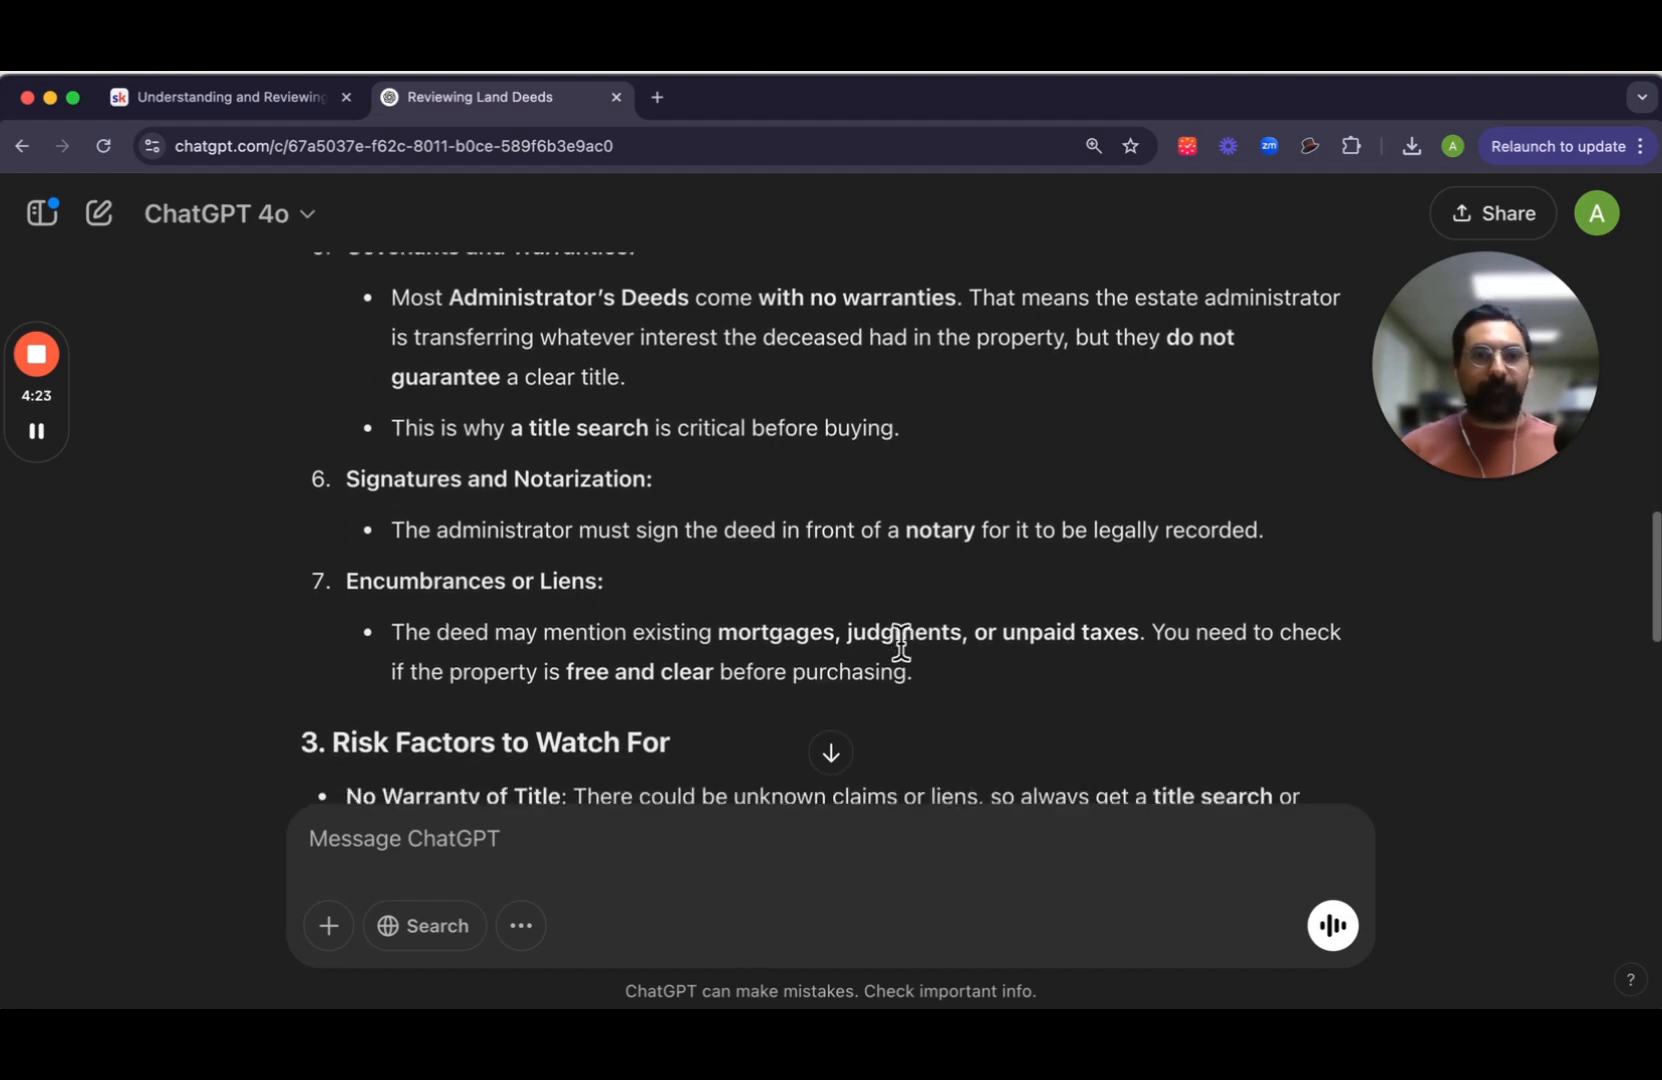
pyautogui.scroll(-1, 924, 615)
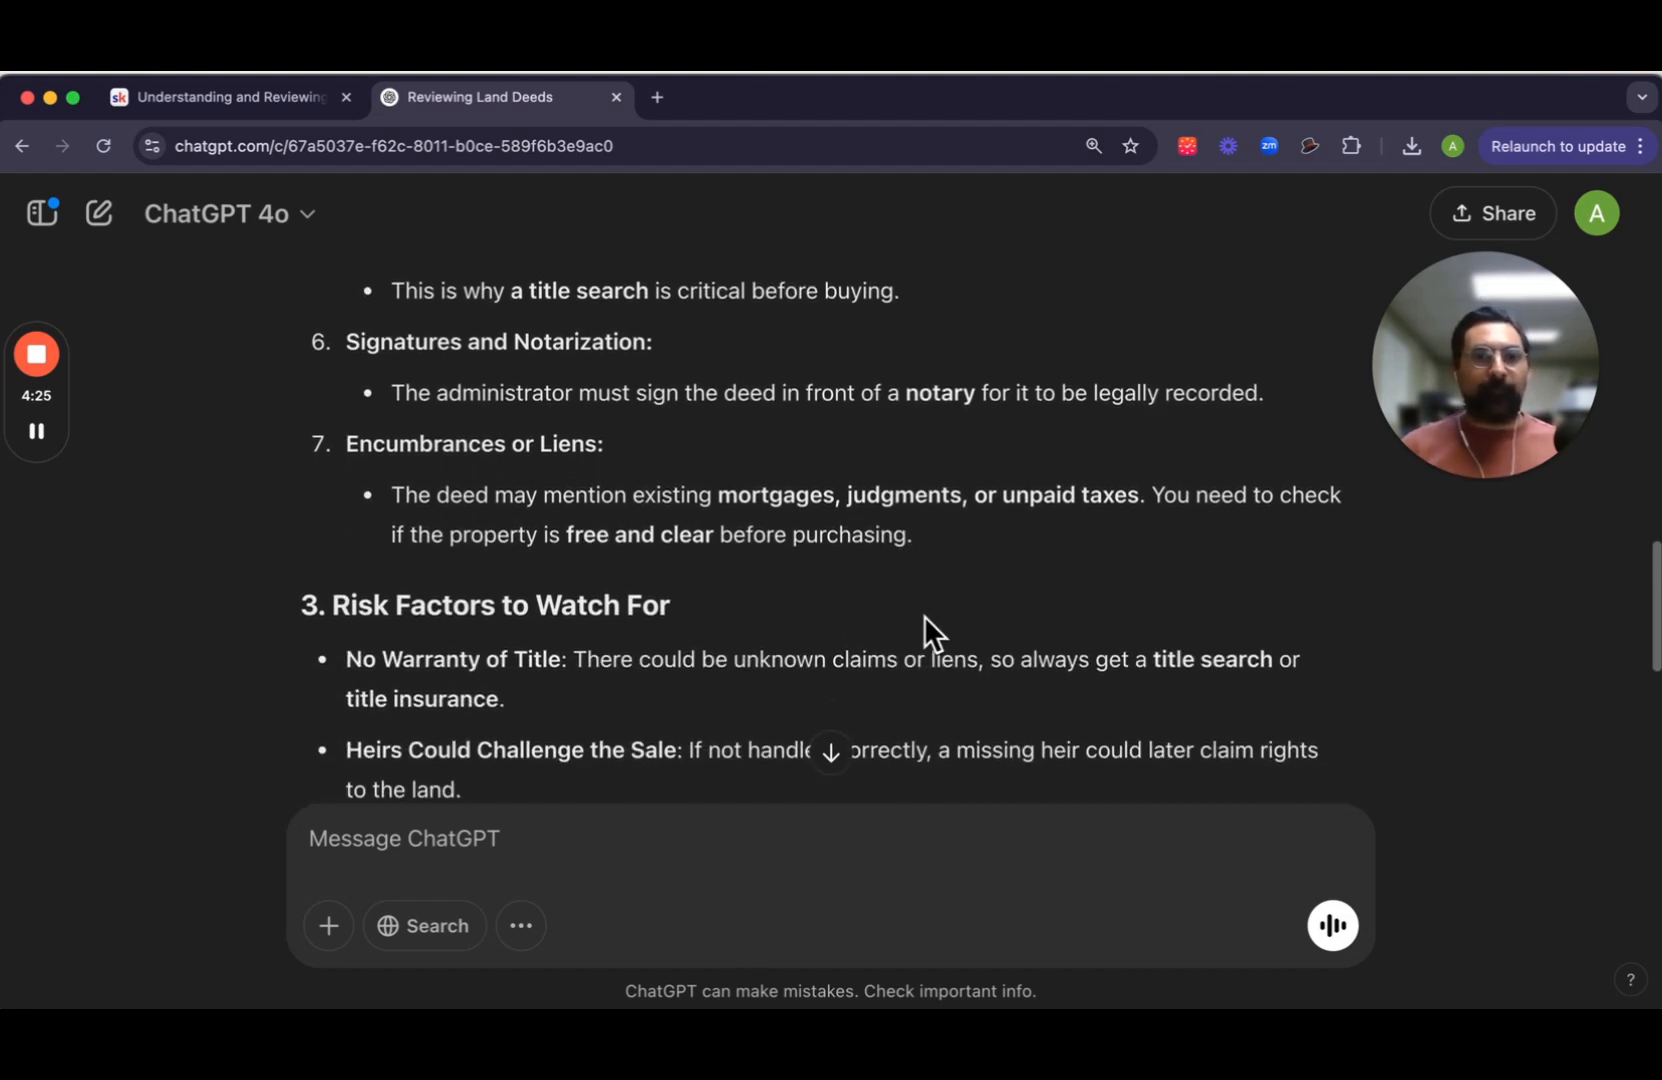
pyautogui.scroll(-7, 918, 545)
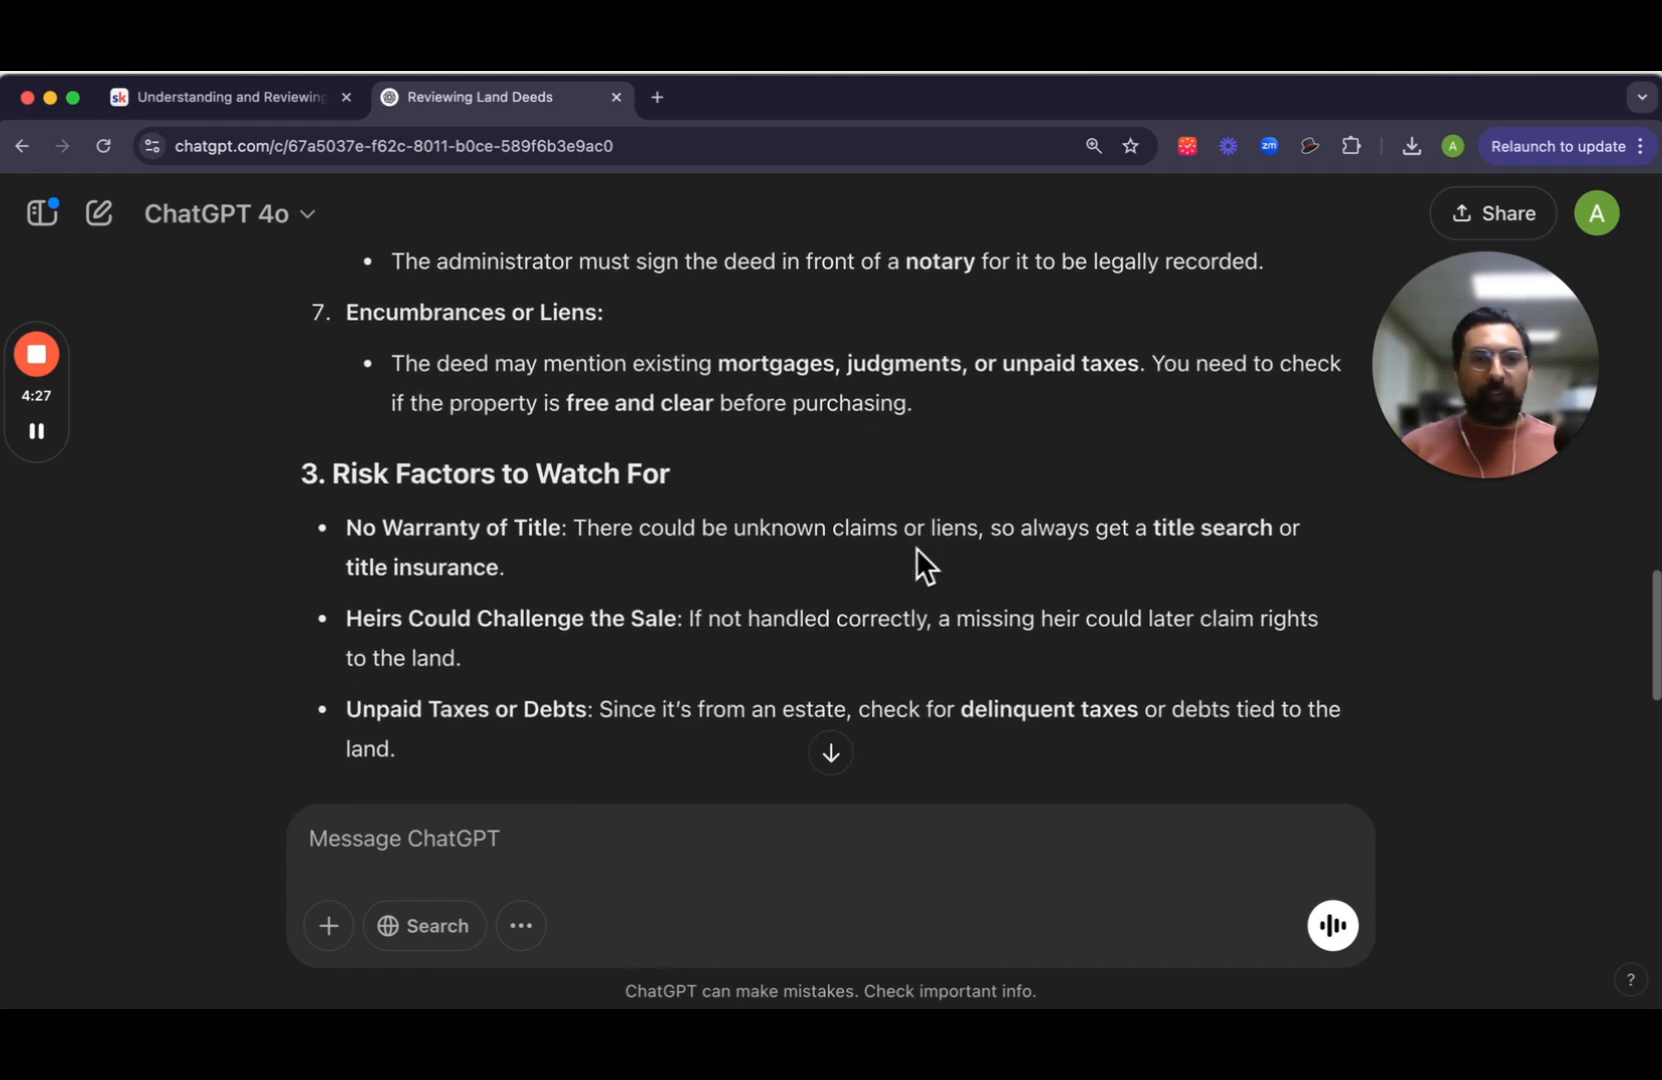
pyautogui.scroll(-6, 902, 583)
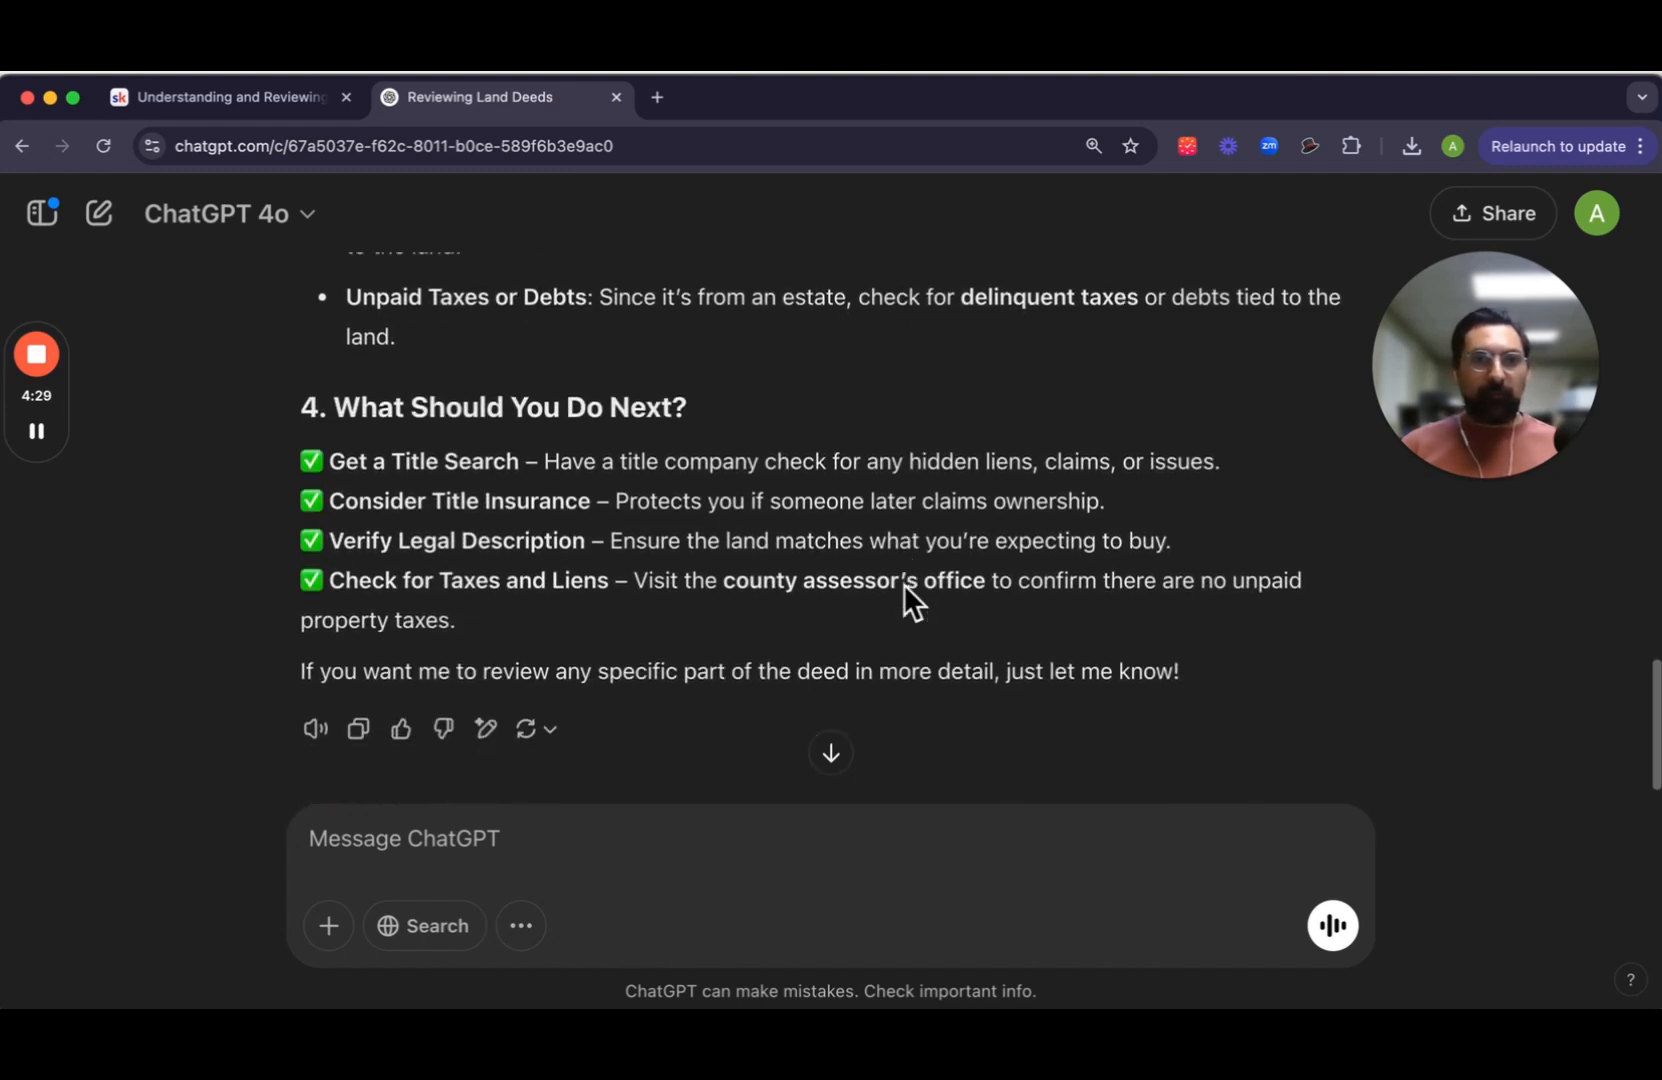
# Step: Write the follow-up "Please break down this deed better for me as I plan on buying this property. Break it down as"
pyautogui.click(608, 825)
pyautogui.scroll(15, 727, 660)
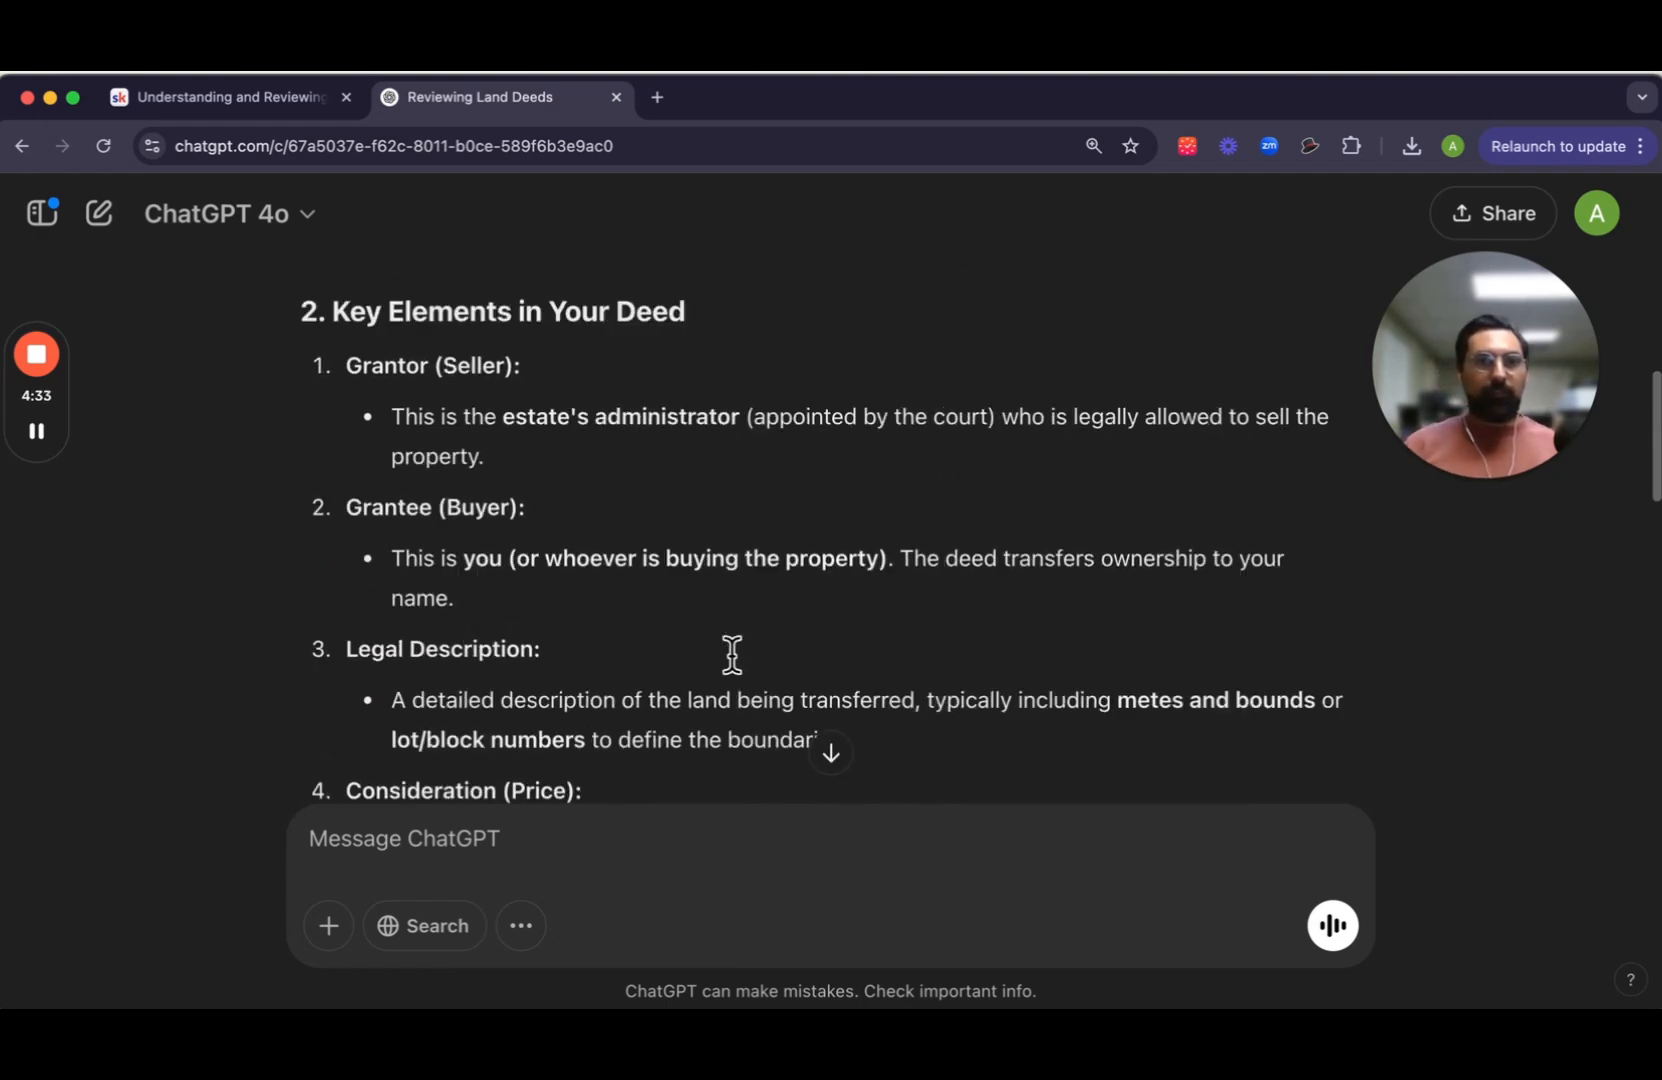
pyautogui.press('capslock')
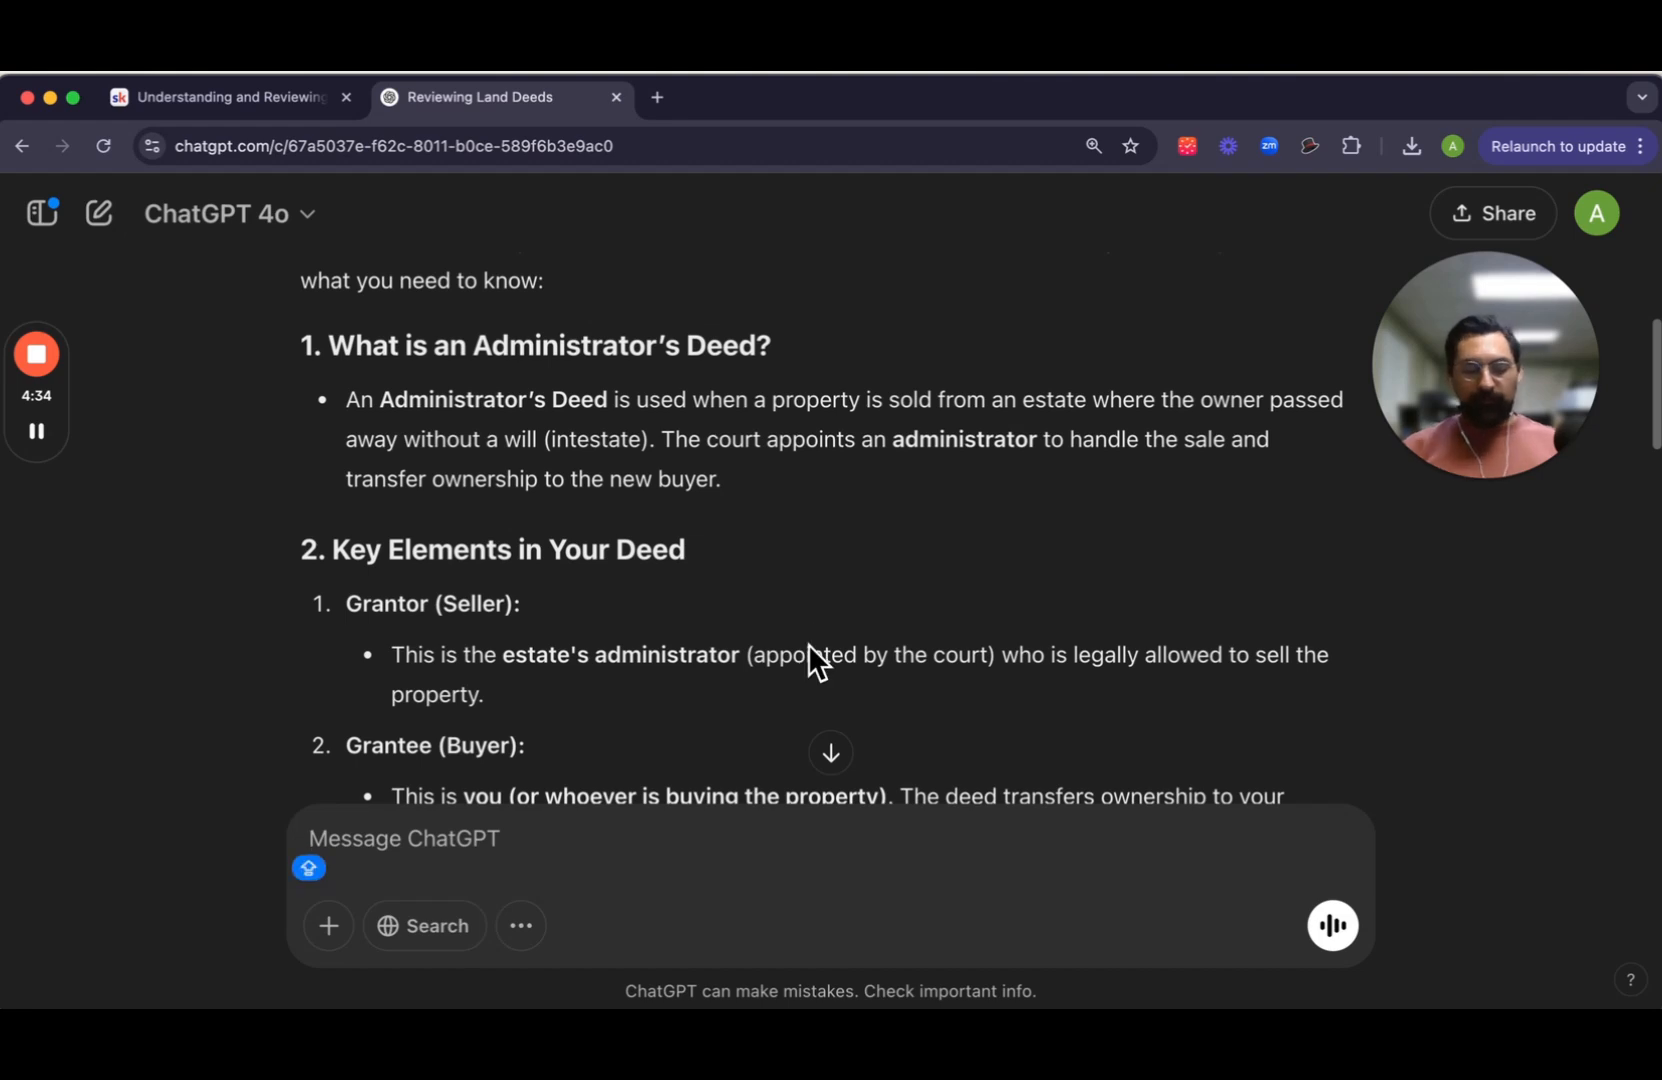
pyautogui.write('Please break down this deed')
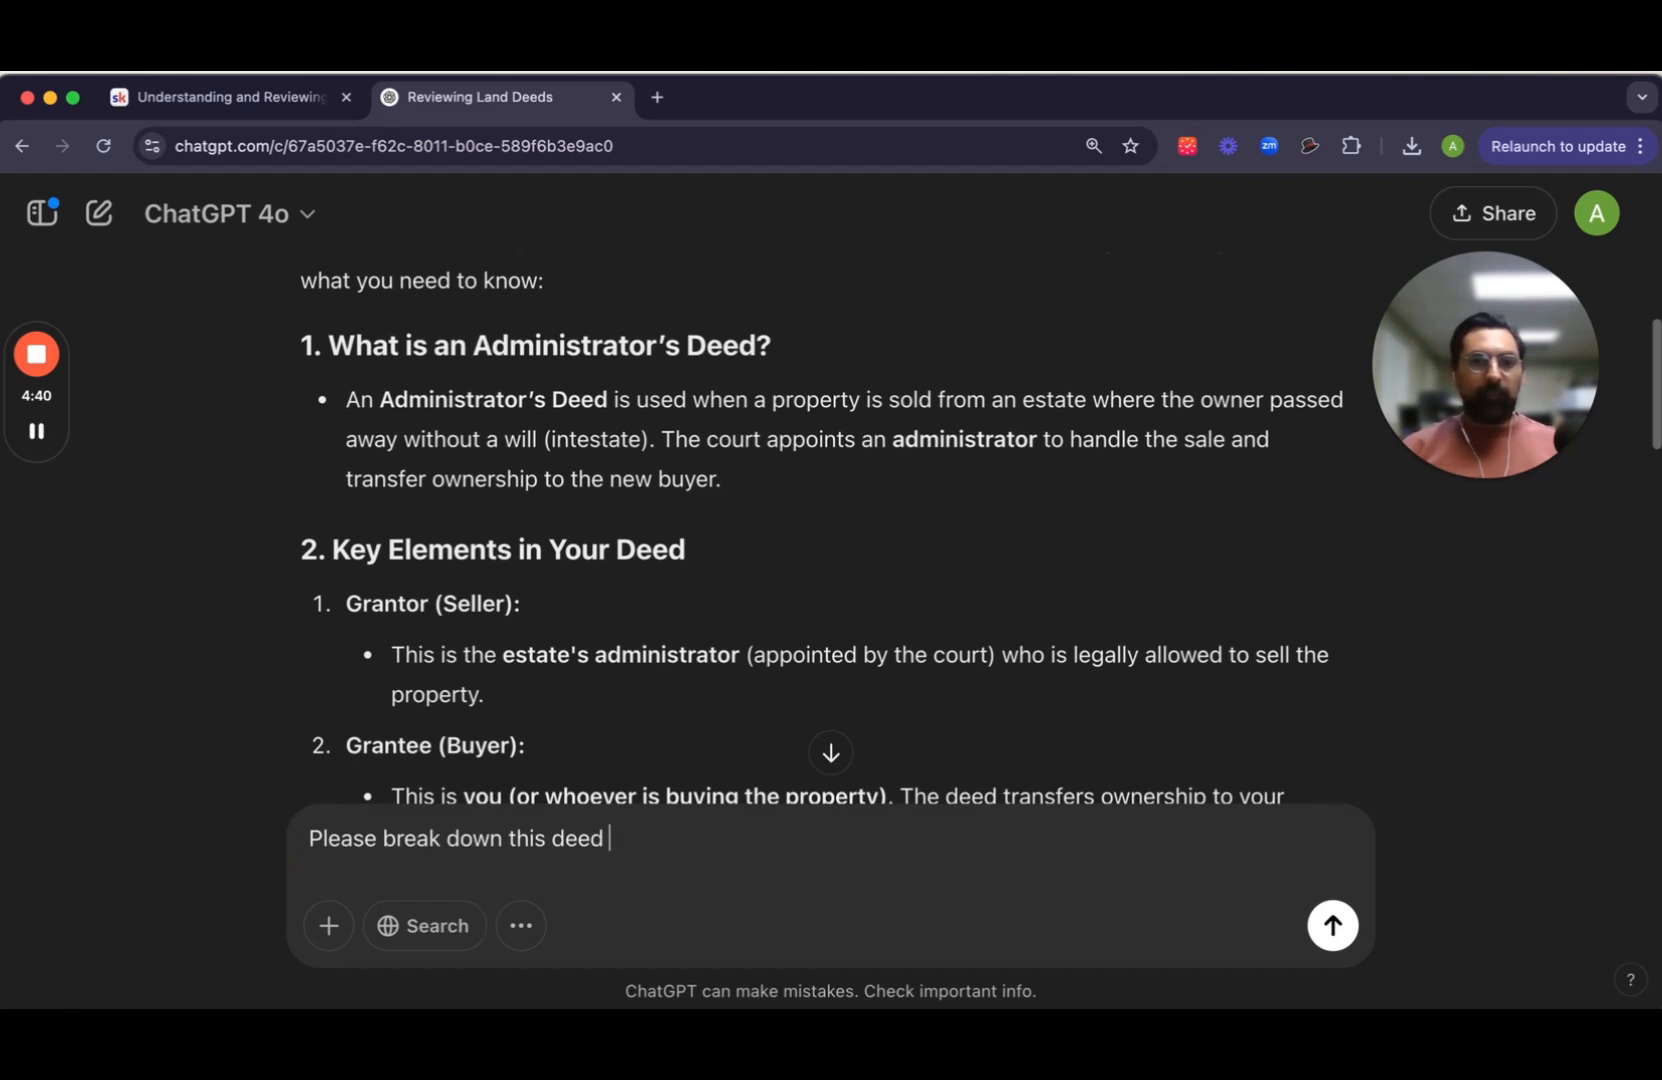
pyautogui.write('better for me as I plan on buying this property. Break it down as')
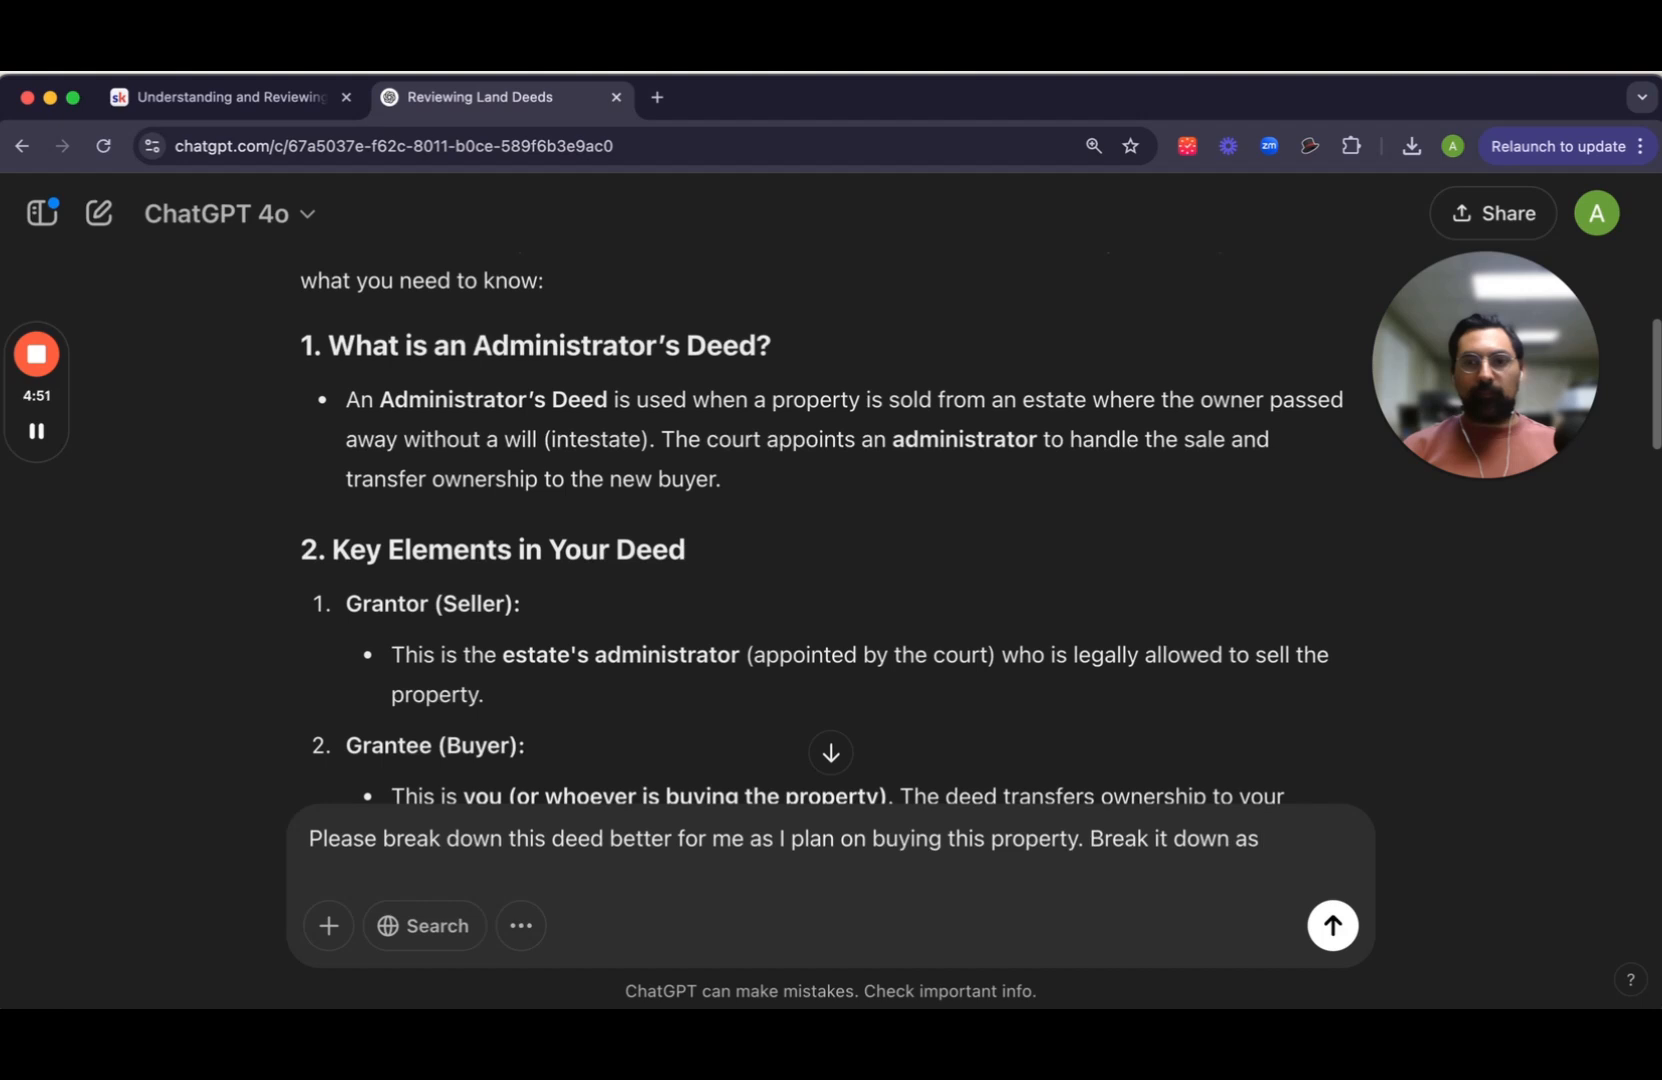
# Step: Finish the follow-up with "if I'm the land investor doing my due diligence" and send it
pyautogui.write("'M T")
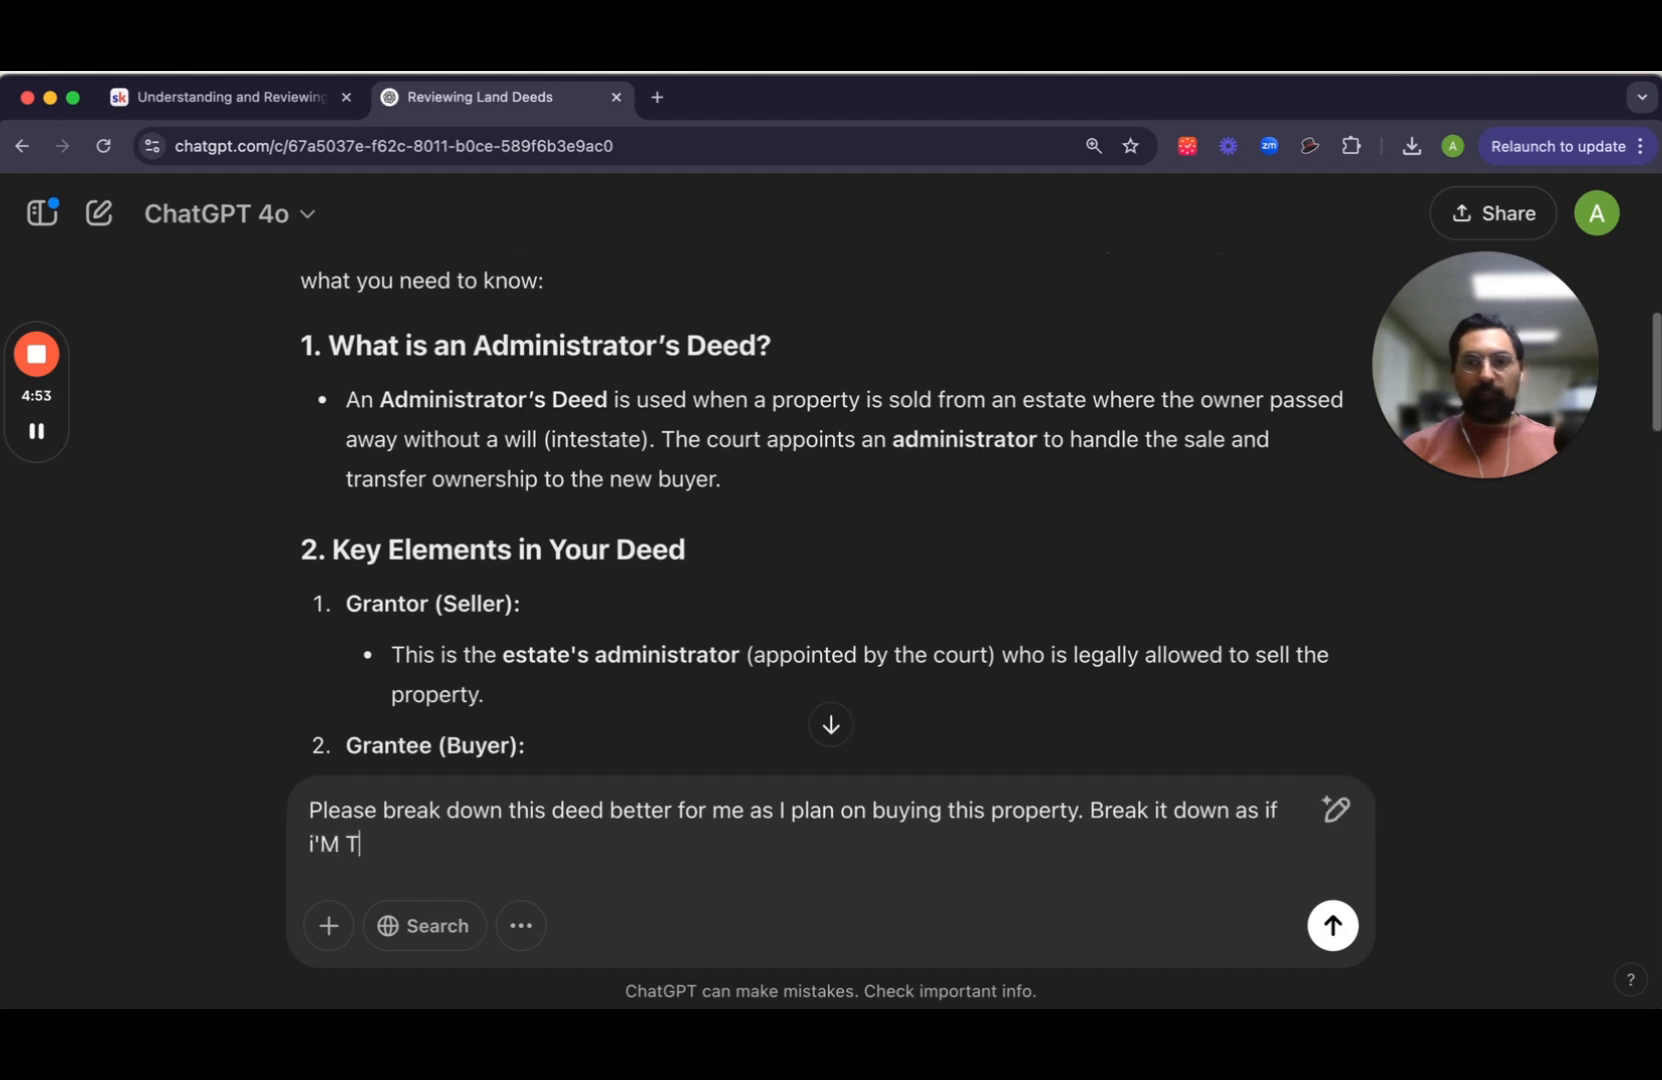
pyautogui.press('BackSpace')
pyautogui.press('BackSpace')
pyautogui.press('BackSpace')
pyautogui.press('BackSpace')
pyautogui.write("I'm ")
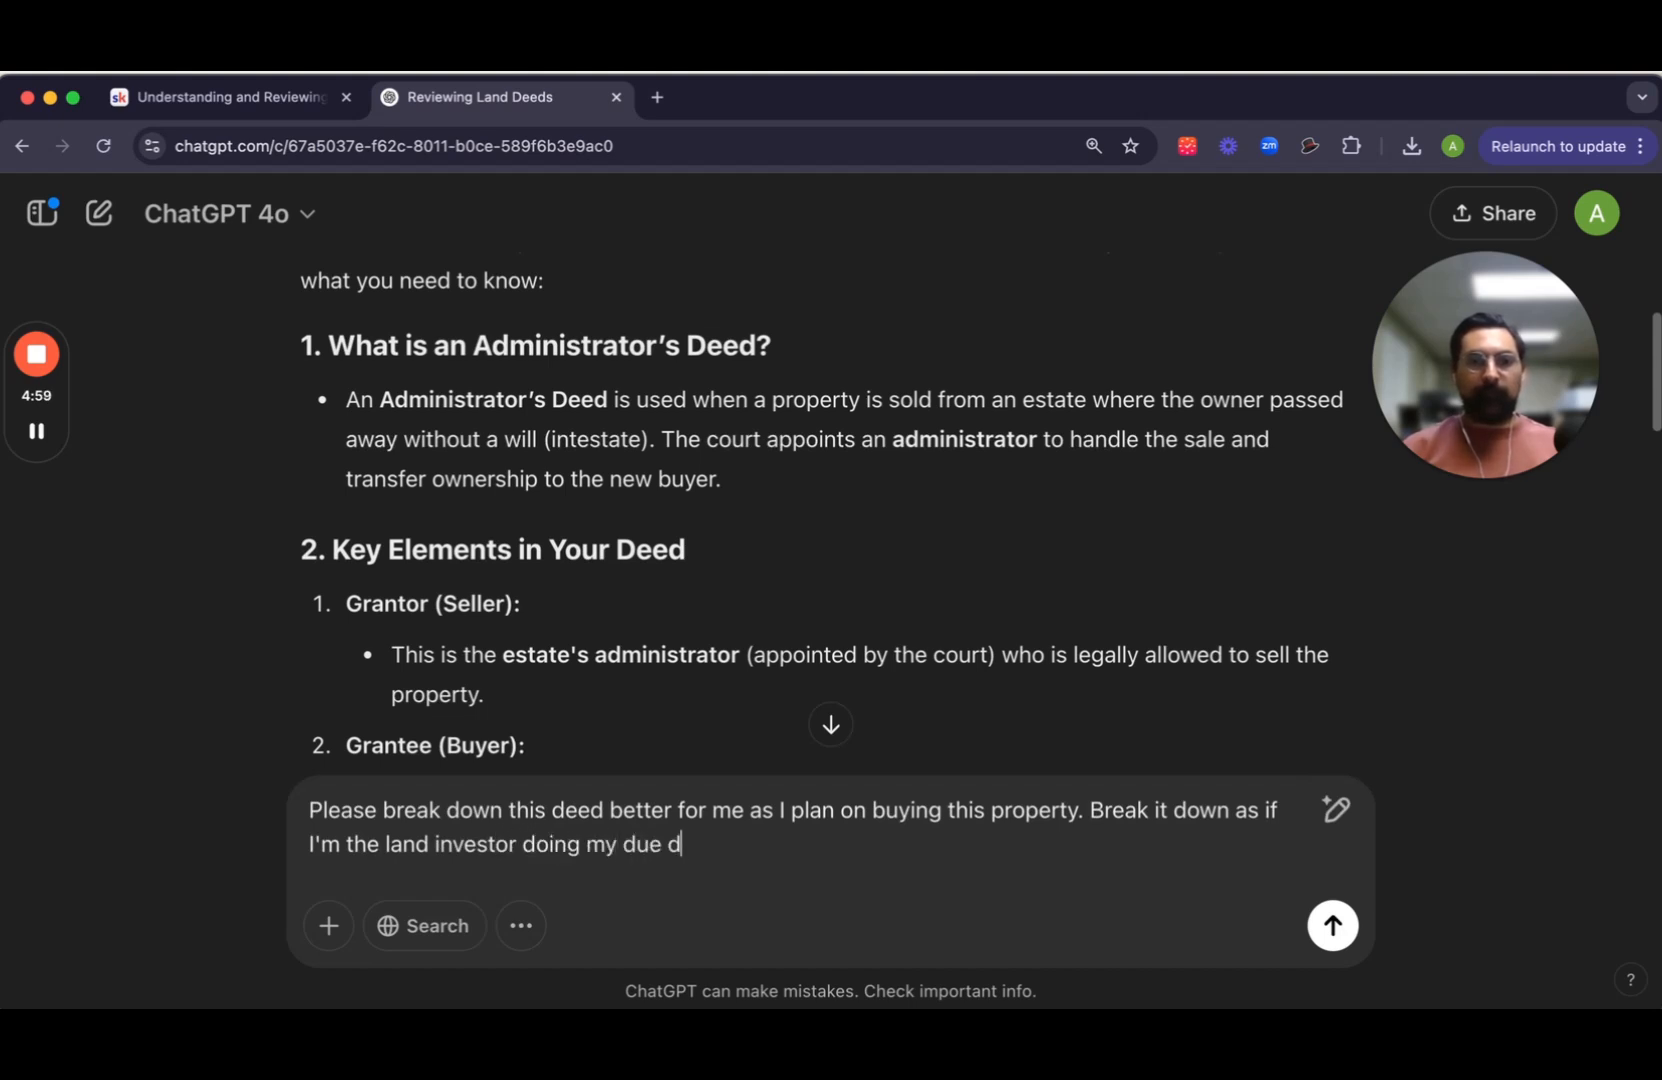
pyautogui.write('gence')
pyautogui.press('Return')
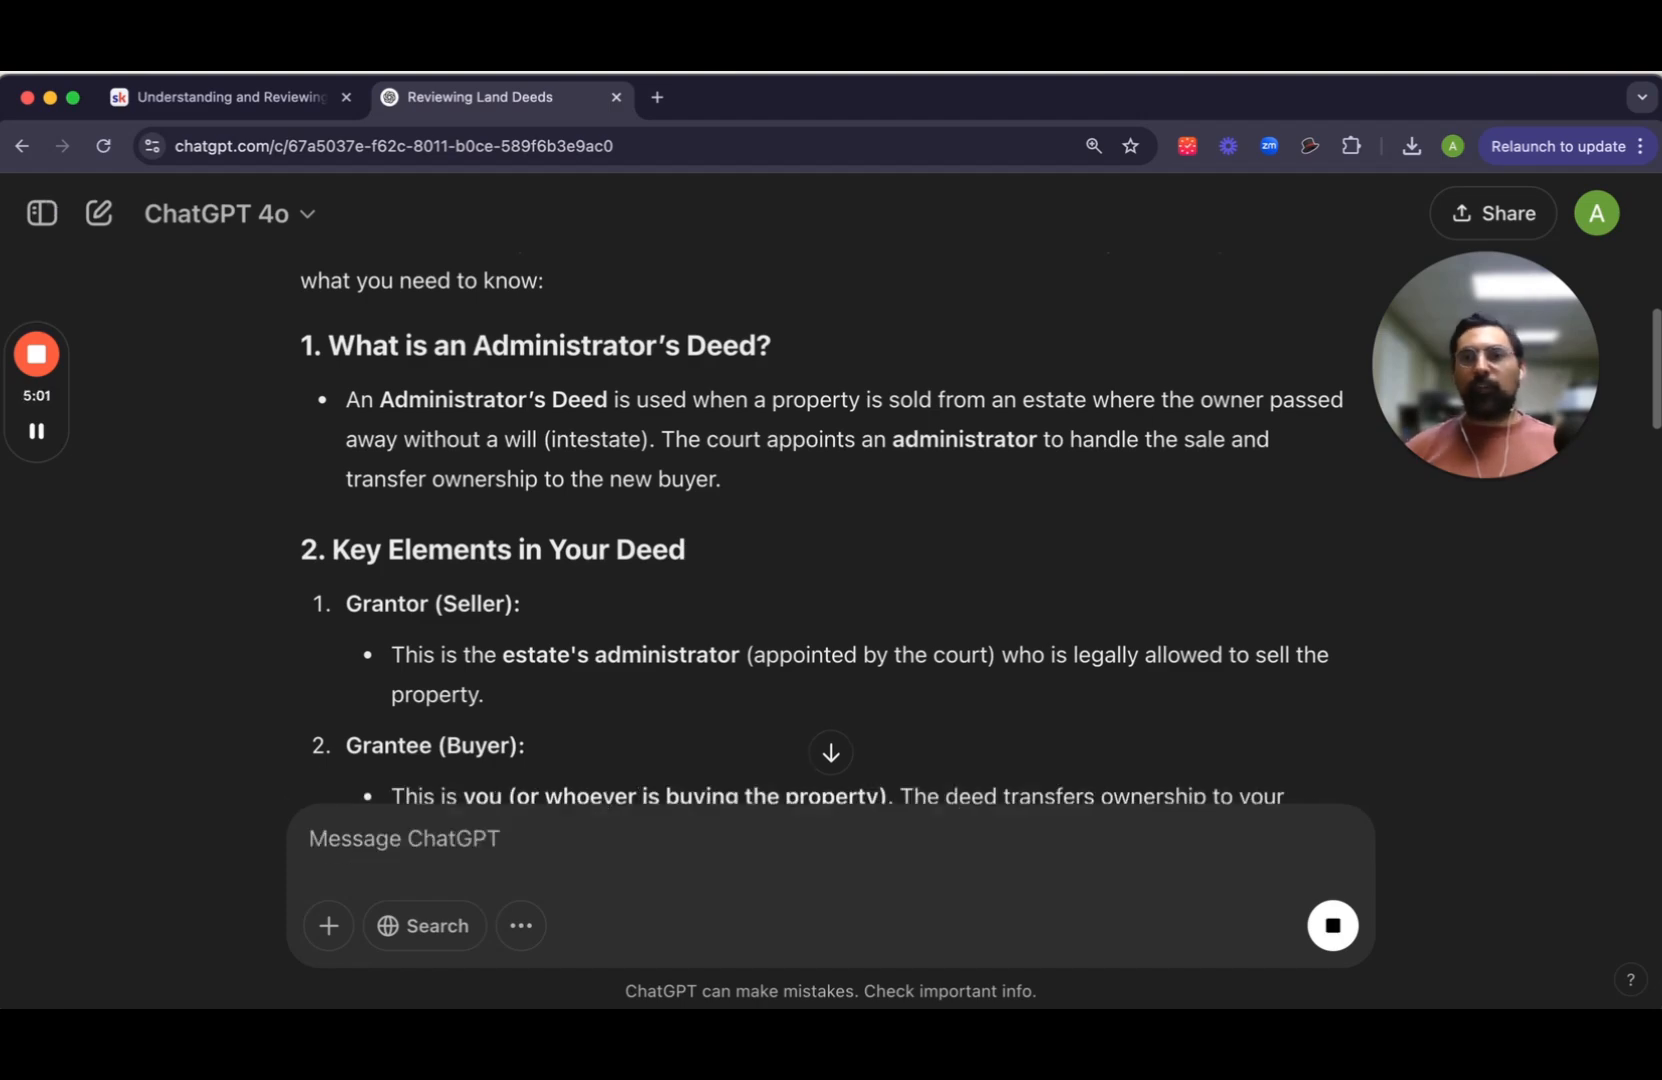
# Step: Send the request "Break down each page for me in detail highlighting the key aspects of the deed with the information actually provided in the deed"
pyautogui.scroll(-20, 763, 612)
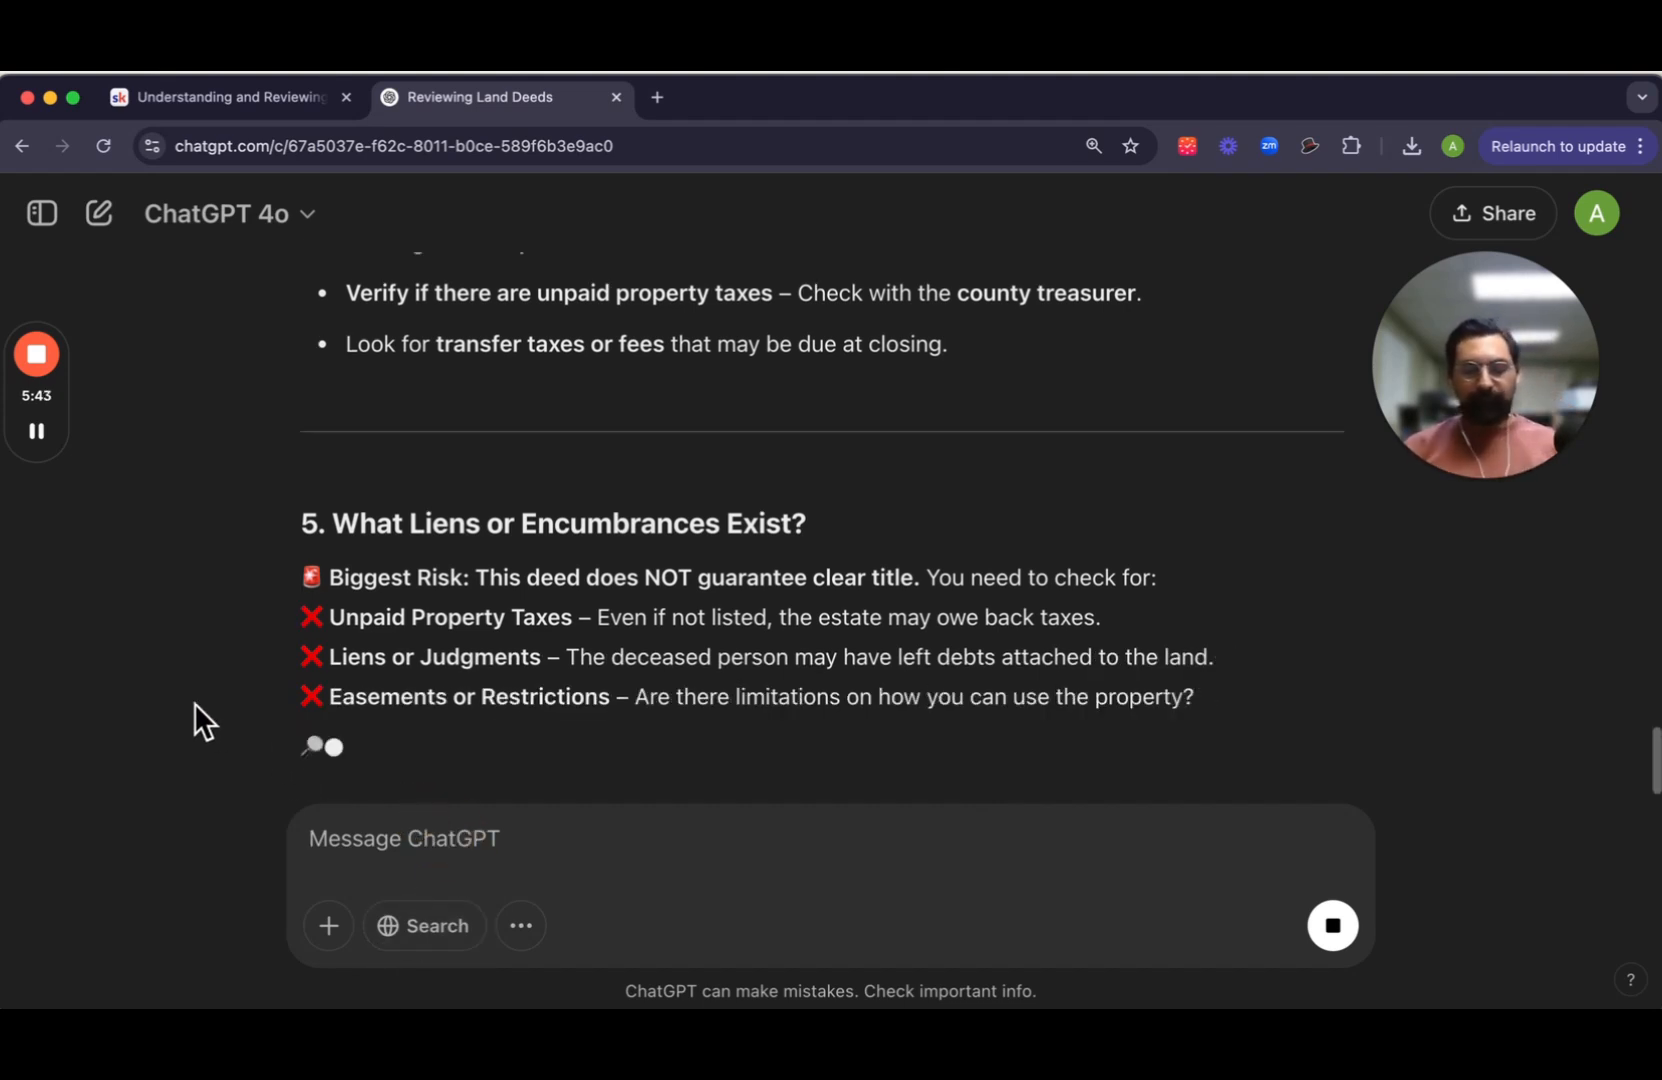
pyautogui.write('Break down ea')
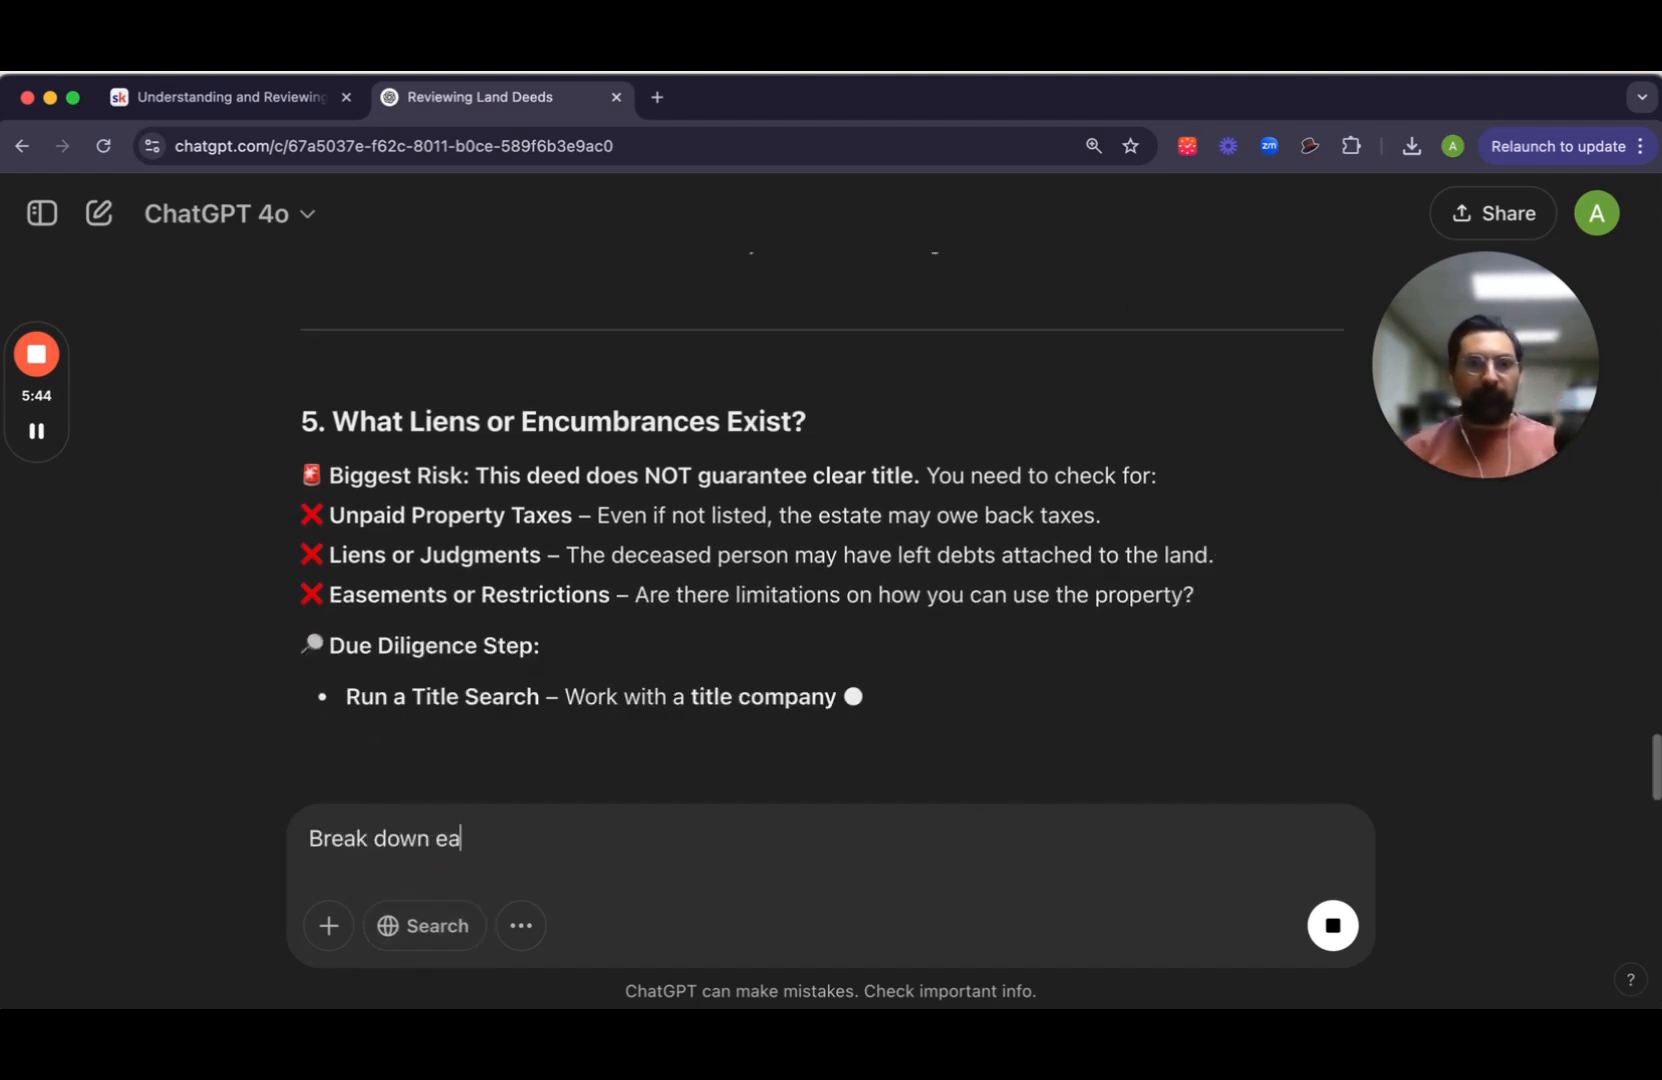
pyautogui.write('ch page for me in detail highlighting the key aspects of the dee')
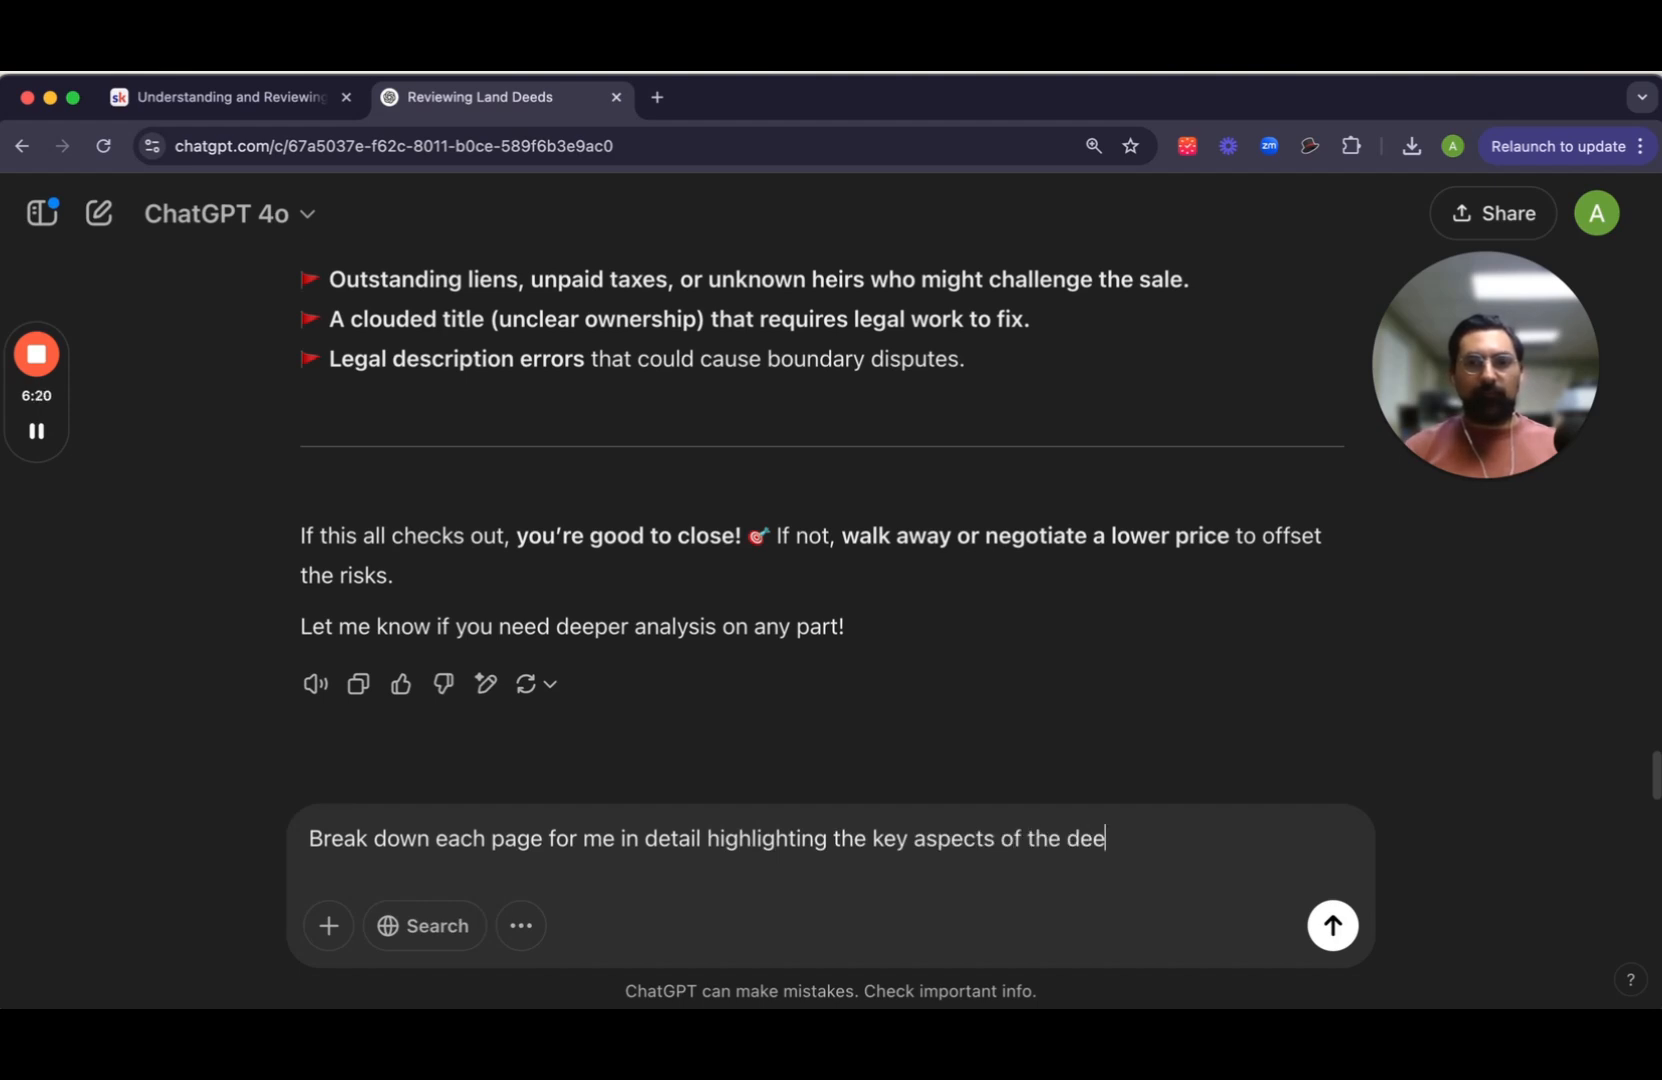
pyautogui.write('tion actually provided in the deed')
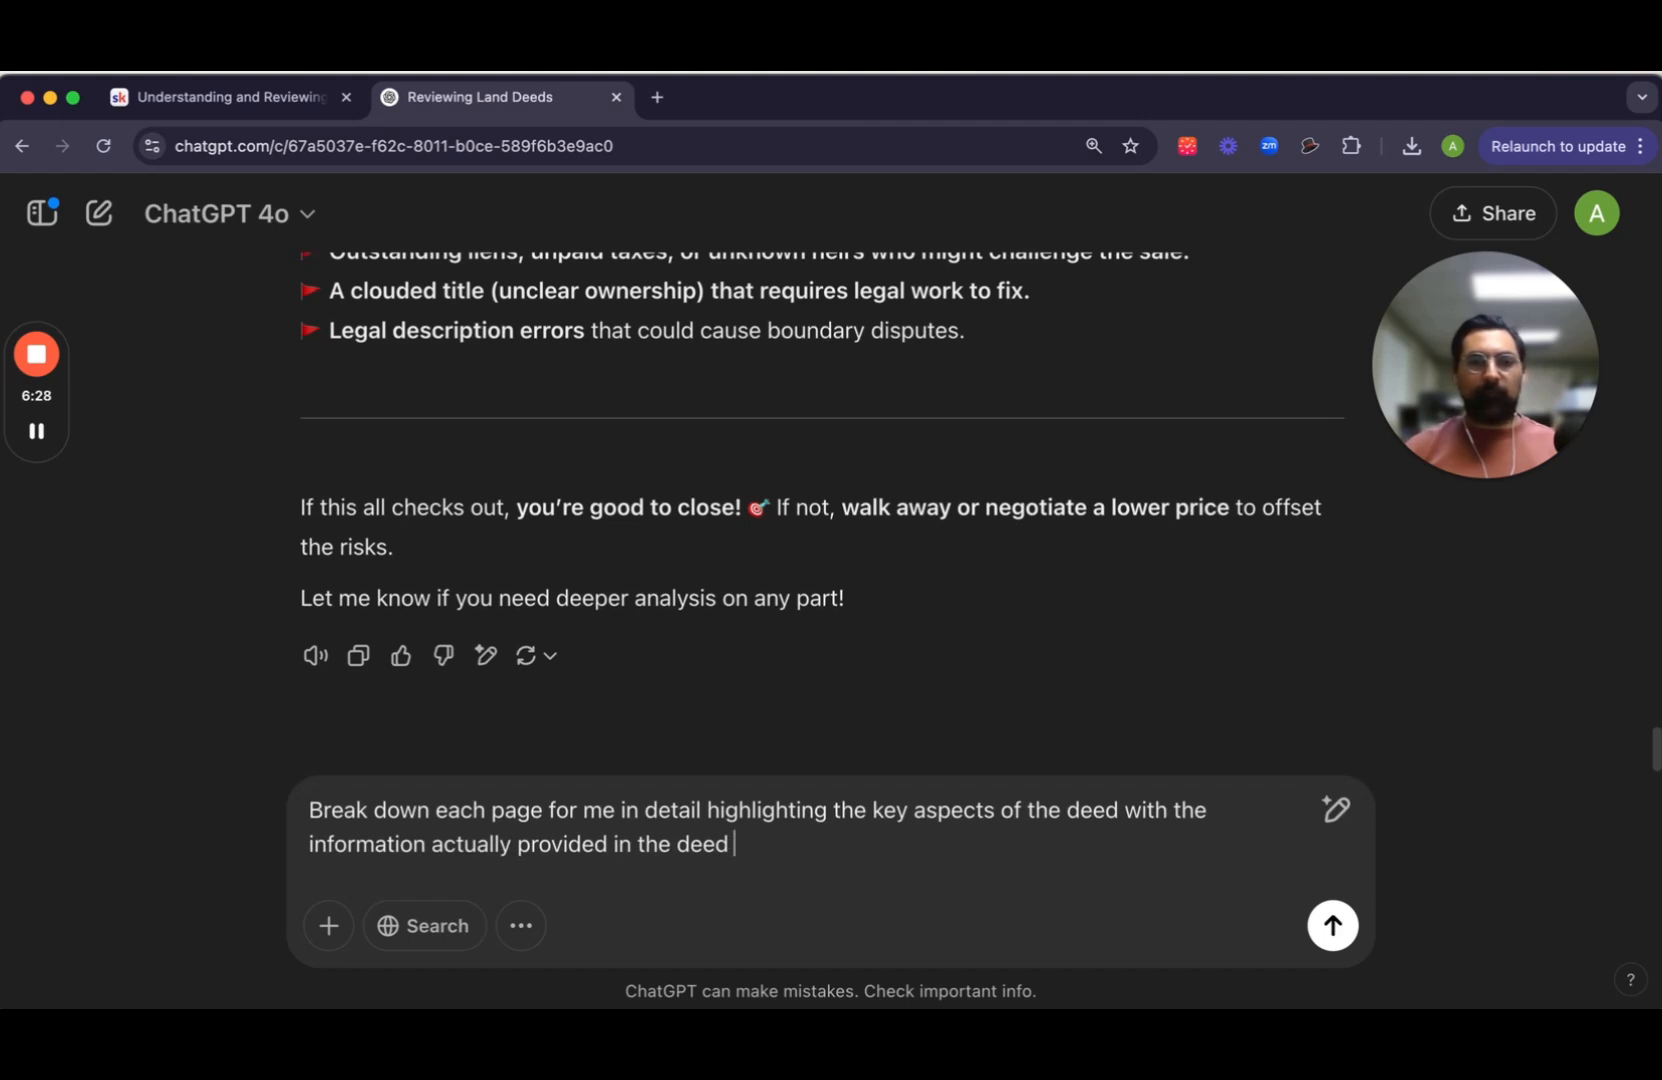
pyautogui.press('Return')
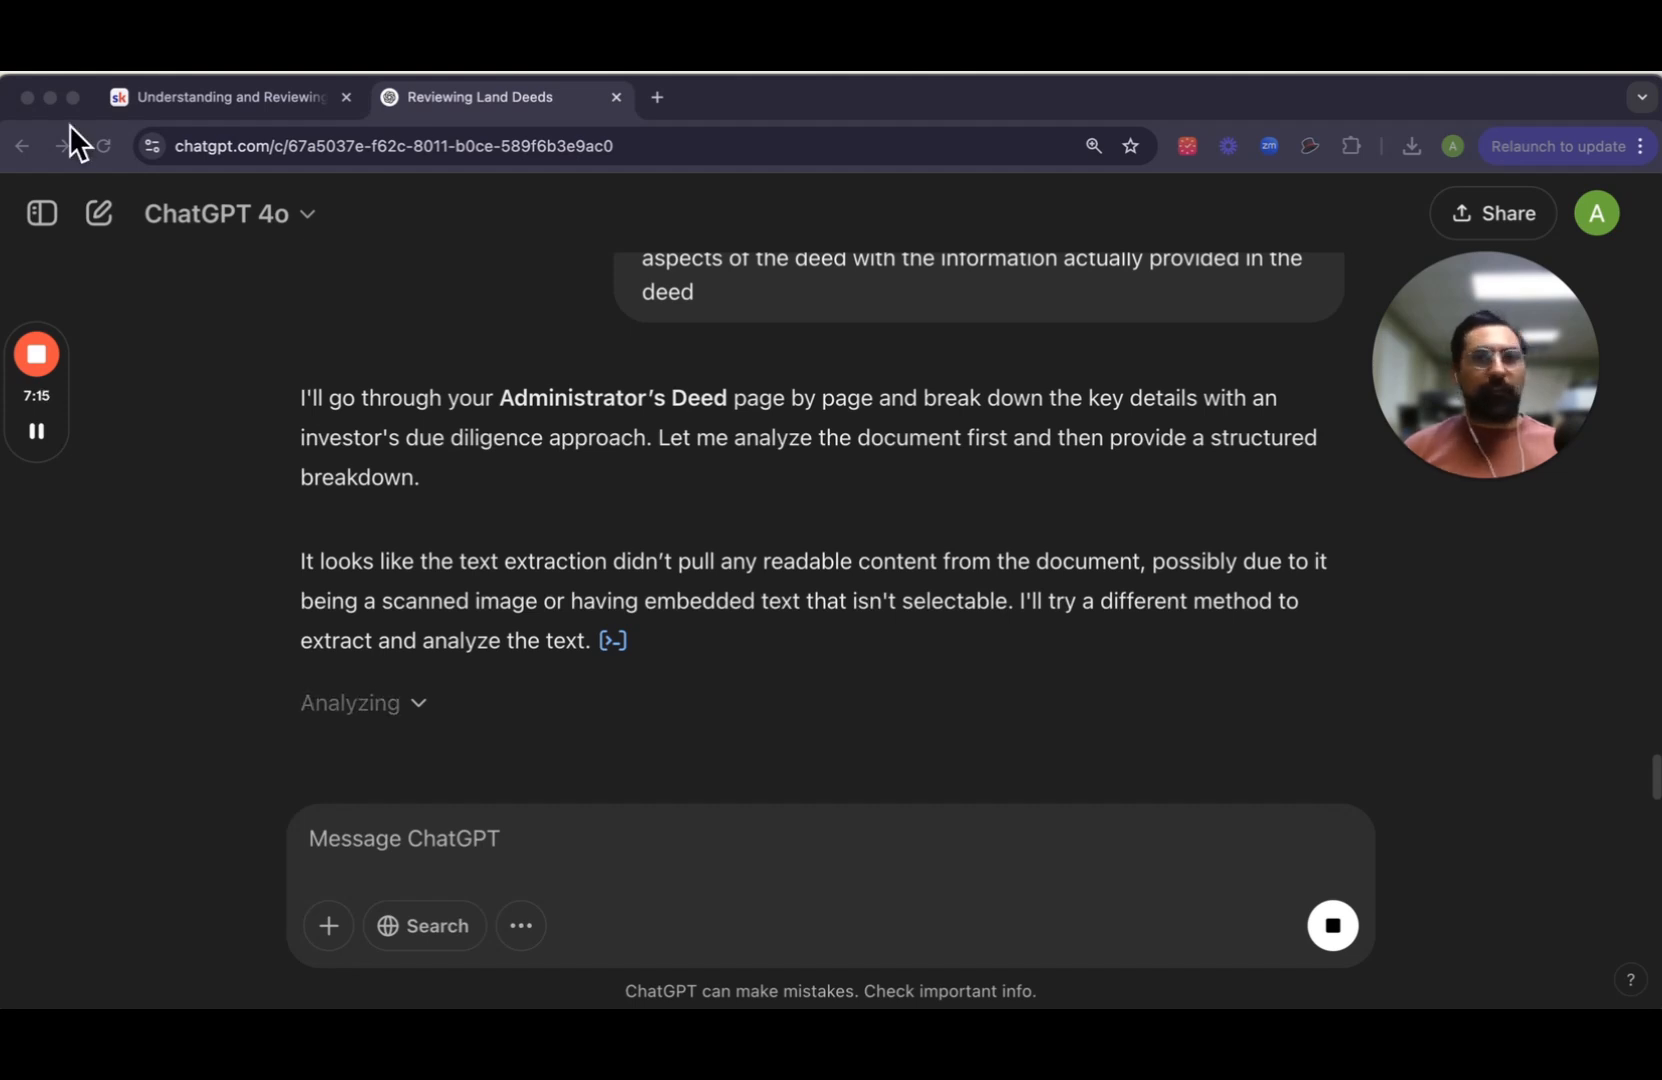
# Step: Open Admins Deed.pdf in its own browser tab and set its zoom to 75% to frame the first page
pyautogui.moveTo(70, 126); pyautogui.dragTo(576, 110)
pyautogui.scroll(2, 873, 425)
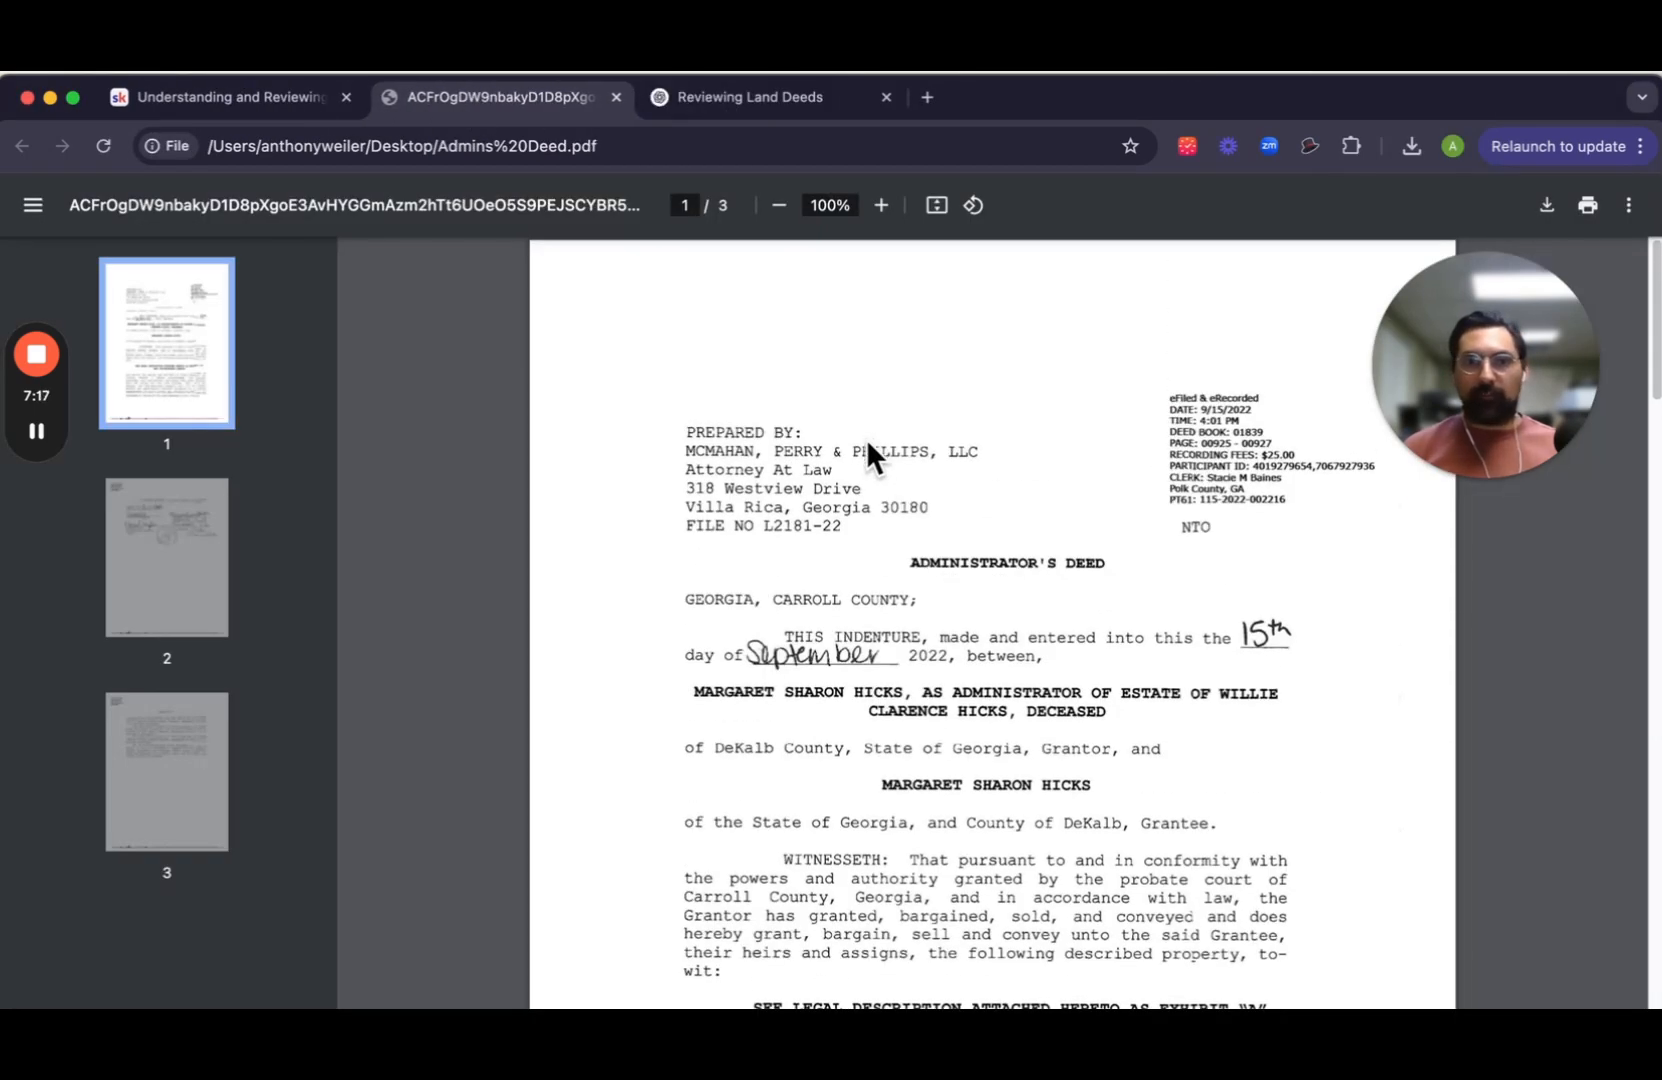
pyautogui.moveTo(1433, 351); pyautogui.dragTo(1470, 276)
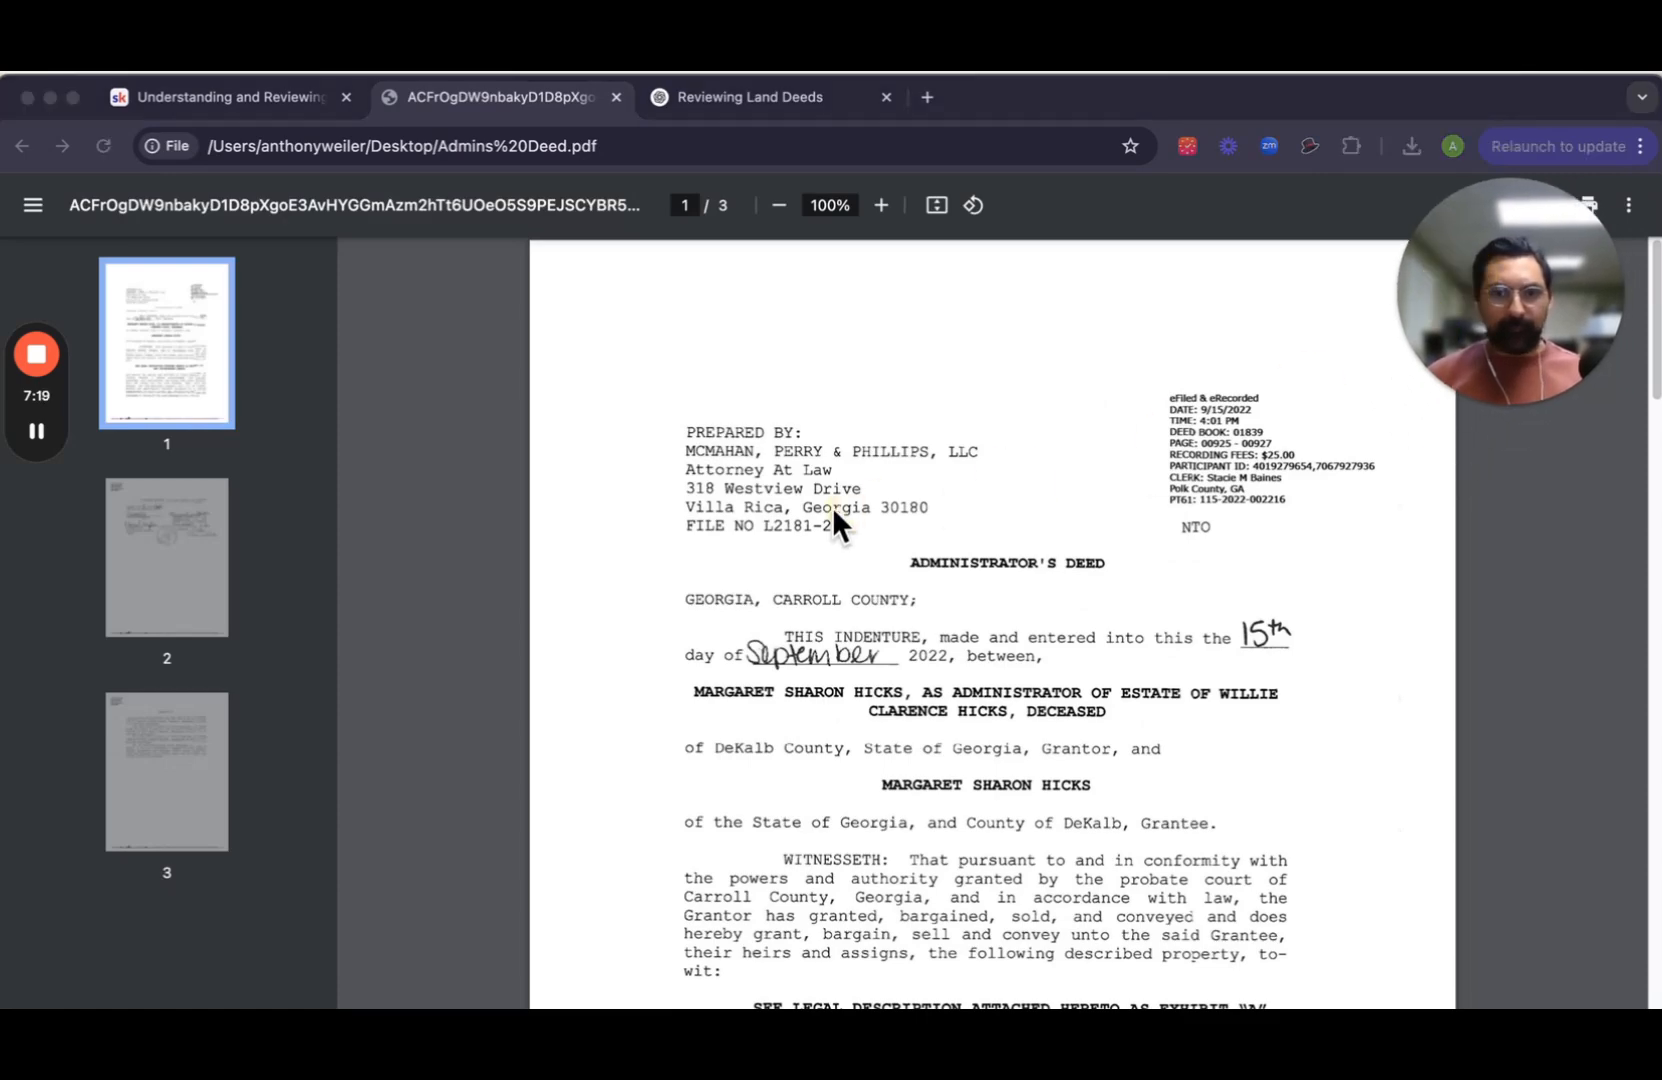
pyautogui.scroll(-3, 667, 524)
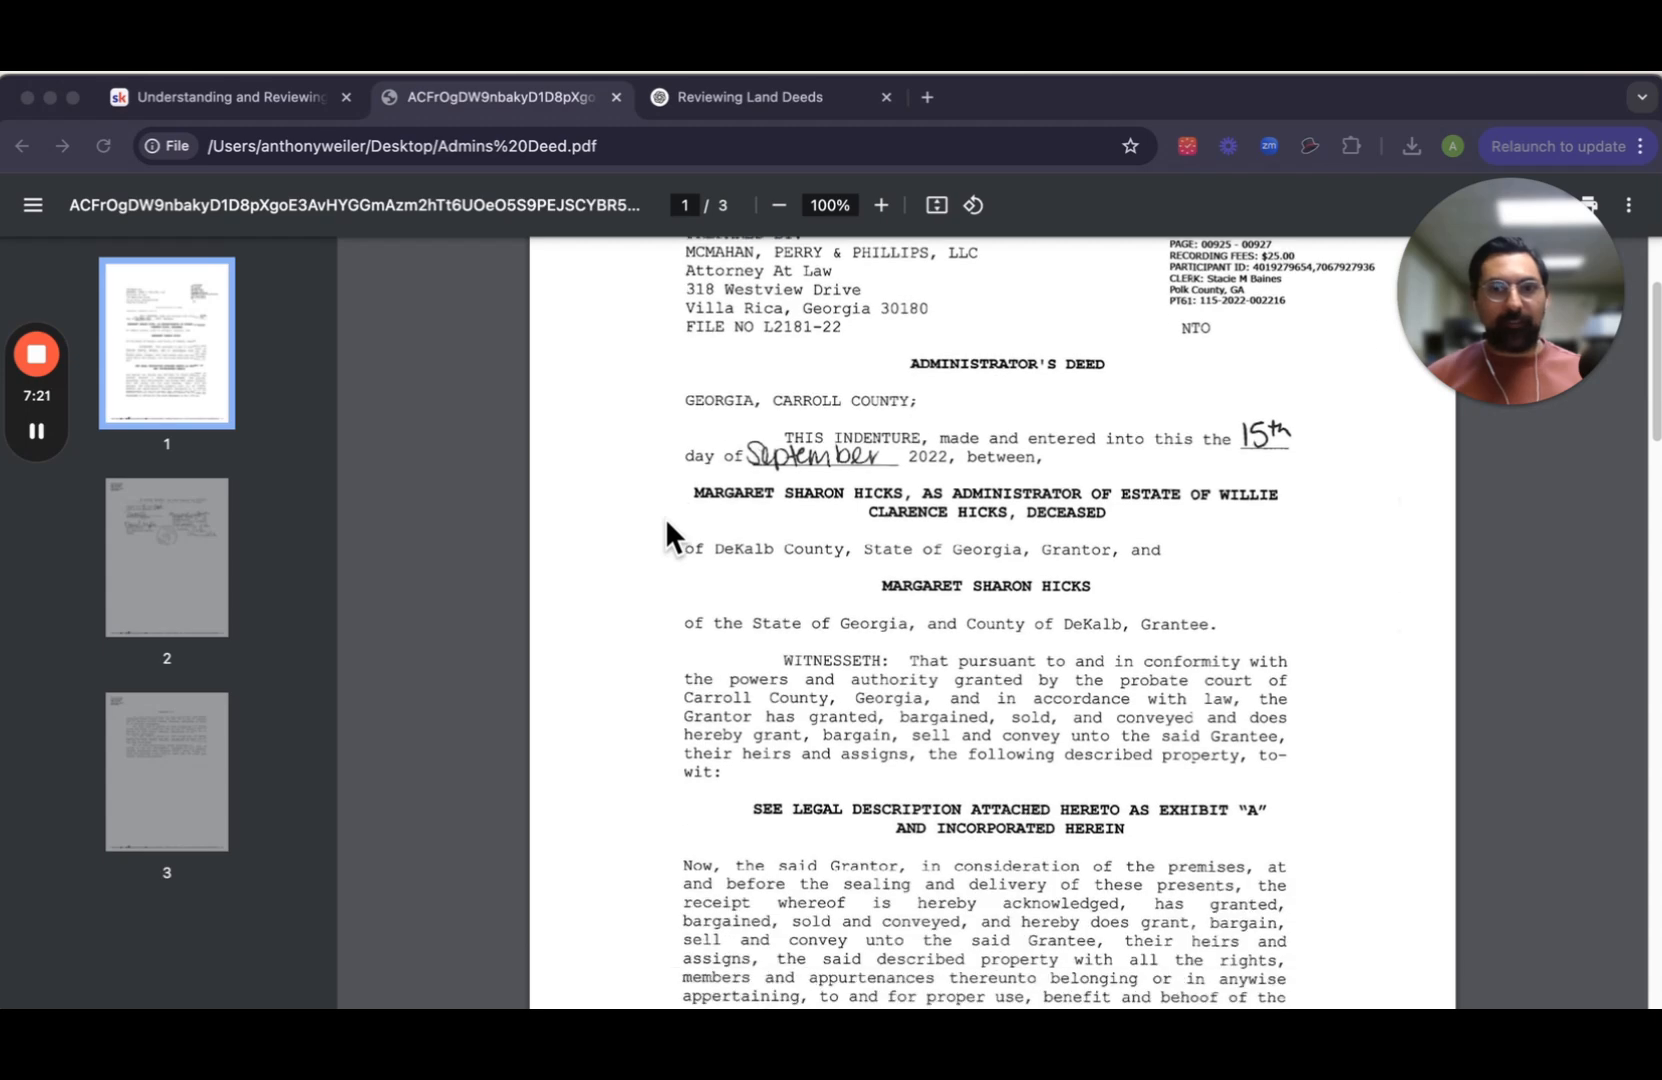
pyautogui.scroll(1, 665, 519)
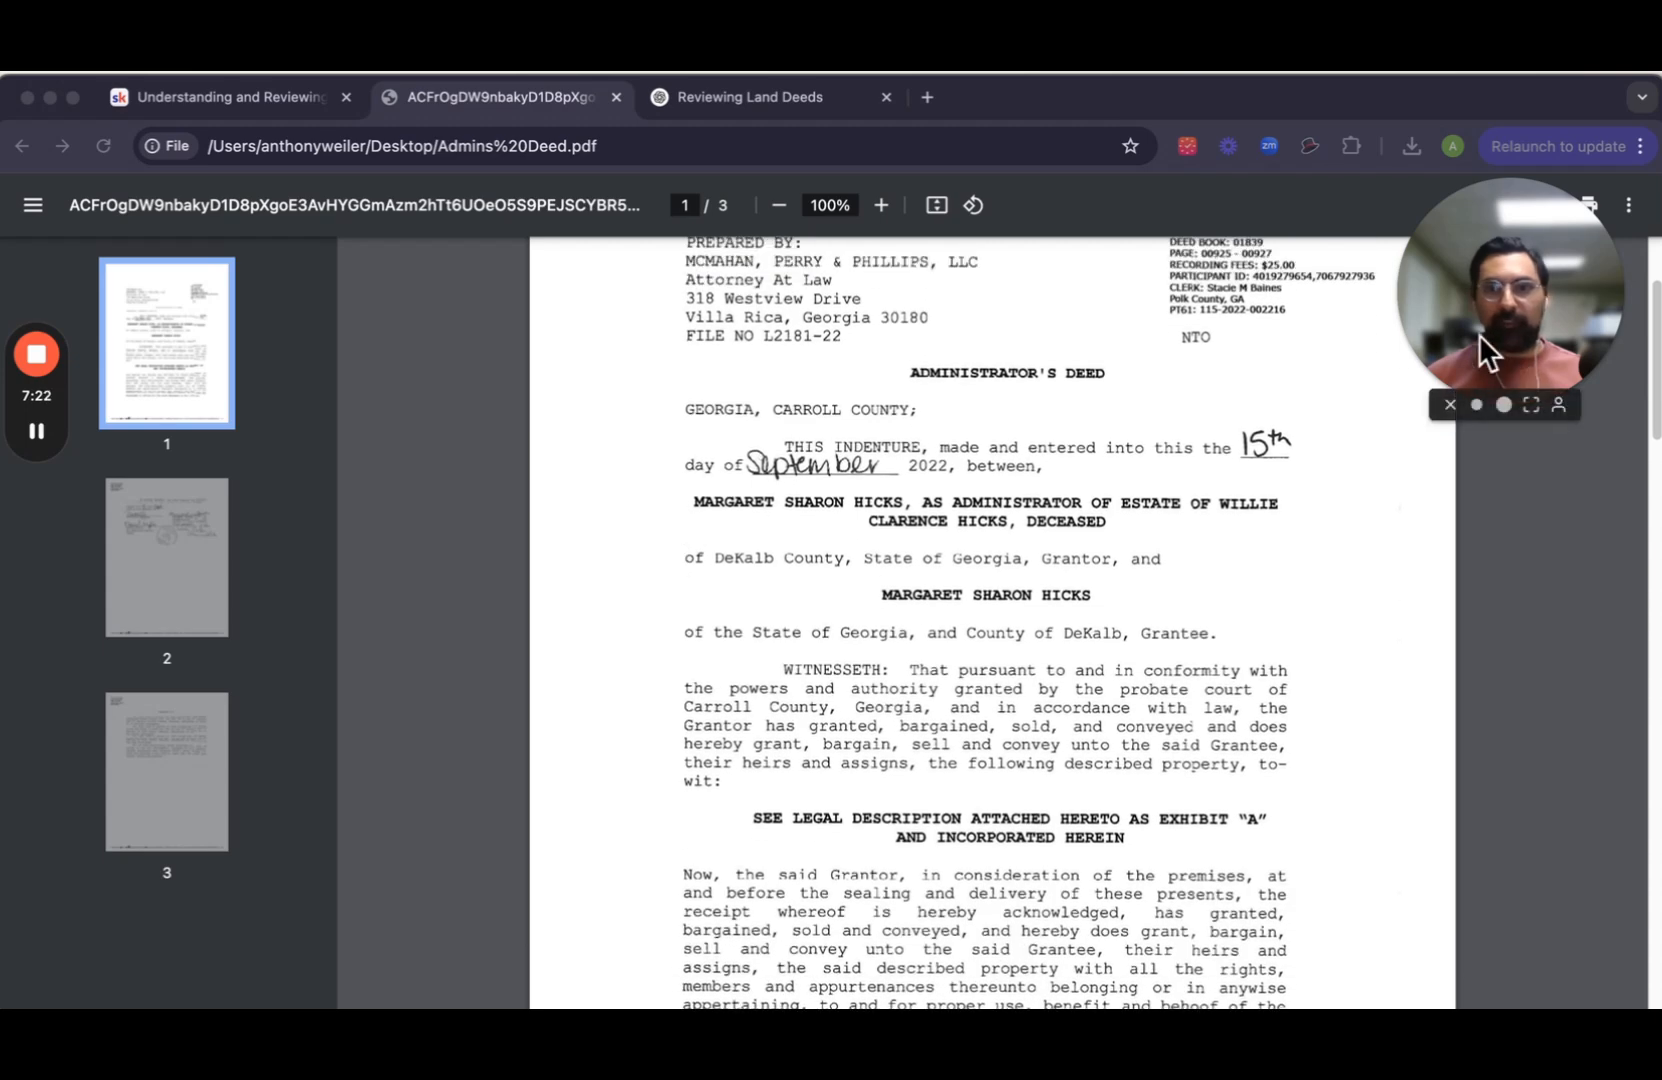
pyautogui.click(780, 205)
pyautogui.click(780, 205)
pyautogui.click(780, 205)
pyautogui.scroll(1, 821, 434)
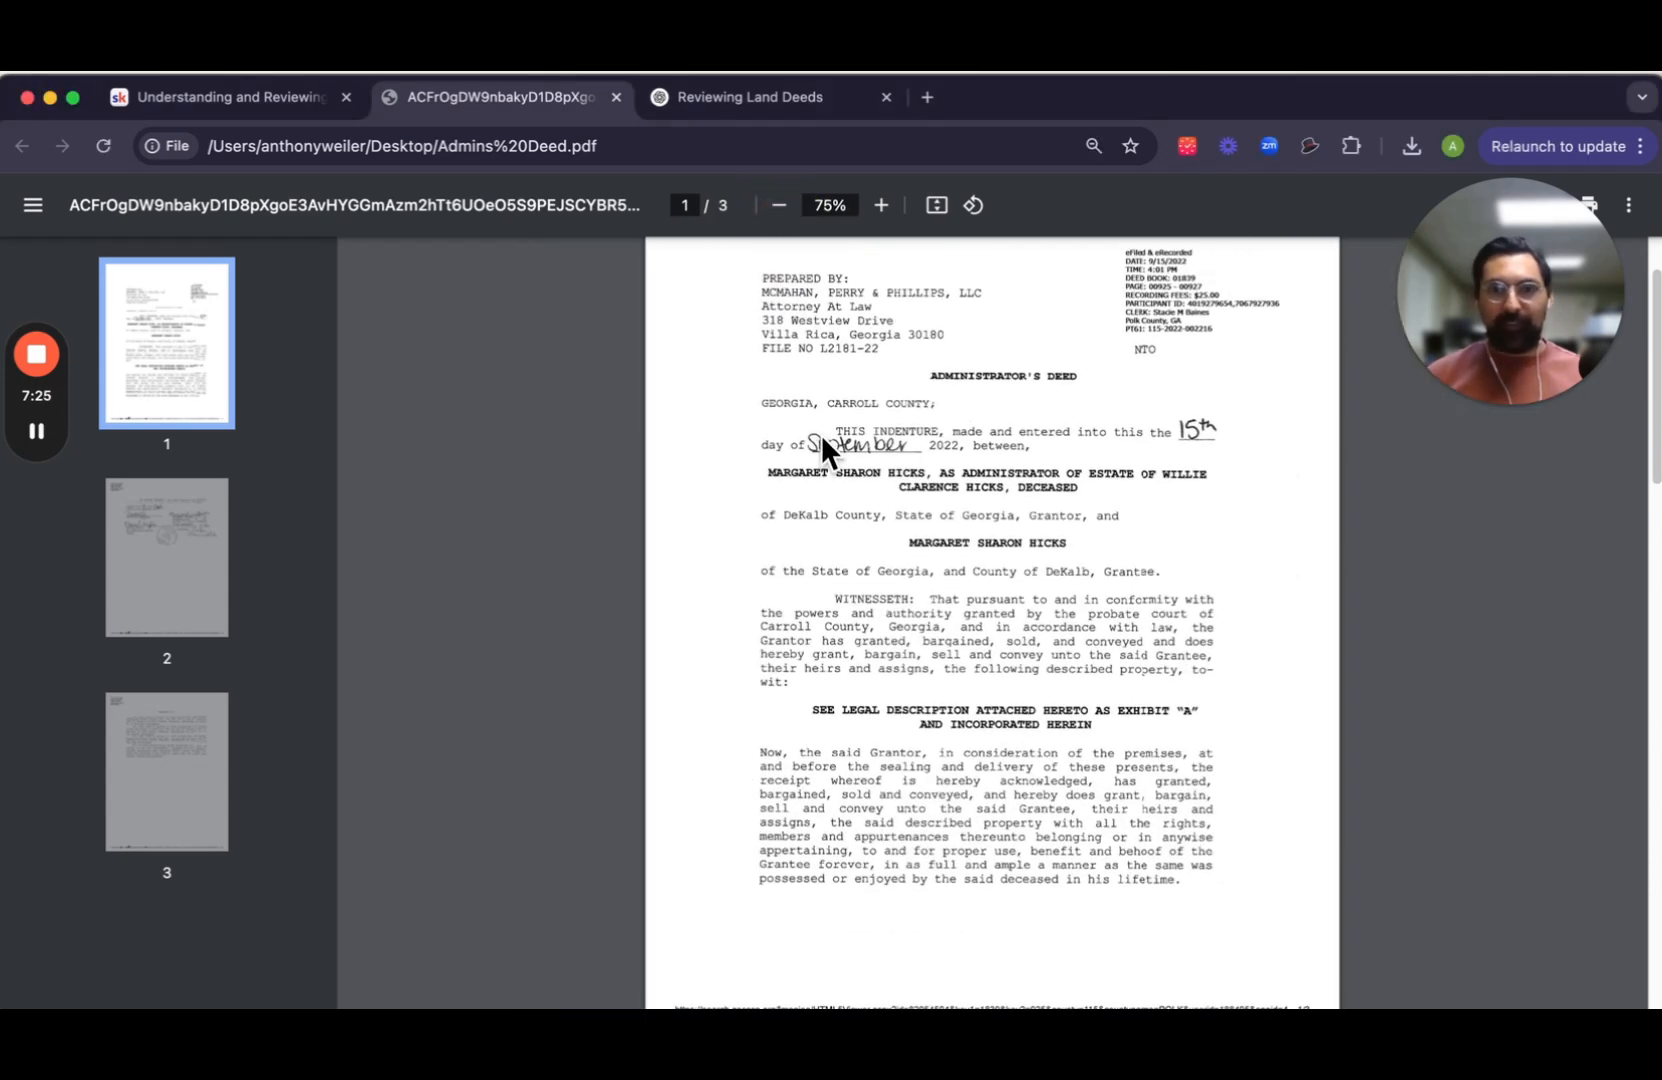
pyautogui.scroll(1, 821, 434)
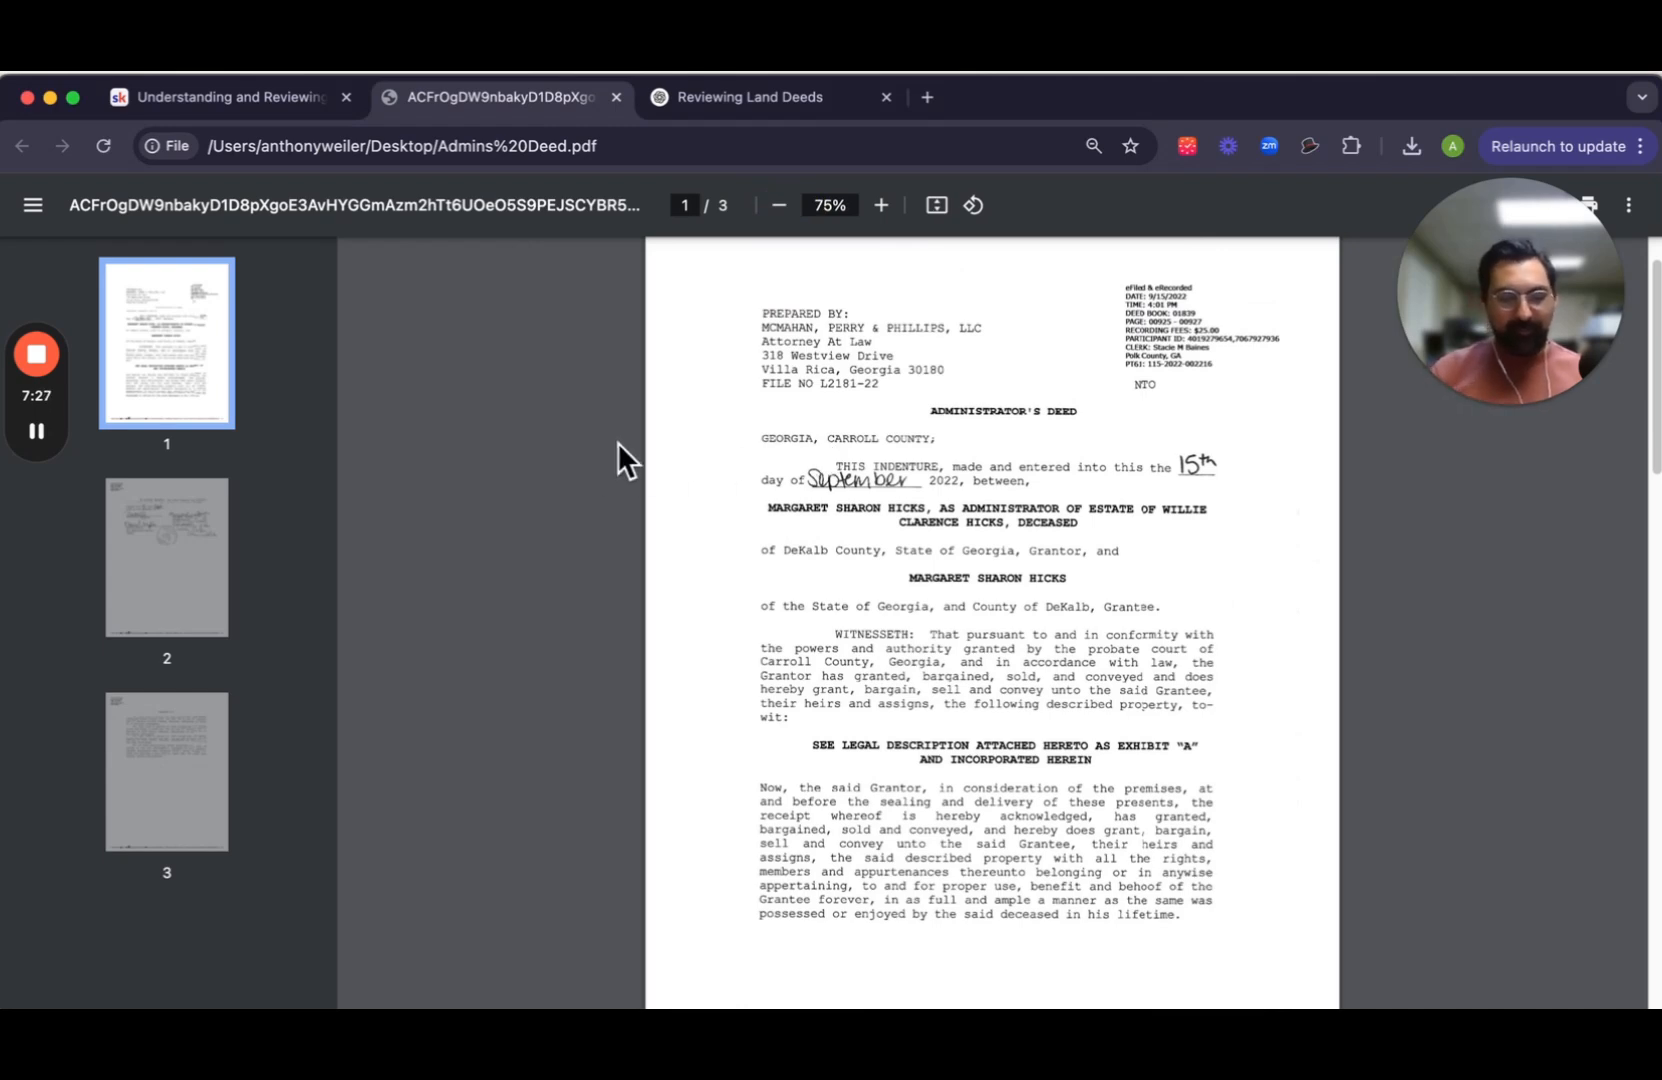
# Step: Capture a screenshot of the deed's first page and attach it to the Reviewing Land Deeds chat message
pyautogui.press('super+shift+4')
pyautogui.moveTo(641, 240); pyautogui.dragTo(1340, 1006)
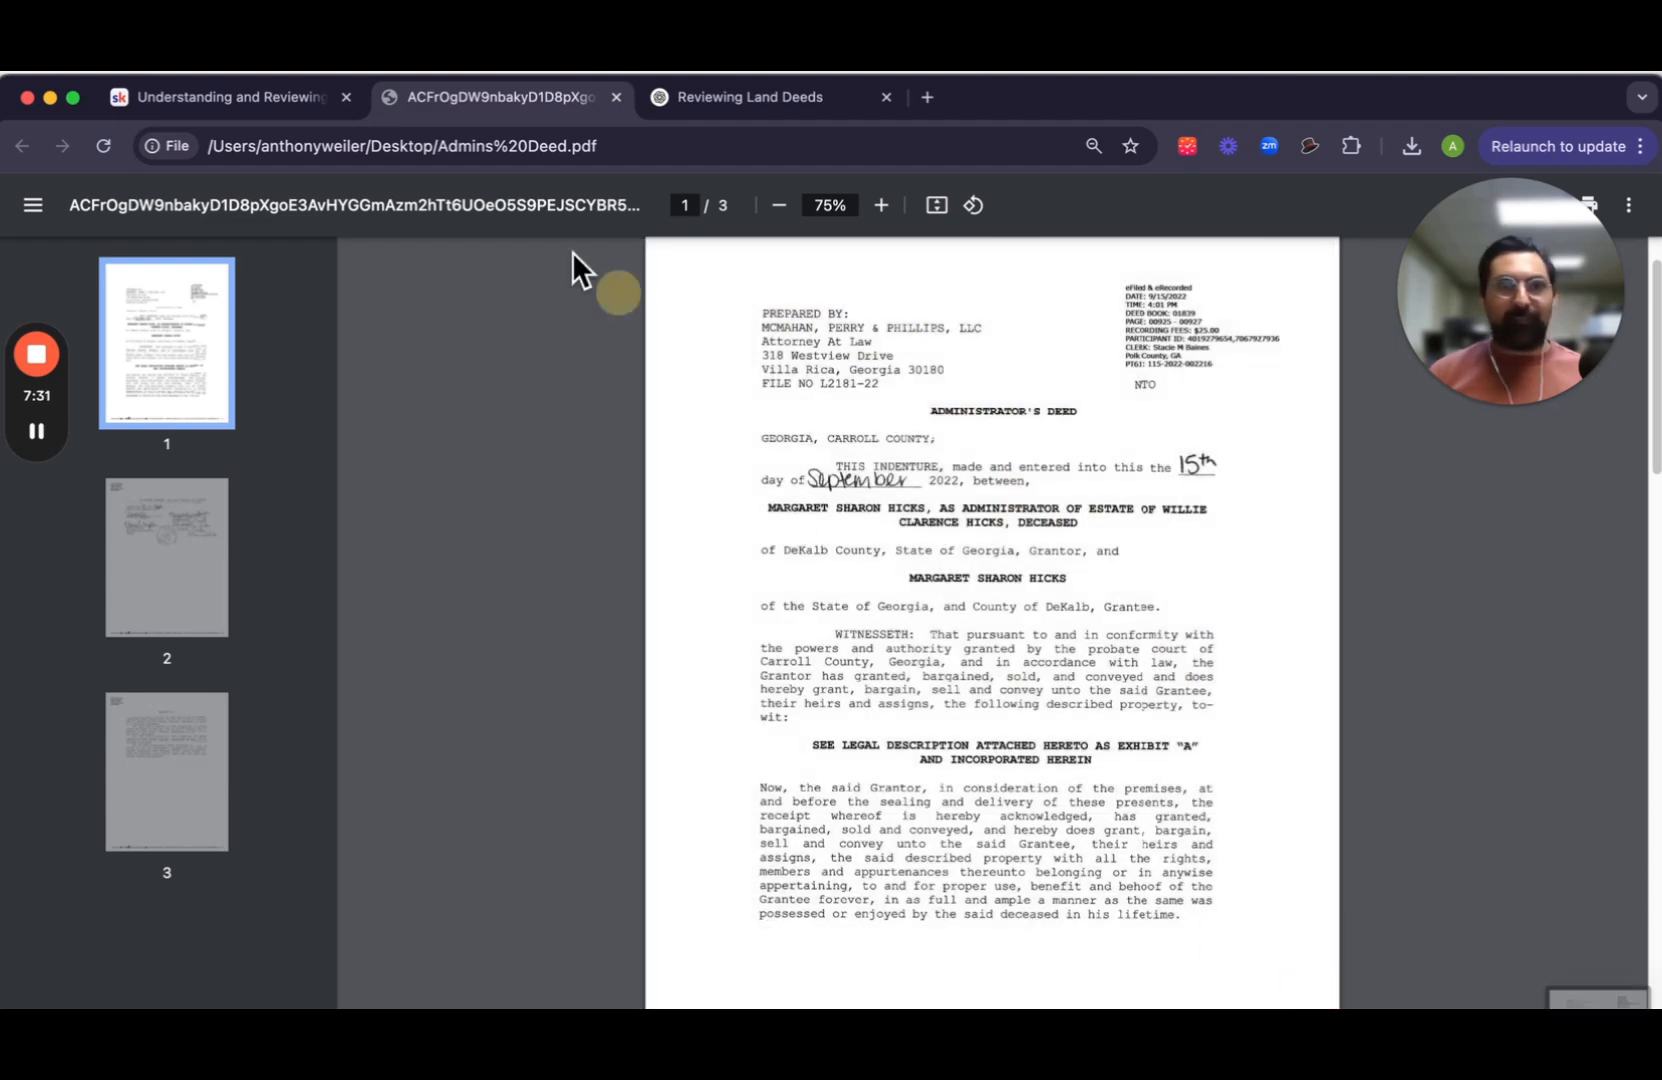
pyautogui.click(780, 97)
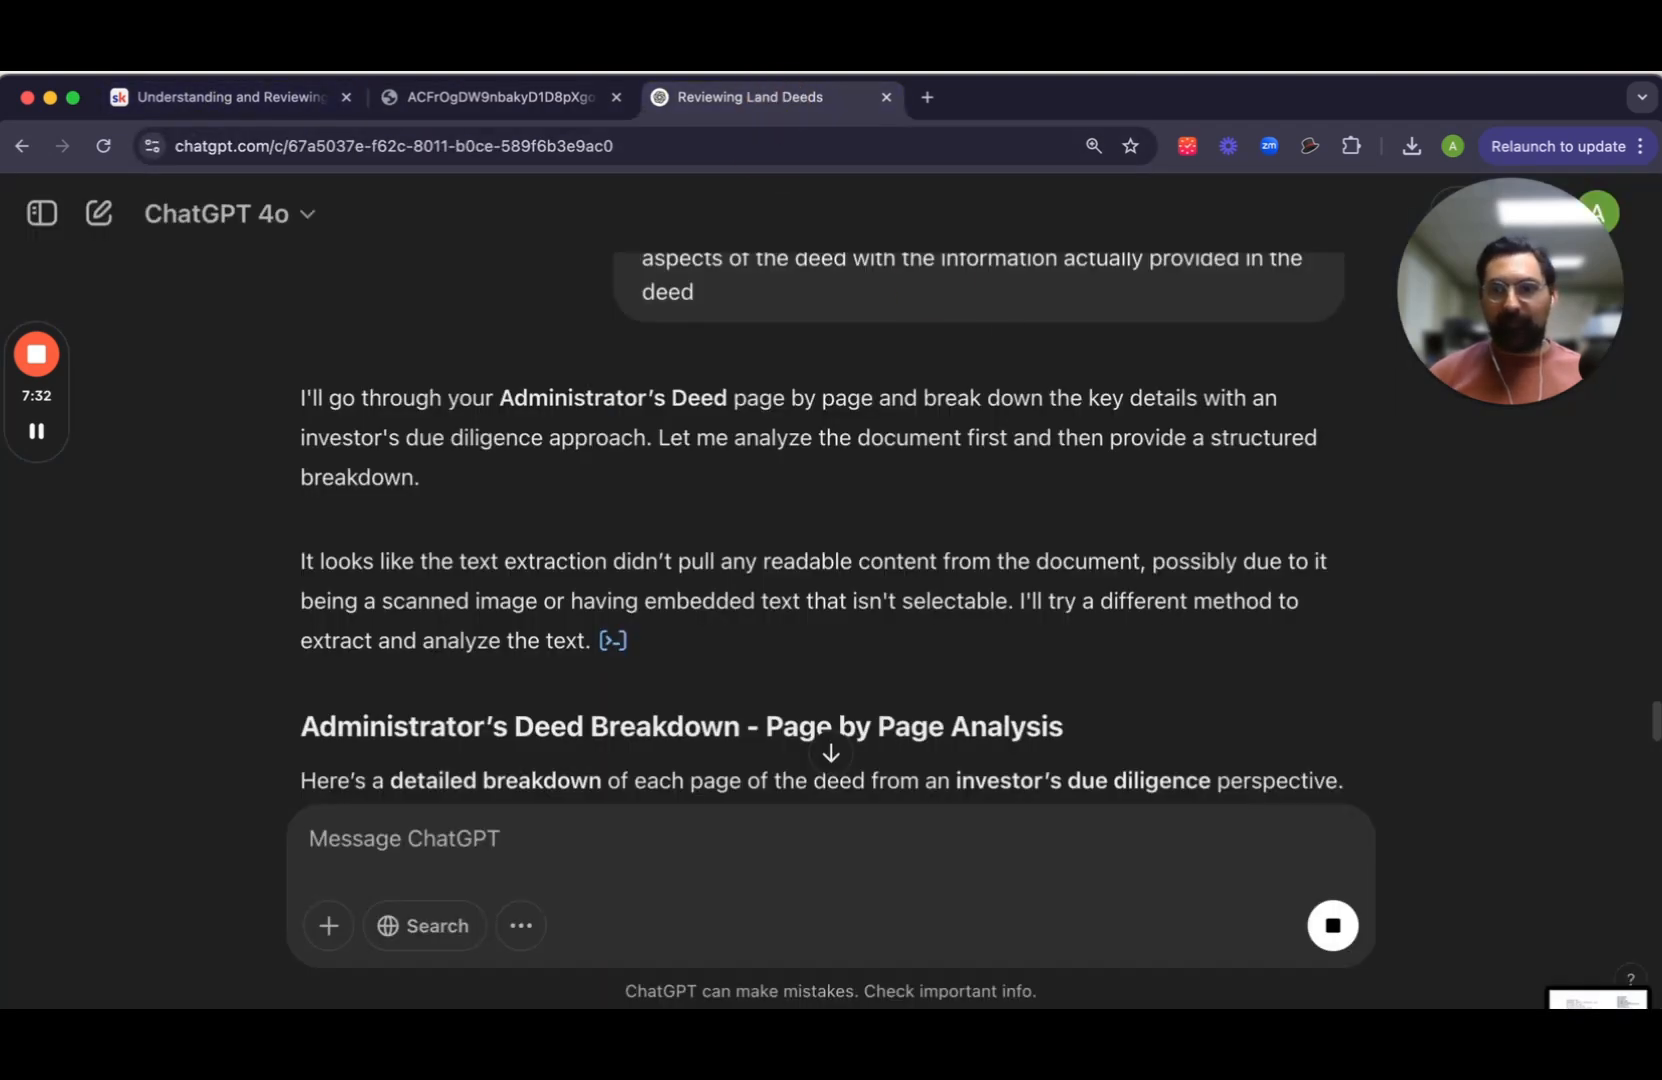
pyautogui.moveTo(1598, 1000); pyautogui.dragTo(827, 725)
# Step: Read the reply's page-by-page breakdown, from the recording information through the grantor, grantee and legal description reference
pyautogui.scroll(-8, 950, 602)
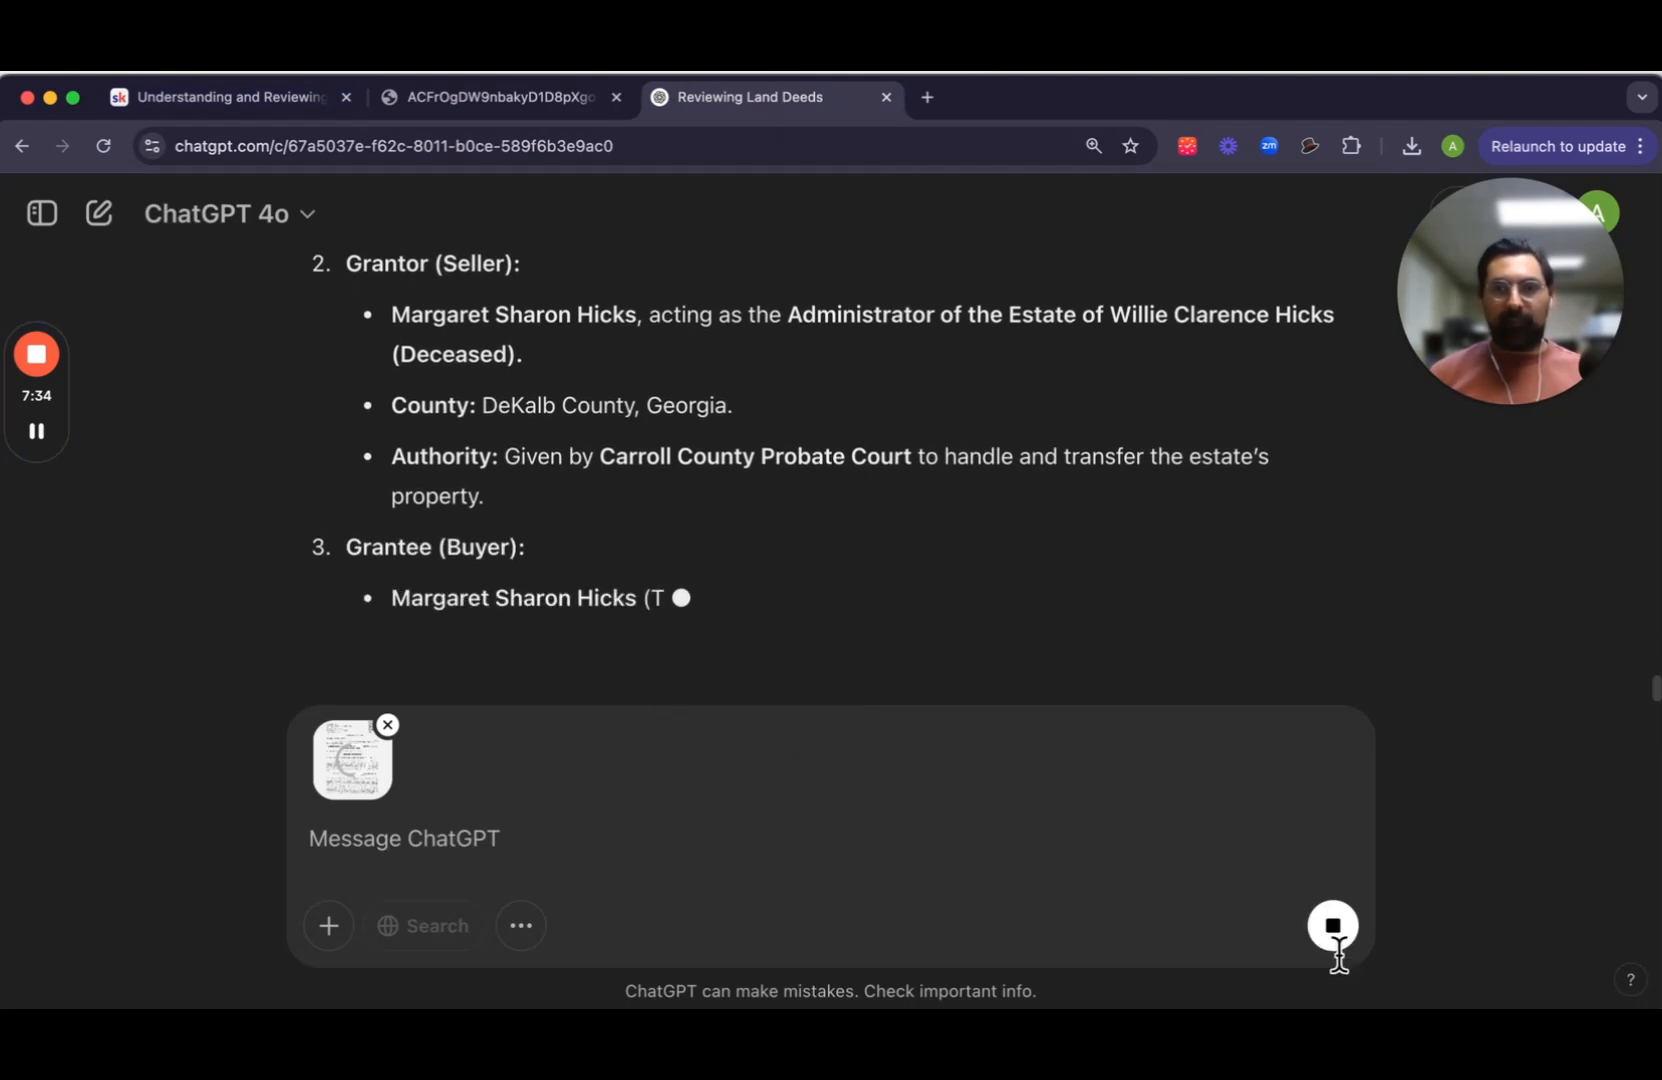
pyautogui.scroll(3, 843, 464)
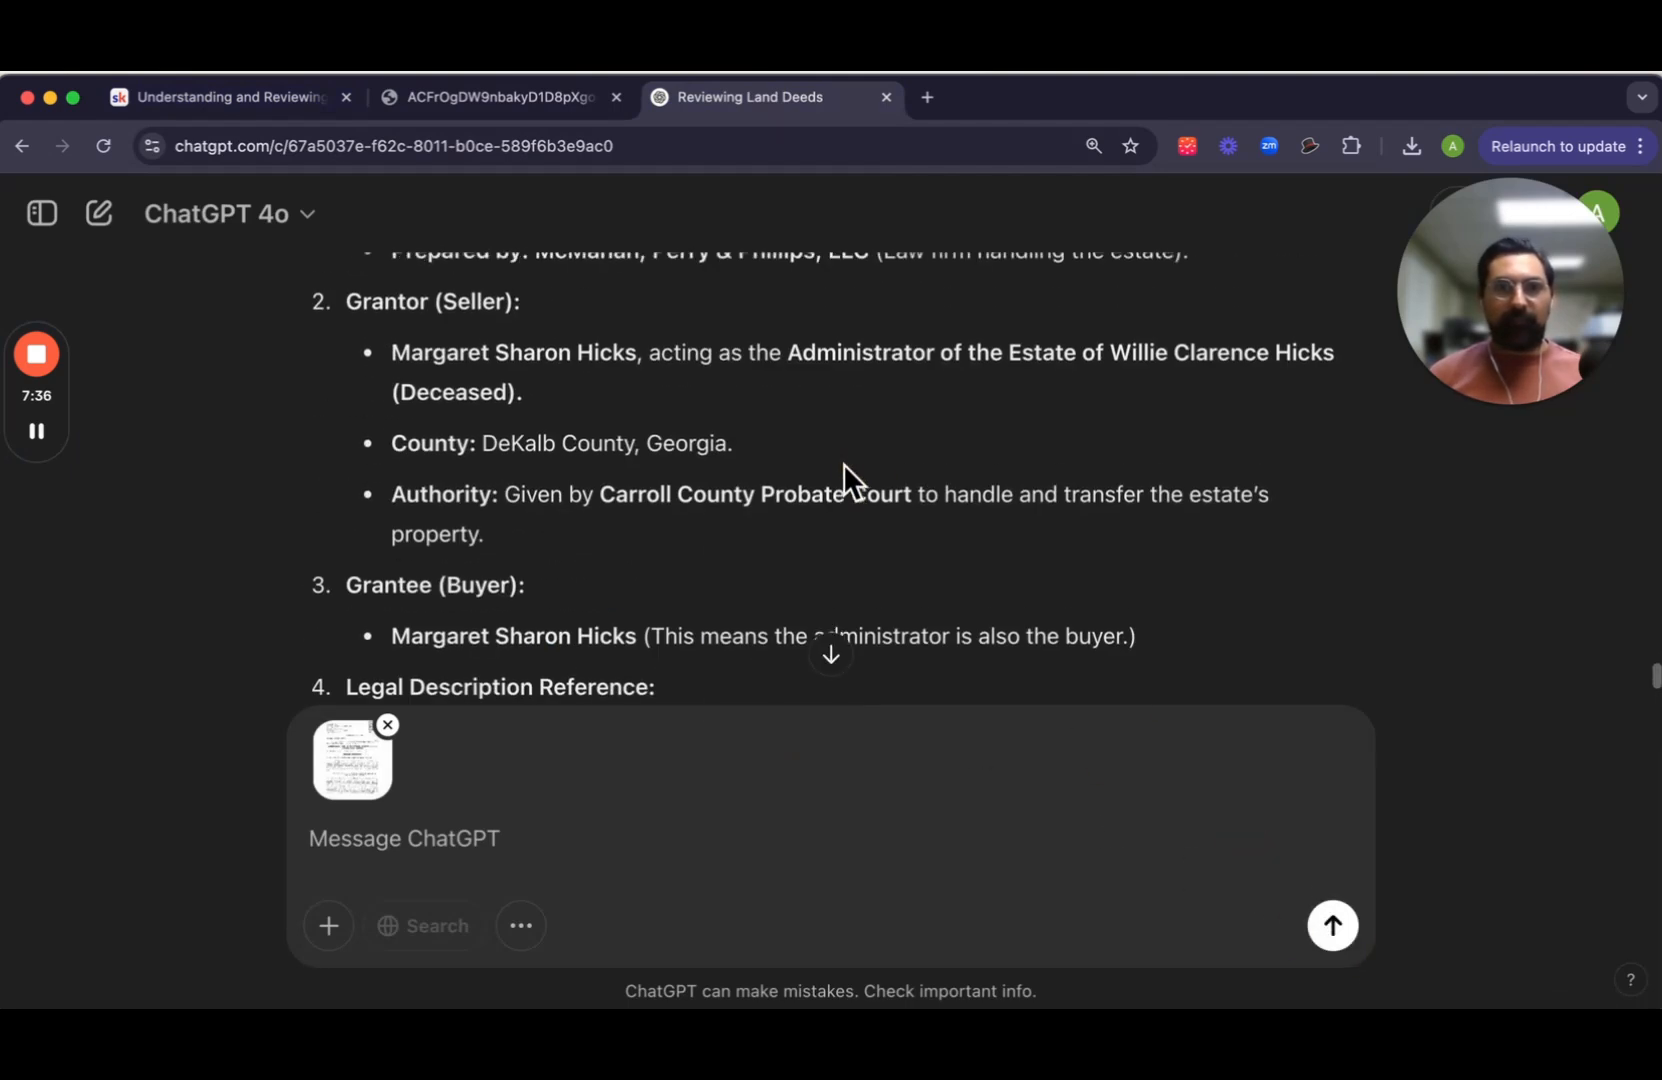
pyautogui.scroll(4, 843, 464)
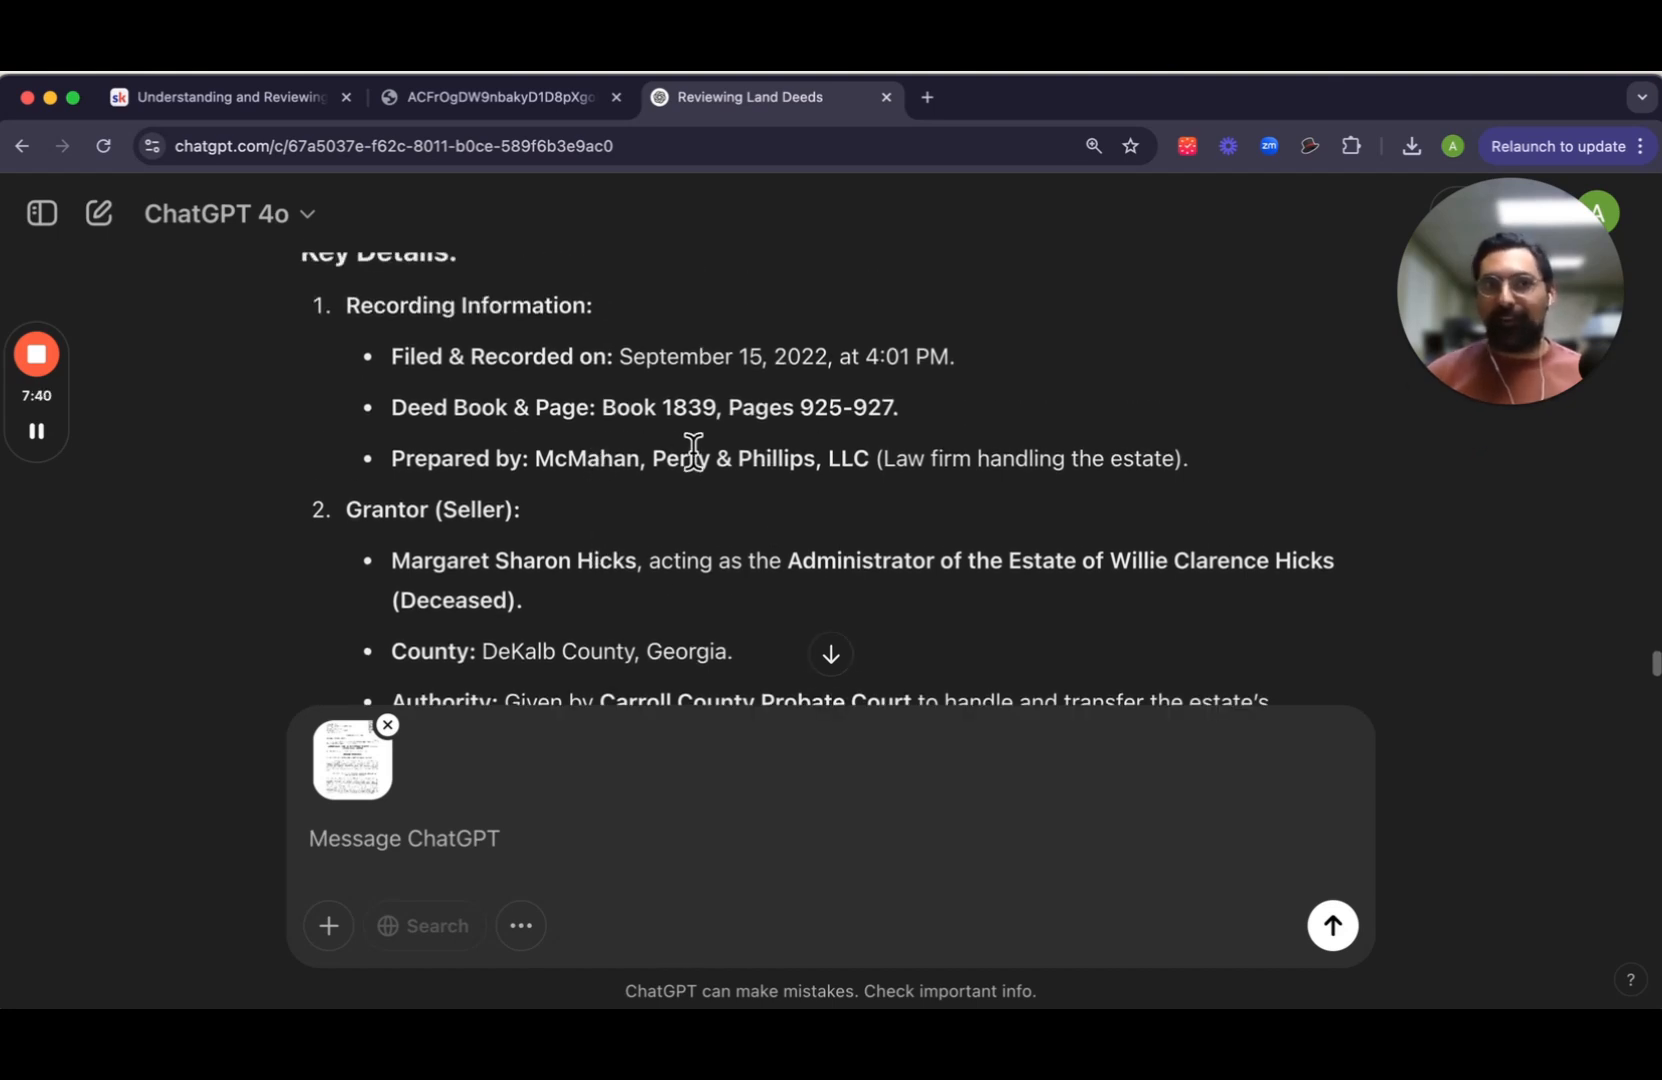
pyautogui.scroll(-8, 697, 460)
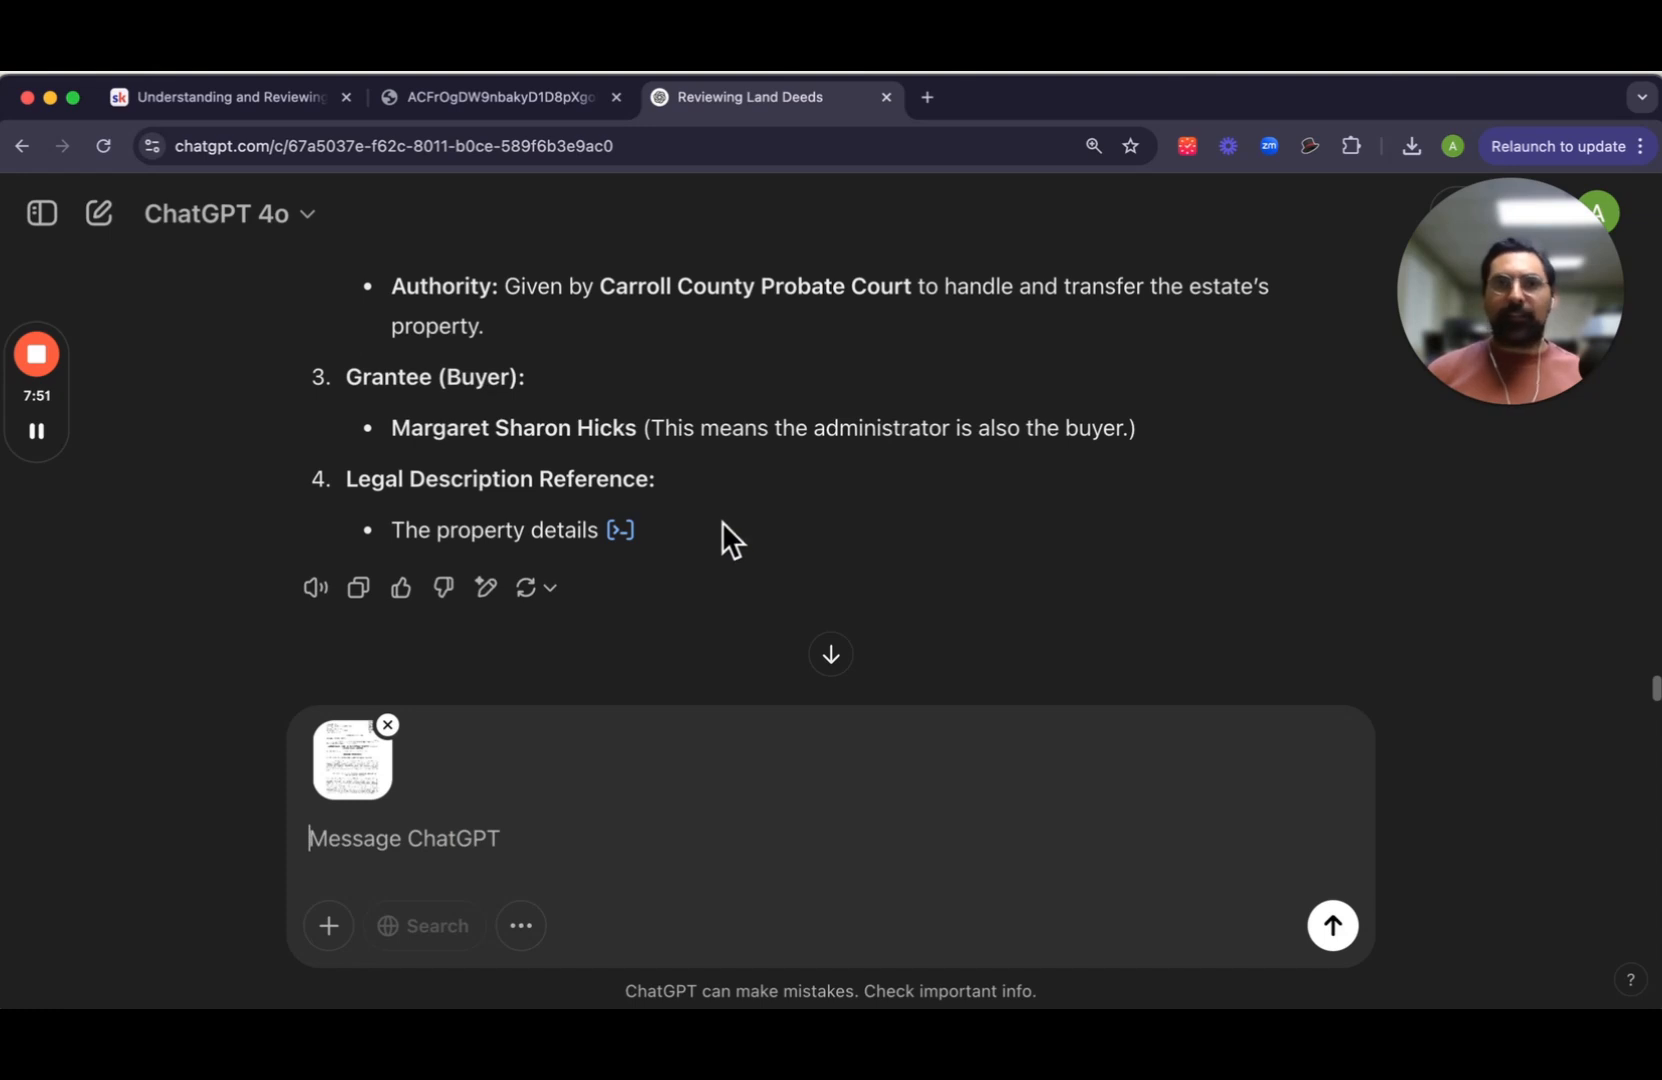
pyautogui.click(430, 90)
pyautogui.click(714, 92)
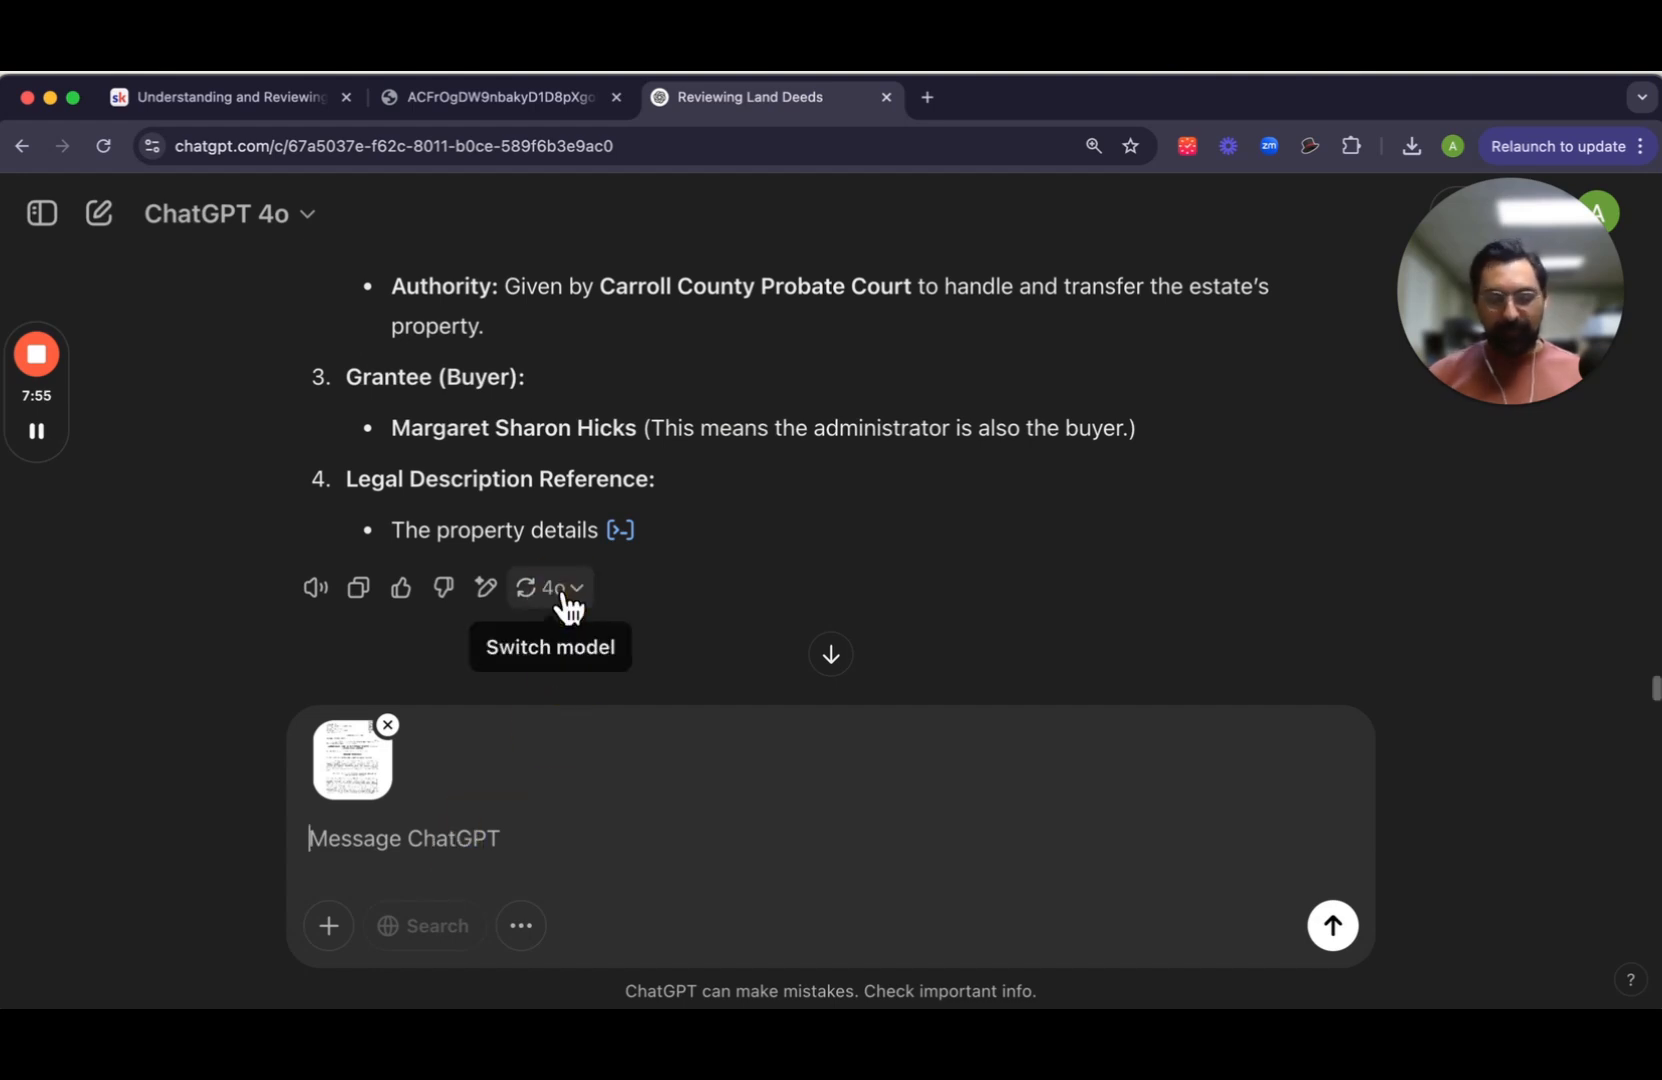
# Step: Write "Great, thank you. Please act as a title expert and breakdown this first page of the deed" with the attached screenshot
pyautogui.write('Great, thank y')
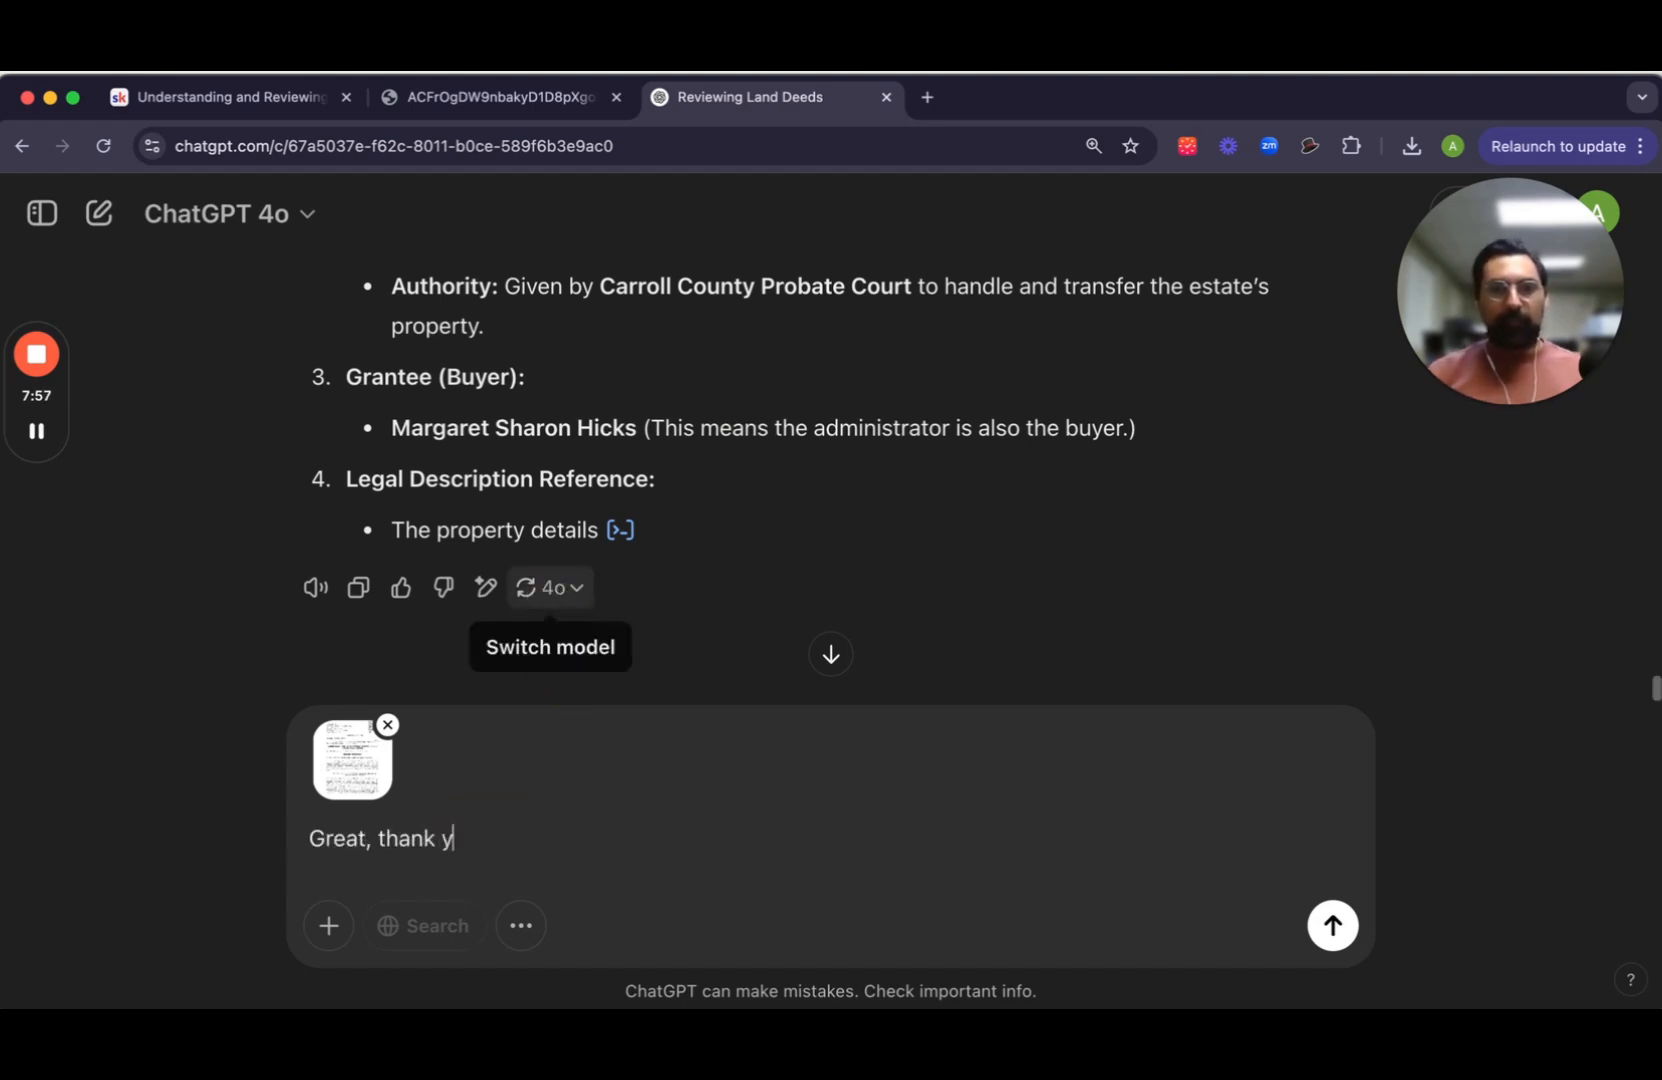
pyautogui.write('ou. p')
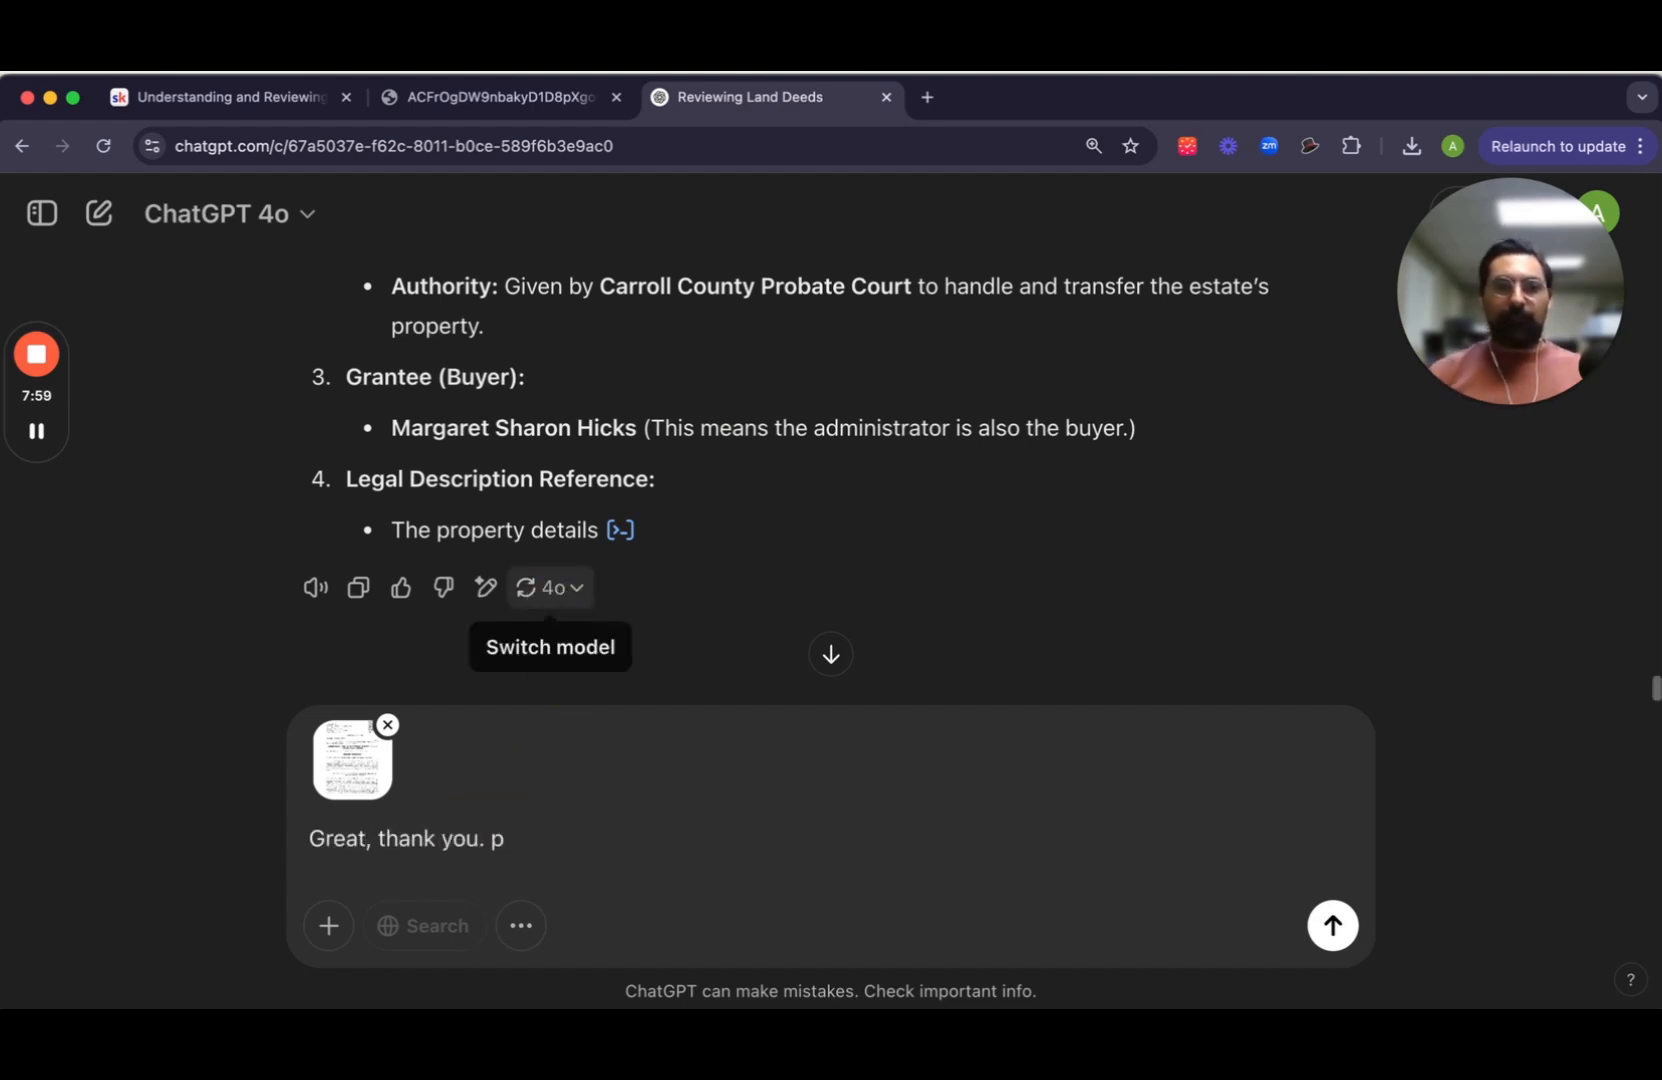
pyautogui.write('leaslease act as a ')
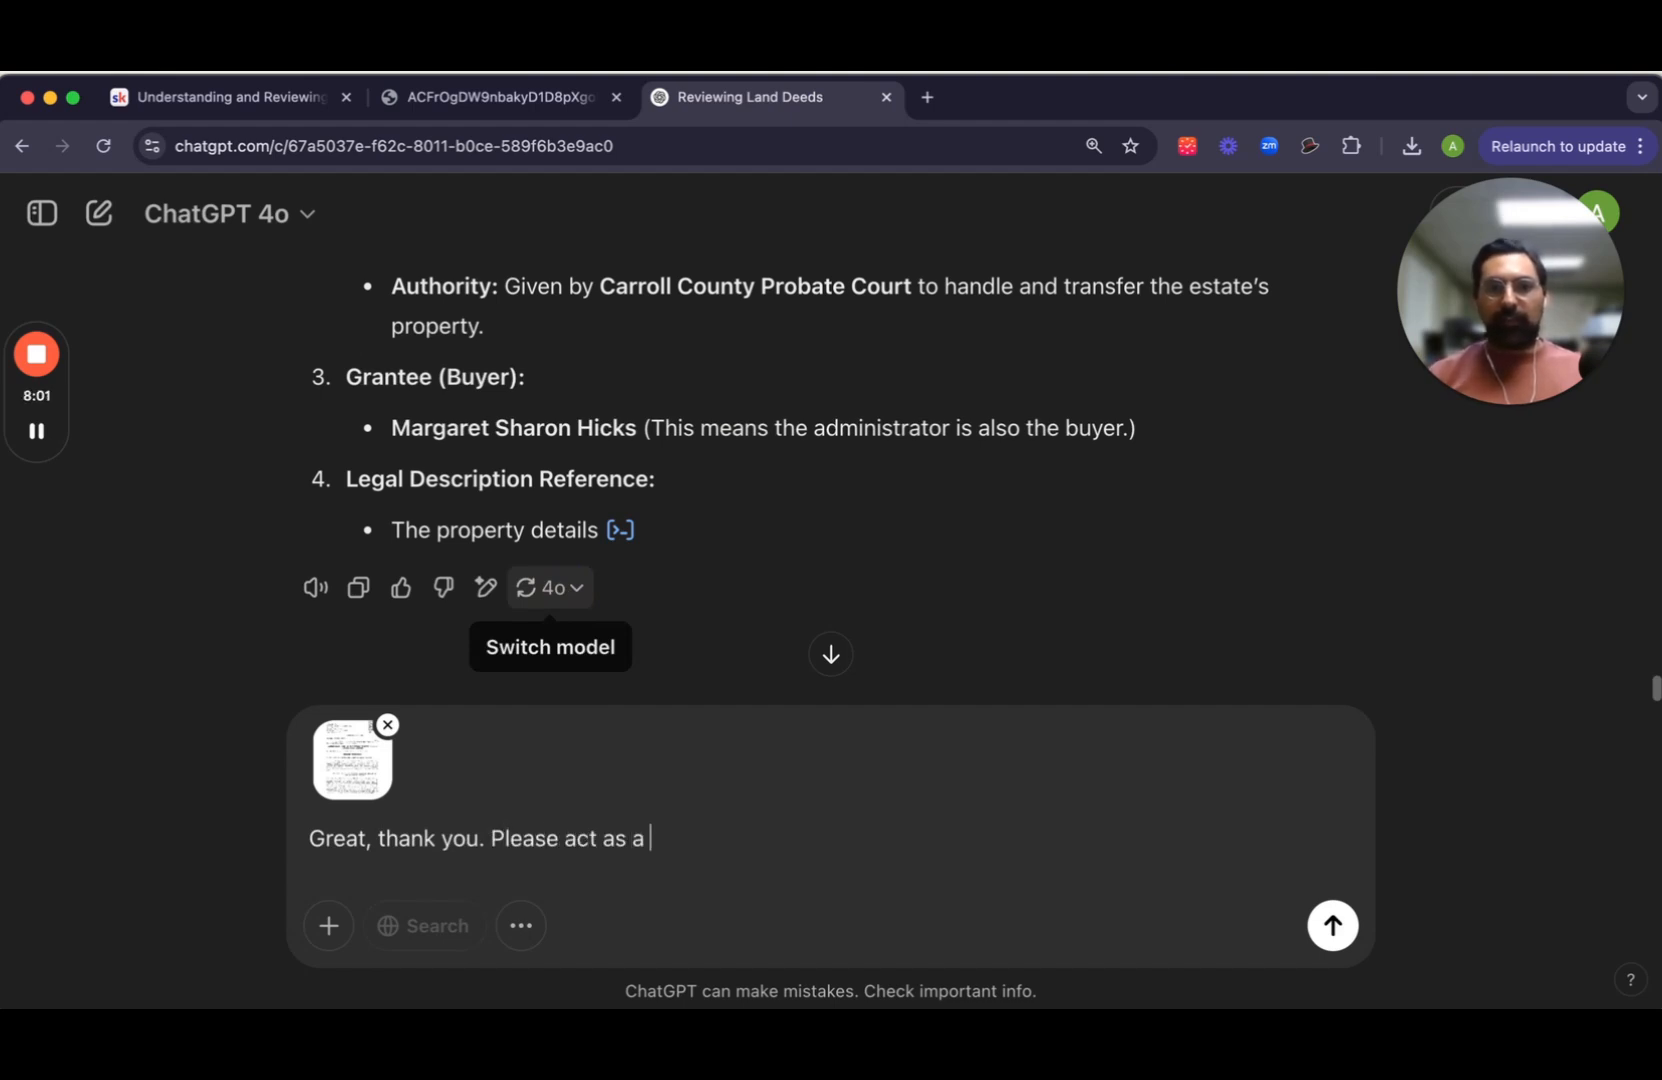
pyautogui.write('title expert and ')
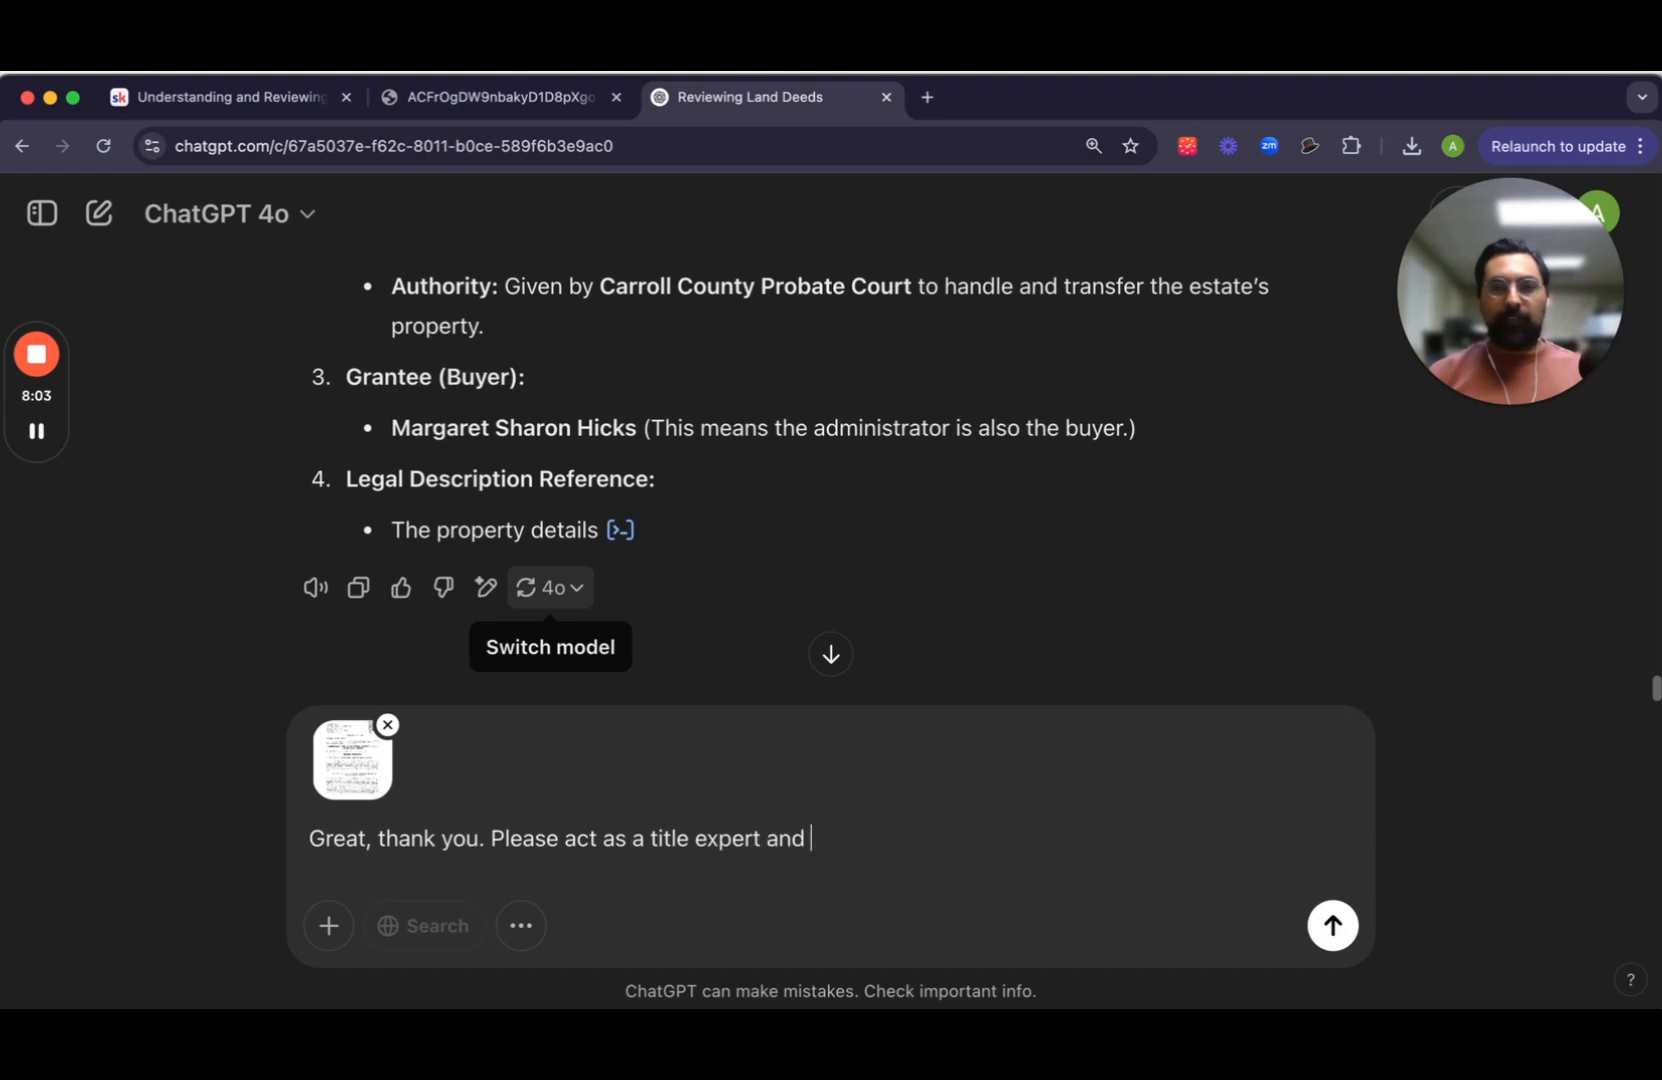
pyautogui.write('breakdown the f')
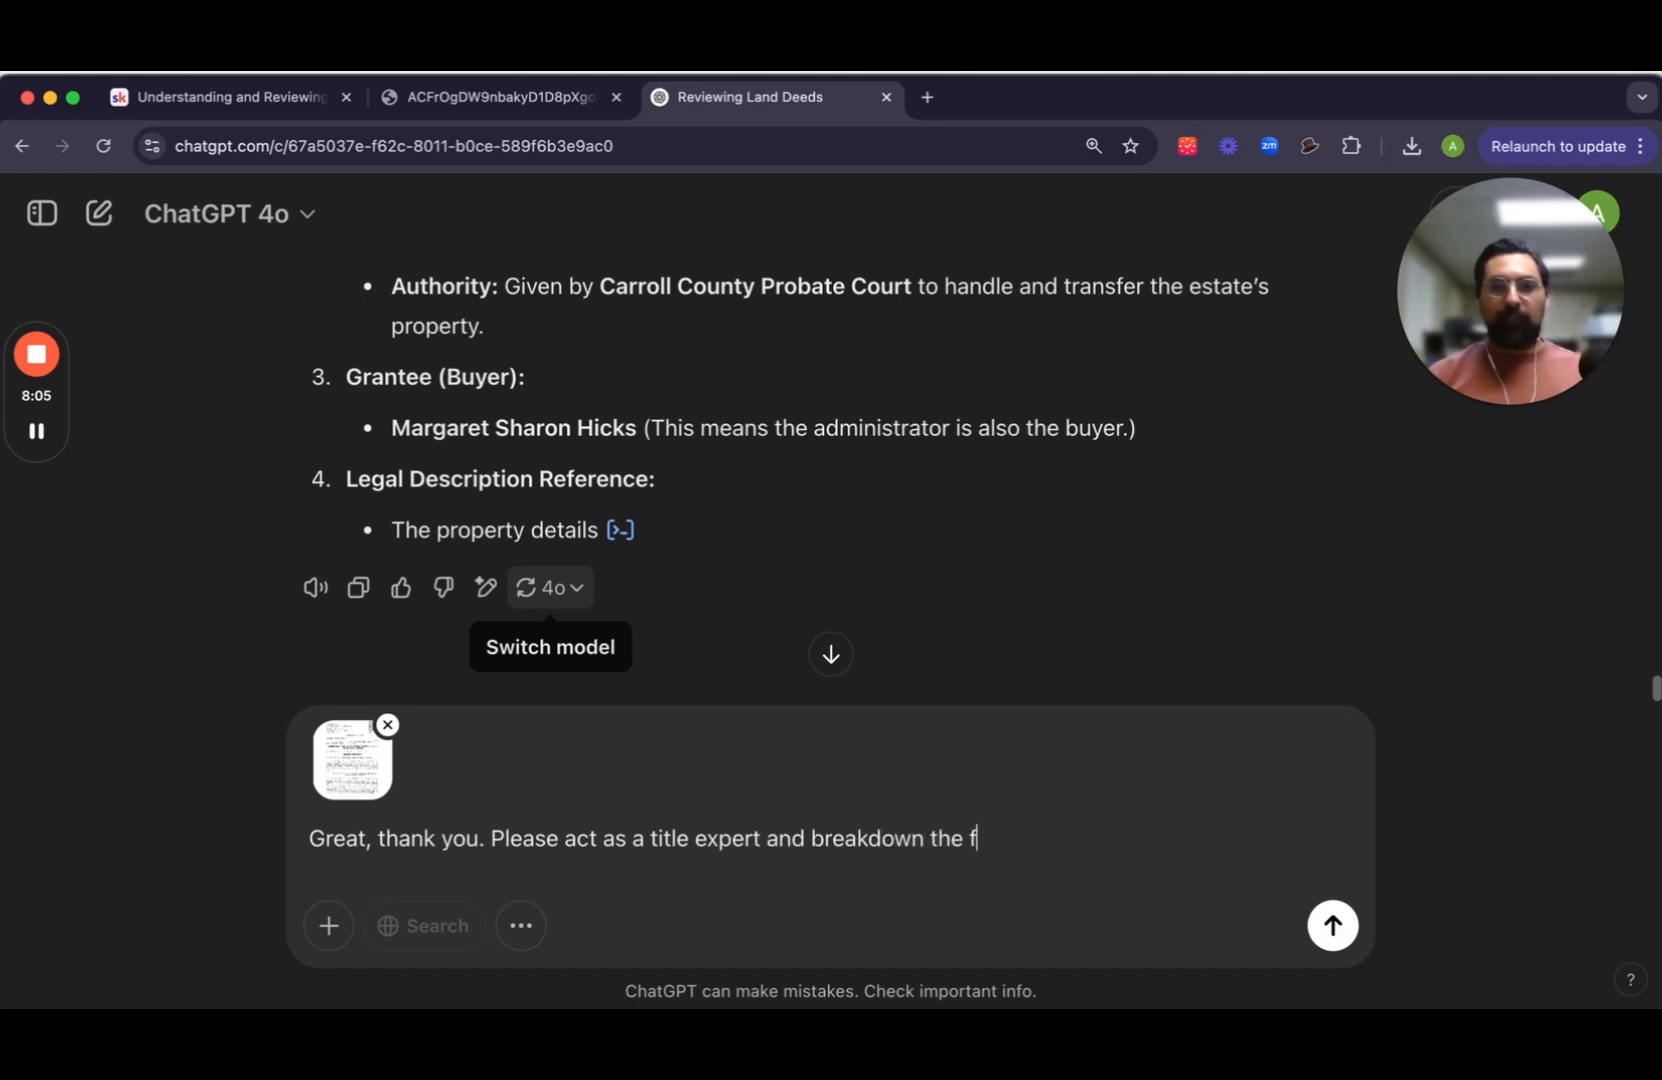
pyautogui.press('BackSpace')
pyautogui.press('BackSpace')
pyautogui.press('BackSpace')
pyautogui.write('is first page of t')
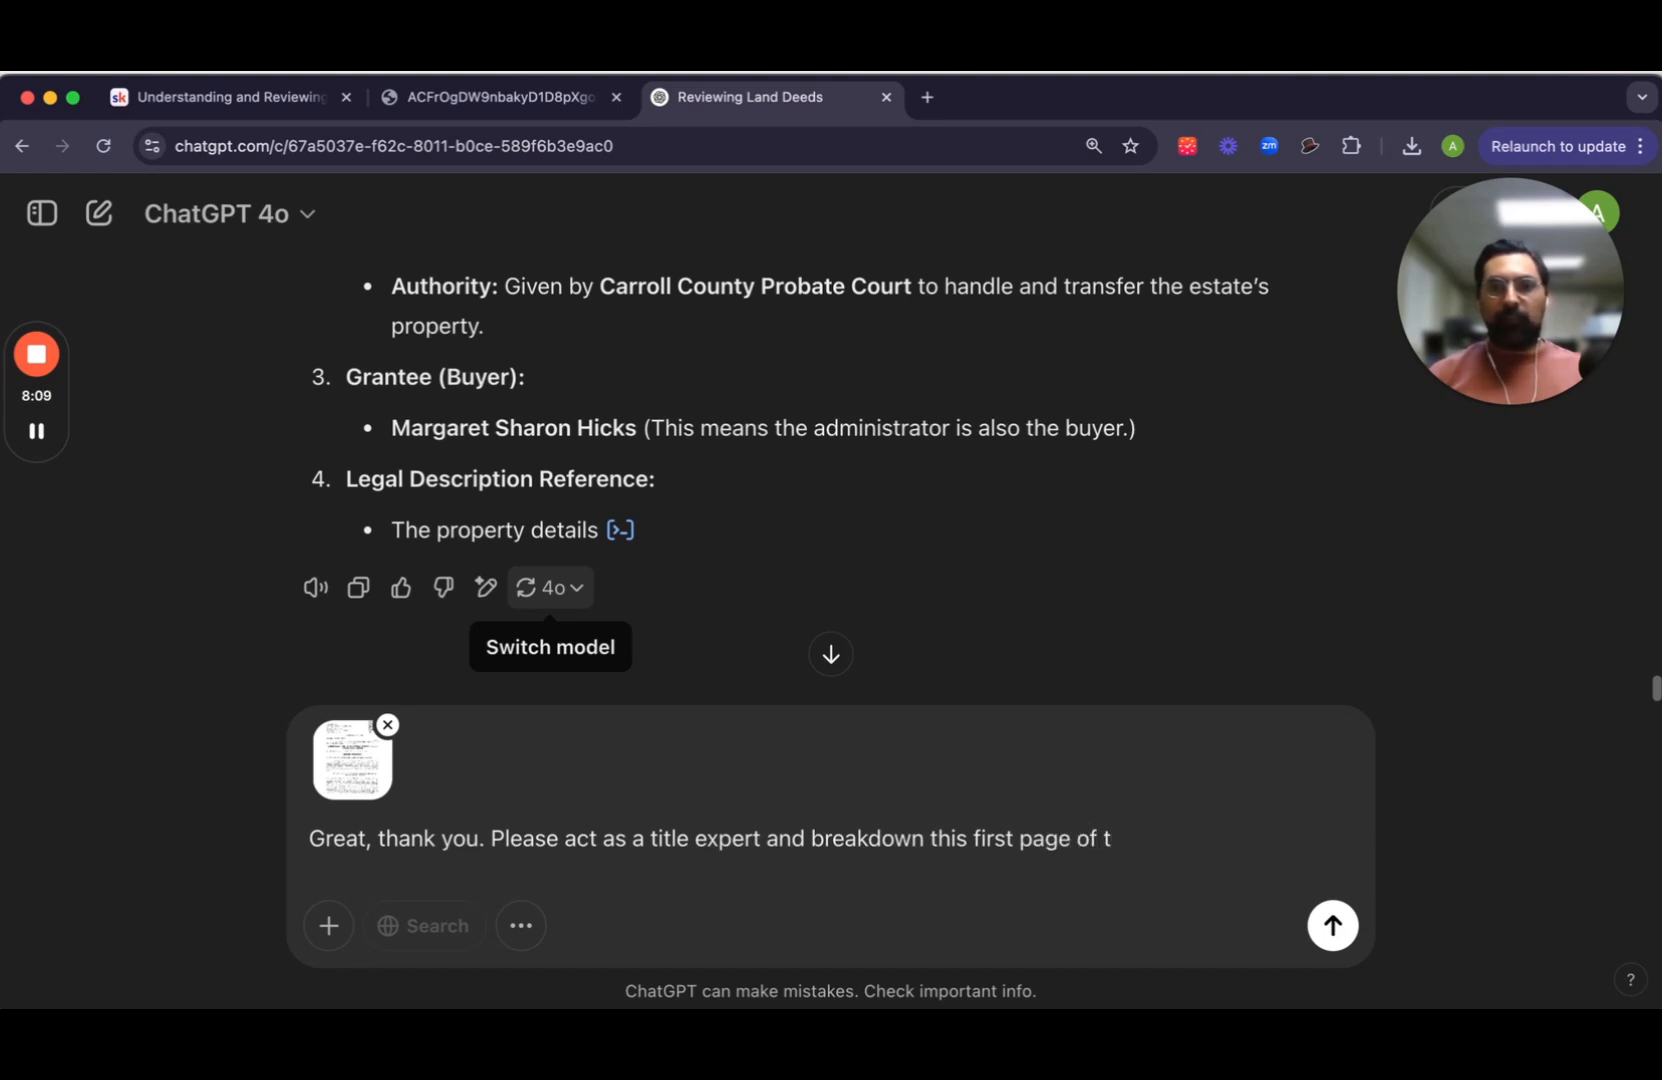
pyautogui.write('eh deed')
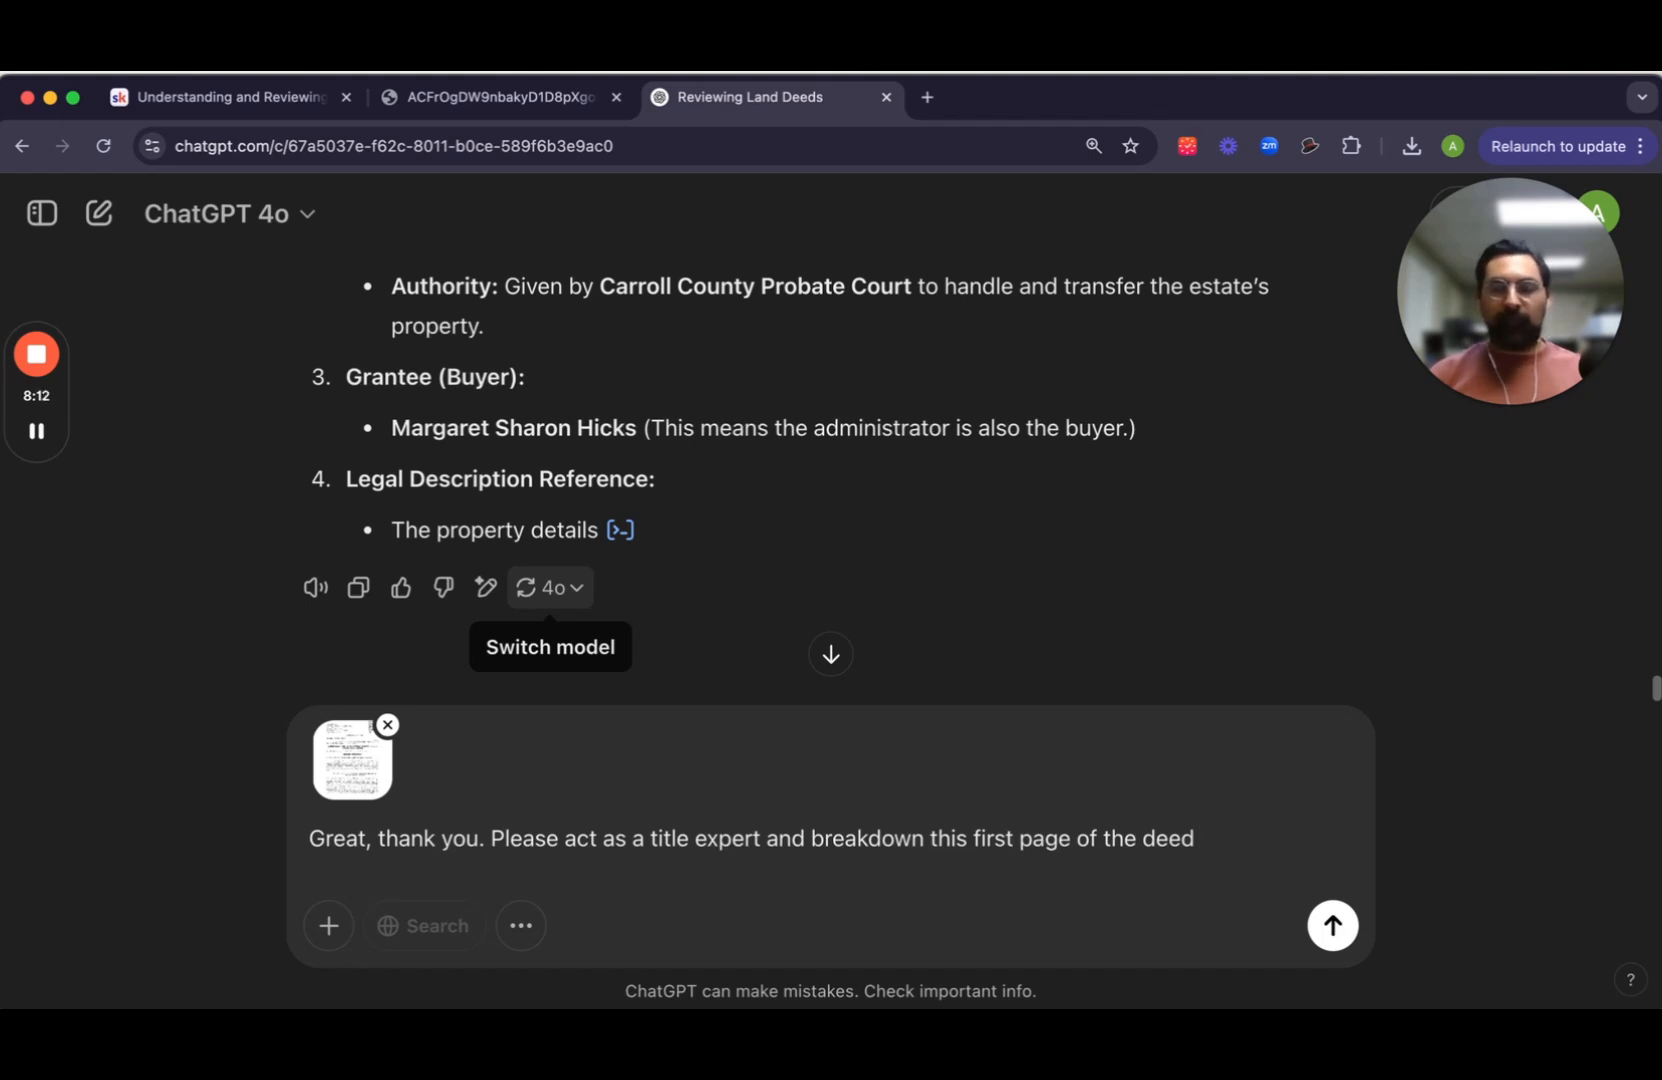
# Step: Continue the message with "clearly explaining every important aspect to someone looking to"
pyautogui.write(' dfclearly explain')
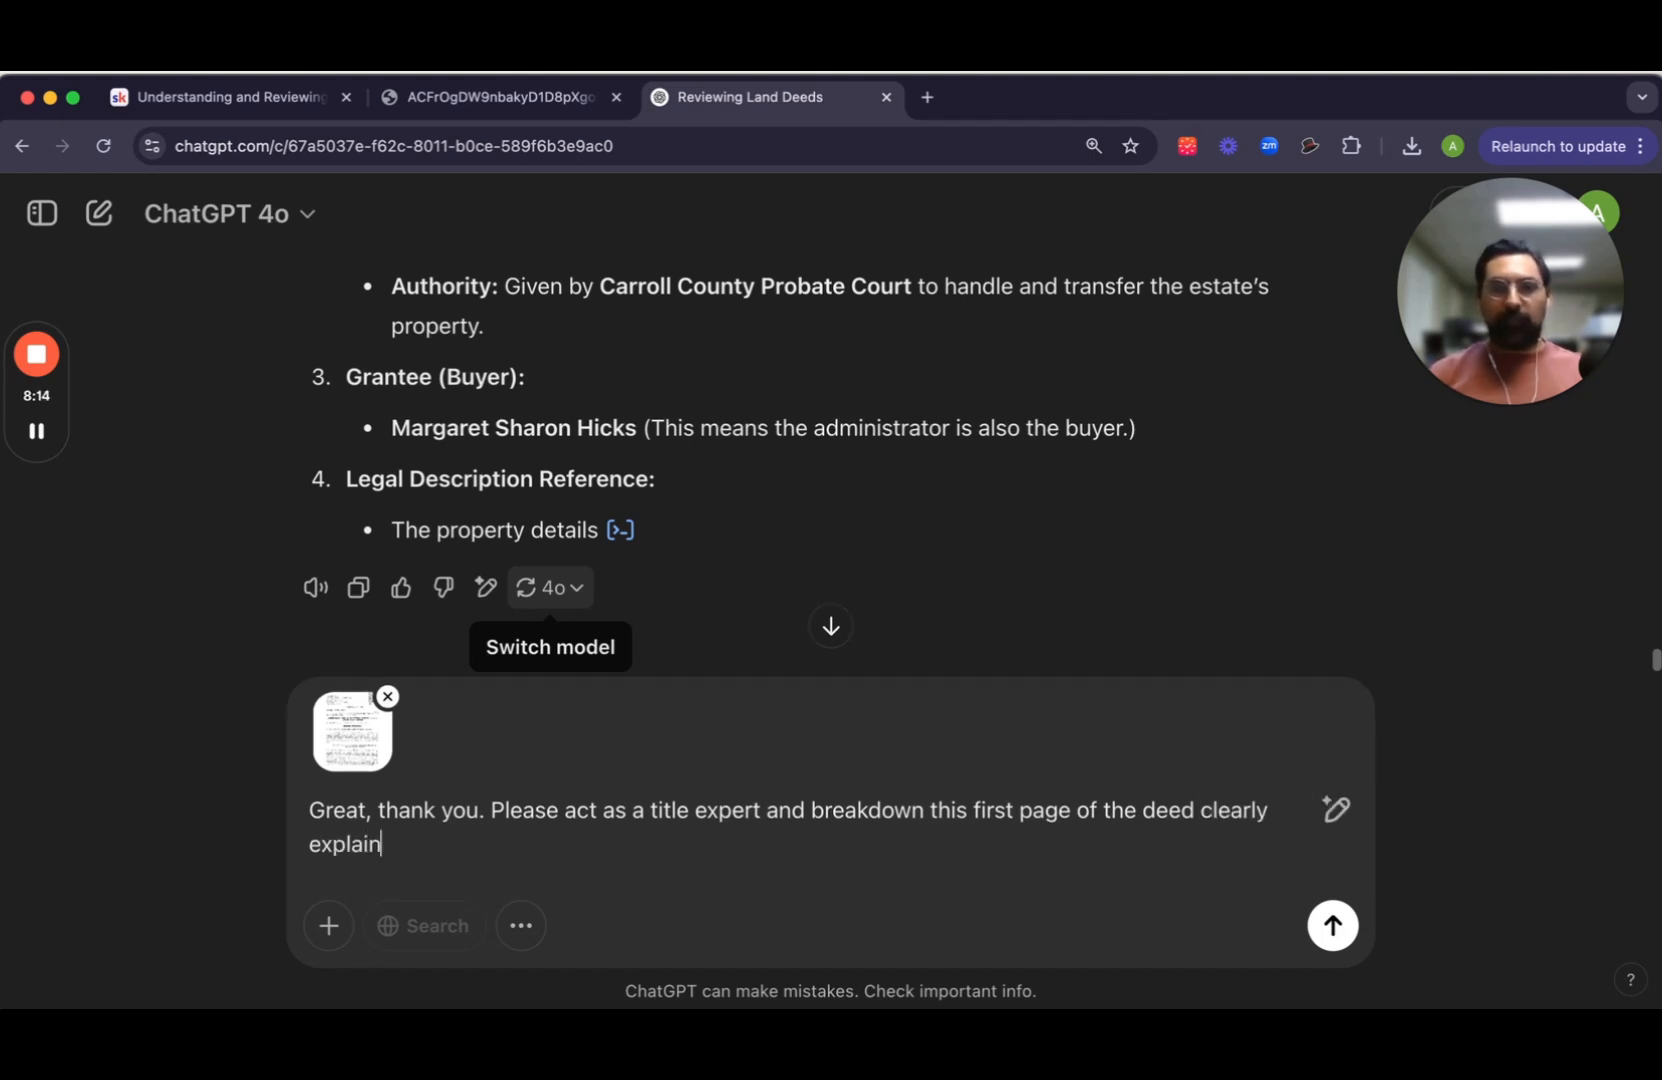
pyautogui.write('ing every impor')
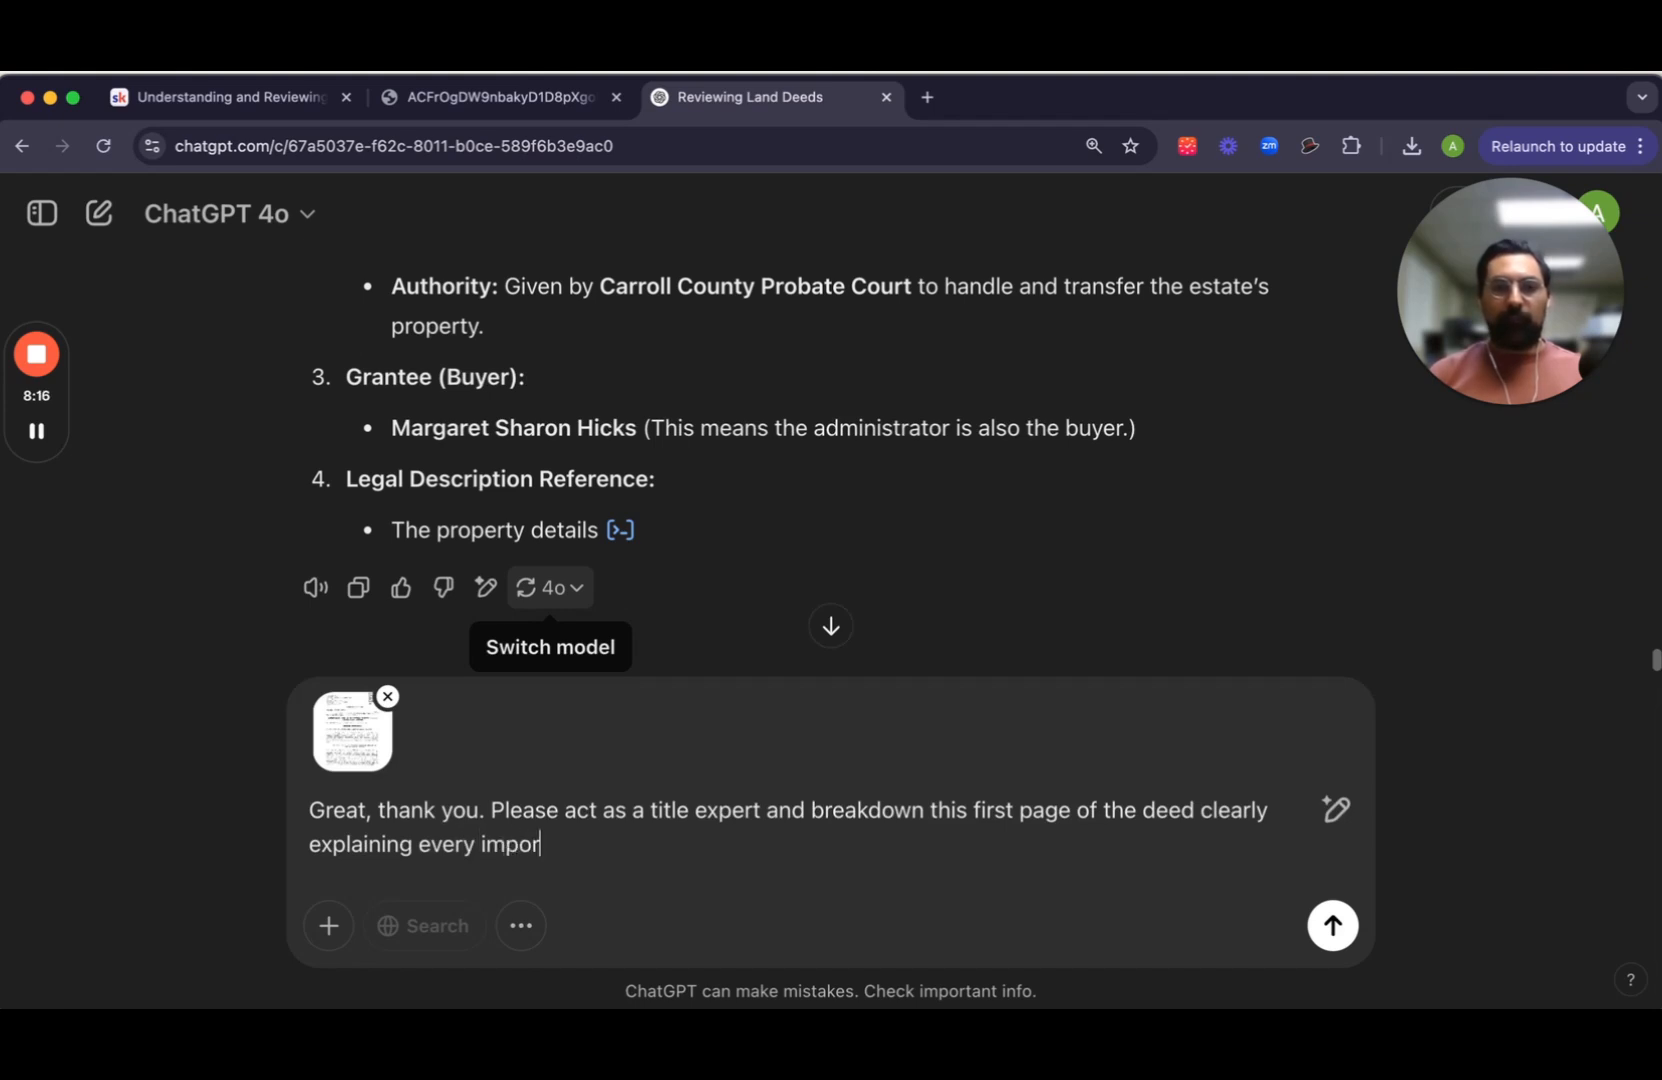
pyautogui.write('tant aspect t')
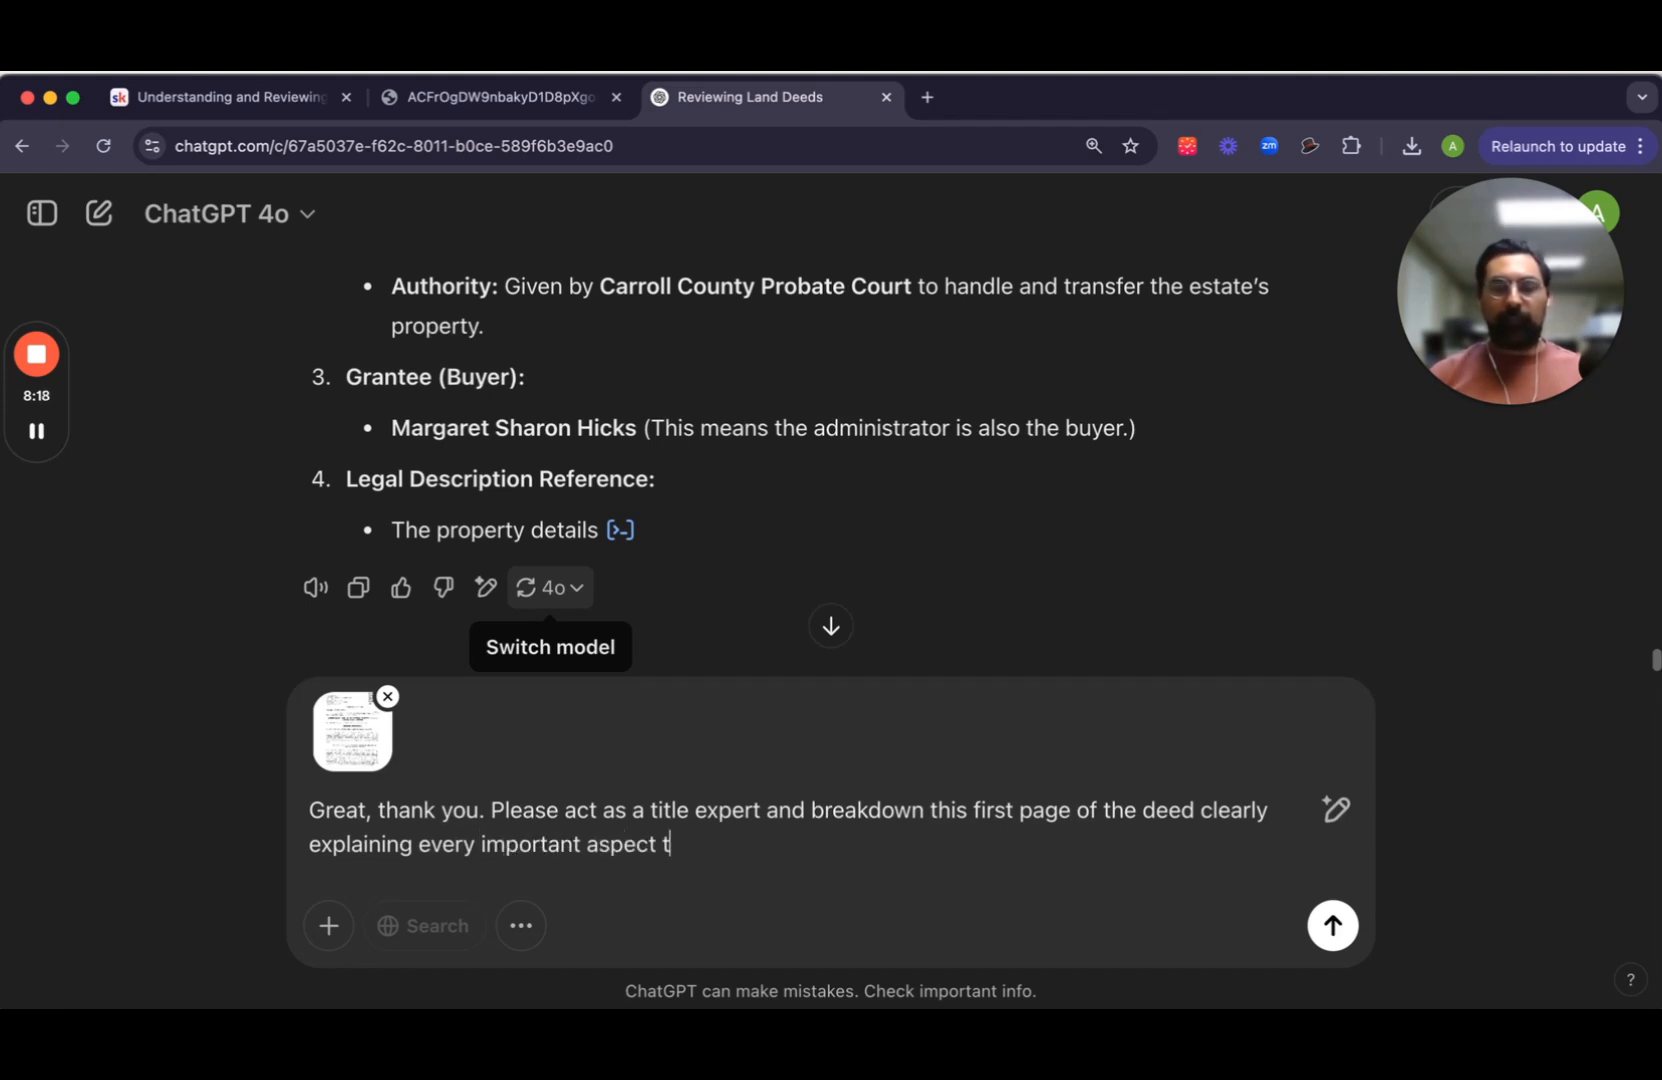
pyautogui.write('o soemone')
pyautogui.press('BackSpace')
pyautogui.press('BackSpace')
pyautogui.press('BackSpace')
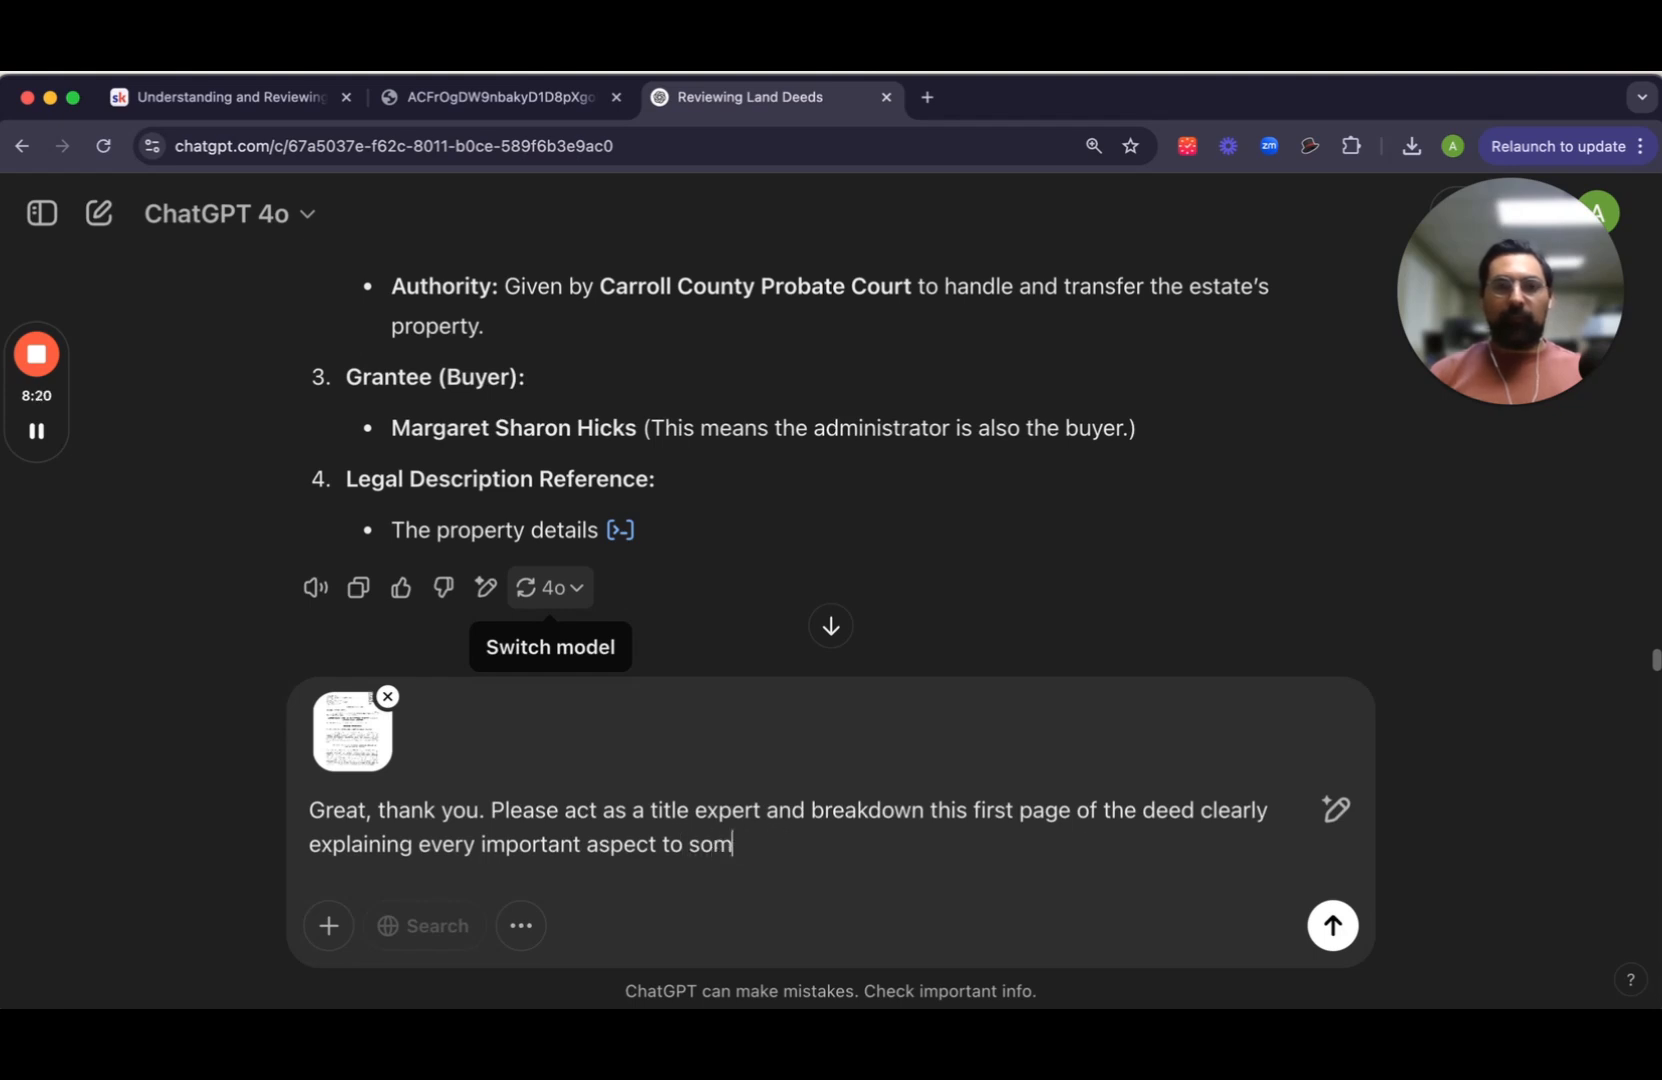
pyautogui.write('one')
pyautogui.press('BackSpace')
pyautogui.press('BackSpace')
pyautogui.press('BackSpace')
pyautogui.write('eone looking to ')
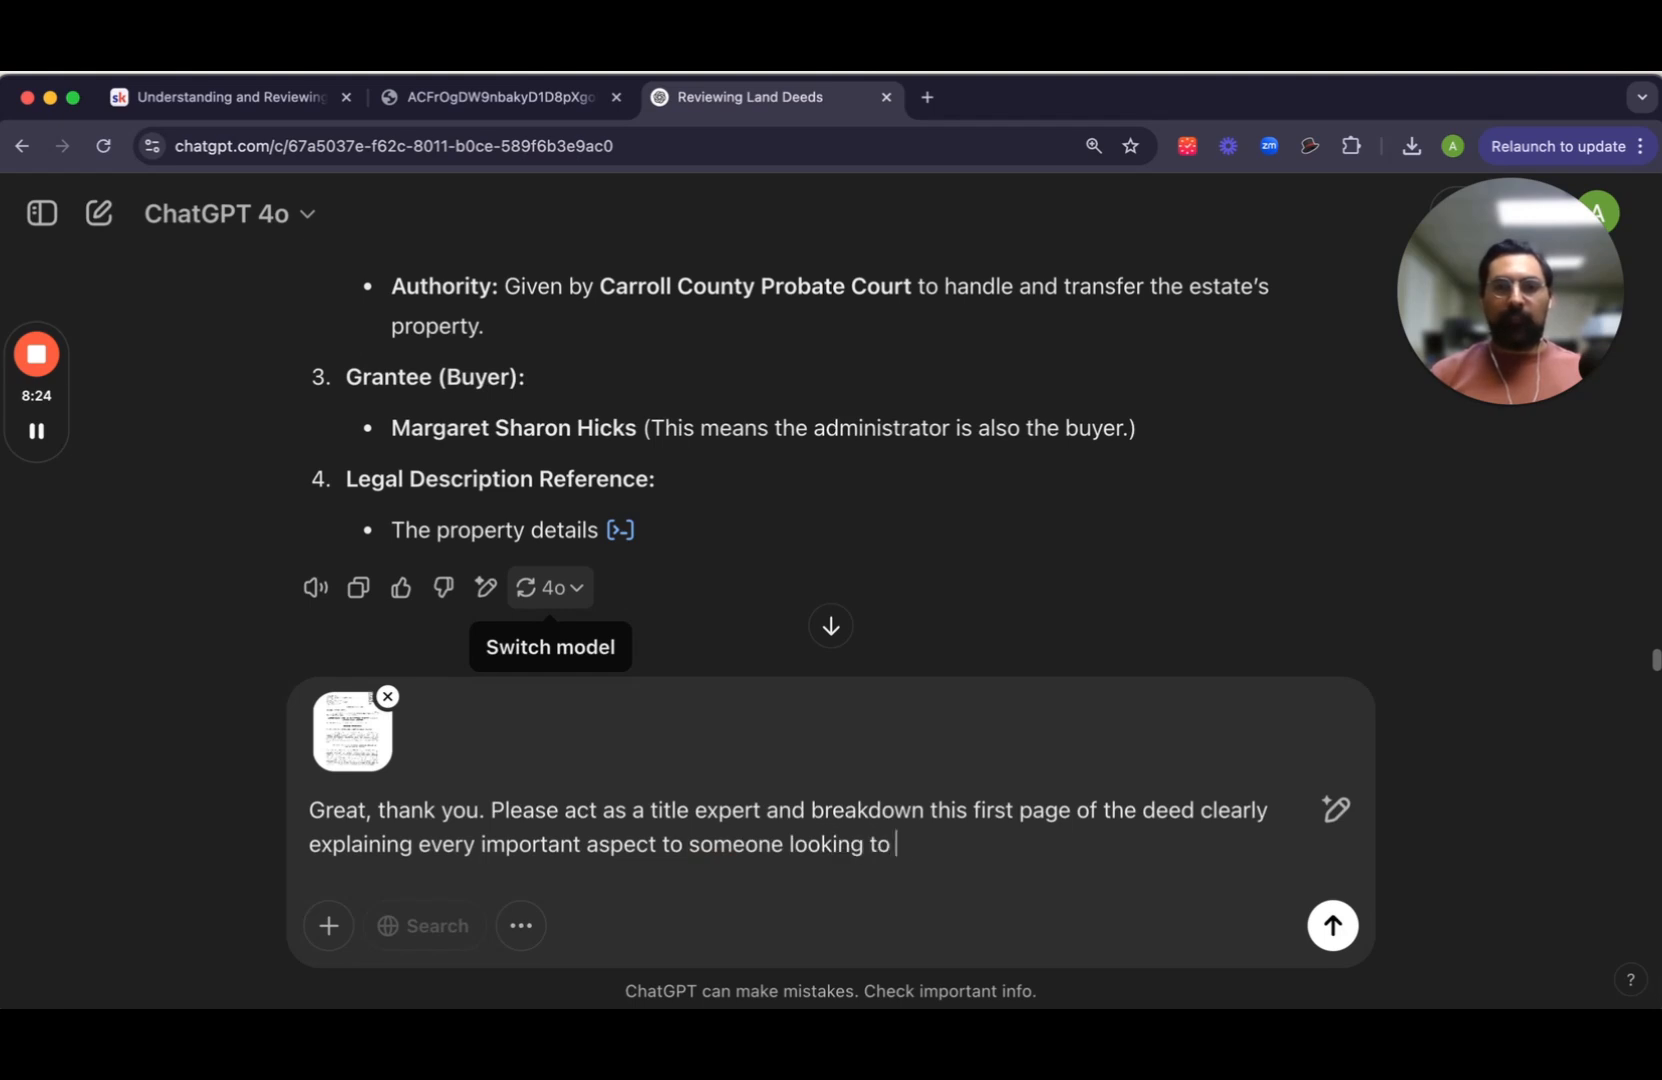
# Step: Extend the message with "purchase the land with a very novice understanding." and begin the next sentence with "Please"
pyautogui.write('purchase the p')
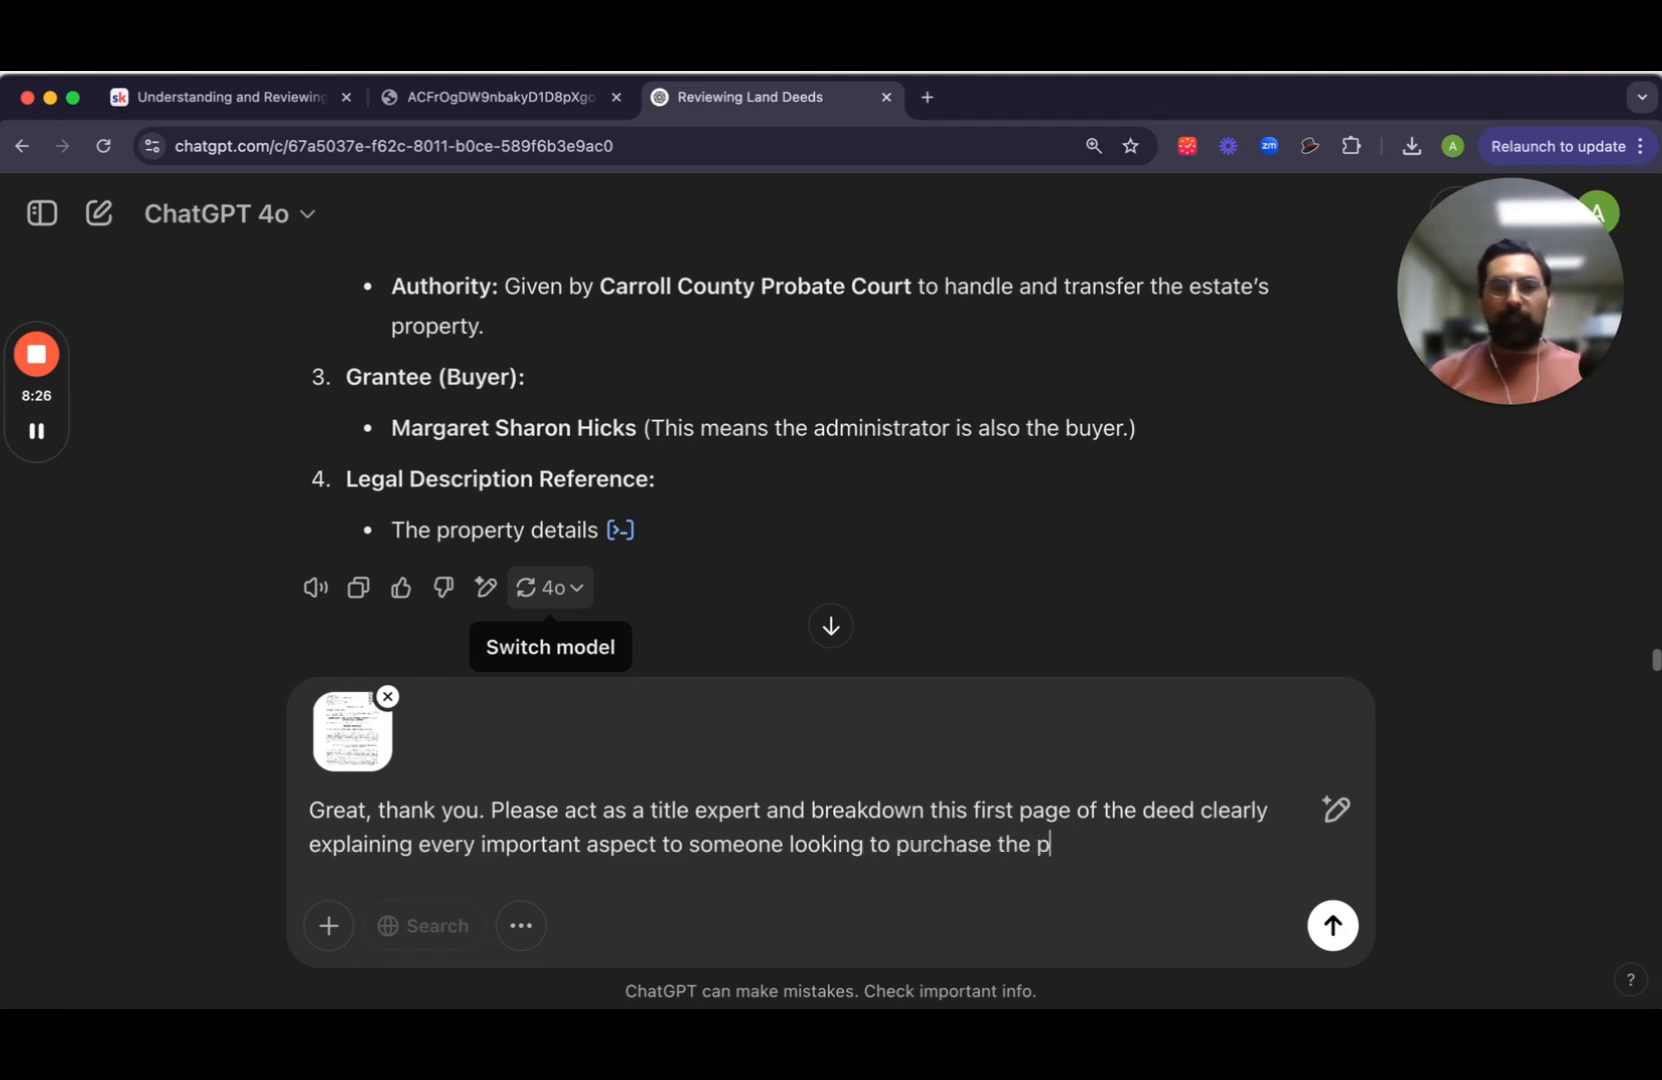
pyautogui.press('BackSpace')
pyautogui.write('land without u')
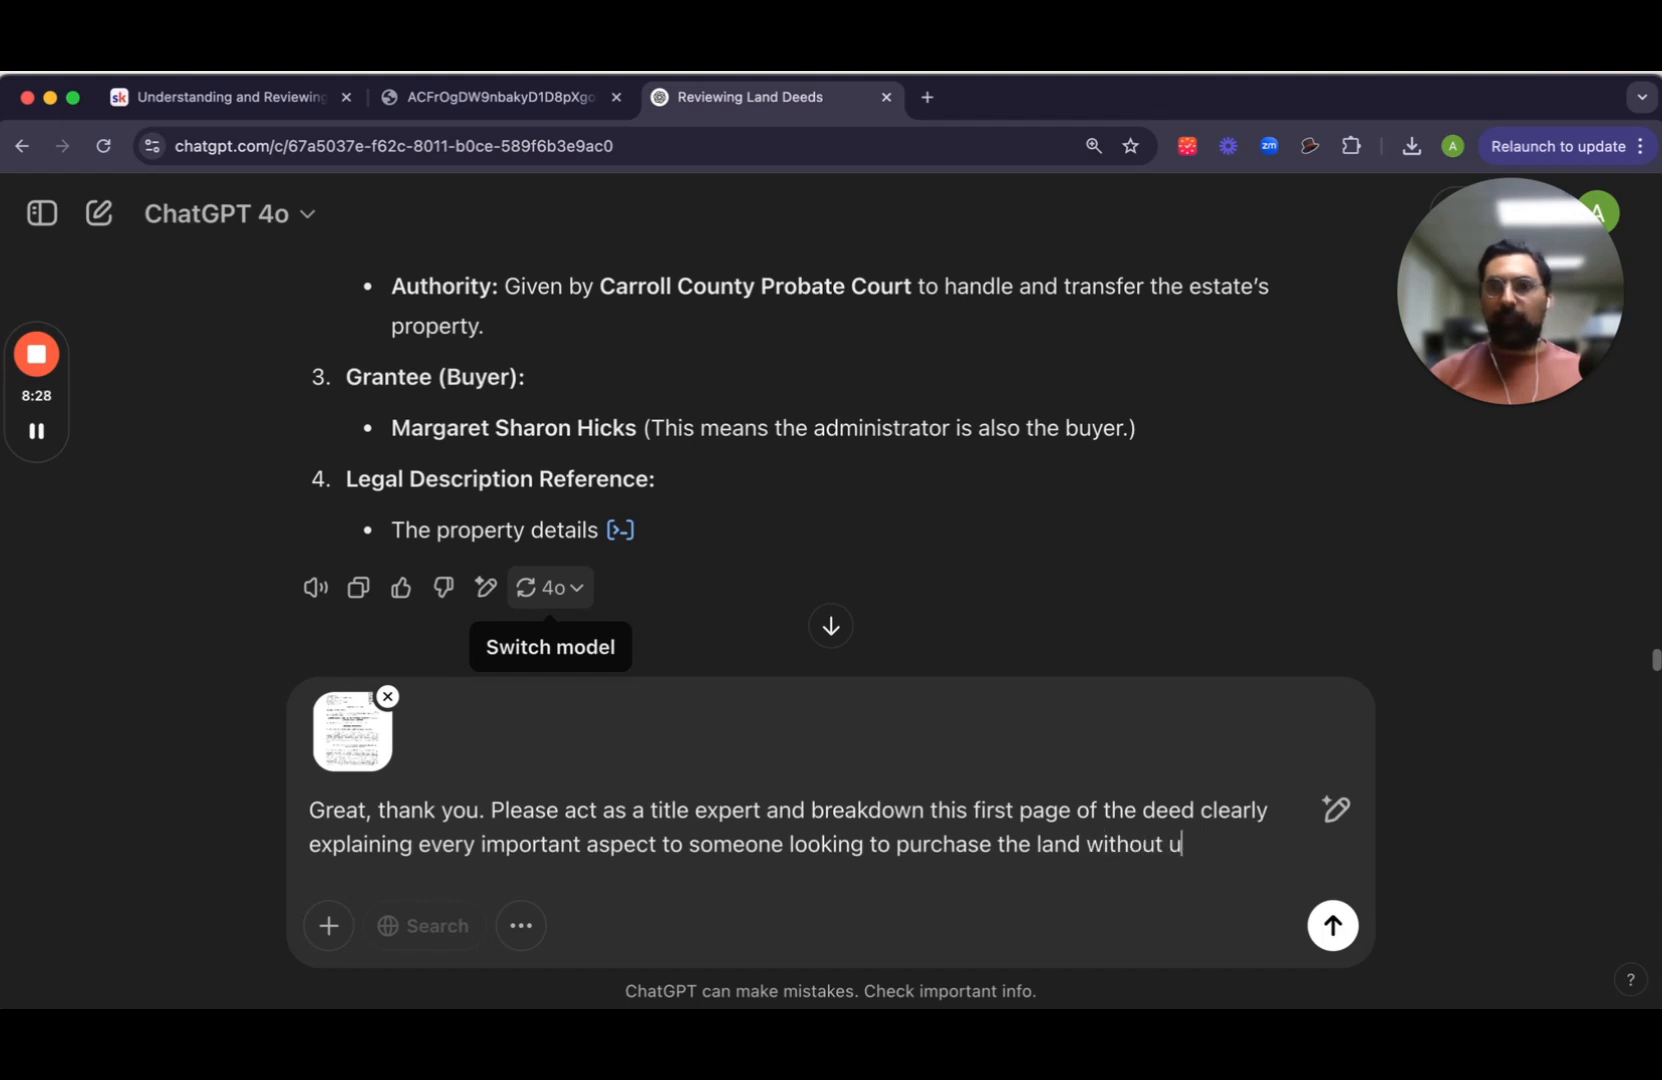
pyautogui.write('nde')
pyautogui.press('BackSpace')
pyautogui.press('BackSpace')
pyautogui.press('BackSpace')
pyautogui.press('BackSpace')
pyautogui.press('BackSpace')
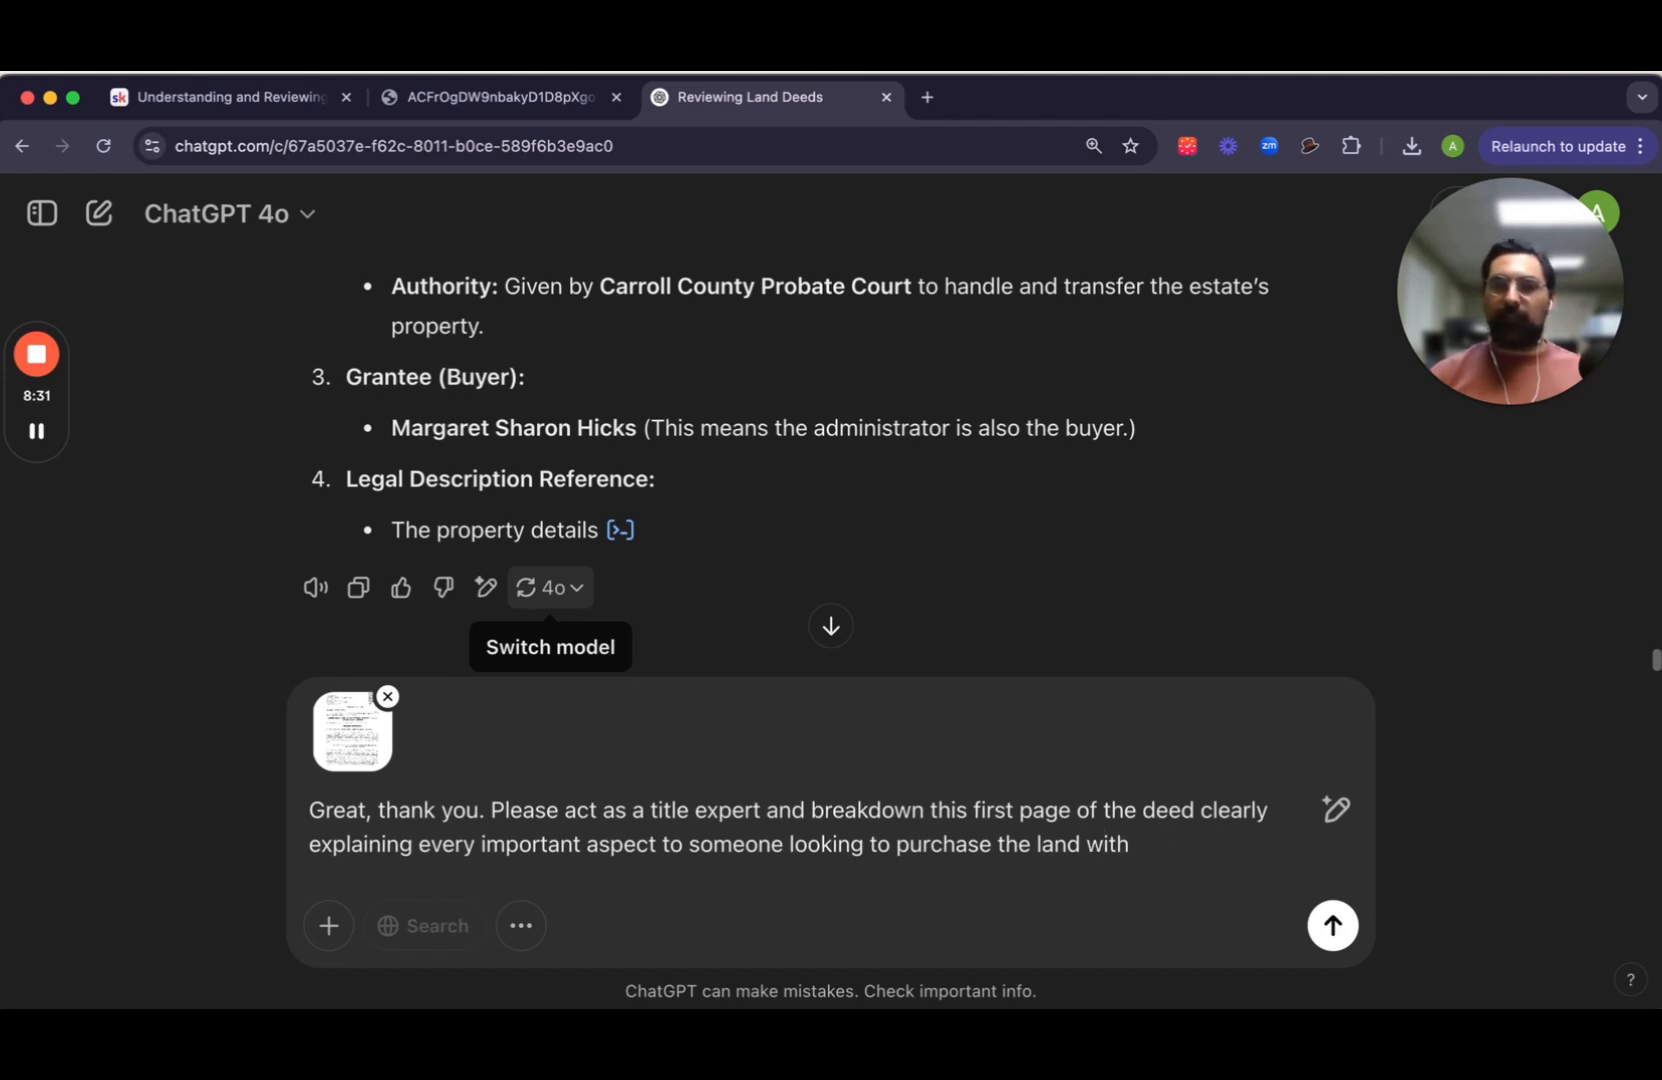
pyautogui.write('a very nocie')
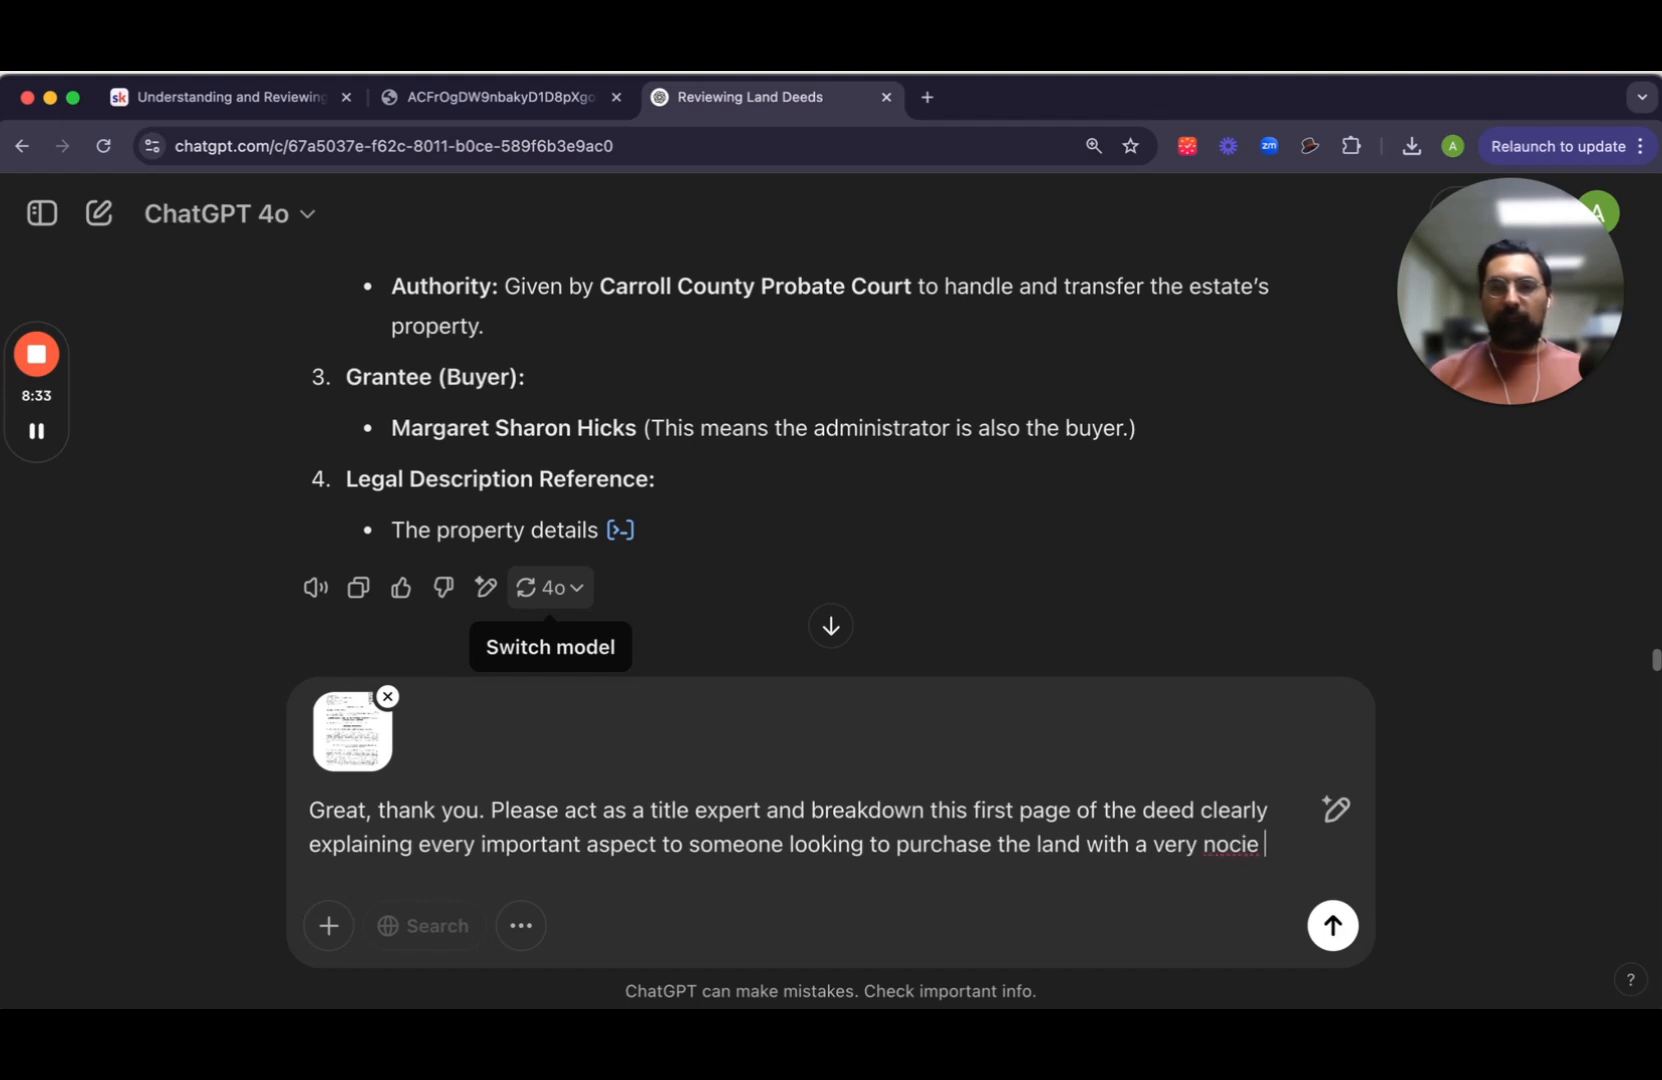
pyautogui.press('BackSpace')
pyautogui.press('BackSpace')
pyautogui.press('BackSpace')
pyautogui.press('BackSpace')
pyautogui.write('vice understan')
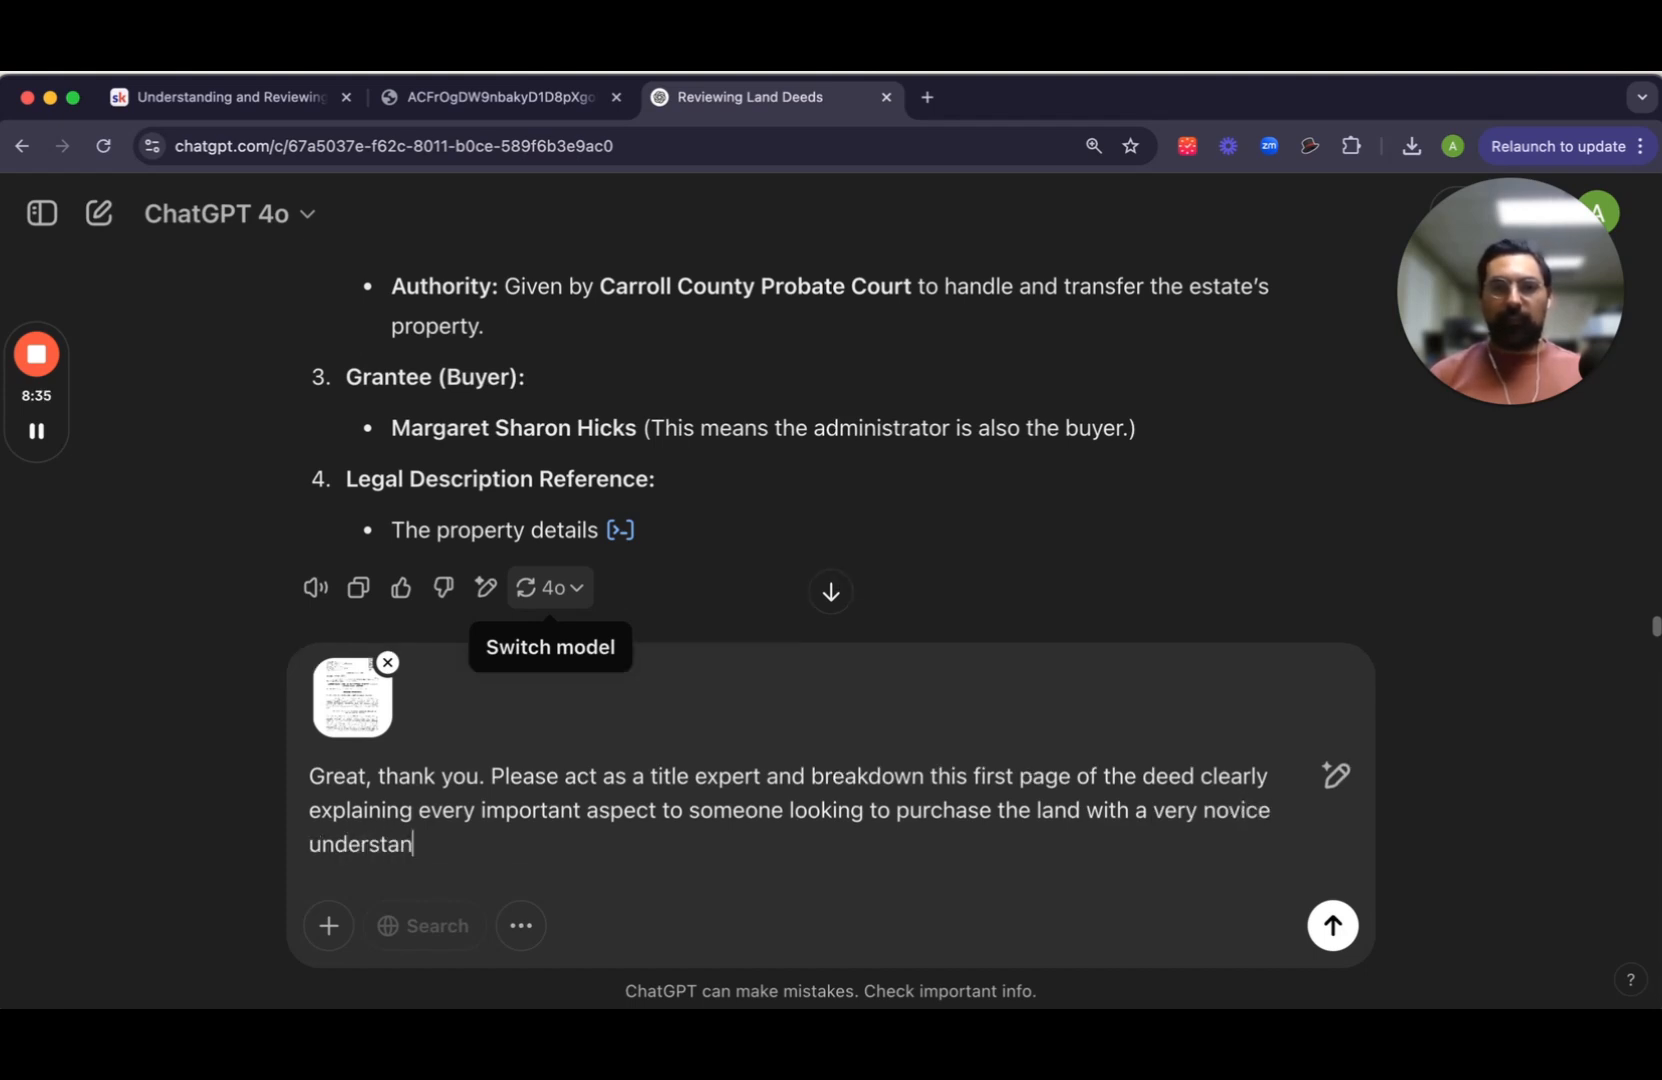
pyautogui.write('ding. Please b')
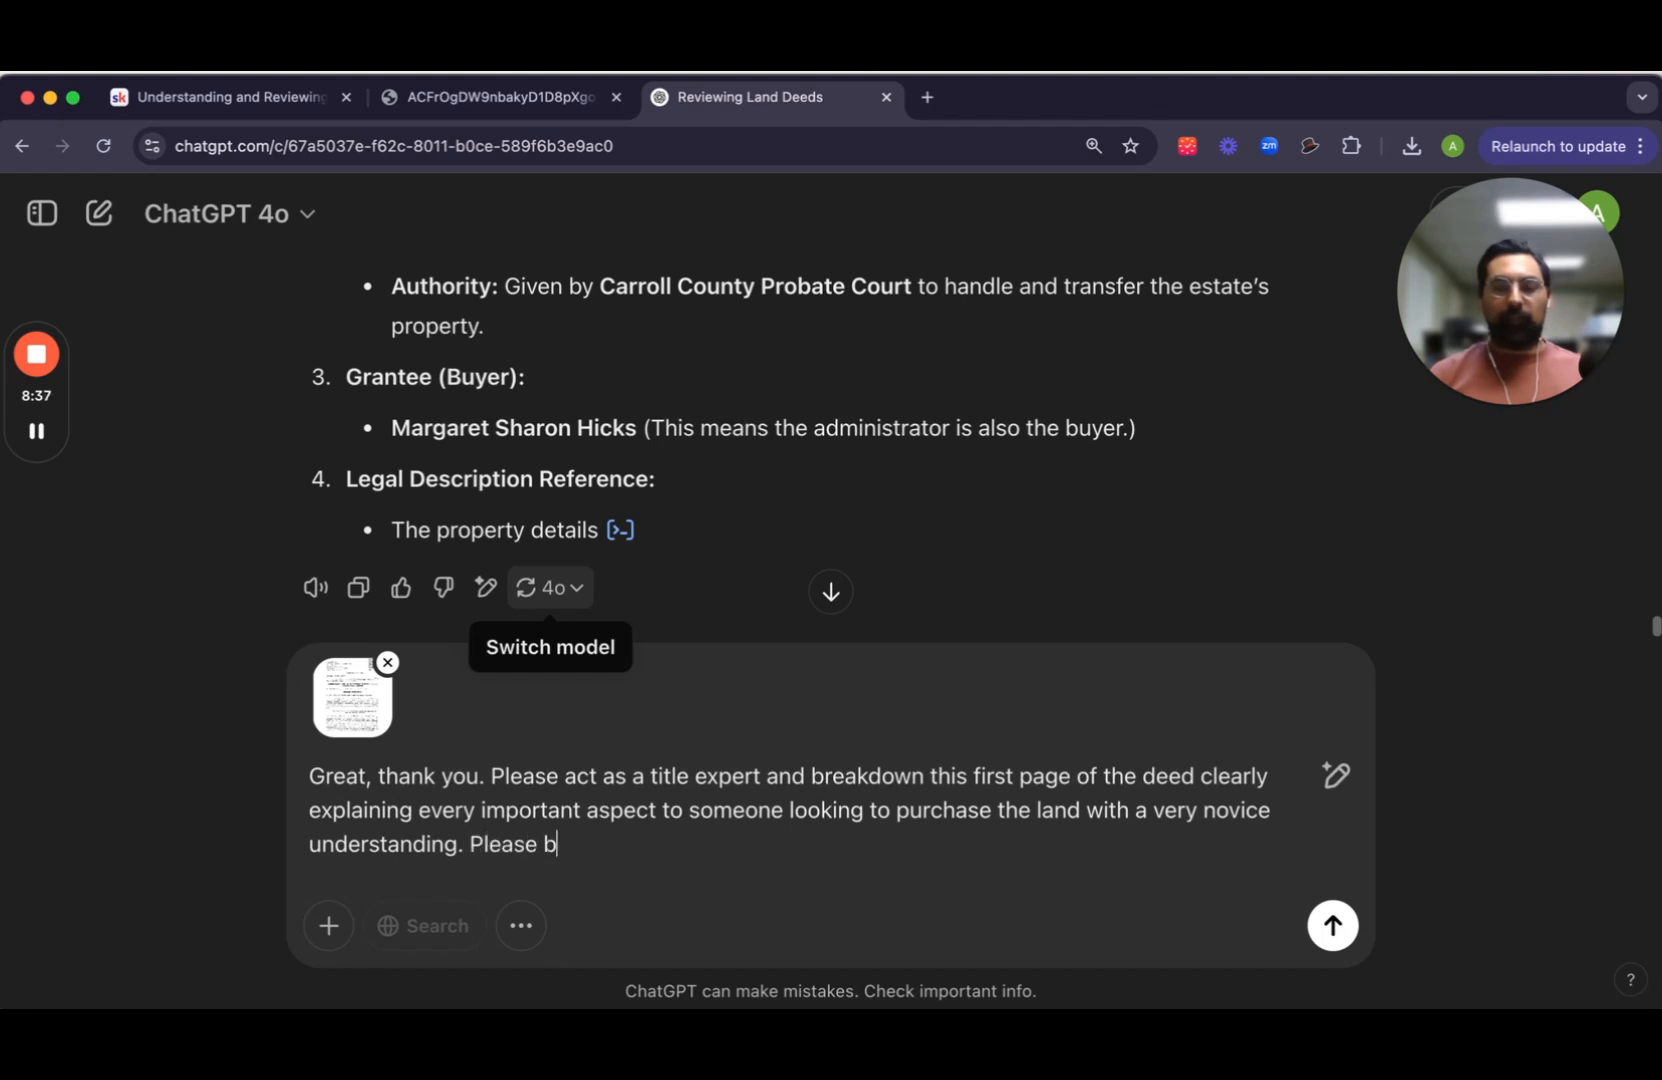
# Step: Complete the request "Please be short and concise in your breakdown", send it and read the reply through its due diligence steps
pyautogui.write('e short and con')
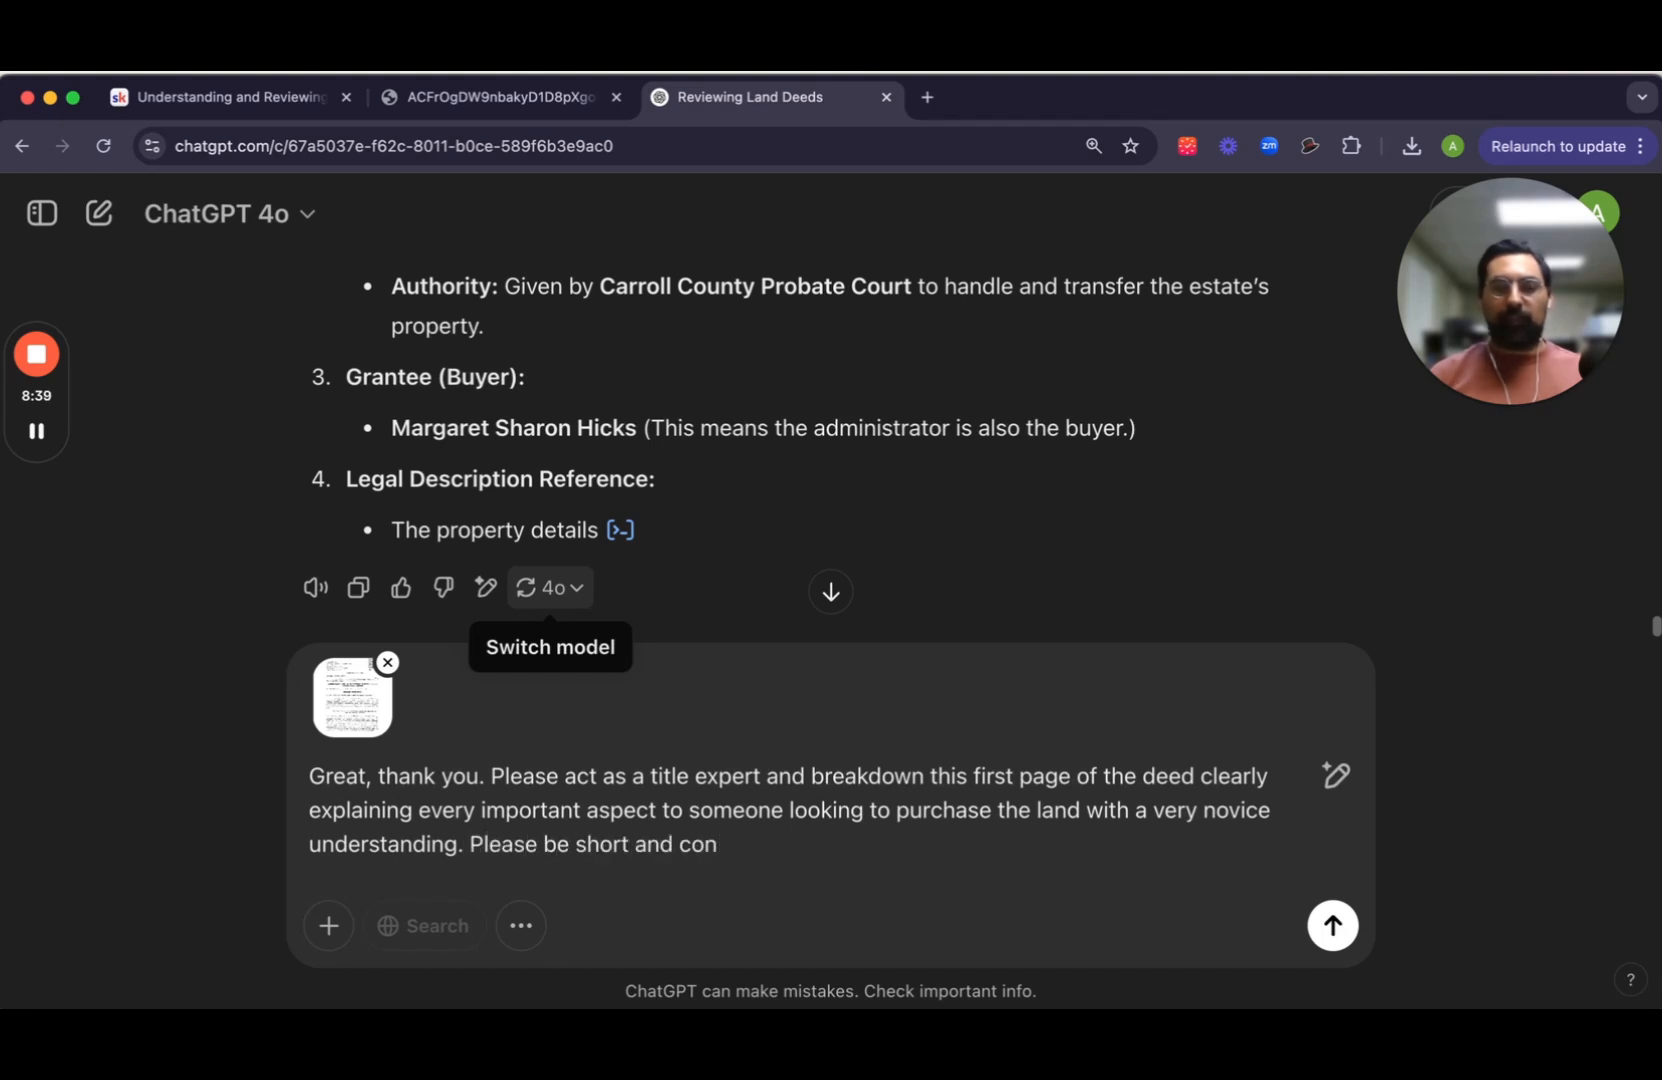
pyautogui.write('scise in your break')
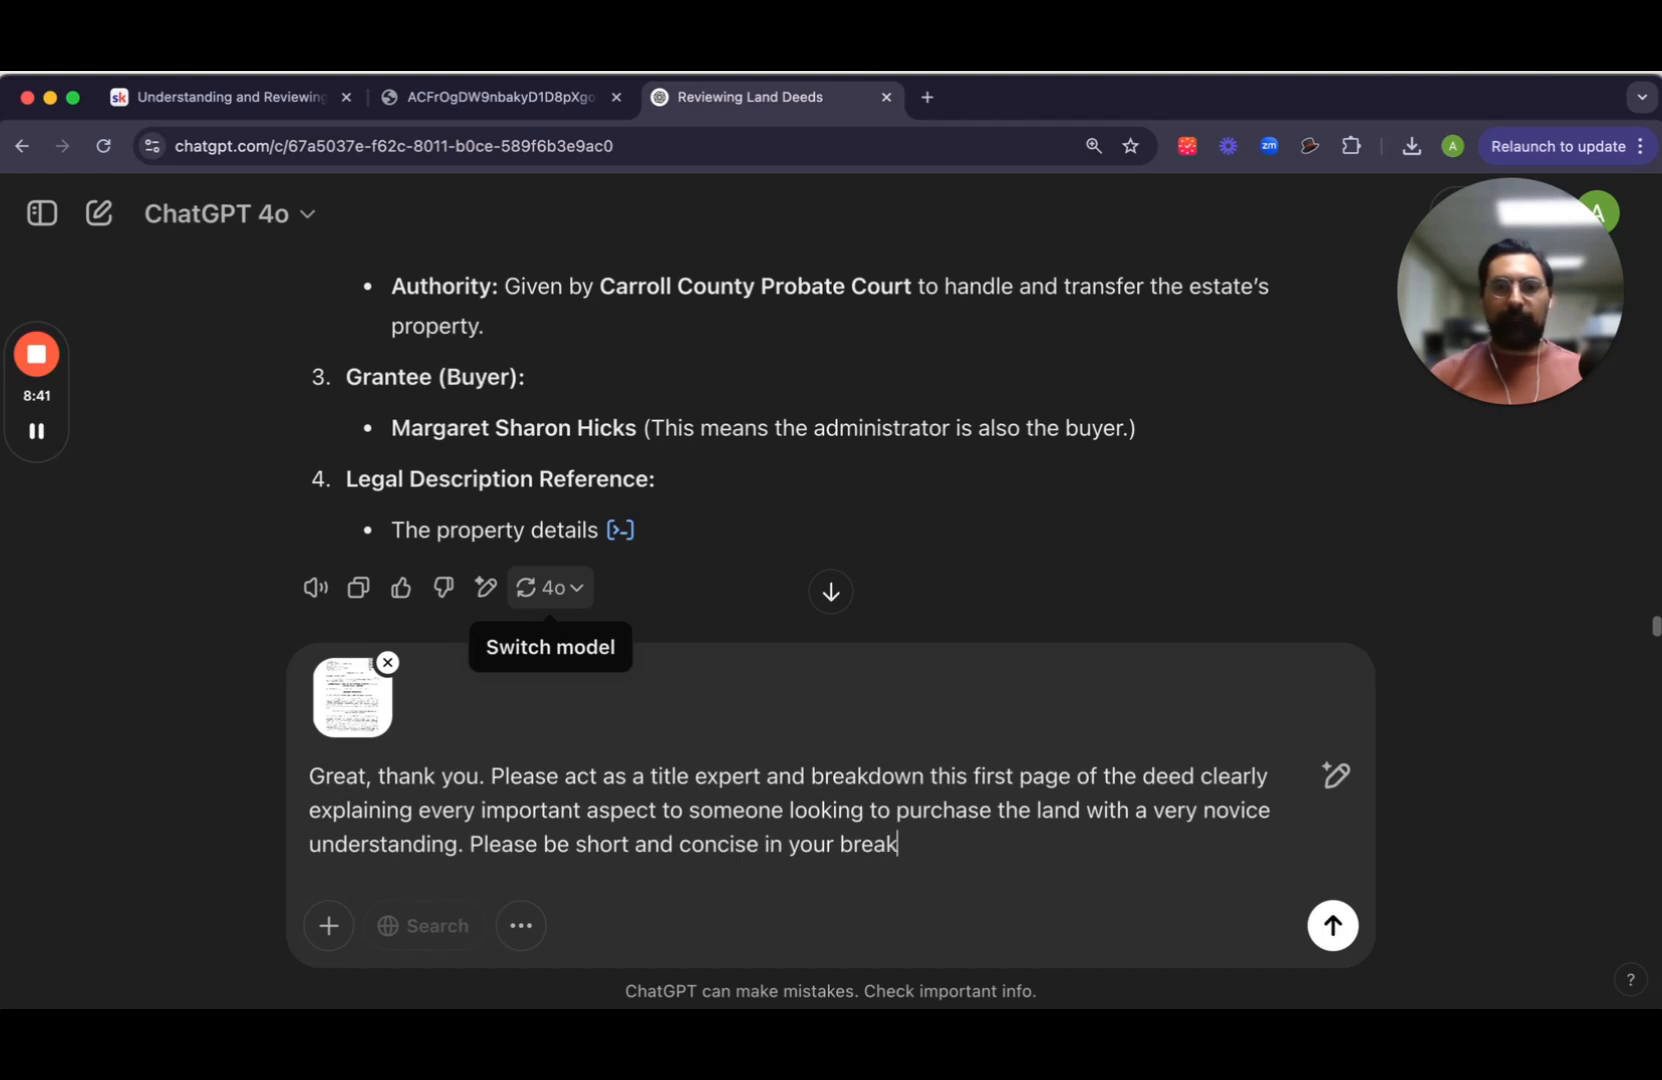
pyautogui.write('down')
pyautogui.press('Return')
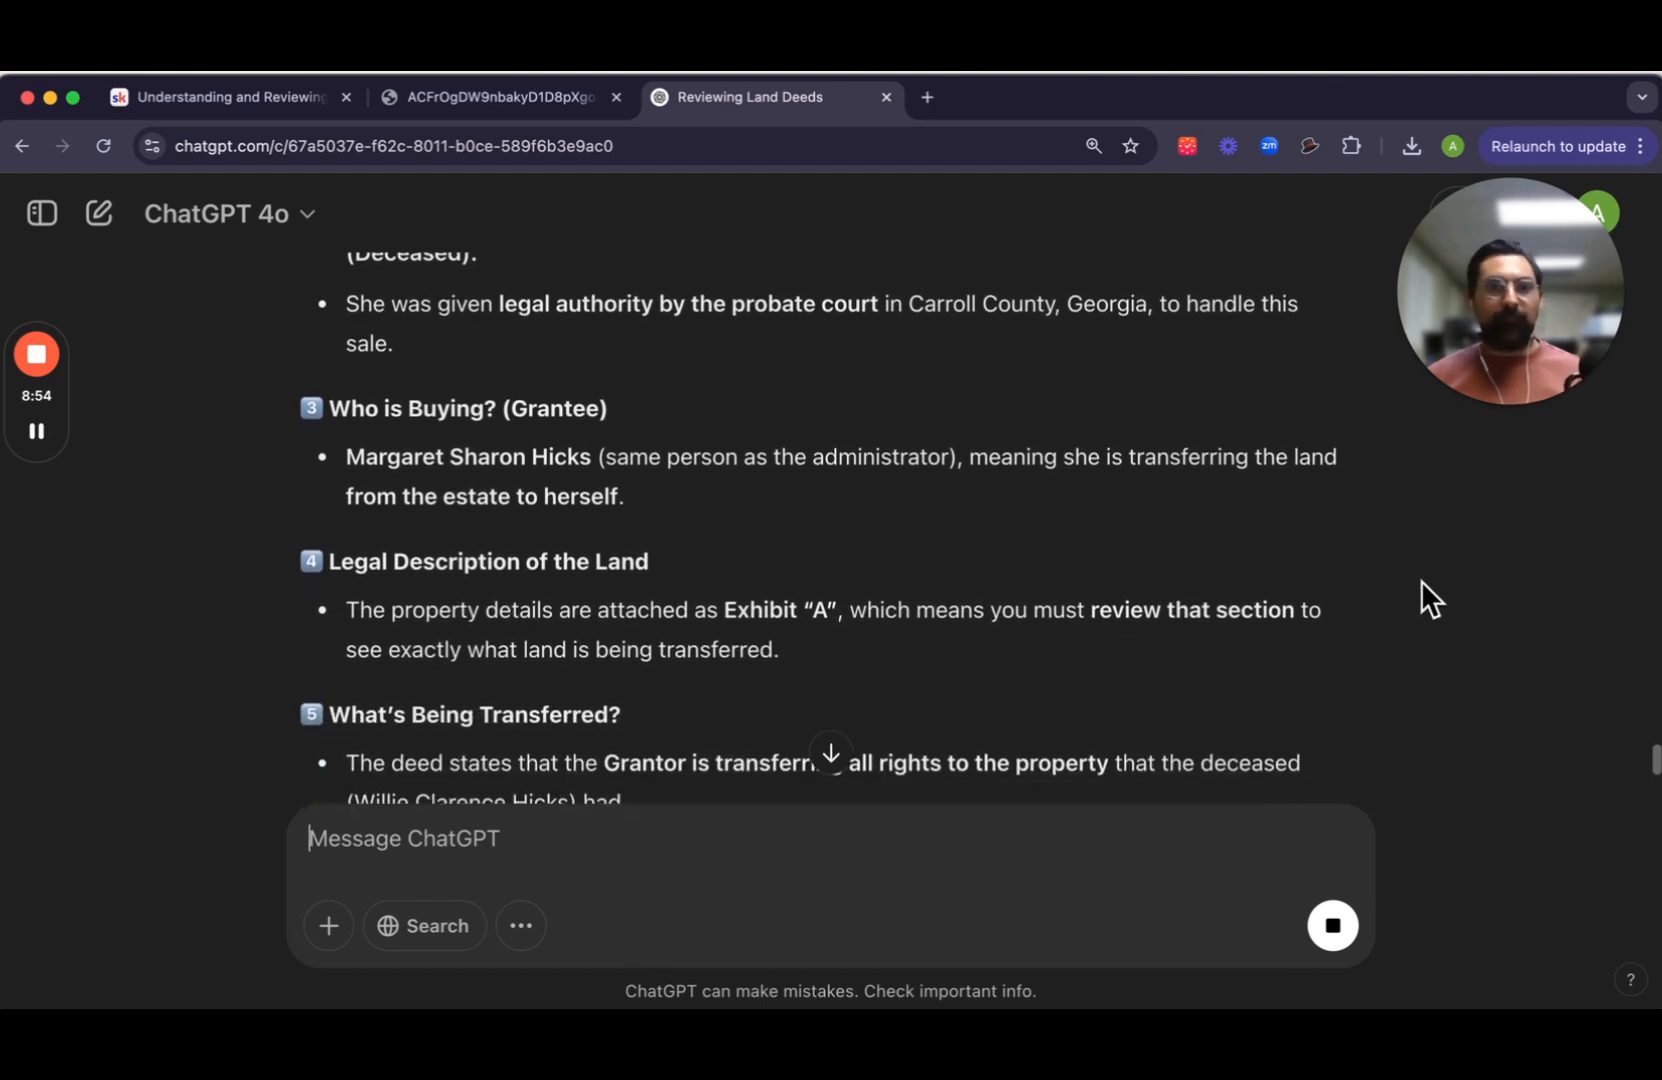
pyautogui.scroll(-3, 1420, 580)
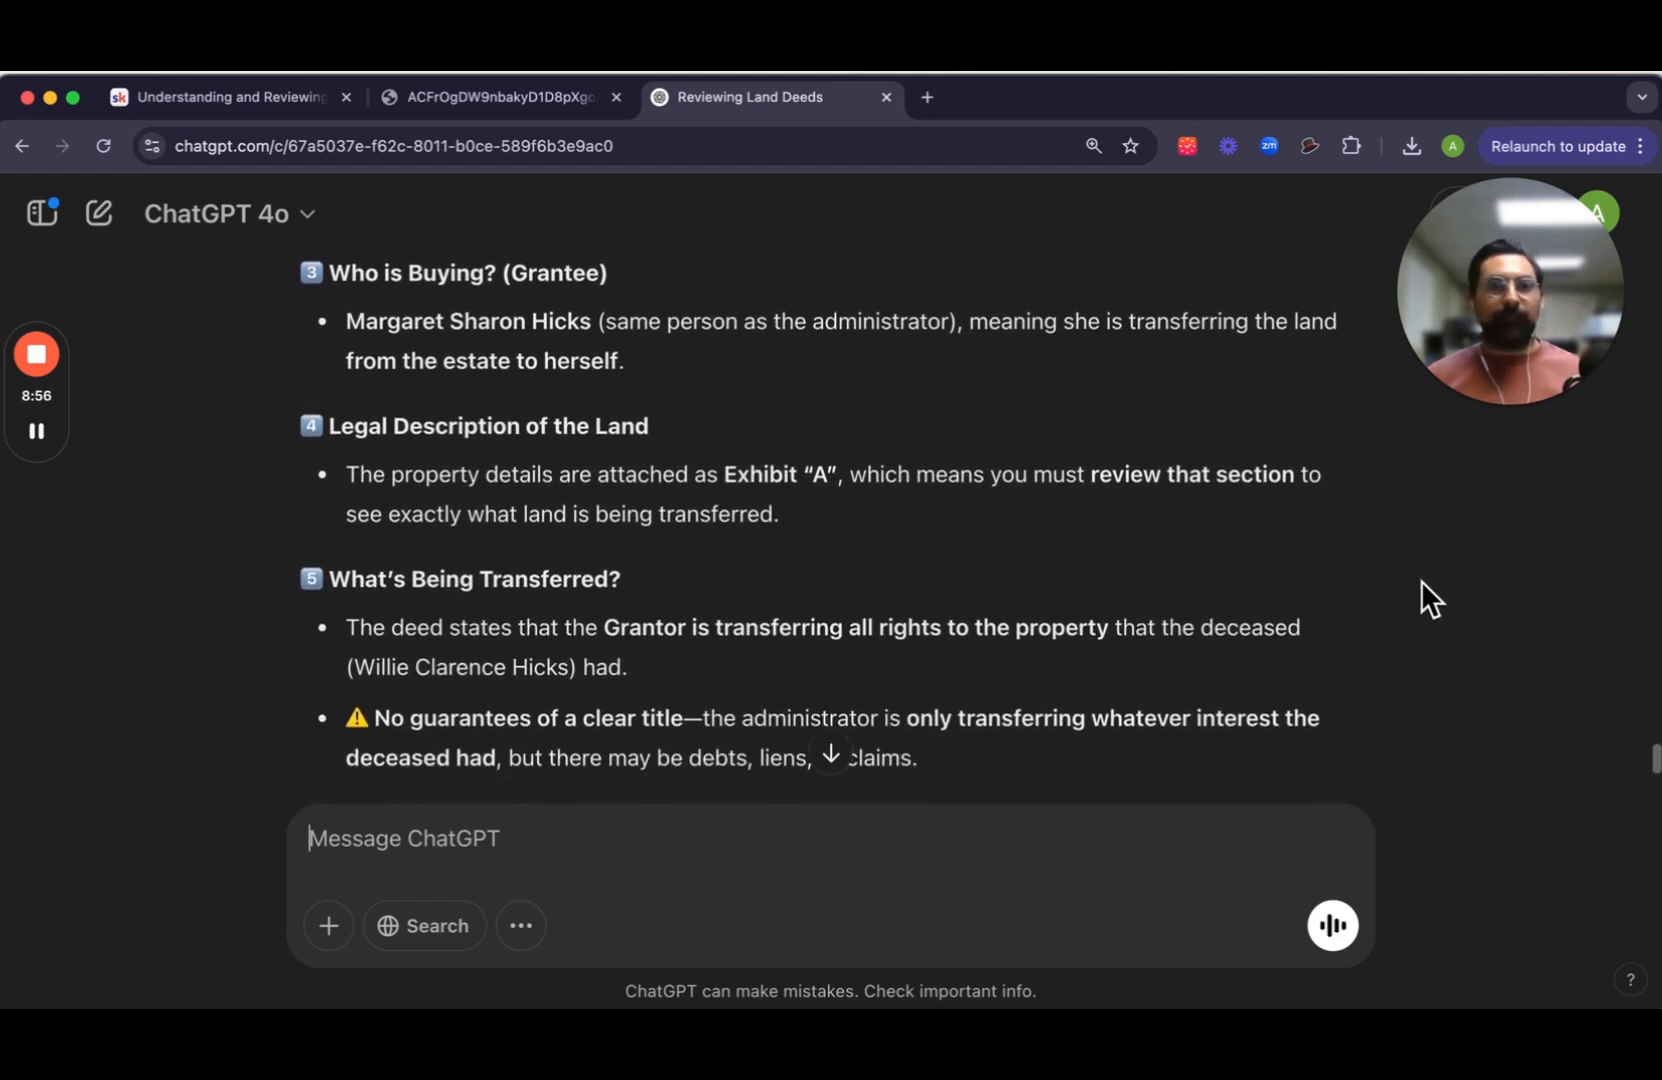
pyautogui.scroll(-2, 1420, 580)
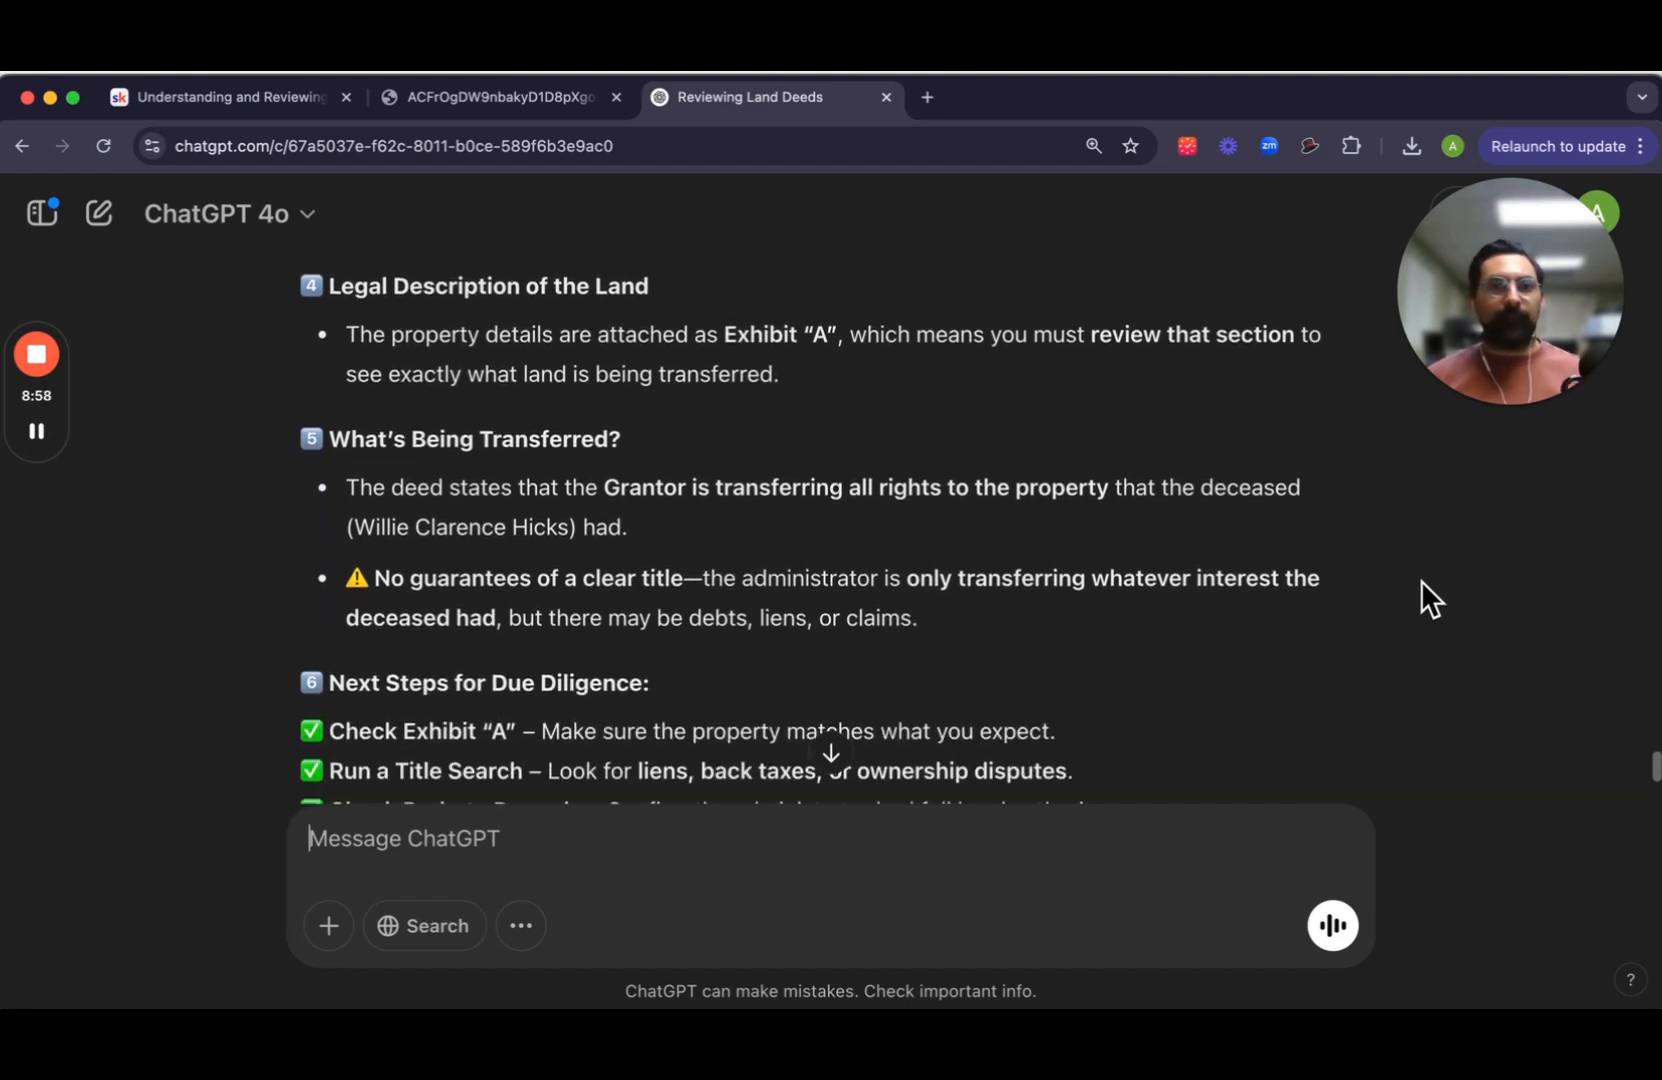
pyautogui.scroll(-3, 1421, 582)
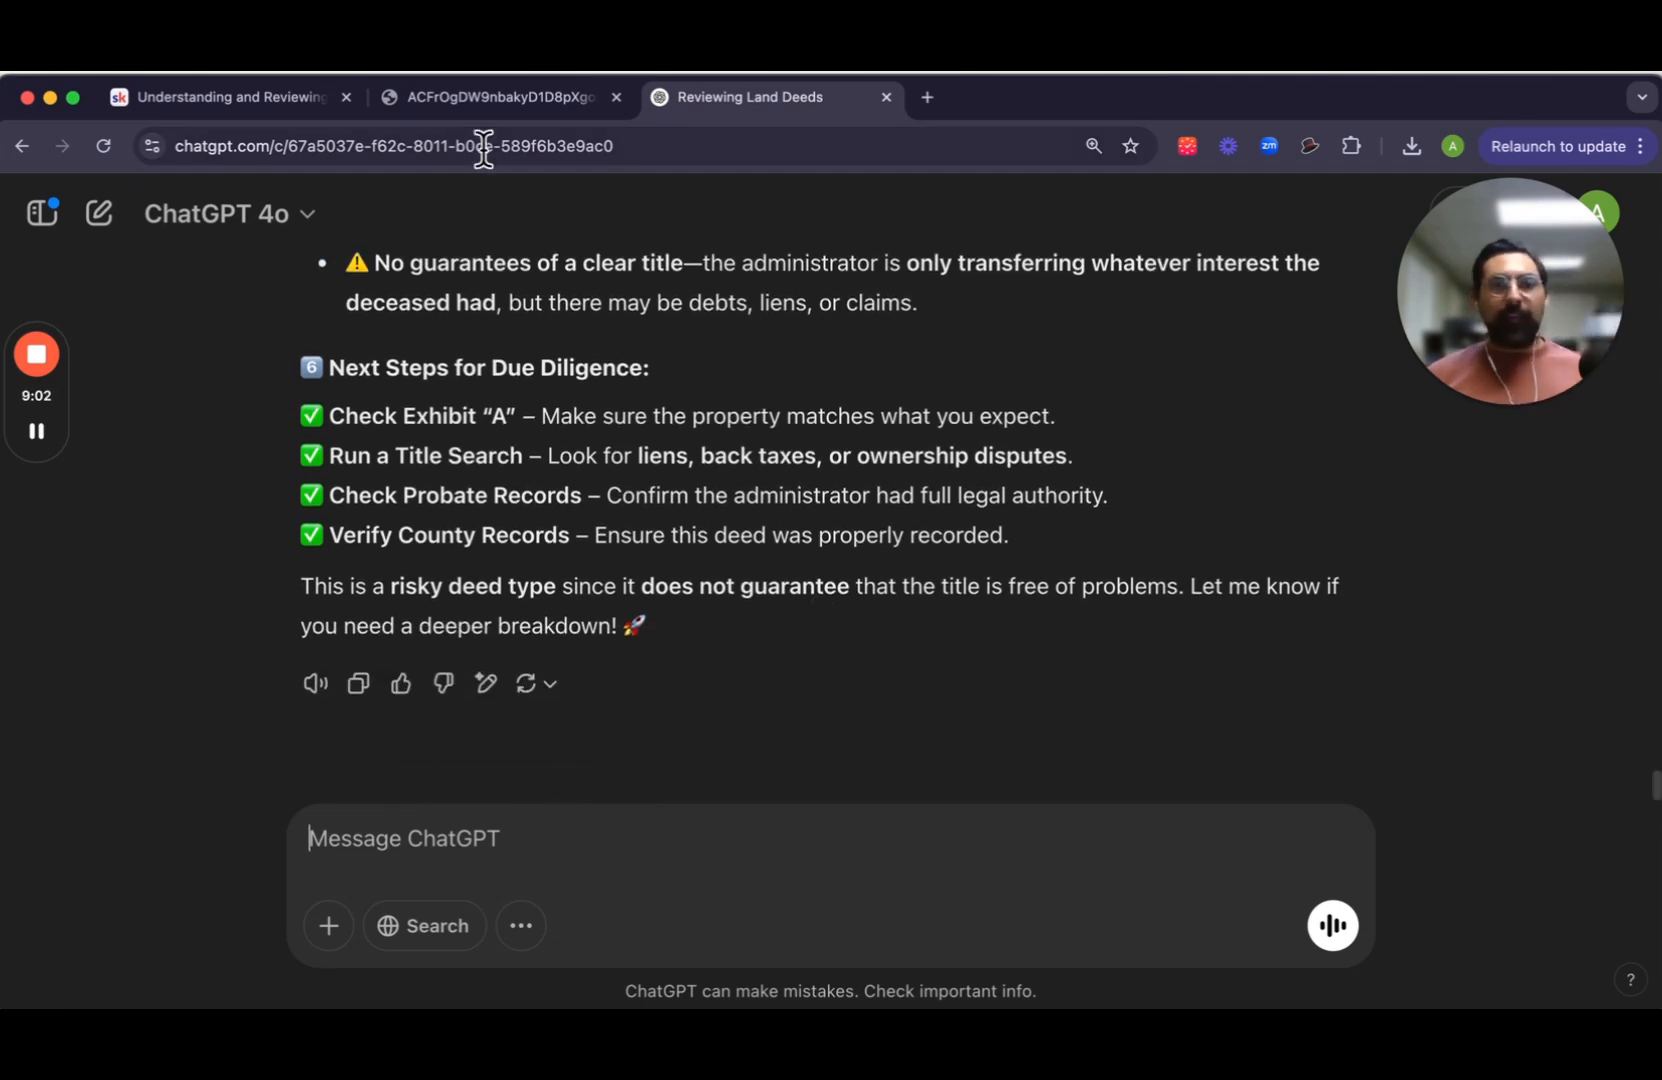
# Step: Capture a screenshot of the deed's Exhibit "A" text on the third page and attach it to the Reviewing Land Deeds chat message
pyautogui.click(487, 100)
pyautogui.scroll(-10, 690, 515)
pyautogui.scroll(-10, 687, 519)
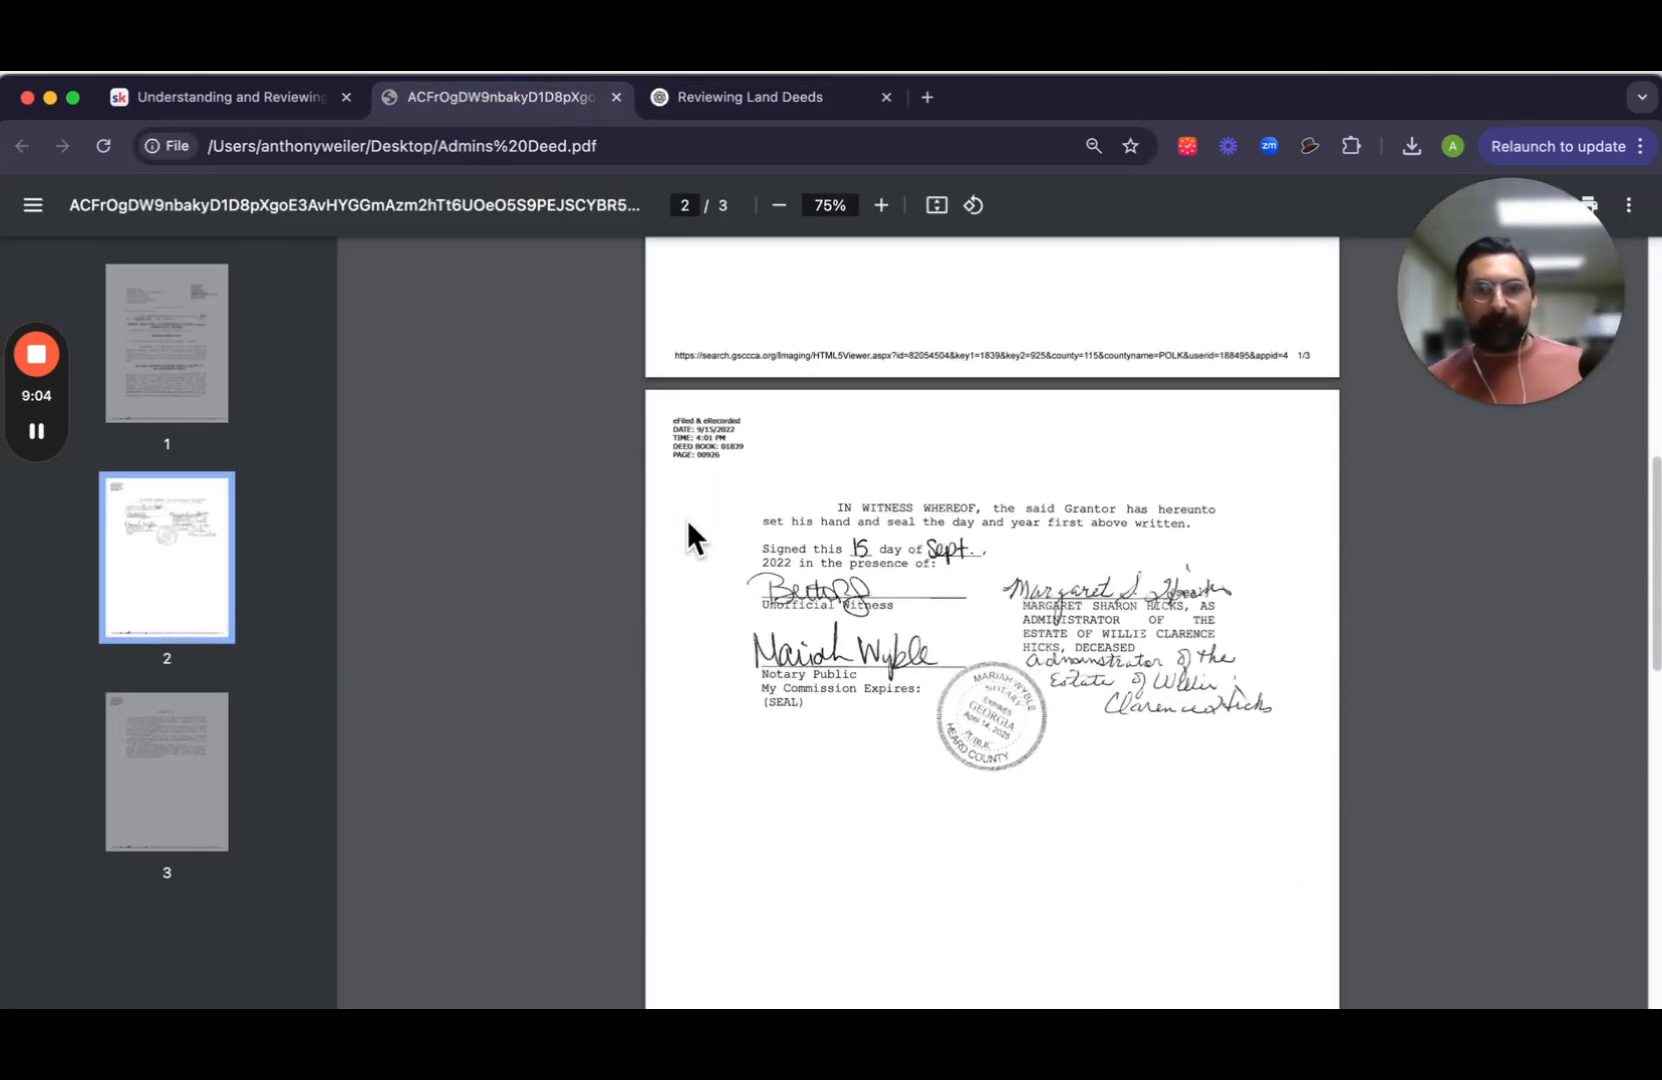
pyautogui.scroll(5, 686, 517)
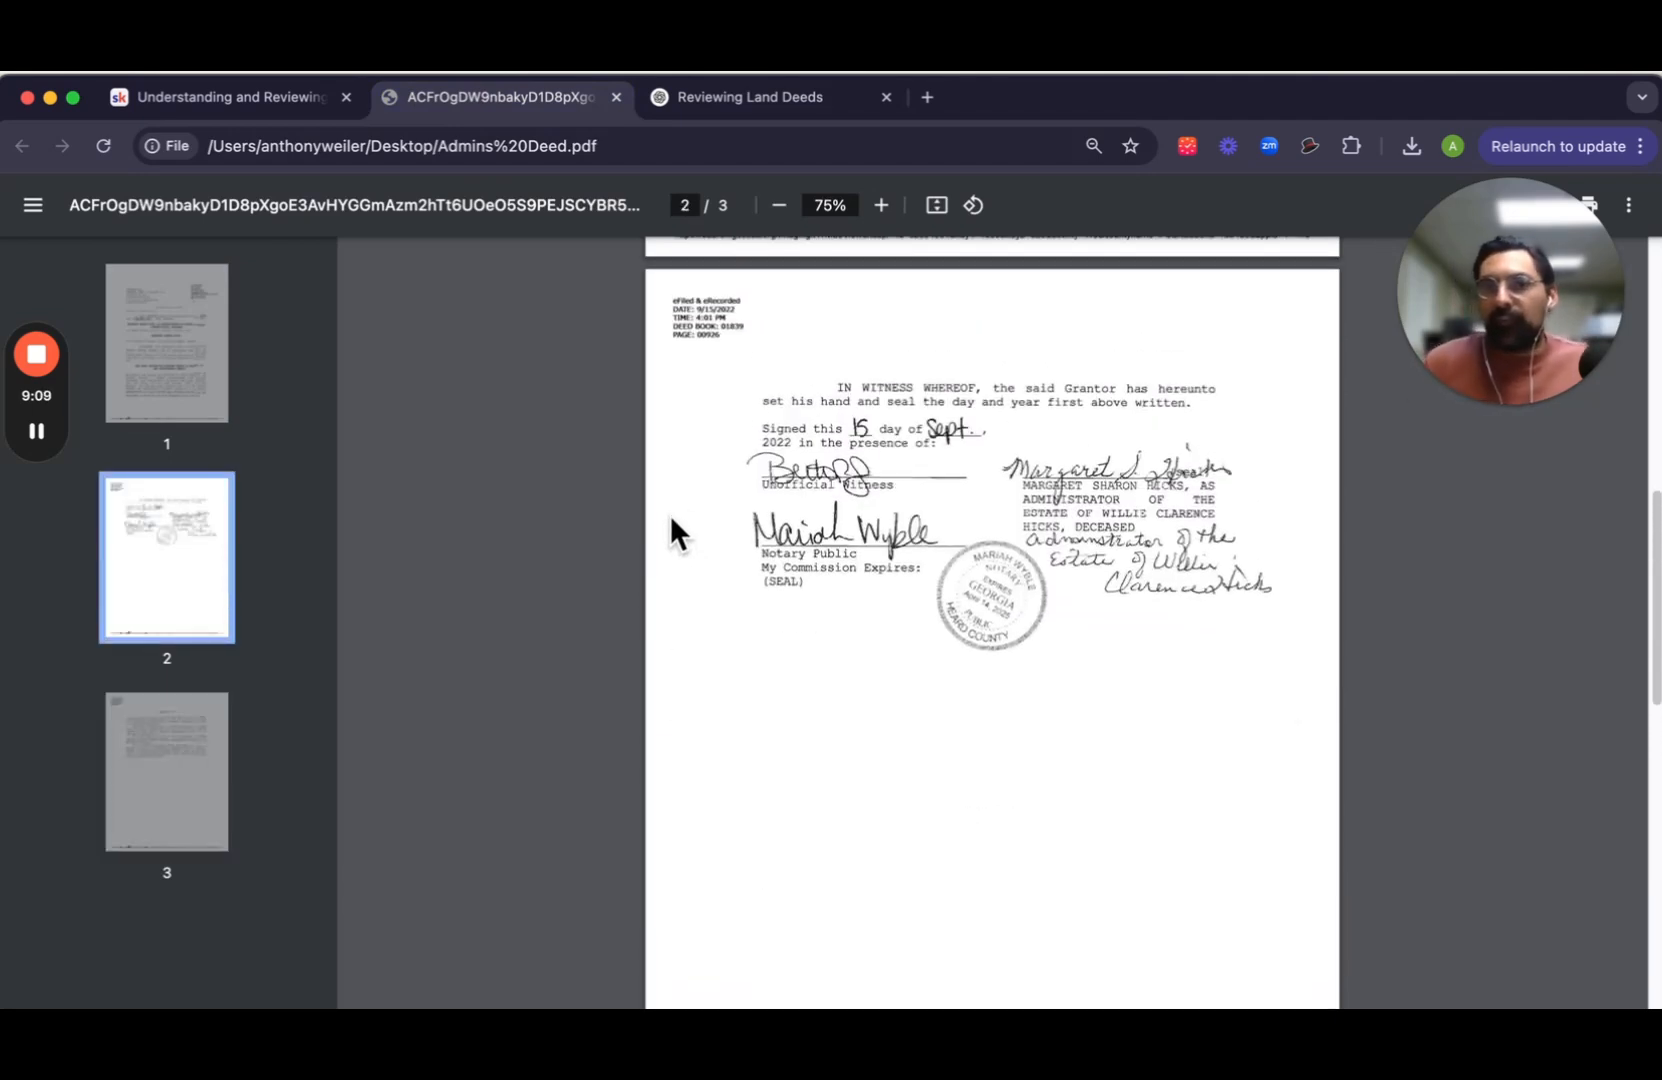
pyautogui.scroll(-10, 672, 510)
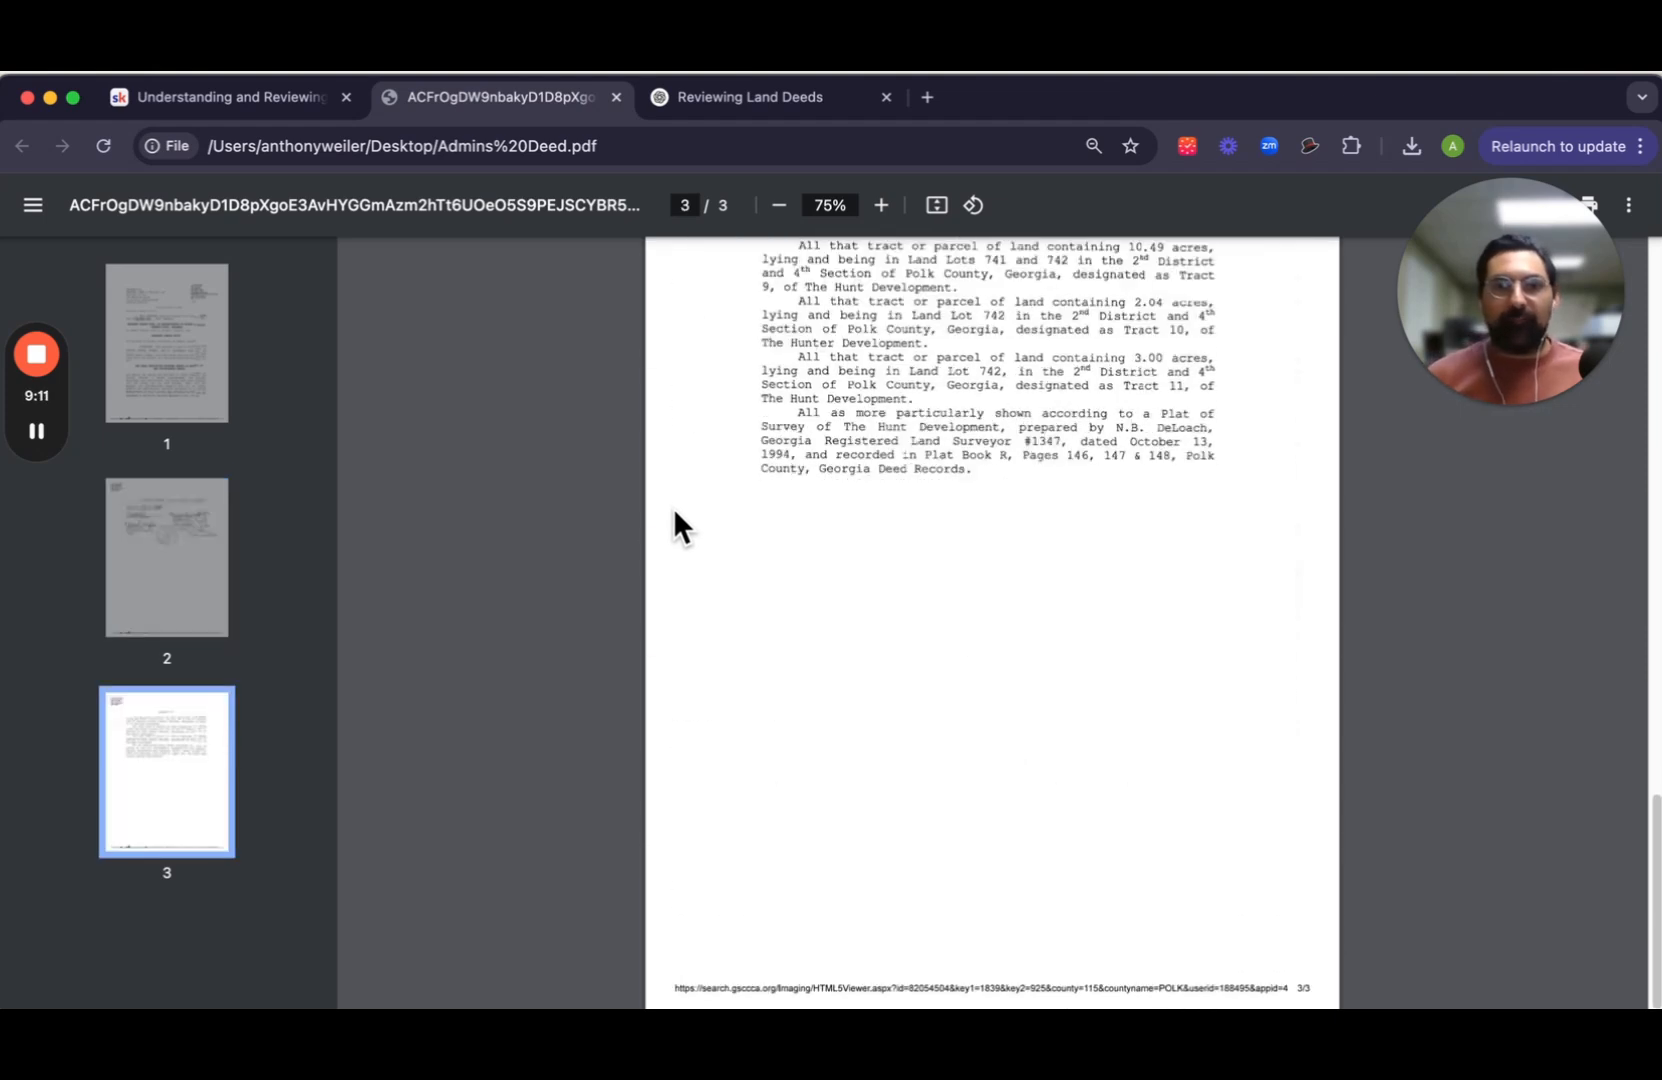
pyautogui.scroll(2, 673, 506)
pyautogui.scroll(-1, 673, 506)
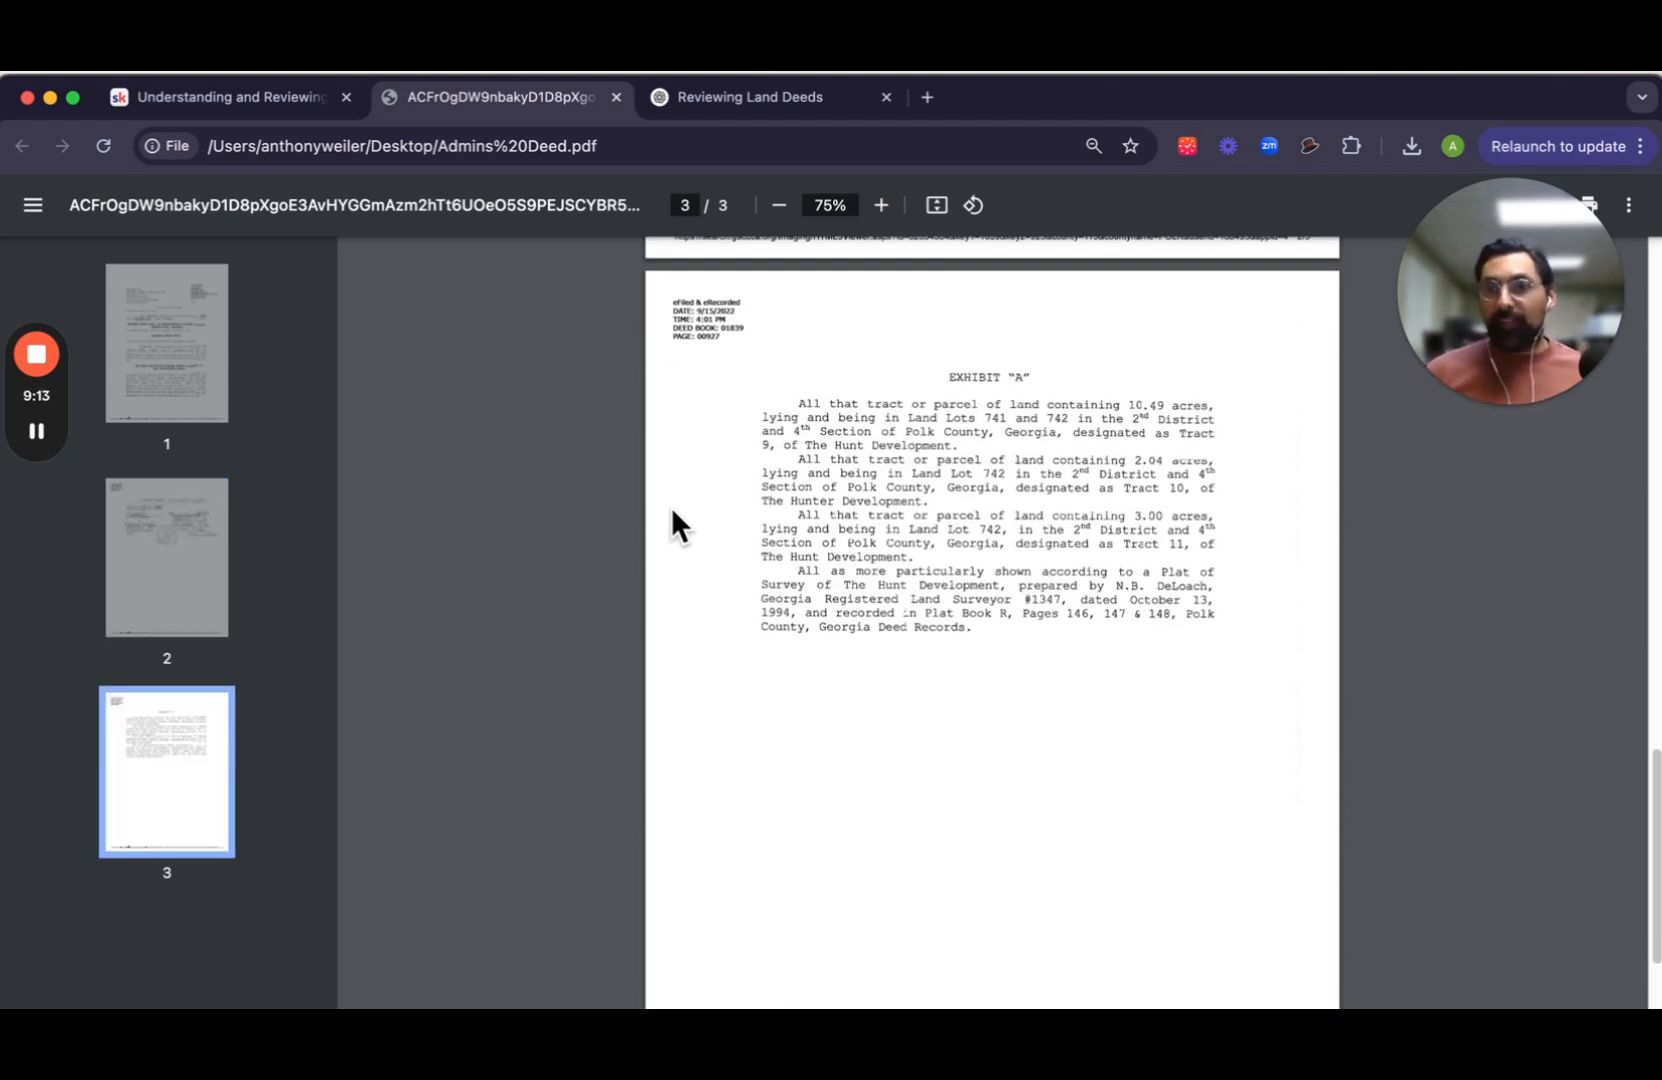
pyautogui.press('super+shift+4')
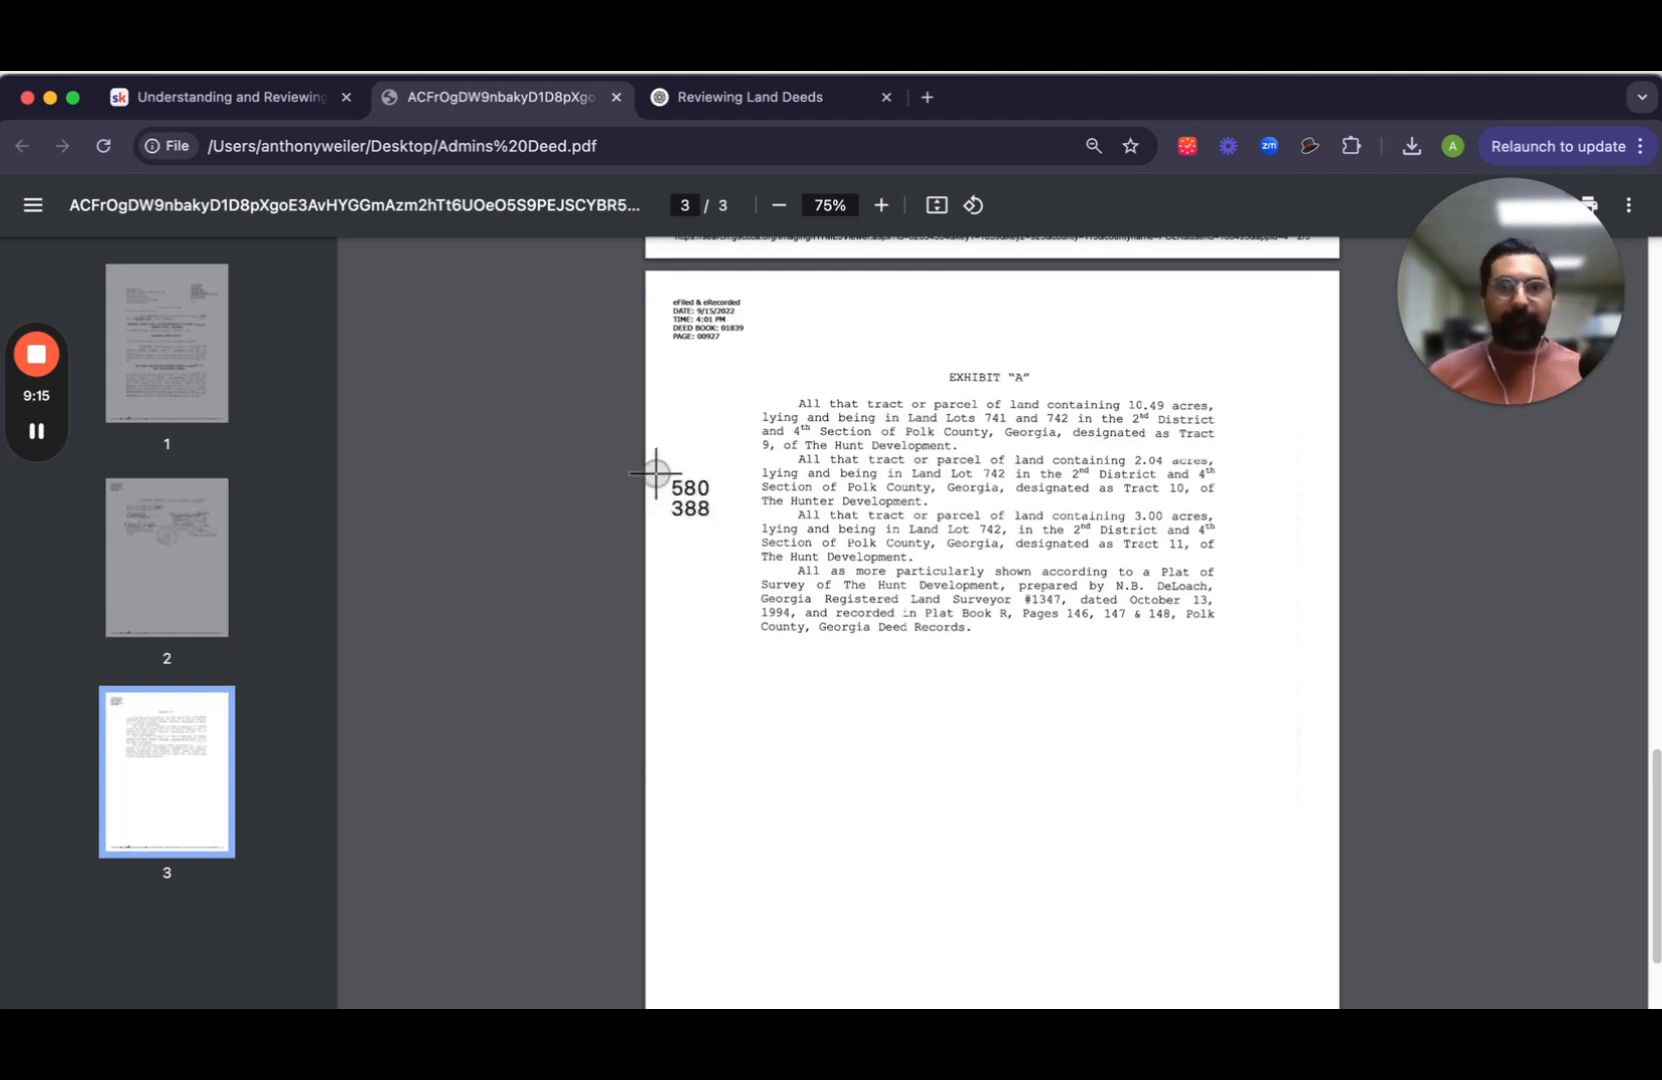
pyautogui.moveTo(641, 274); pyautogui.dragTo(1338, 740)
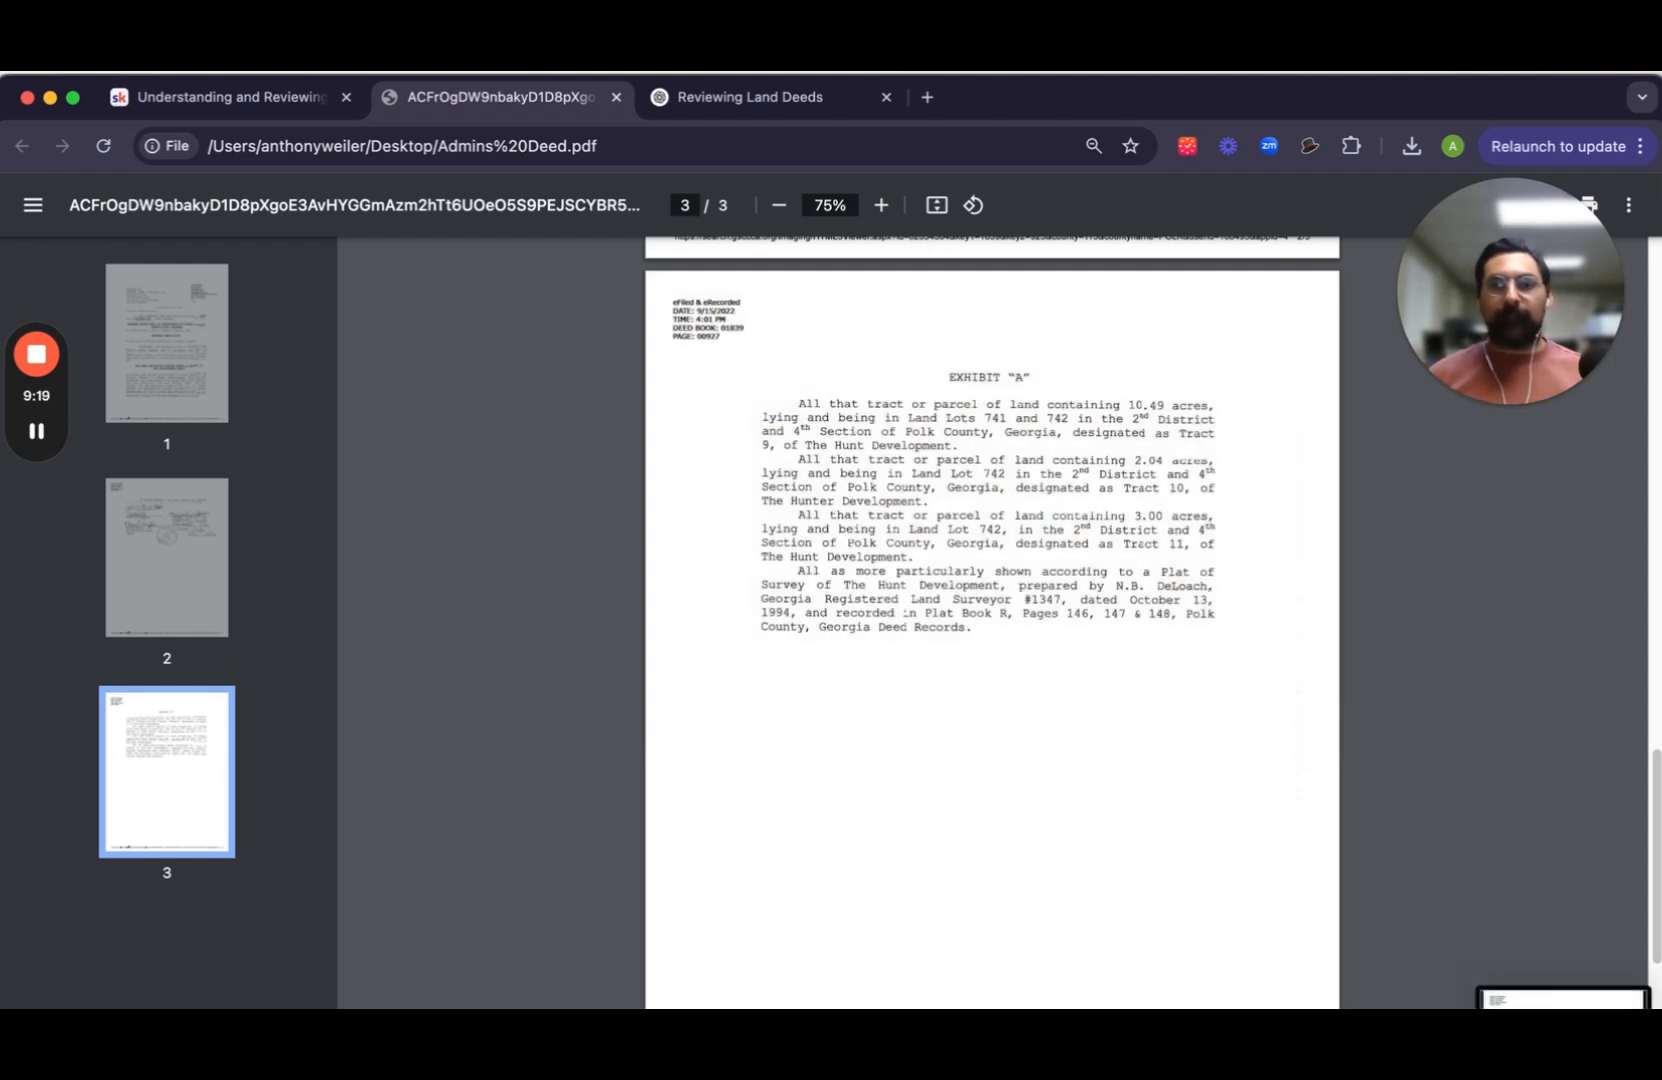
pyautogui.click(660, 106)
pyautogui.moveTo(1485, 995); pyautogui.dragTo(771, 787)
# Step: Write "Great, now please breakdown the last page which is the exhibit A" with the attached screenshot
pyautogui.write('Great, ')
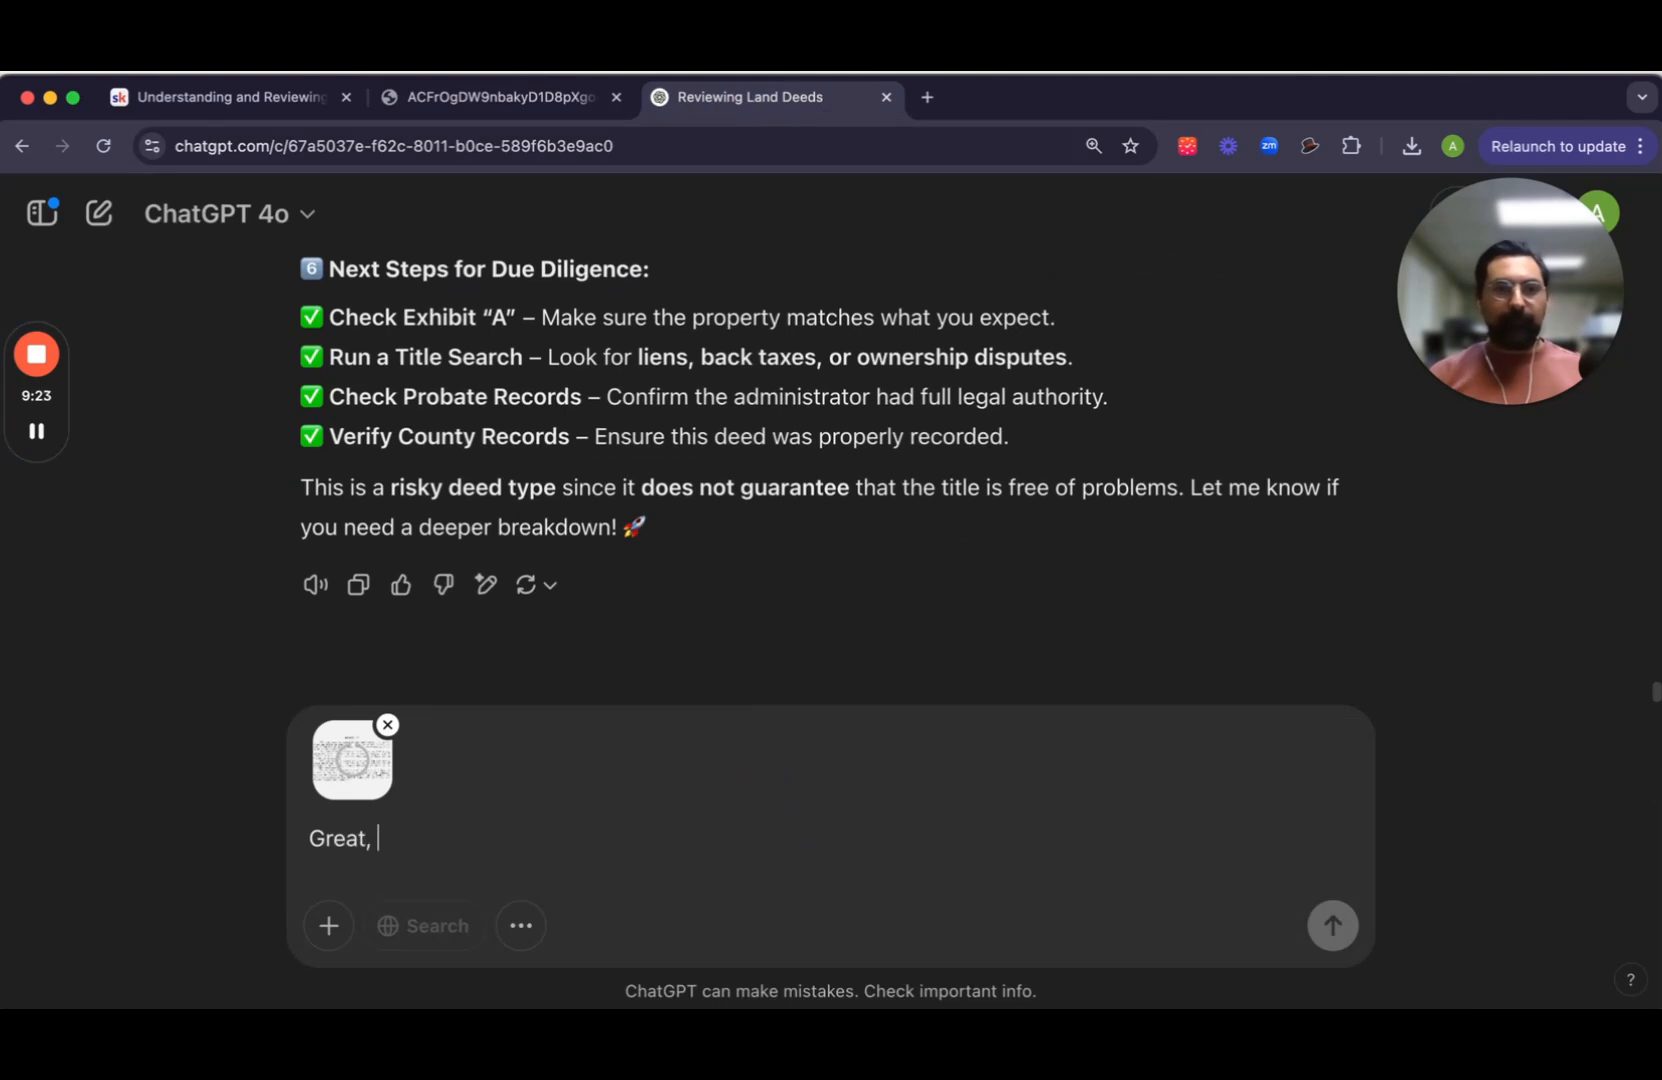
pyautogui.write('now please breakdow')
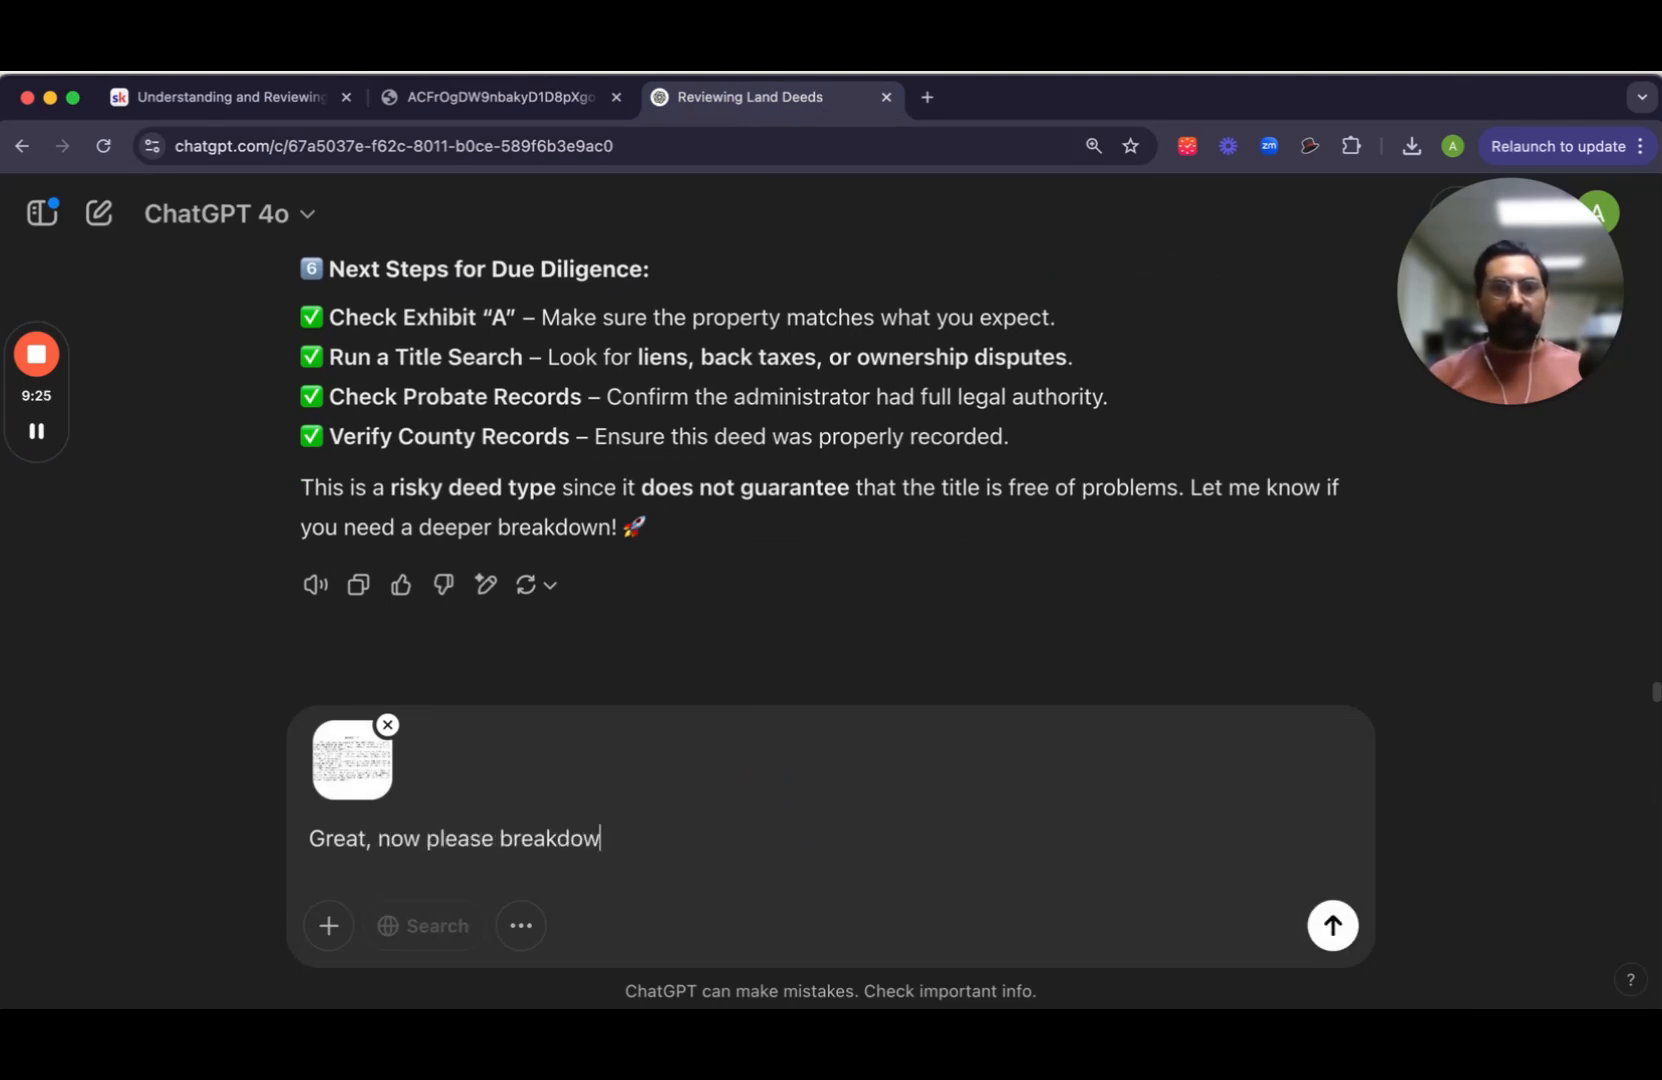
pyautogui.write('n the last page w')
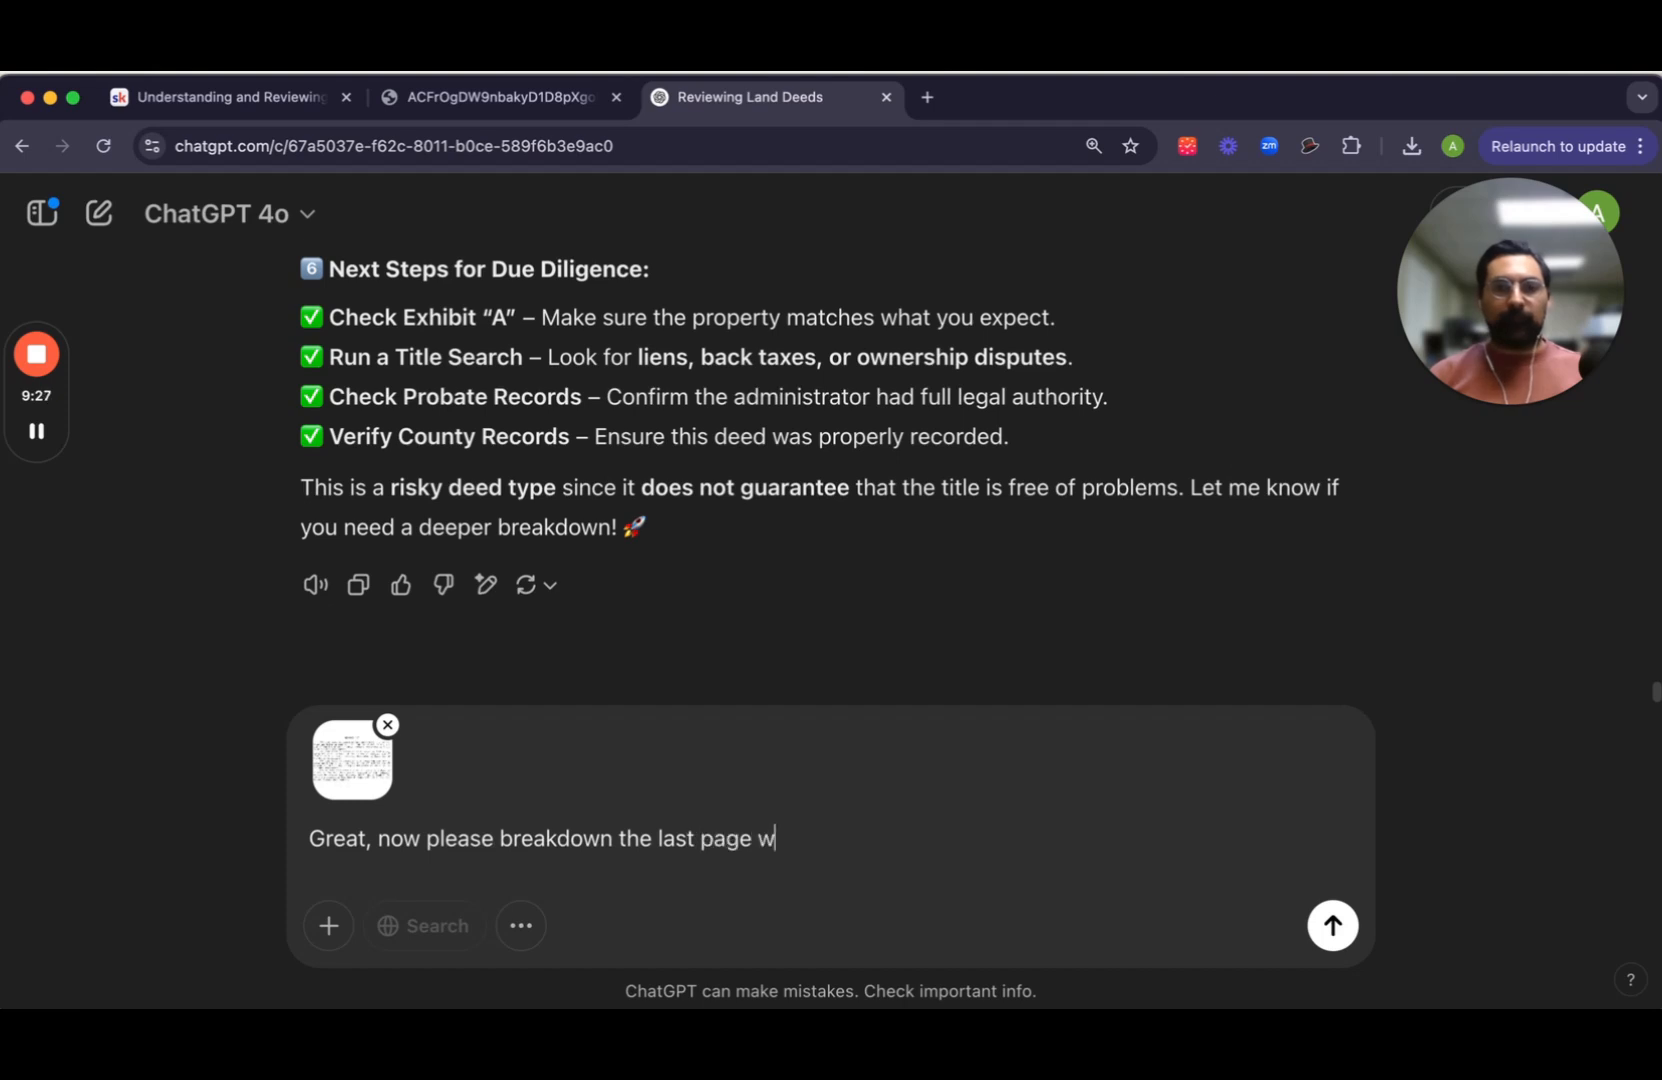
pyautogui.write('hich is the exhibit A')
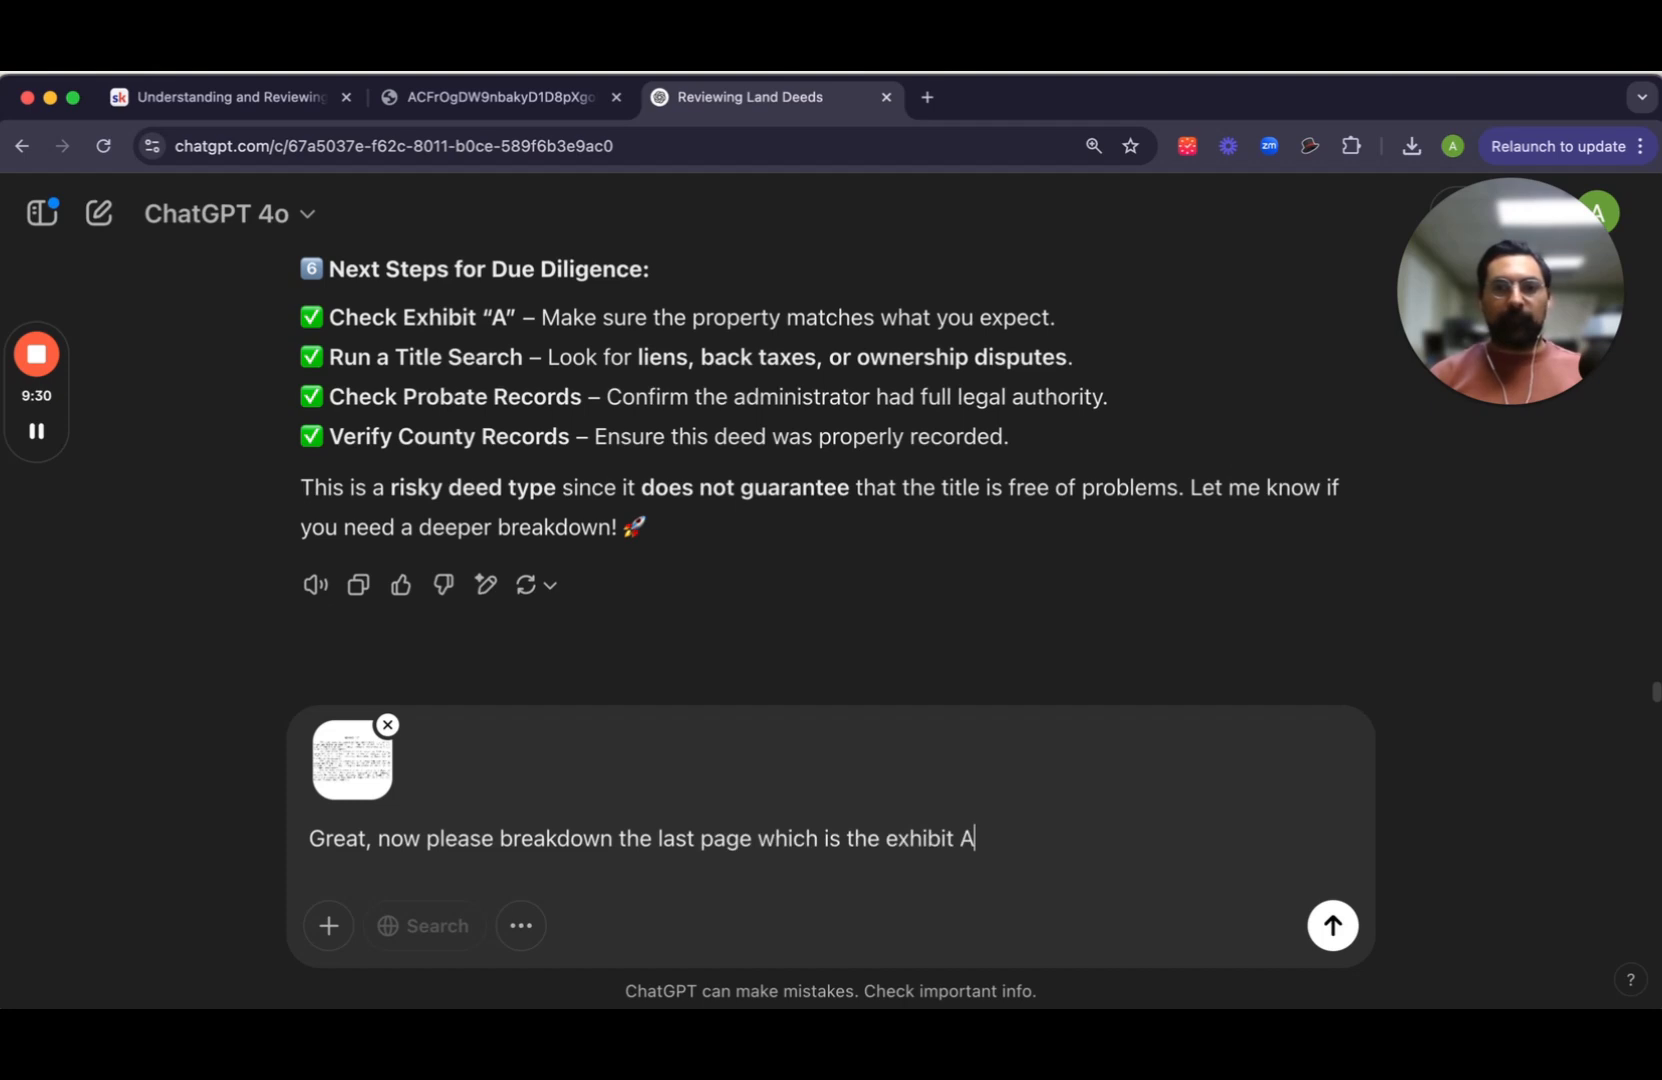
# Step: Add the sentence beginning "Please stay short and concise wiht your breakdown and" to the Exhibit A message
pyautogui.write('. plea')
pyautogui.press('BackSpace')
pyautogui.press('BackSpace')
pyautogui.press('BackSpace')
pyautogui.press('BackSpace')
pyautogui.write('Plea')
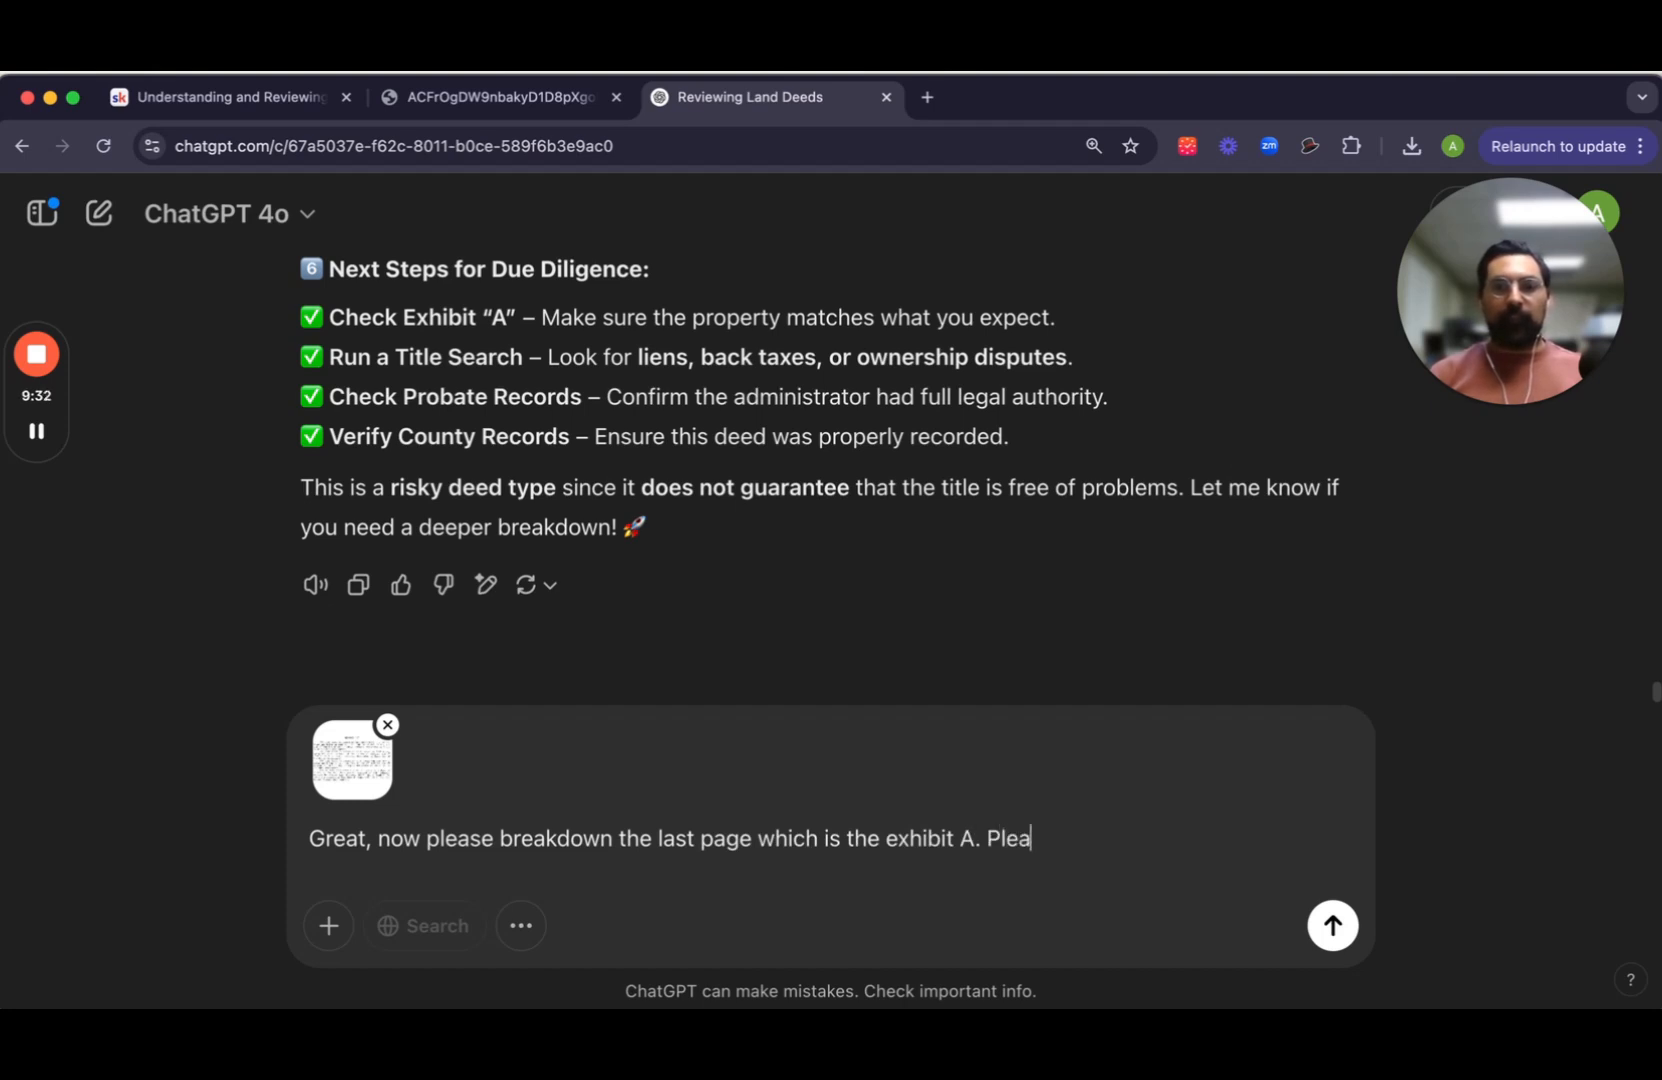
pyautogui.write('se stay short and')
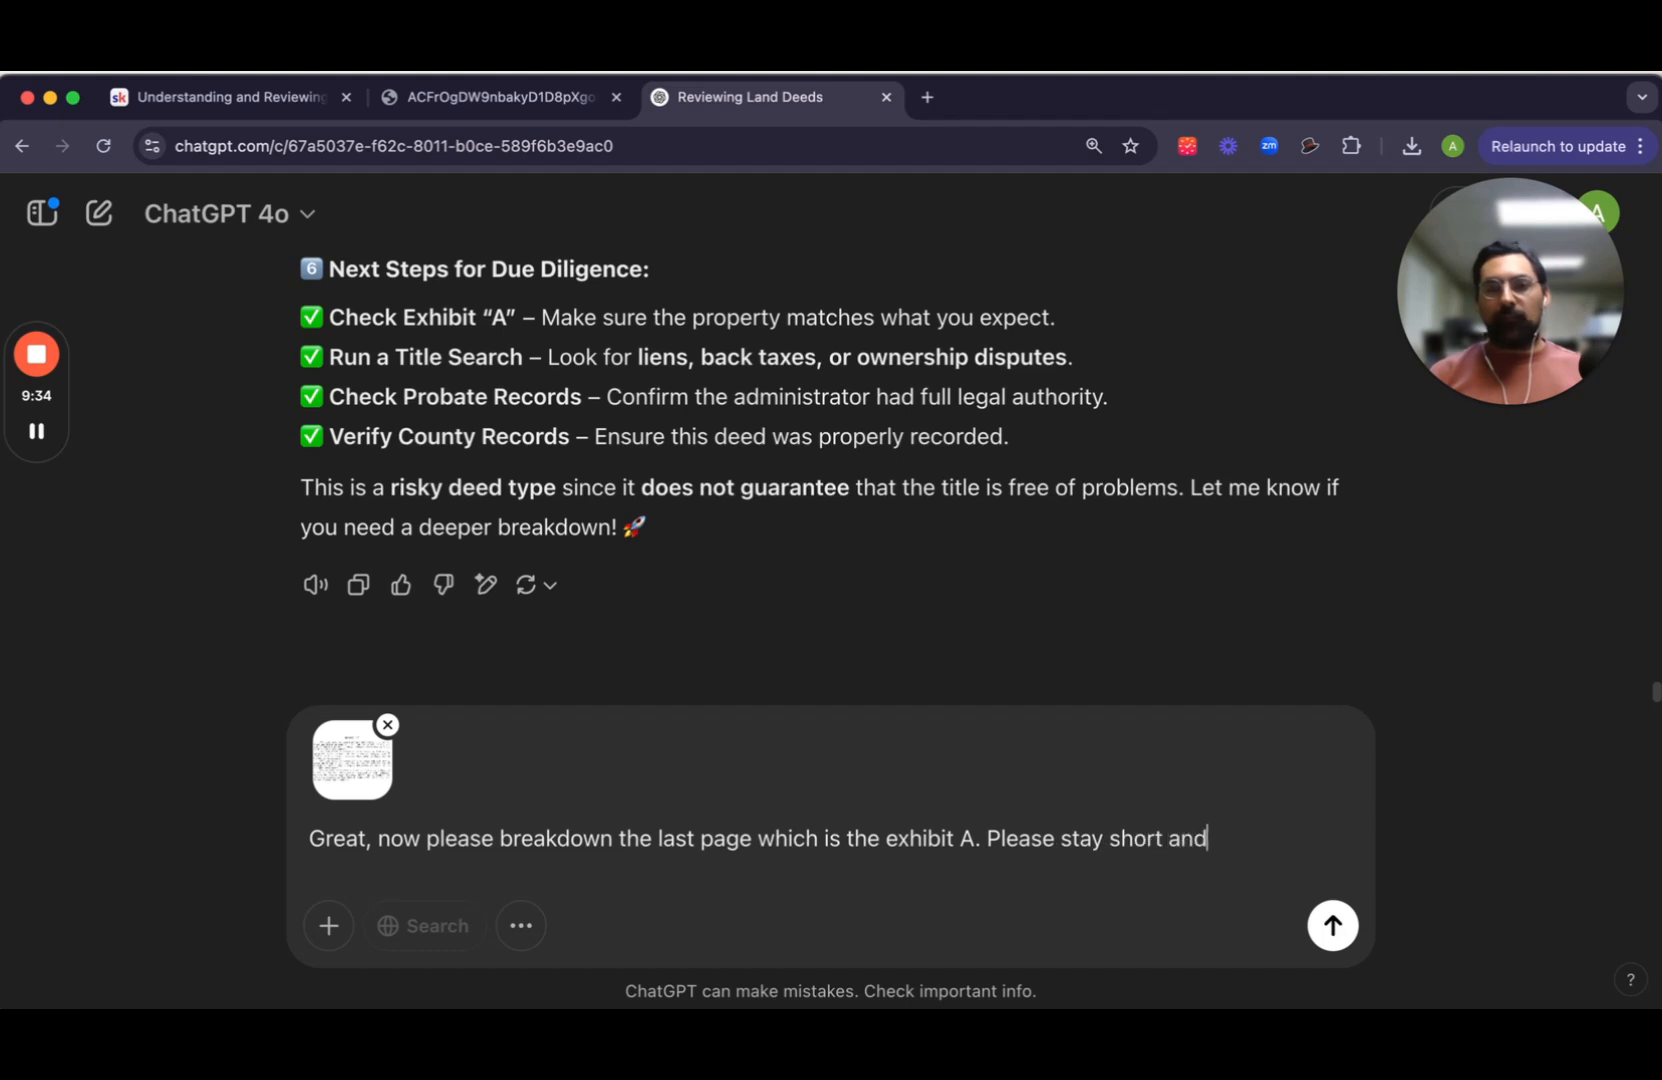
pyautogui.write(' concise wiht')
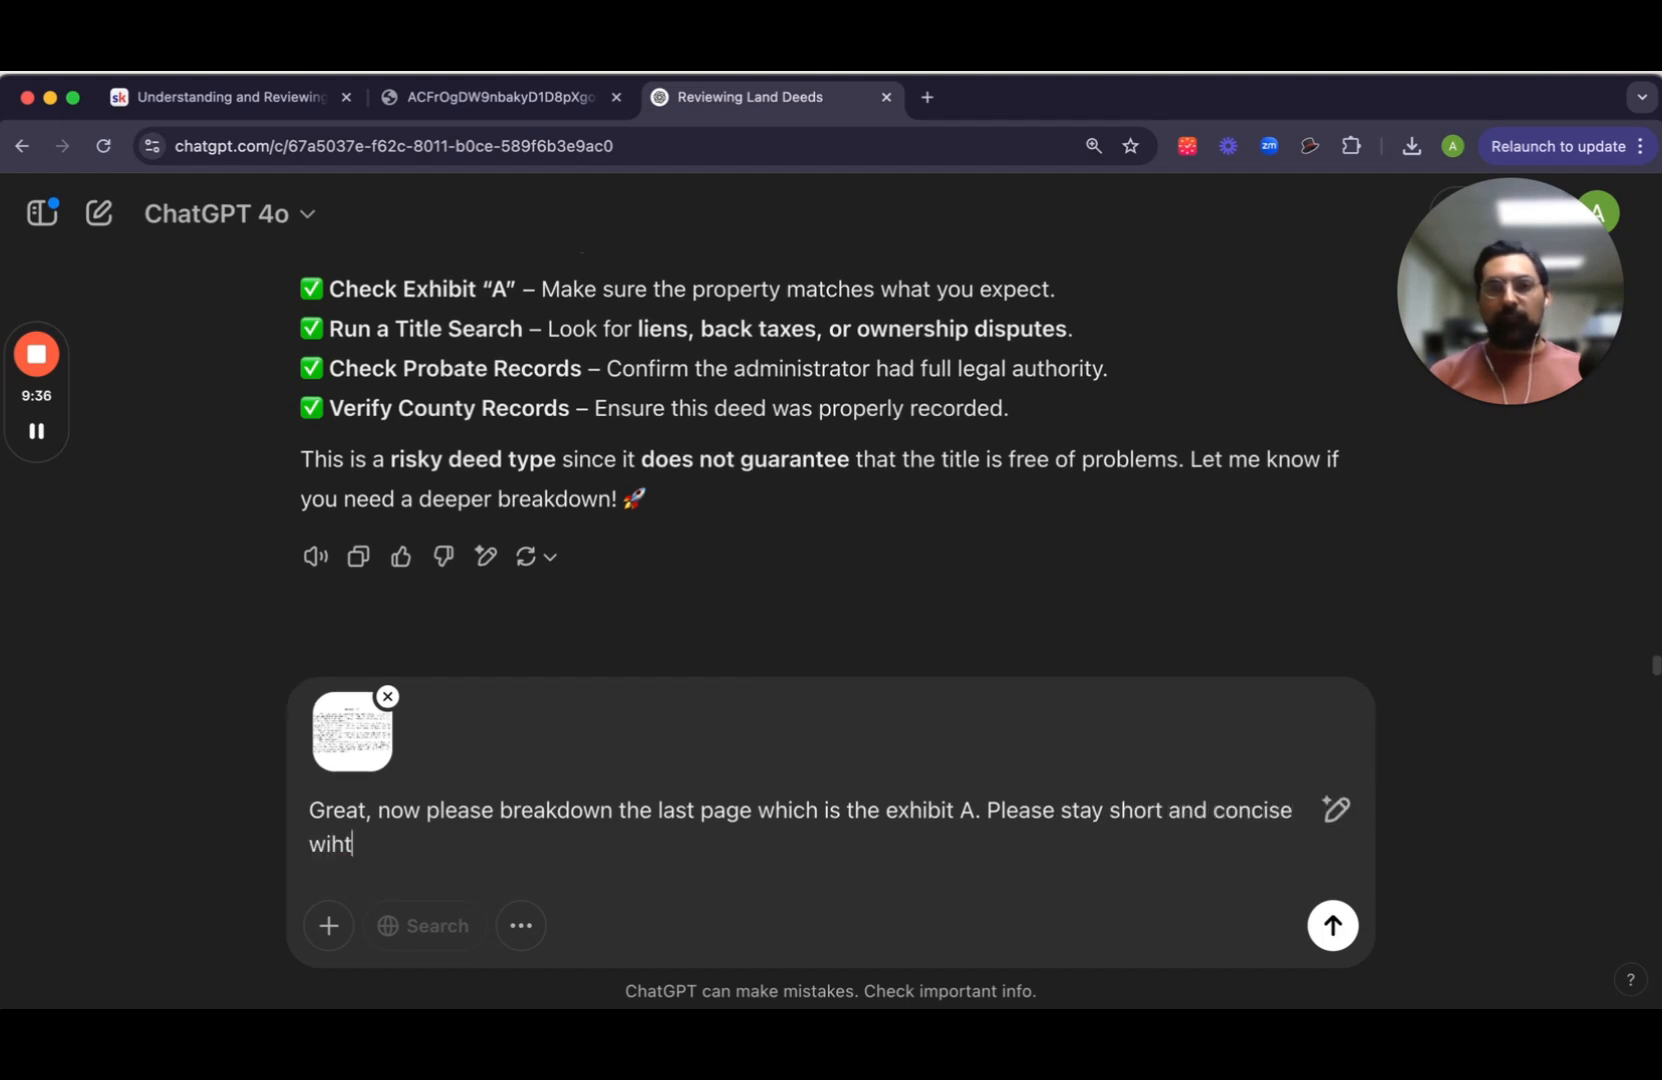
pyautogui.write(' your breakdown and')
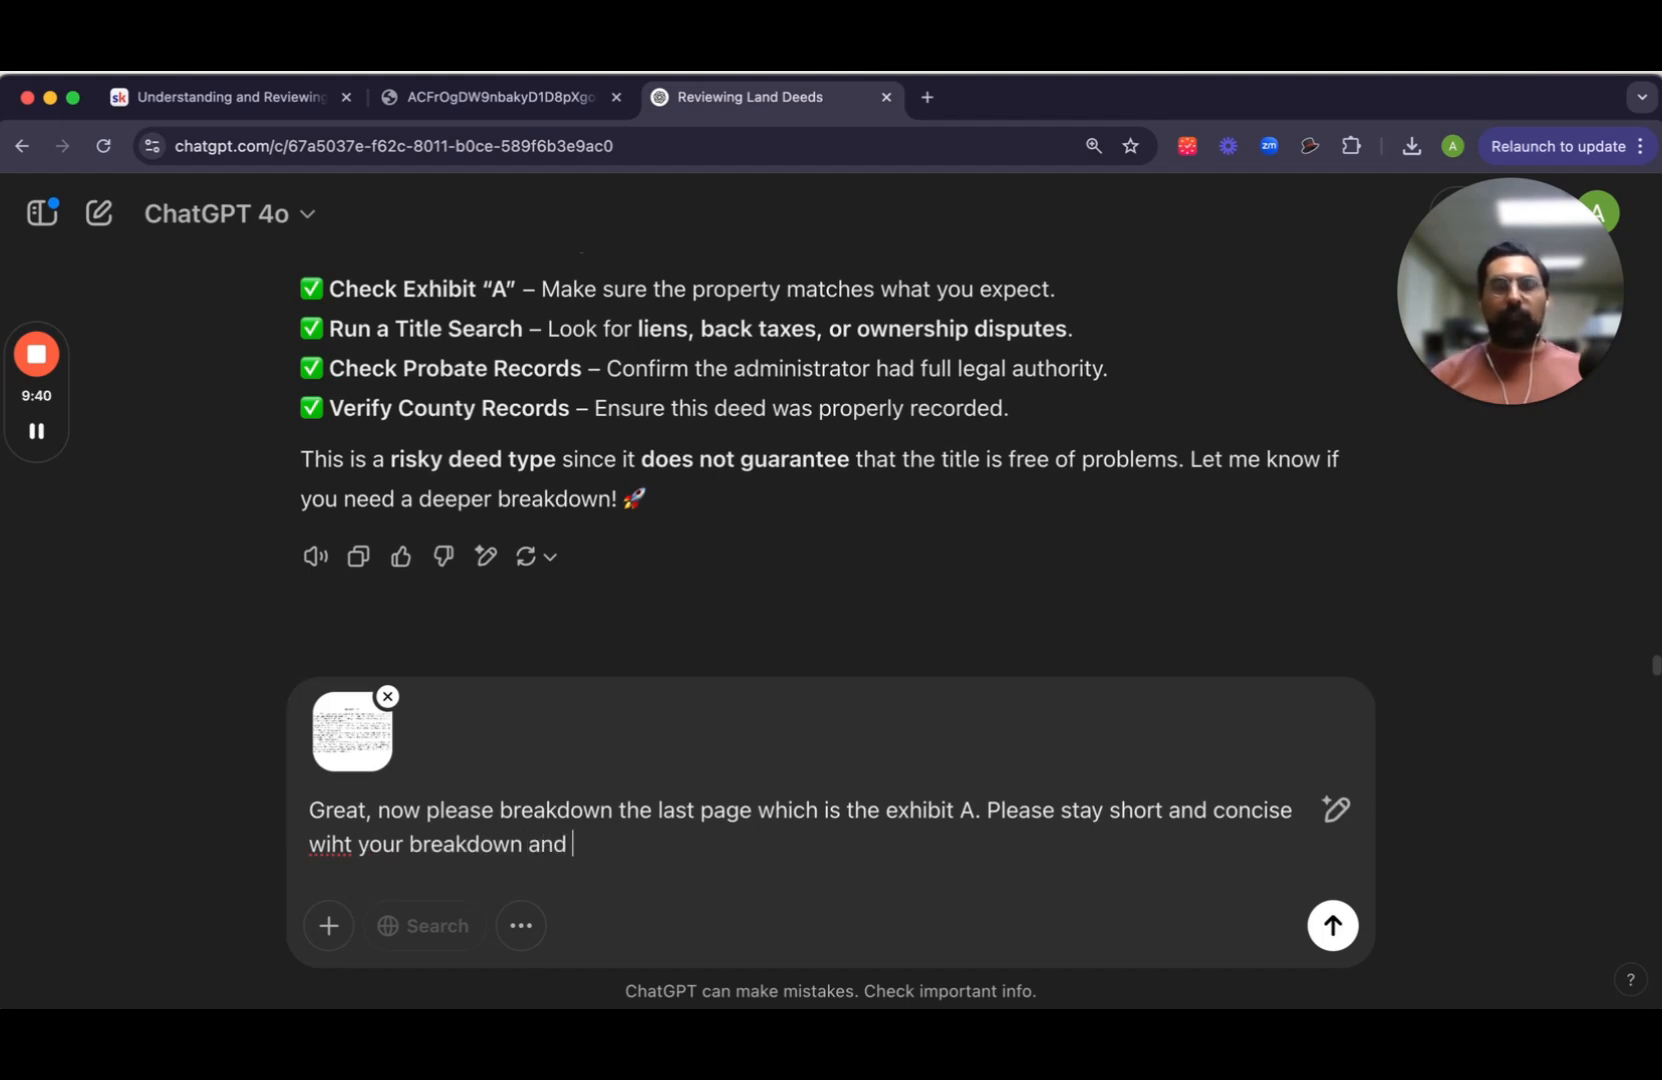
# Step: Complete the Exhibit A message with "continue to explain it in an easy way for a novice to understand" and send it
pyautogui.write(' continue to expl')
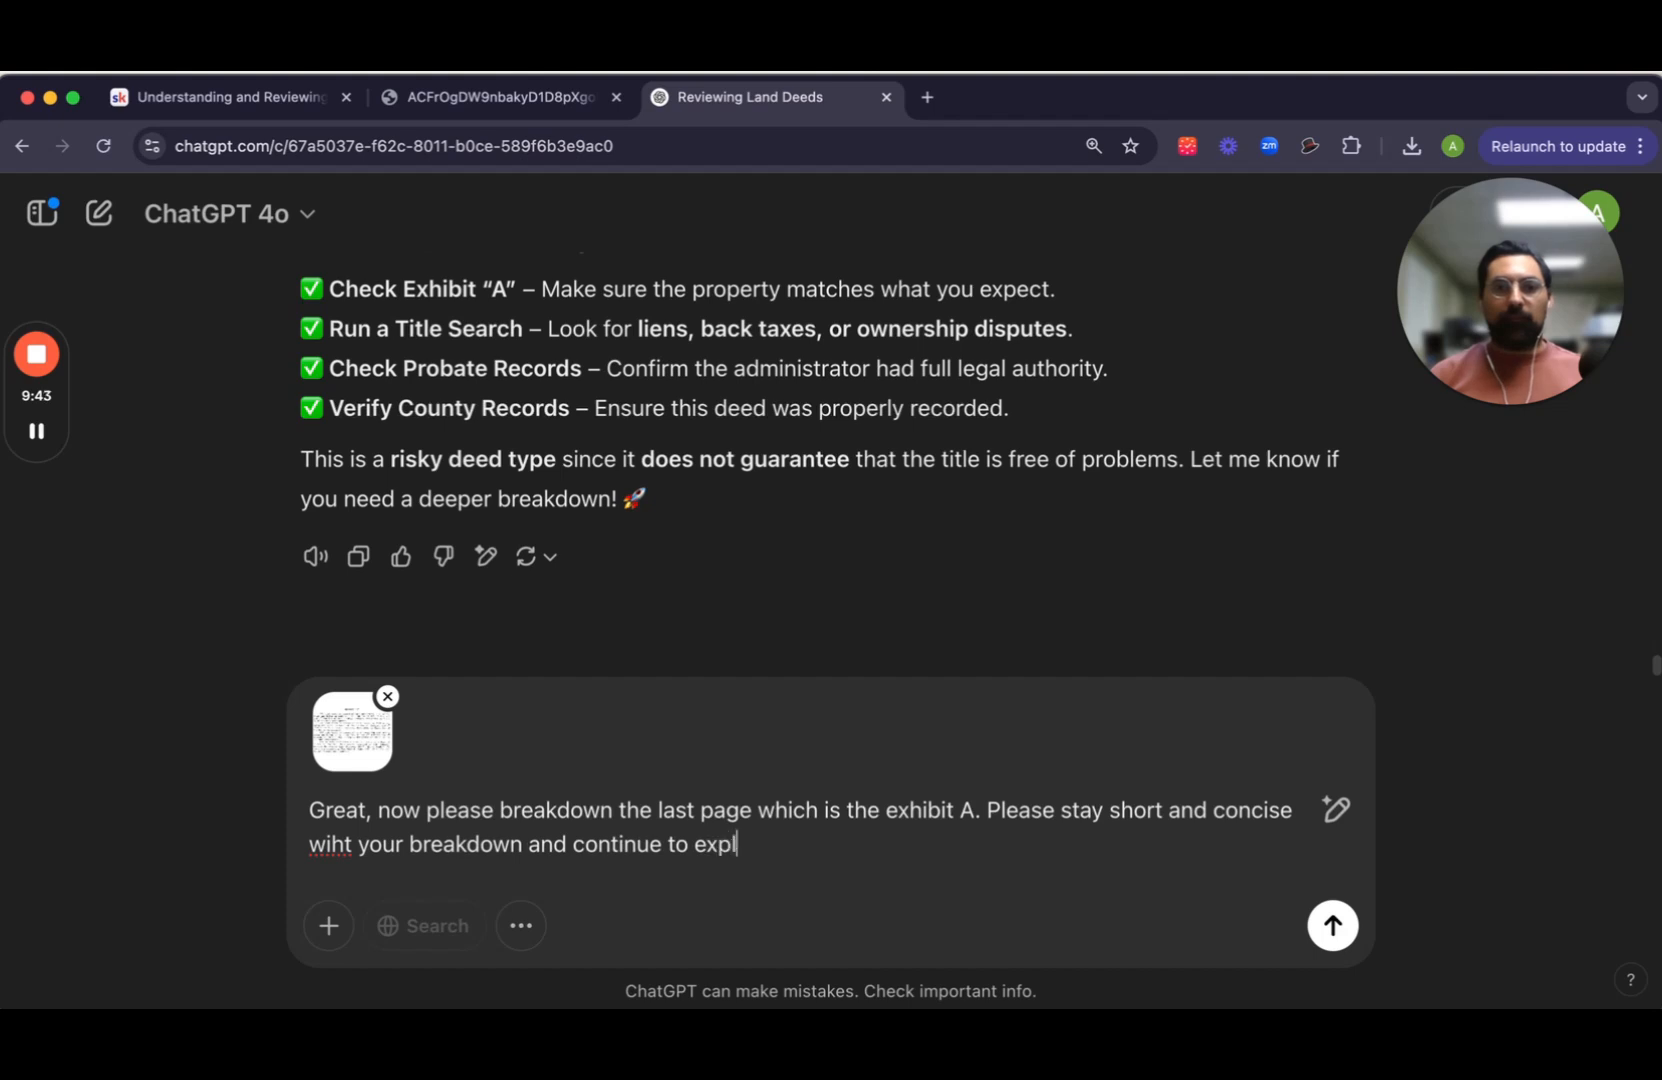
pyautogui.write('ain it an')
pyautogui.press('BackSpace')
pyautogui.press('BackSpace')
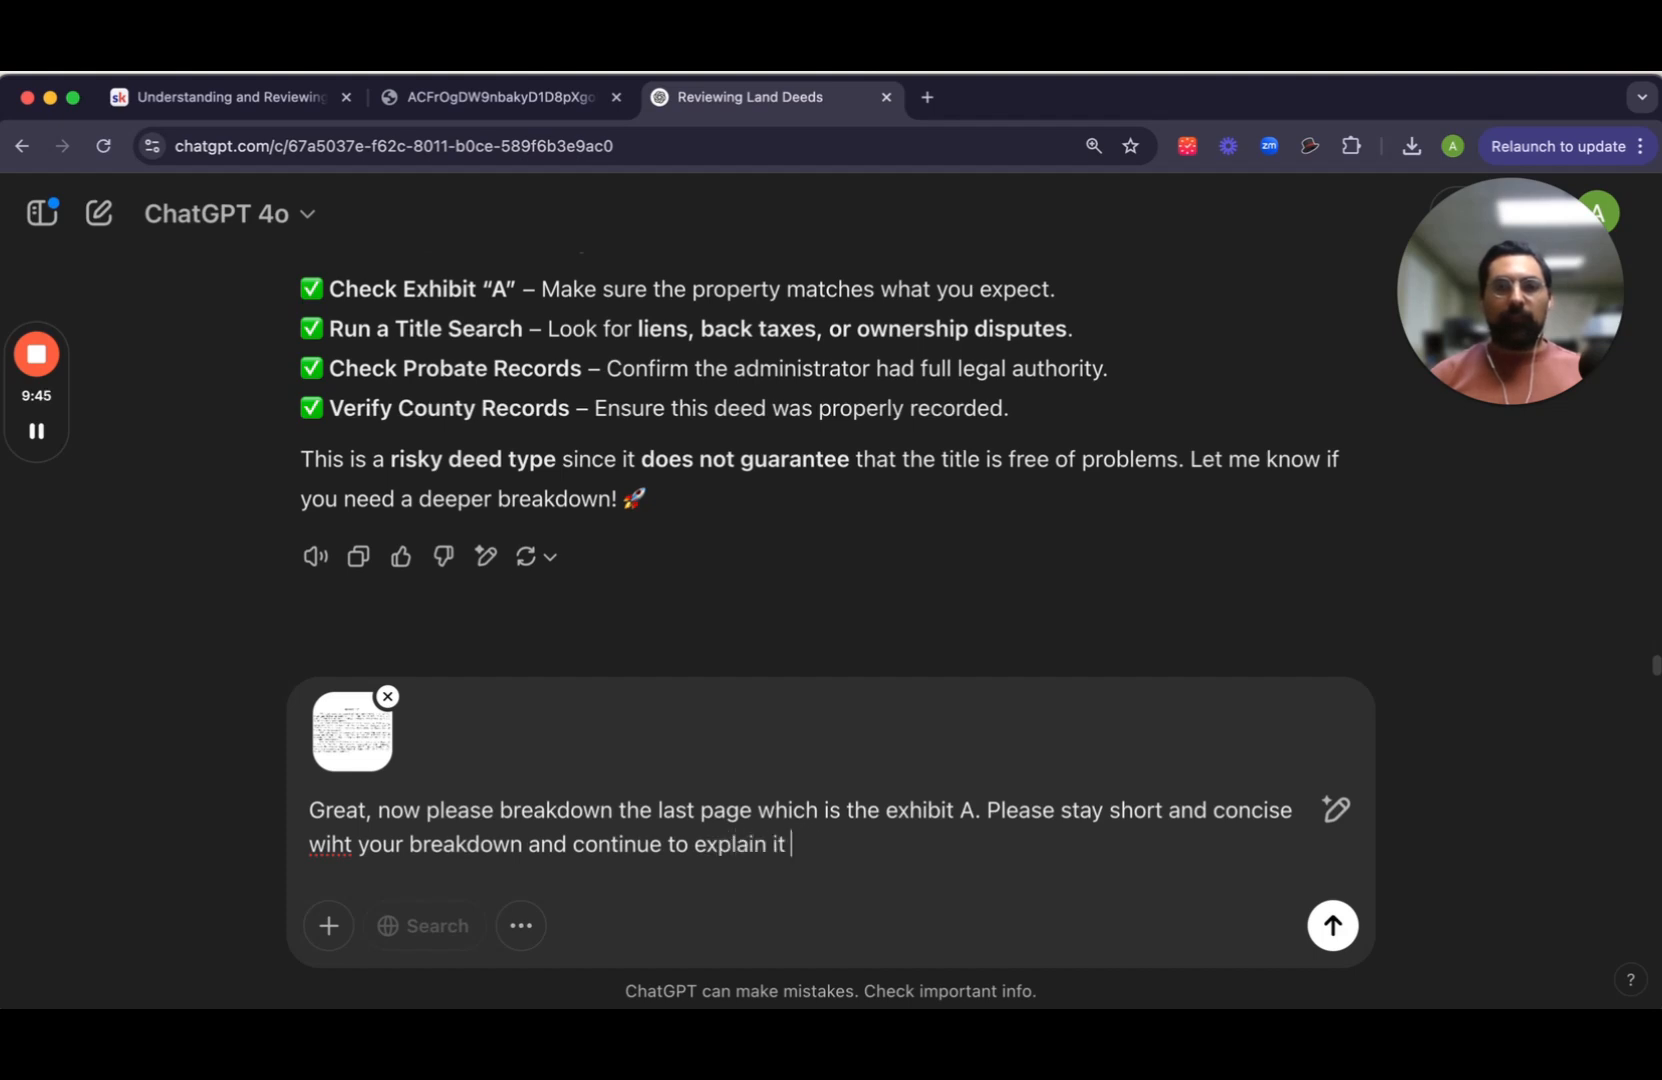
pyautogui.write('in an easy w')
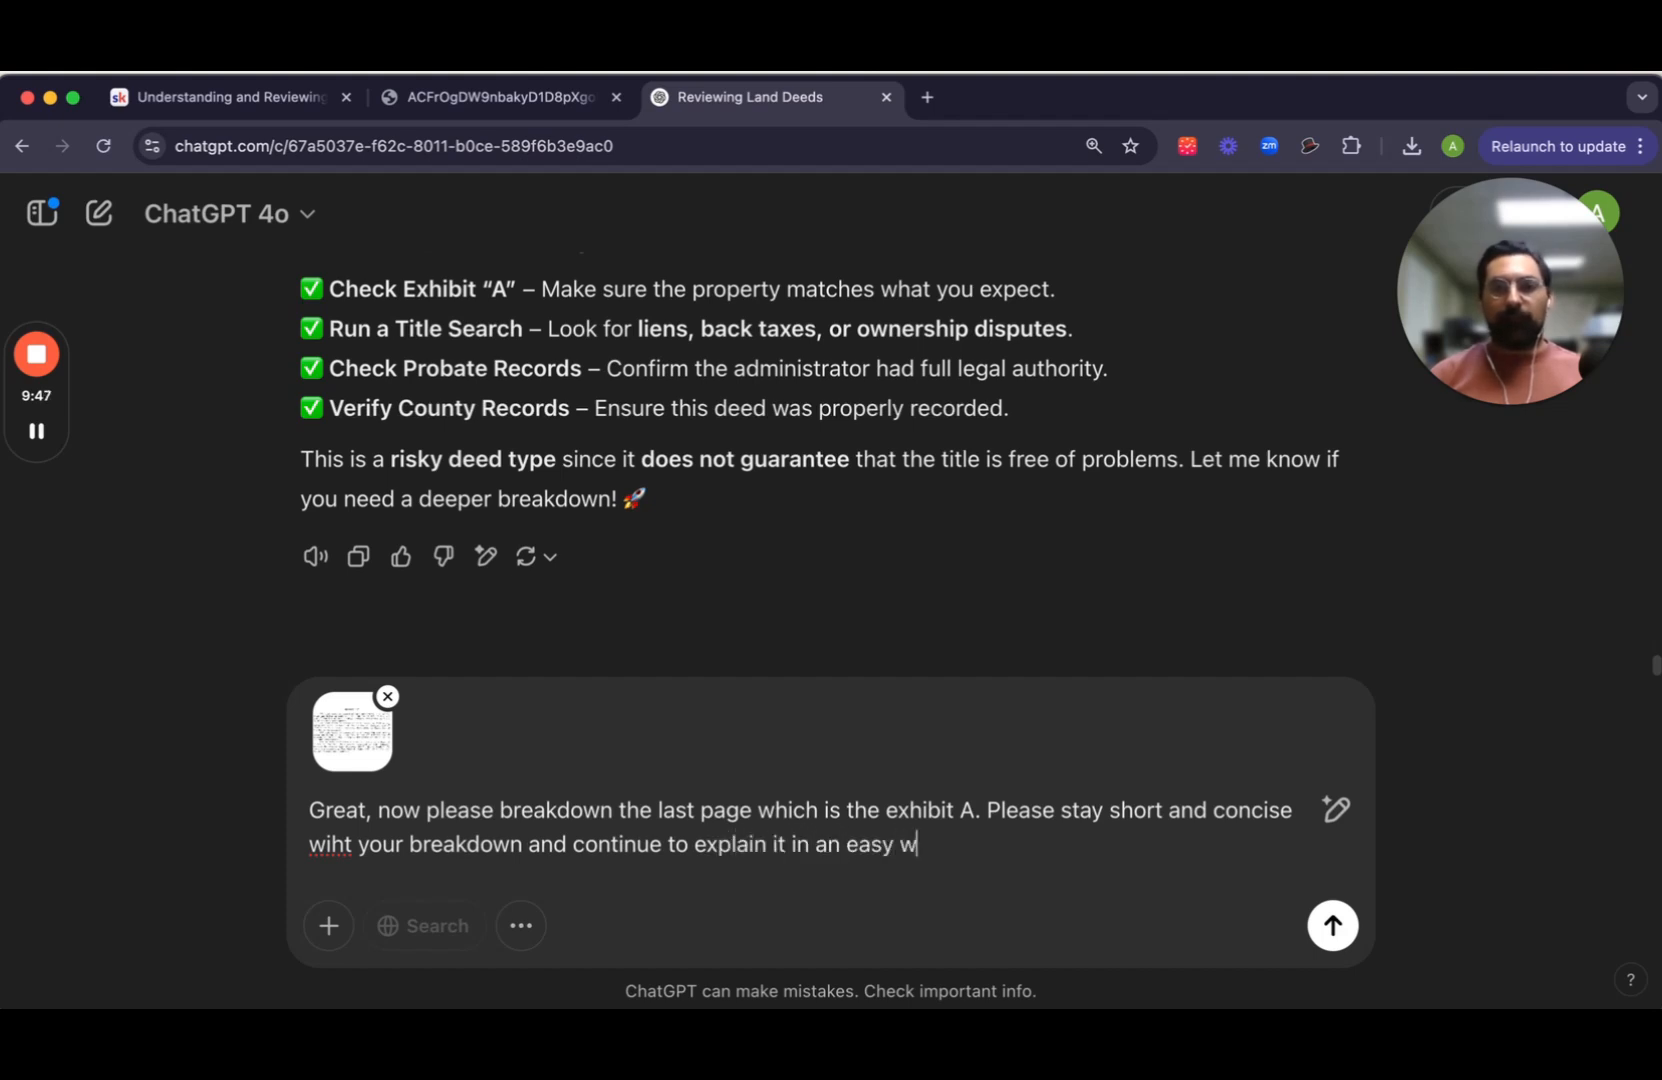
pyautogui.write('ay for a novice ')
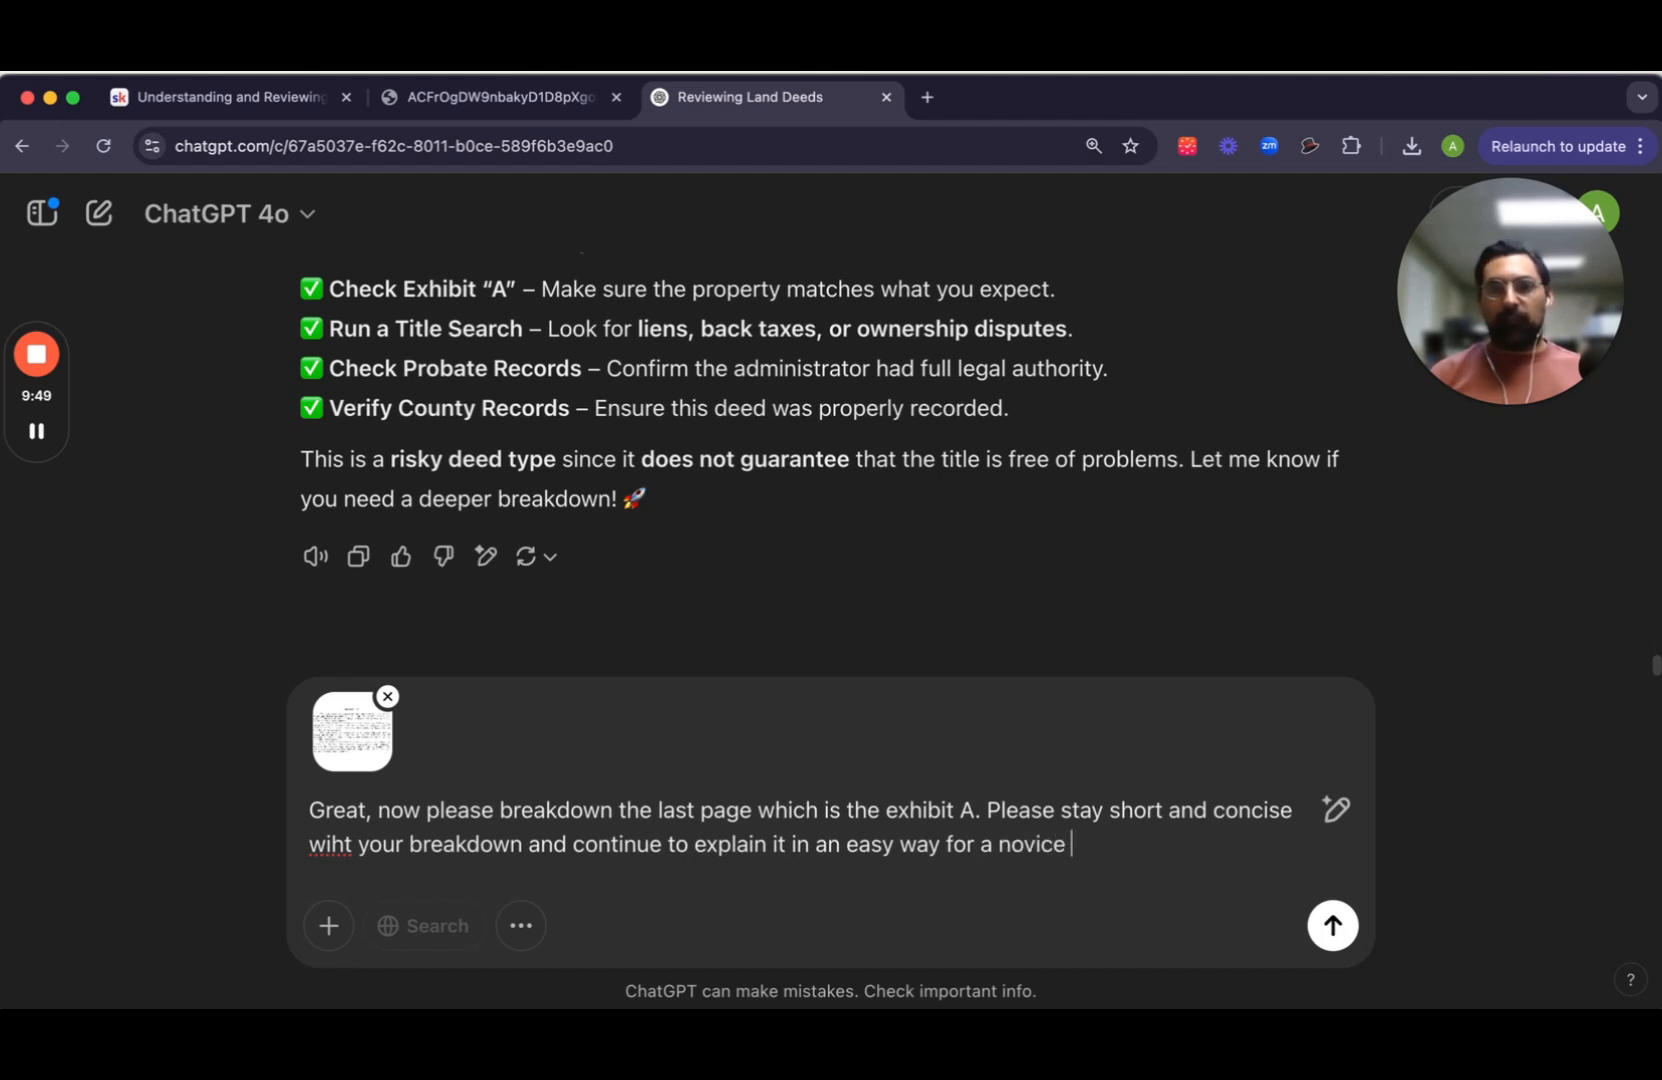
pyautogui.write('to understand')
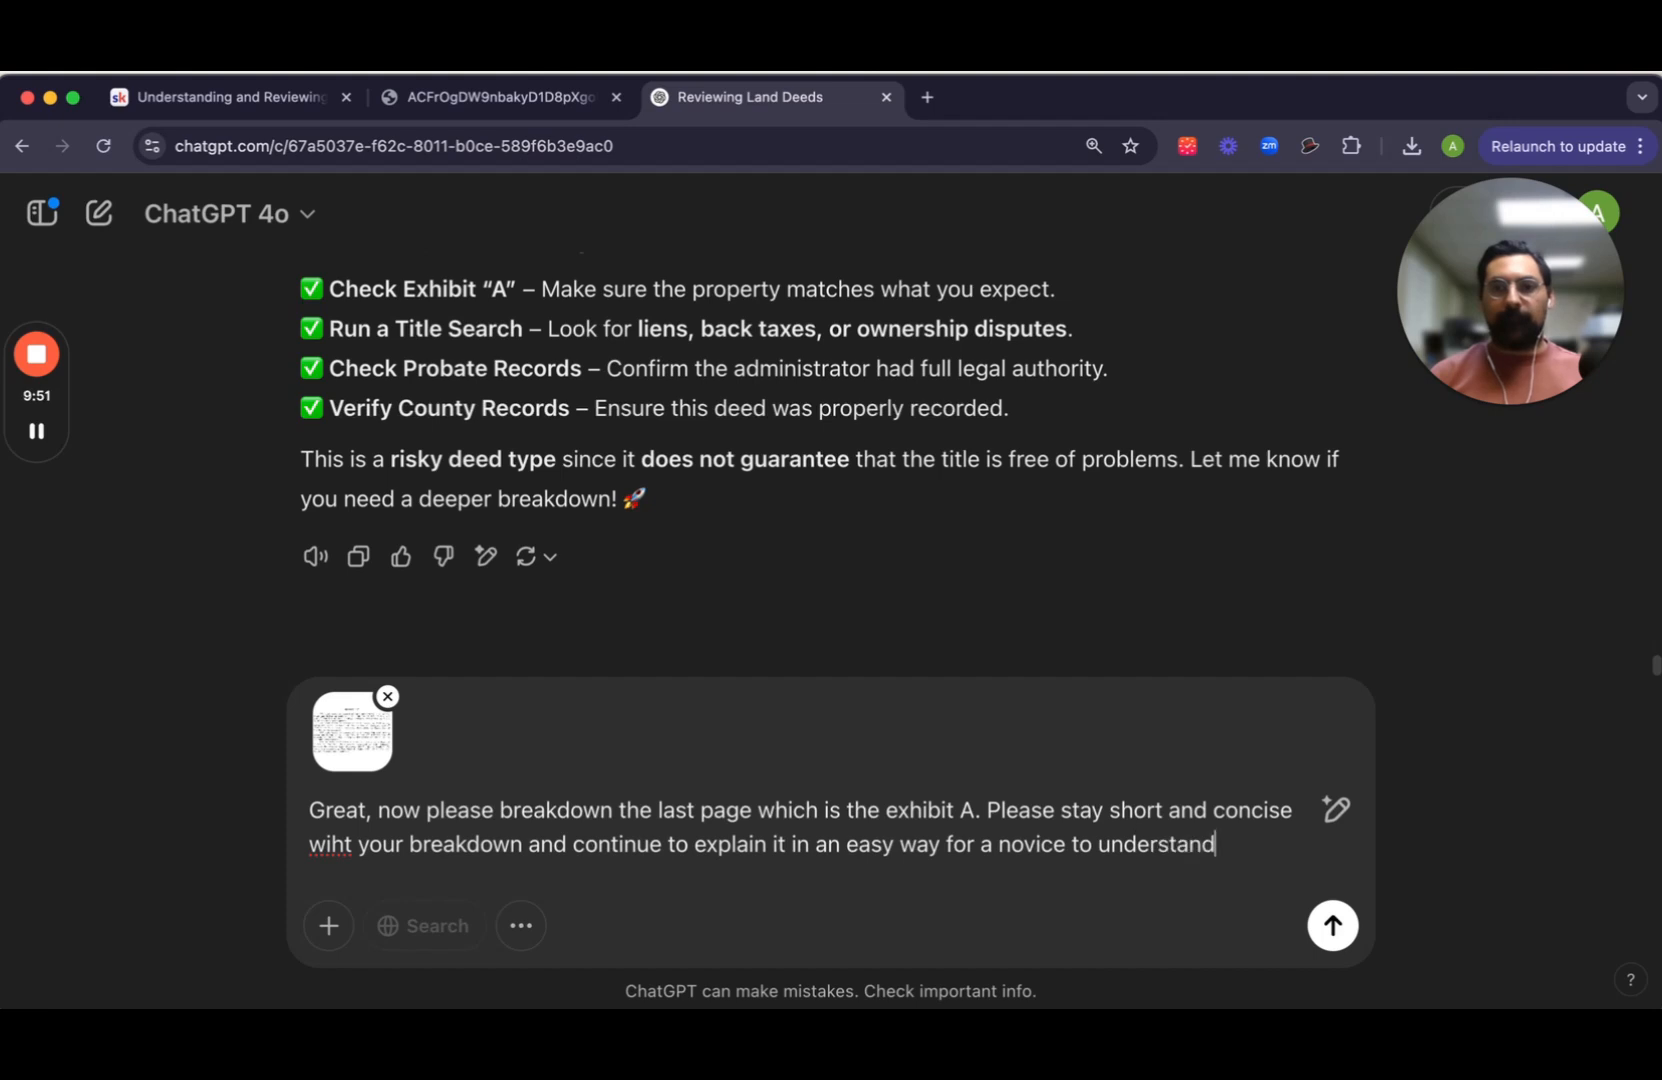
pyautogui.press('Return')
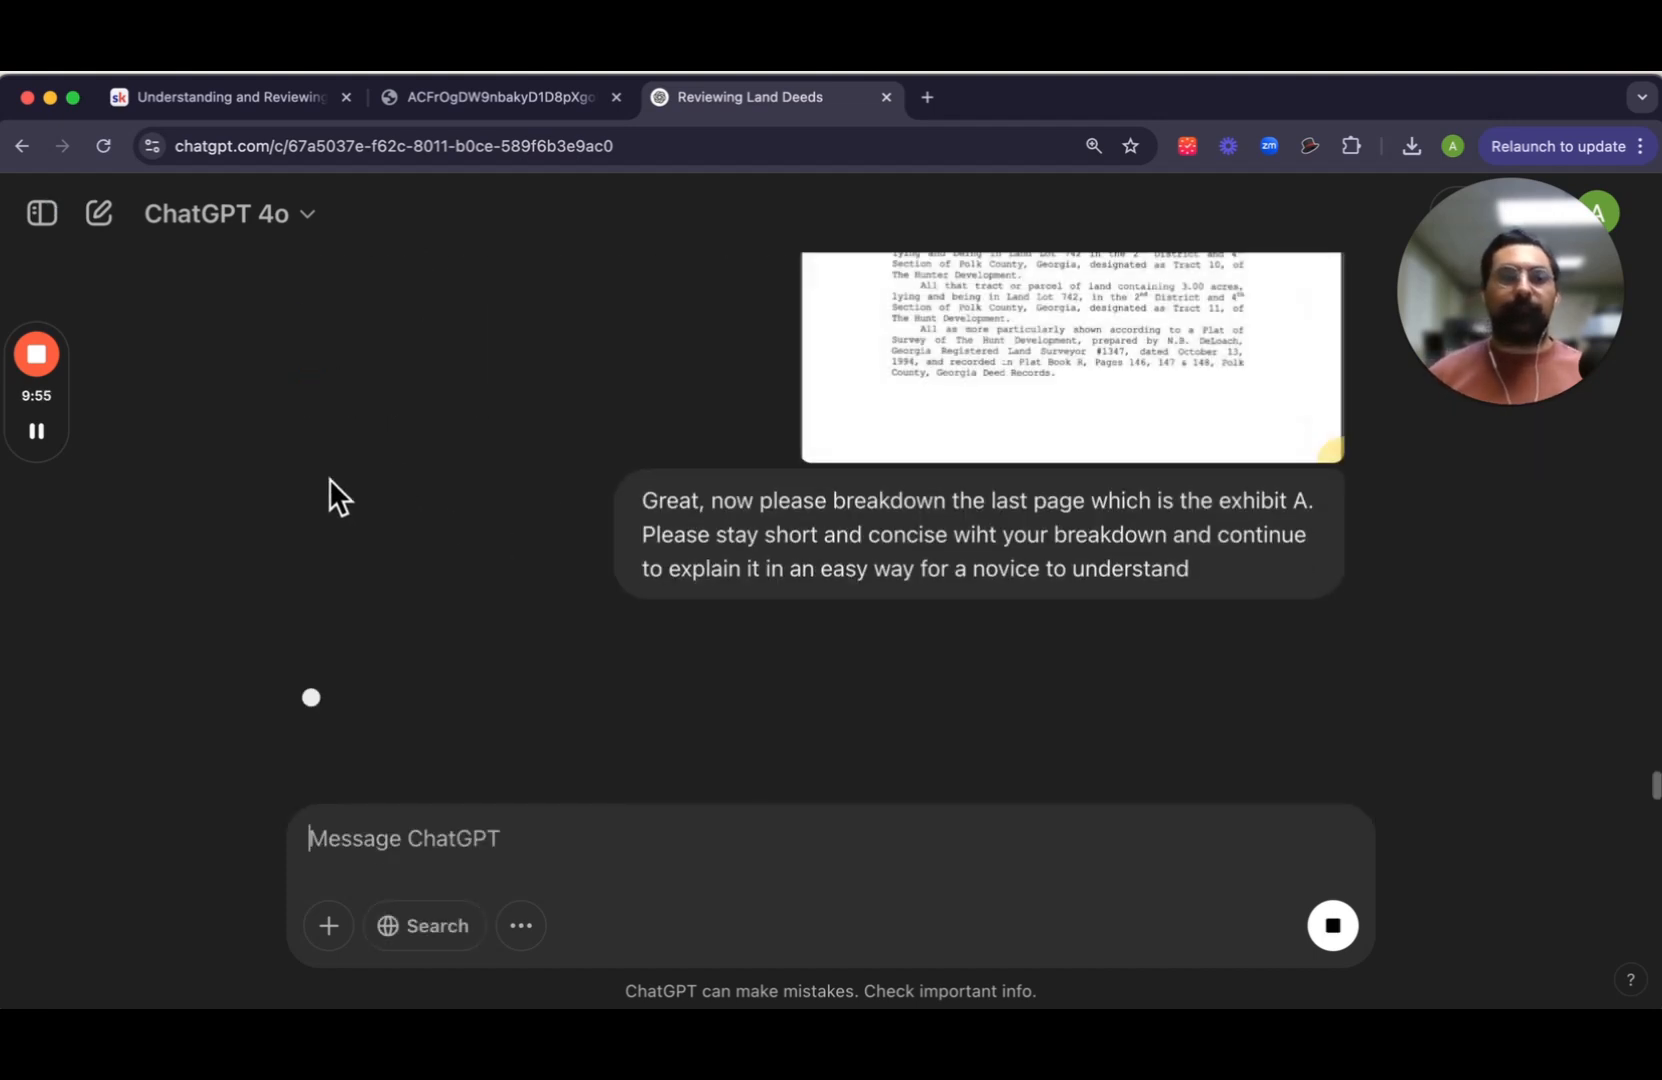
# Step: Read the Exhibit "A" breakdown's section on what land is included, checking the acreage of each tract
pyautogui.scroll(1, 309, 482)
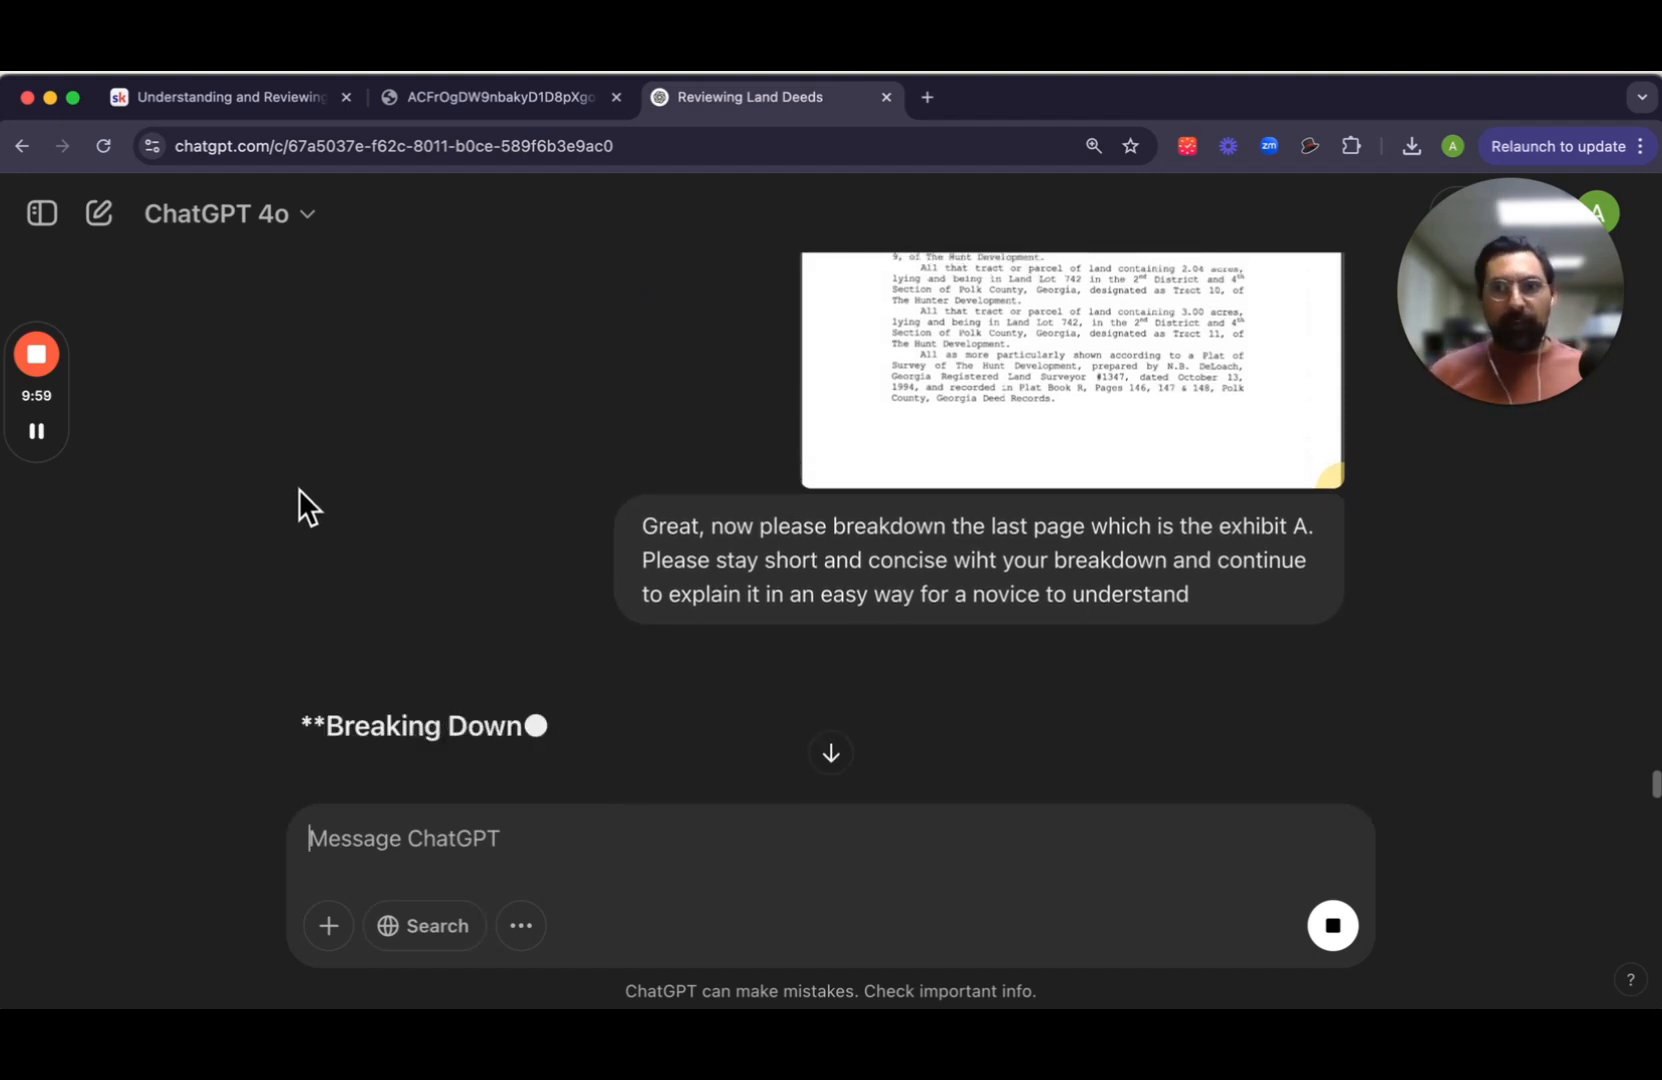
pyautogui.scroll(-1, 212, 425)
pyautogui.scroll(-5, 212, 425)
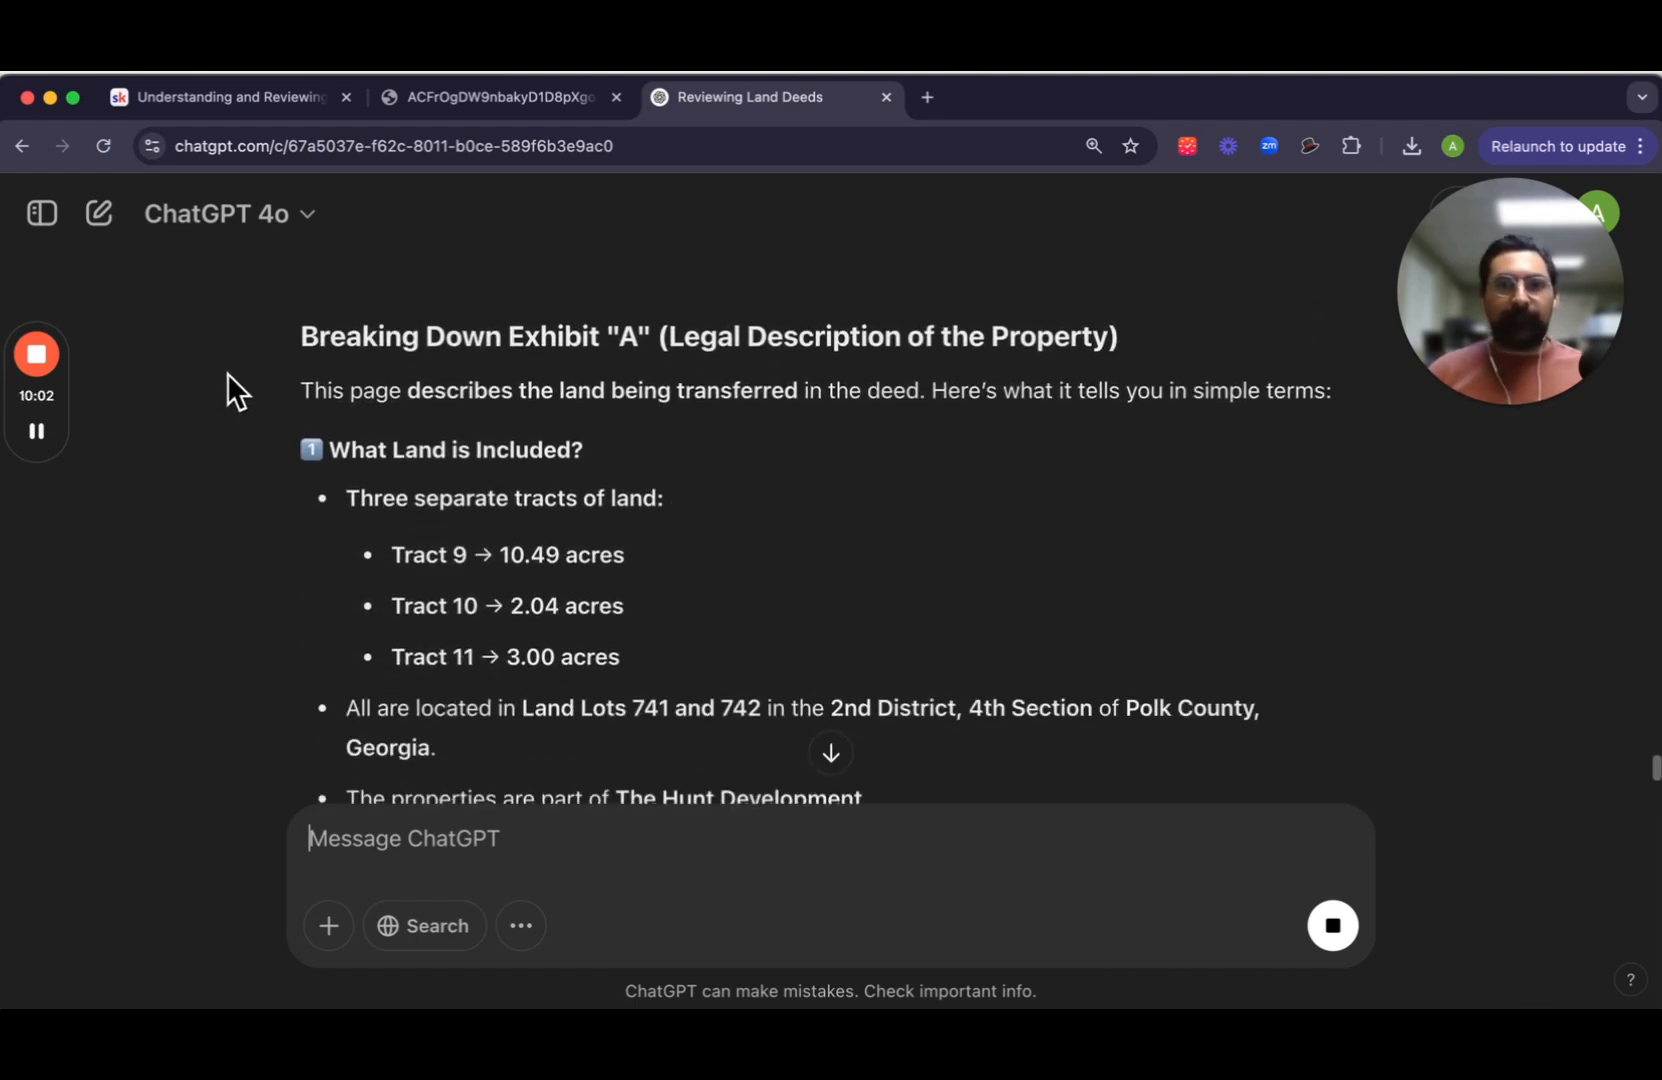
pyautogui.scroll(-1, 230, 367)
pyautogui.scroll(-2, 232, 373)
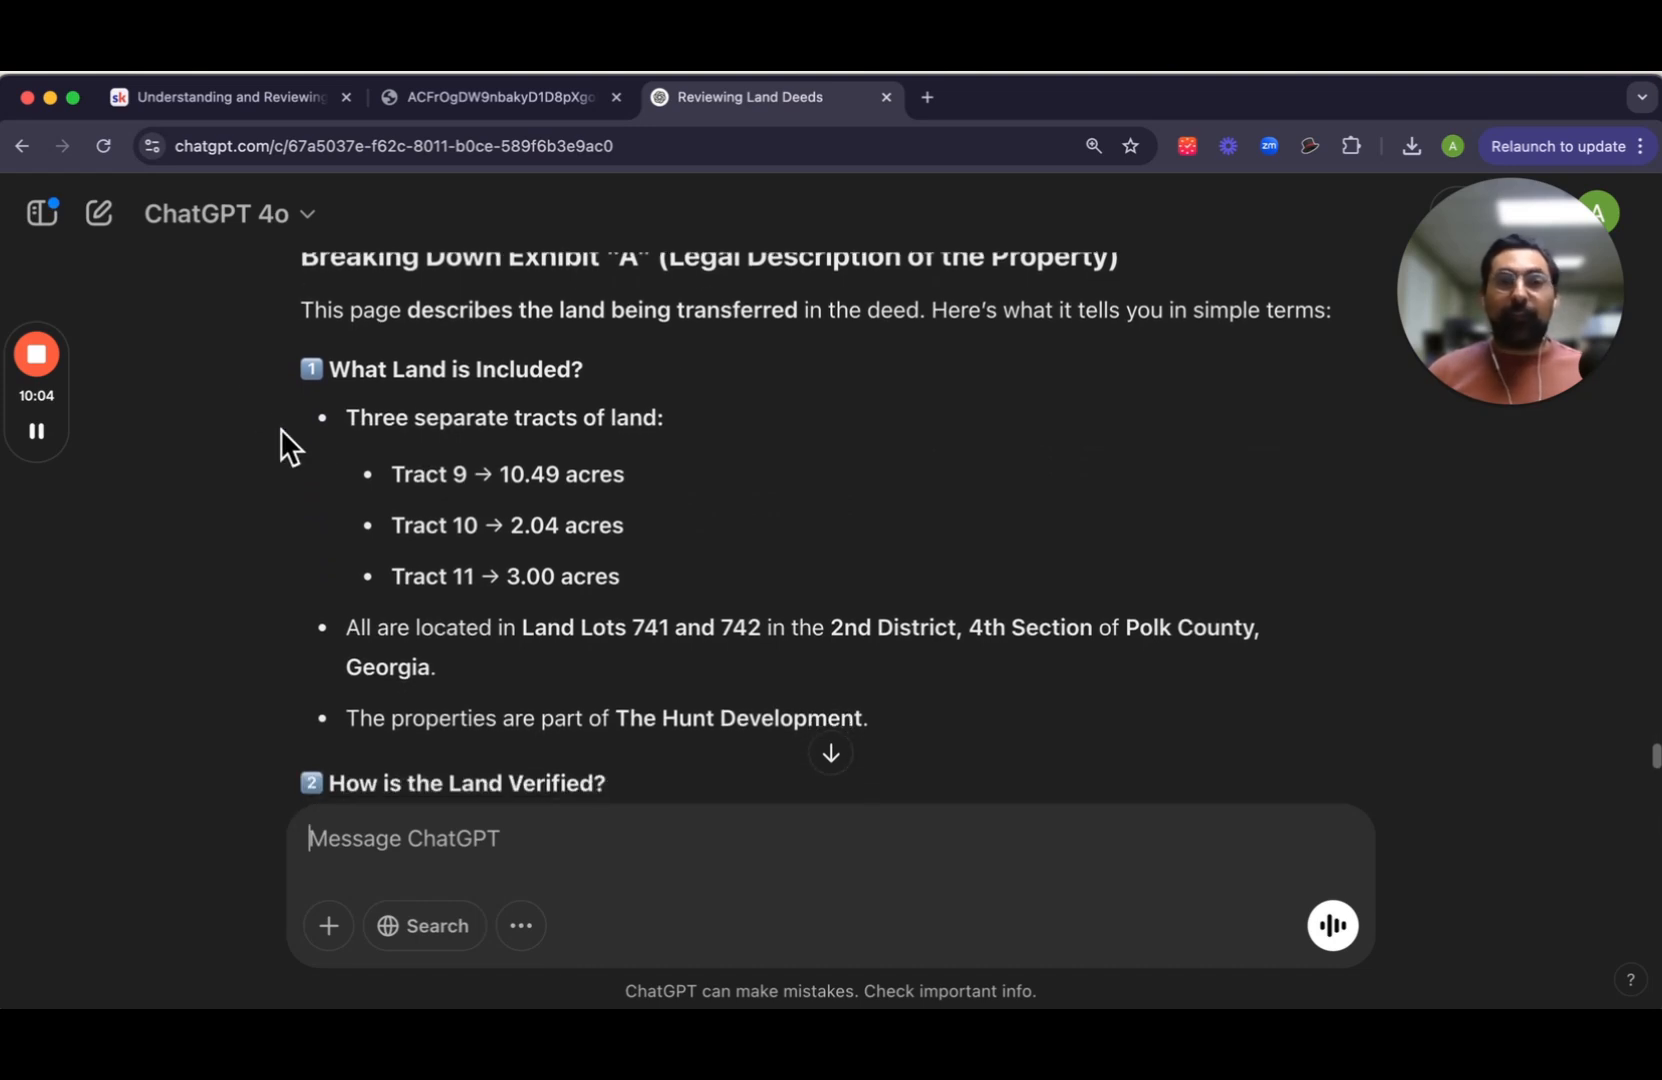
pyautogui.scroll(-1, 600, 450)
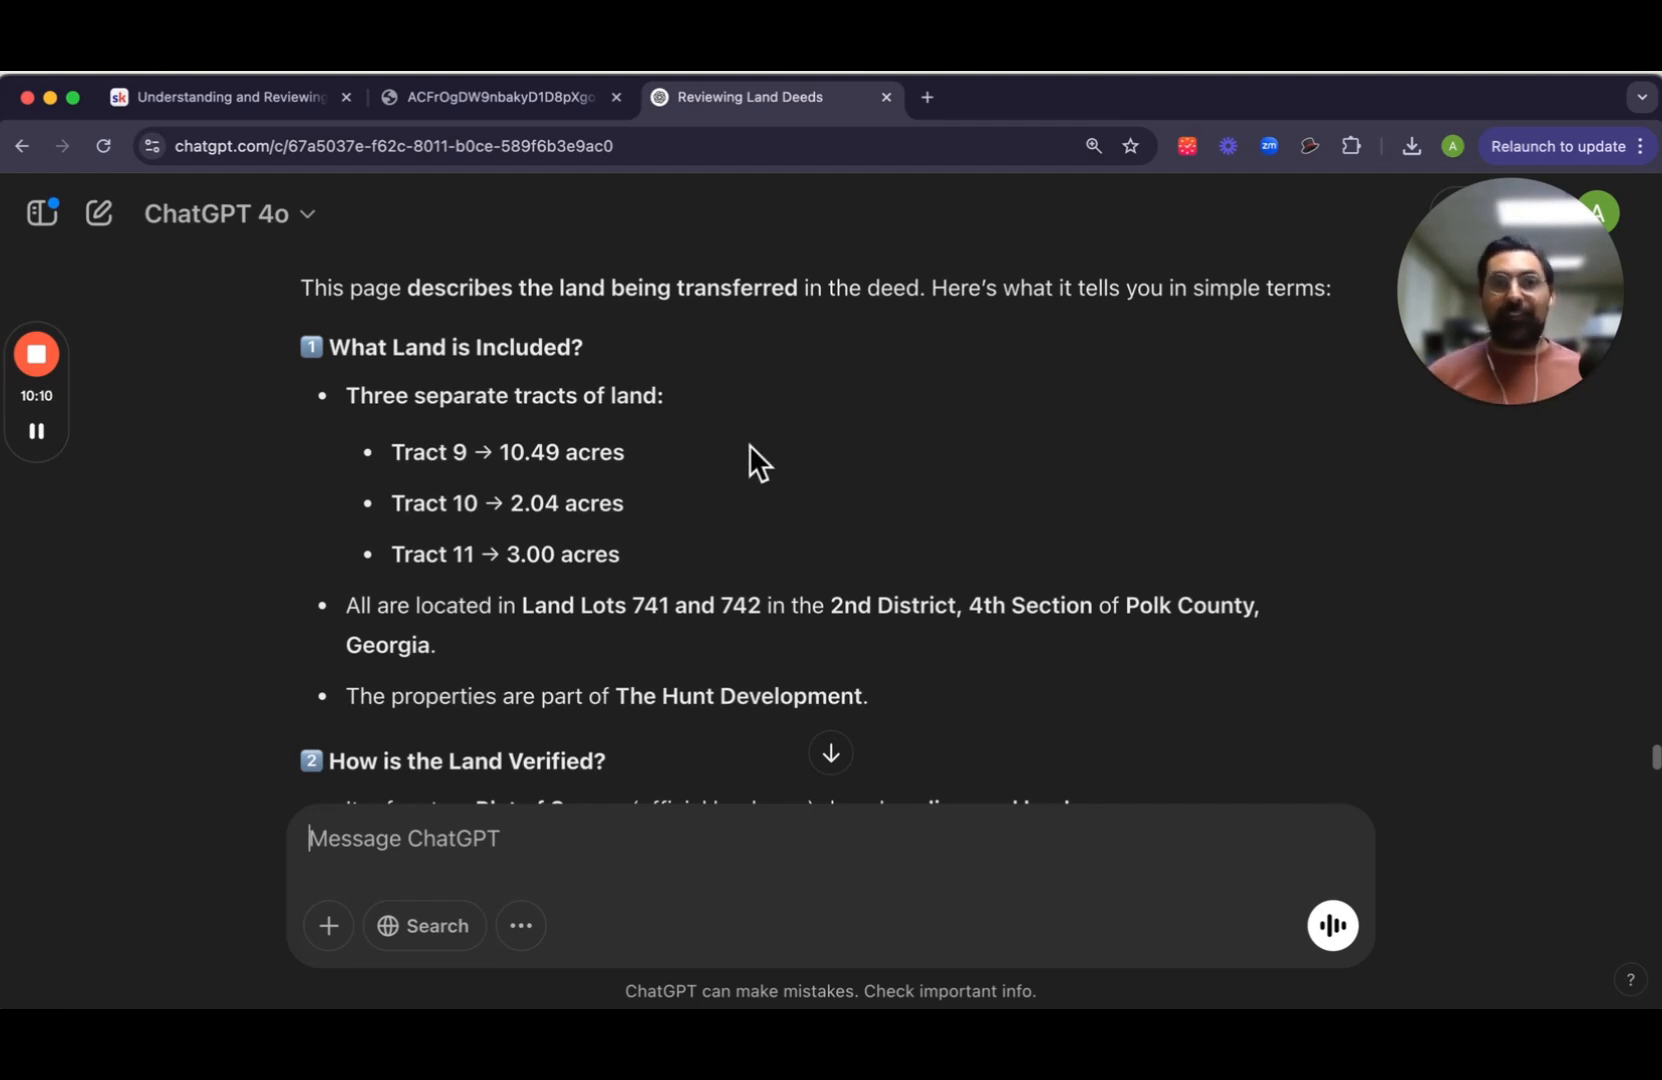
pyautogui.moveTo(532, 549); pyautogui.dragTo(370, 497)
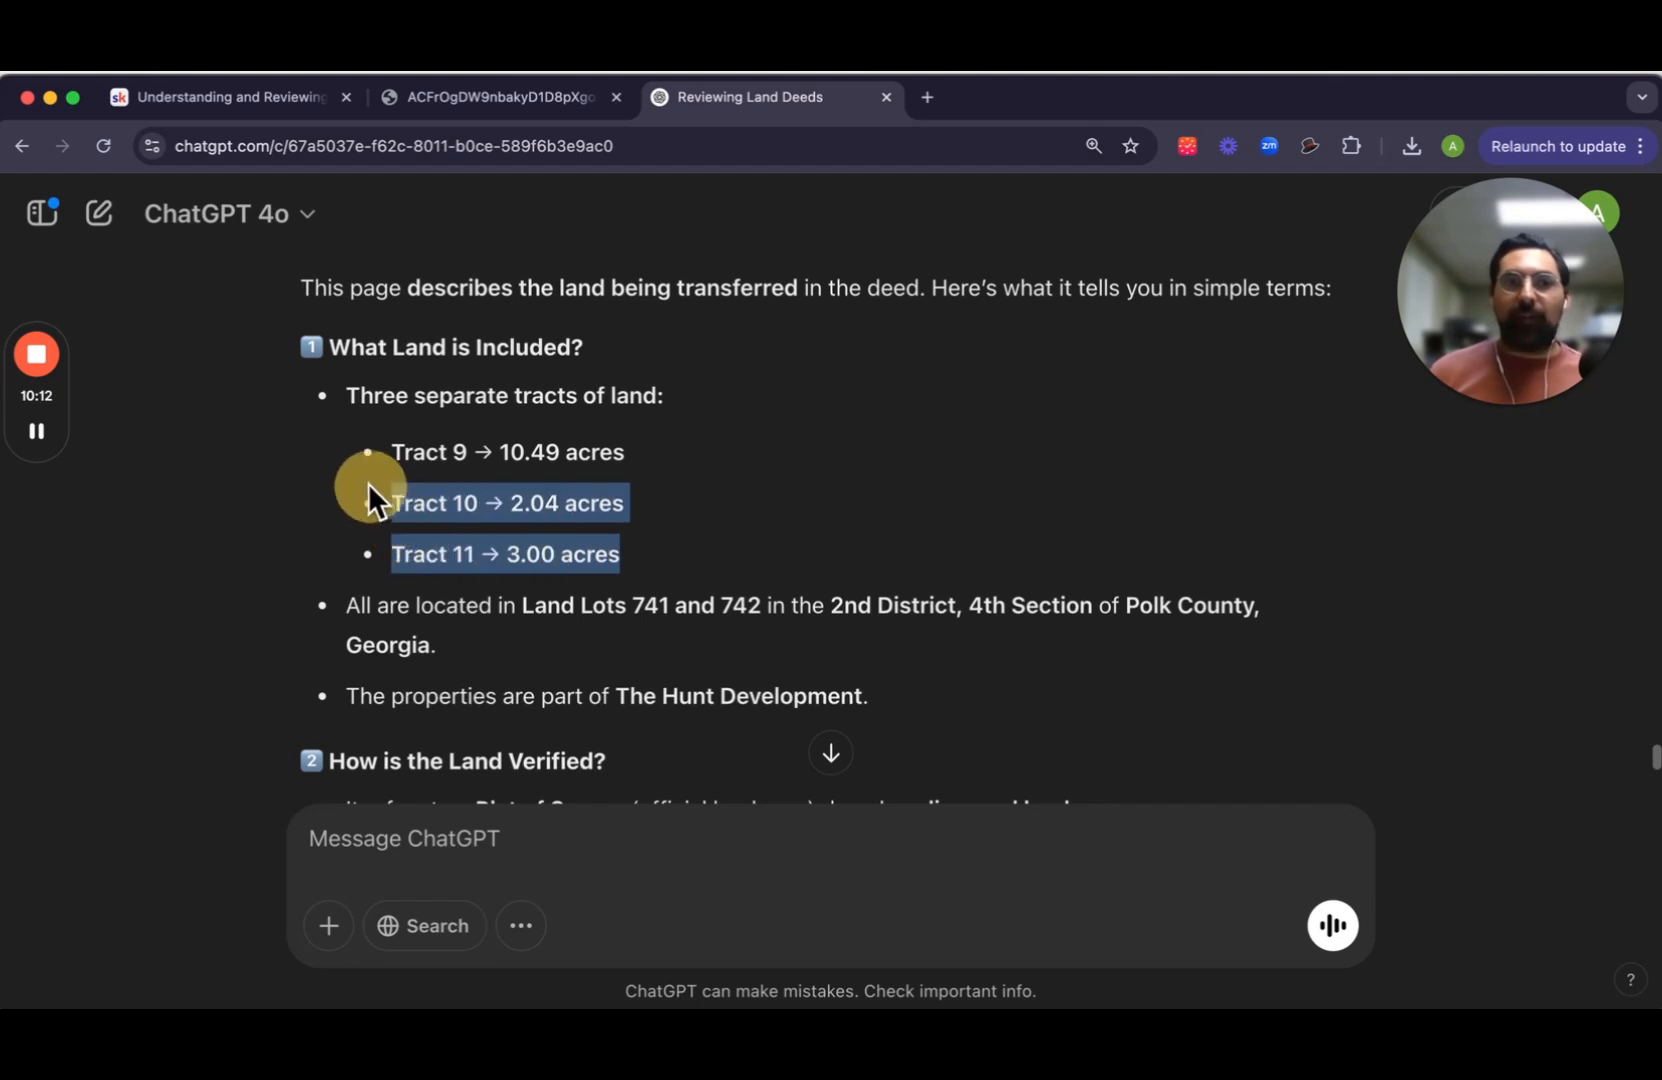
pyautogui.click(747, 523)
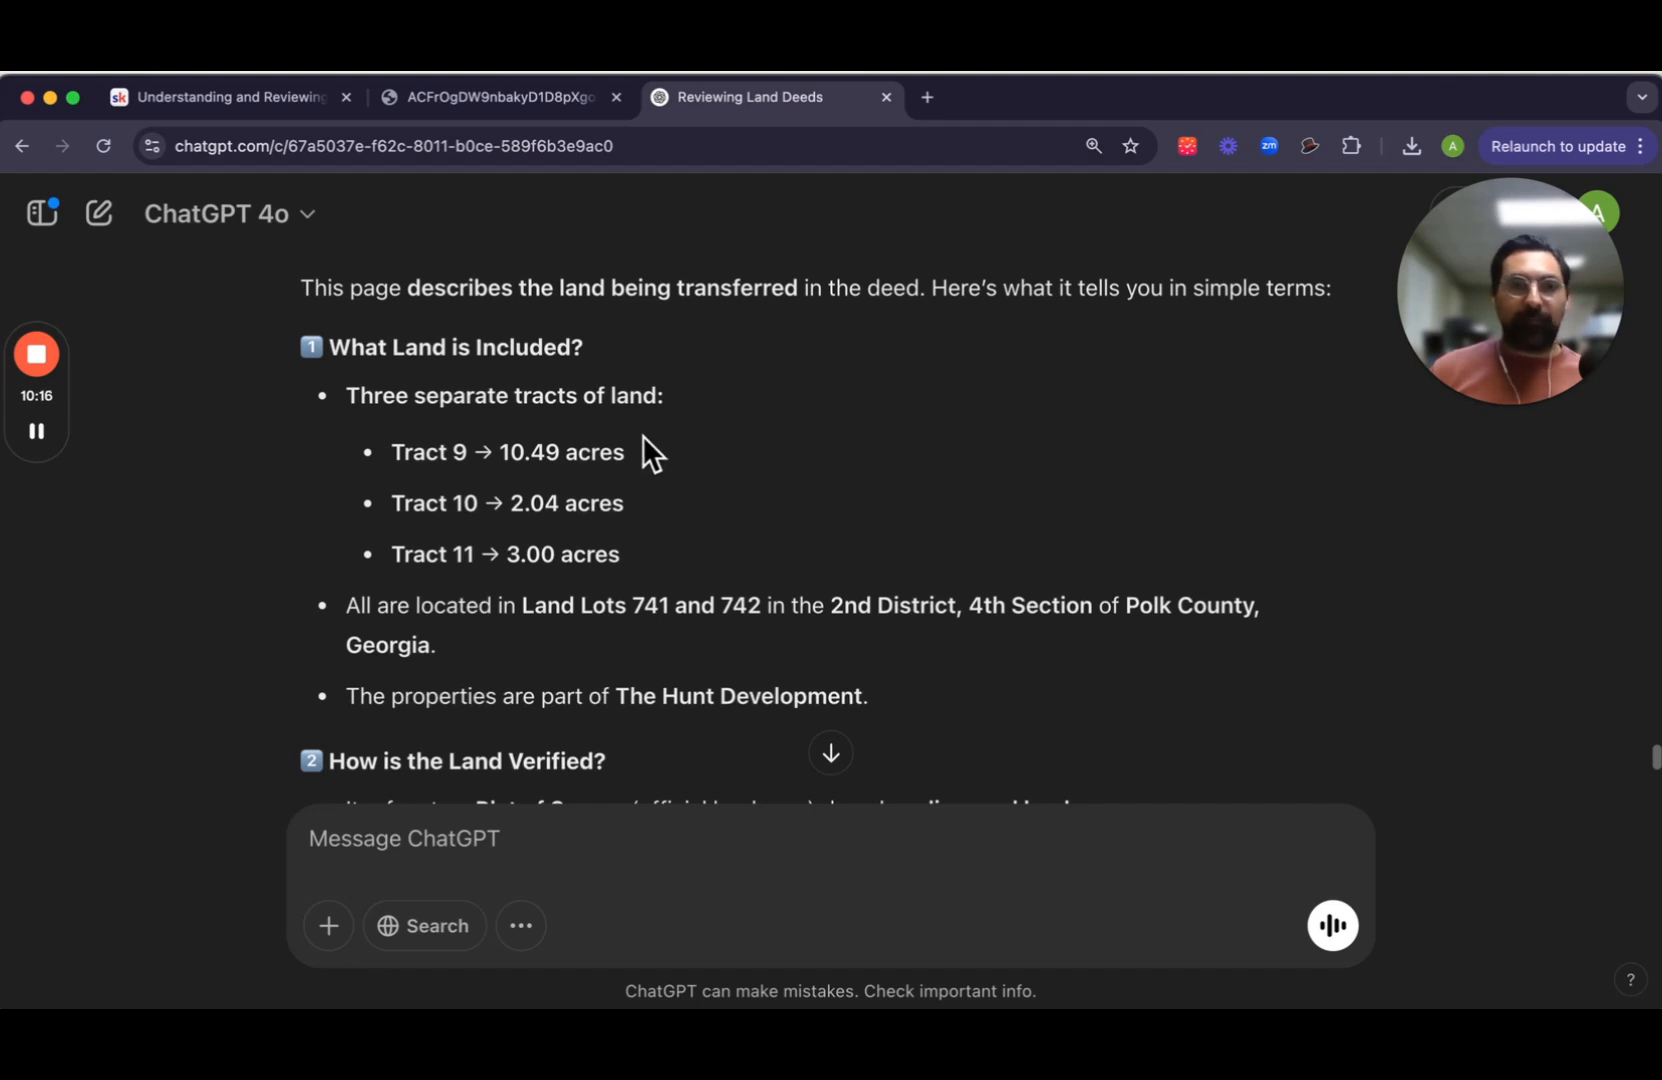
pyautogui.moveTo(643, 452); pyautogui.dragTo(392, 452)
pyautogui.click(772, 452)
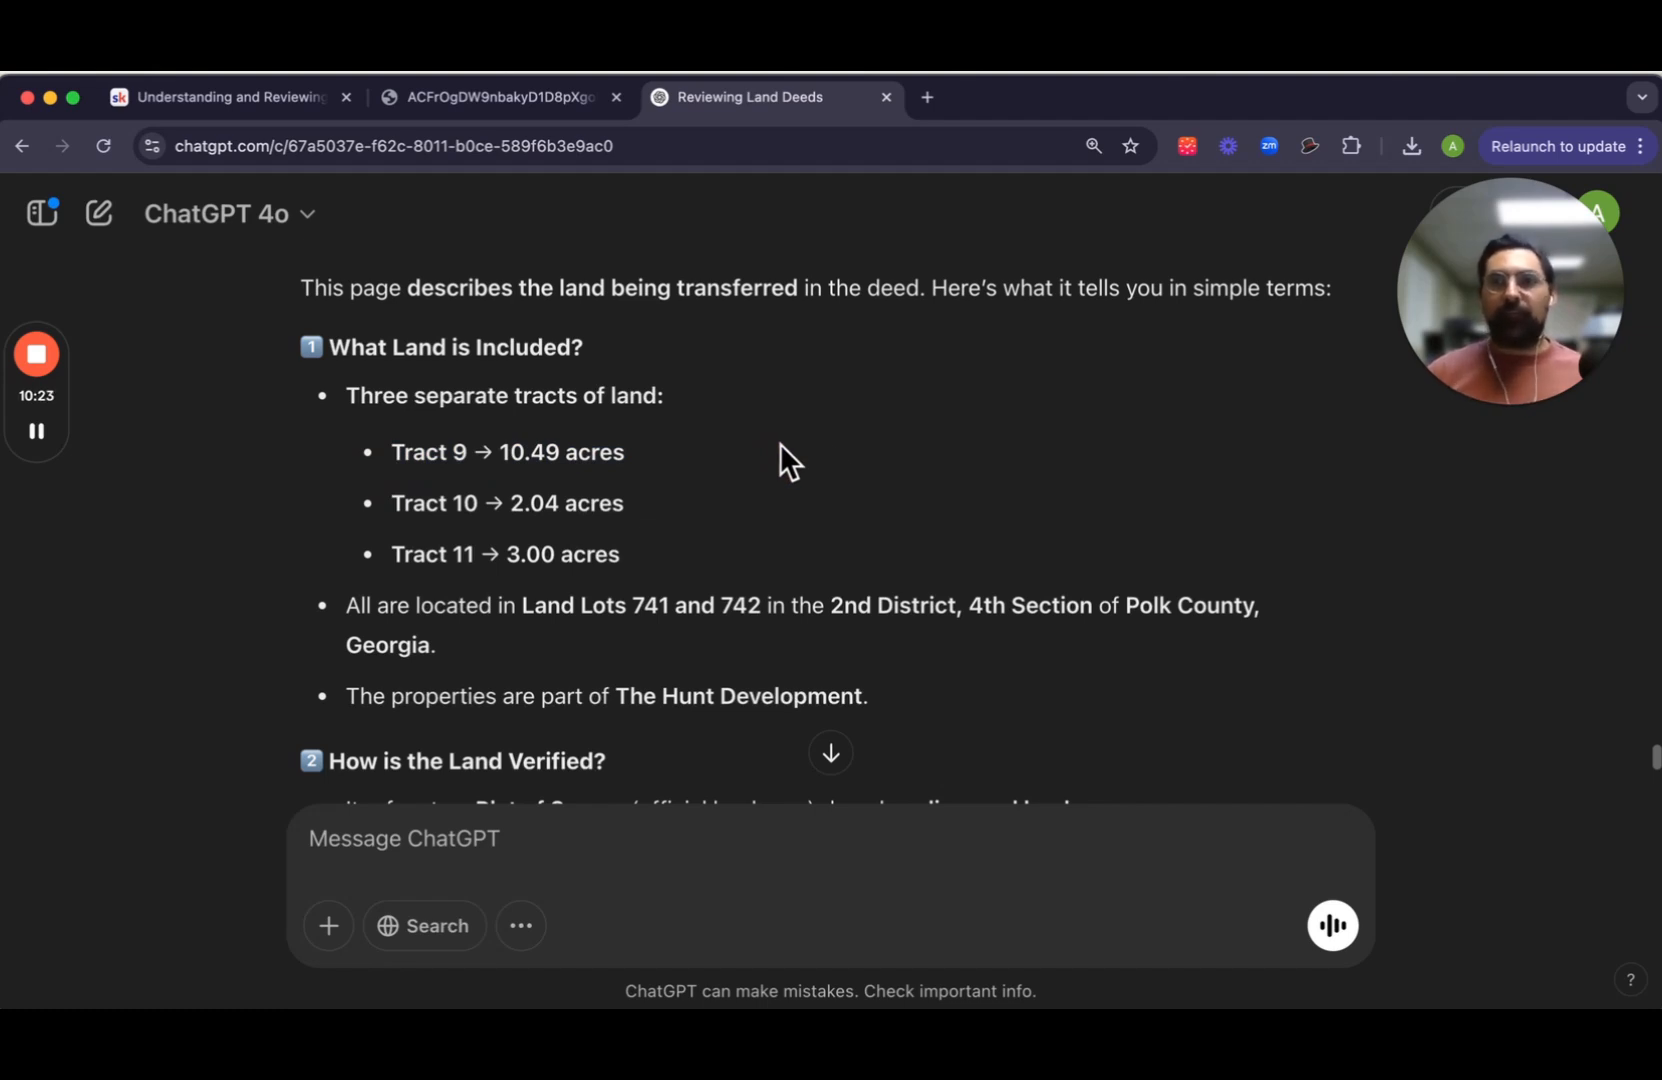
# Step: Read how the land is verified through the recorded plat and review the due diligence checklist before buying
pyautogui.scroll(-3, 780, 455)
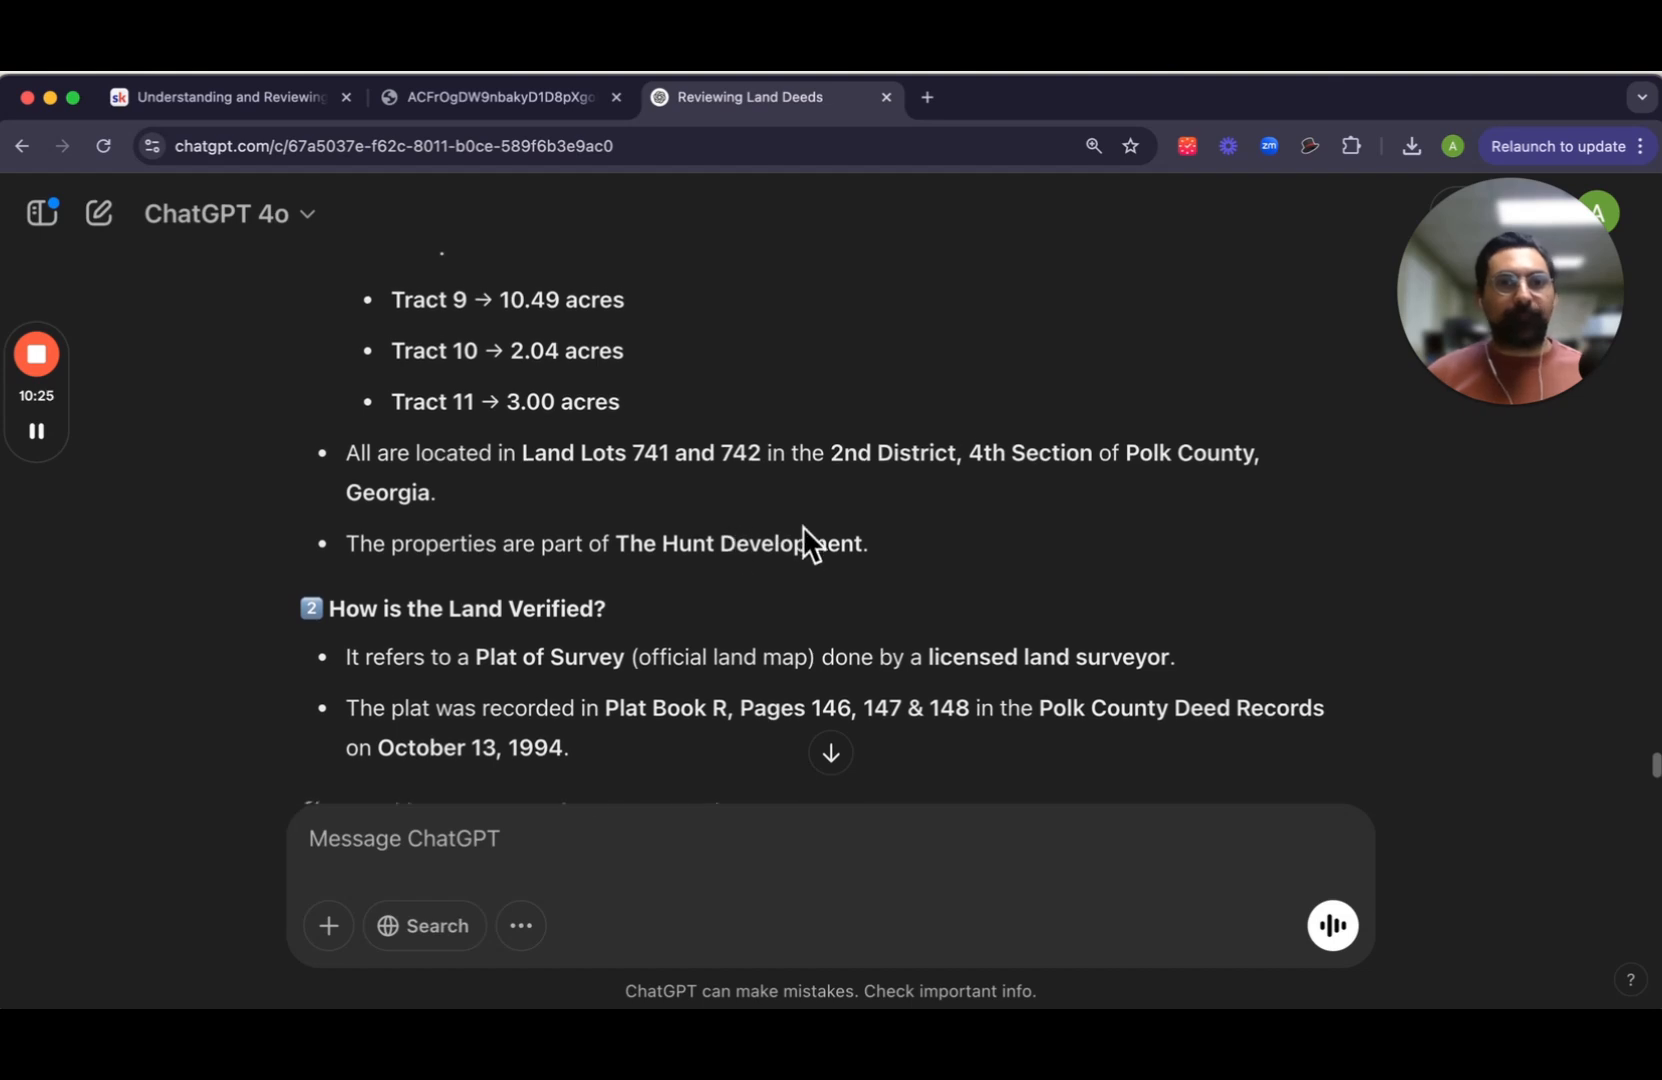
pyautogui.scroll(-3, 809, 542)
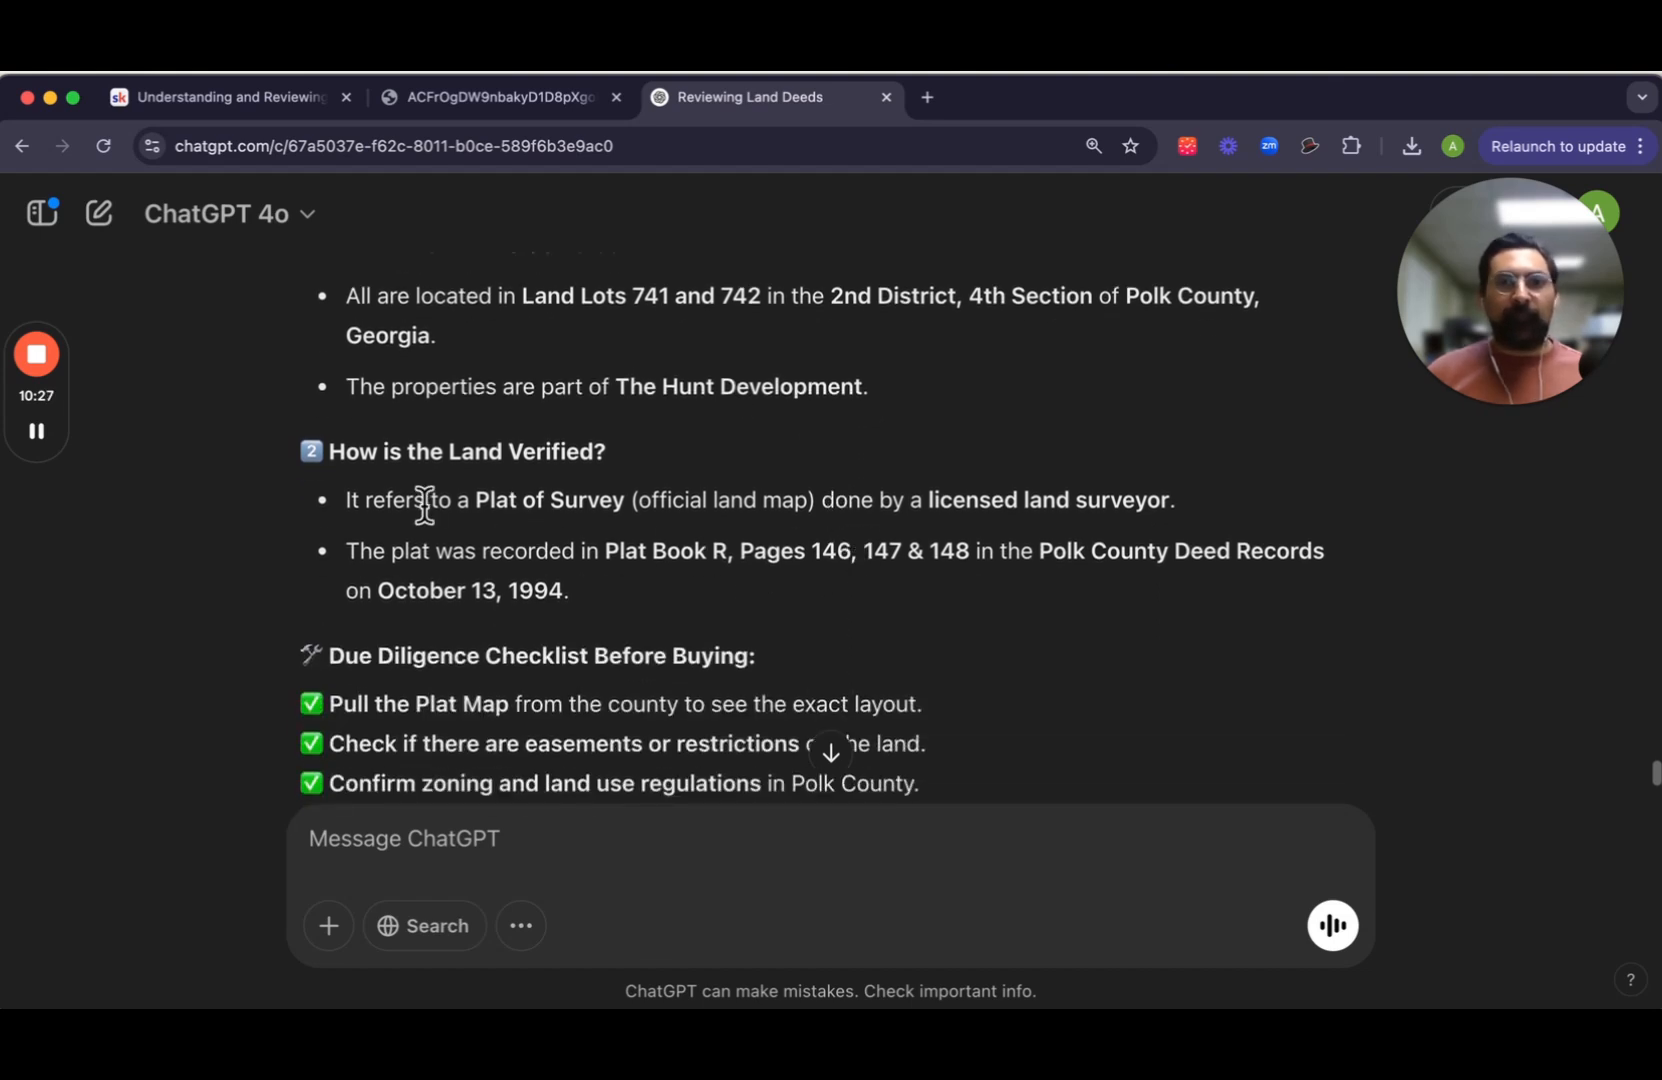
pyautogui.scroll(-1, 820, 545)
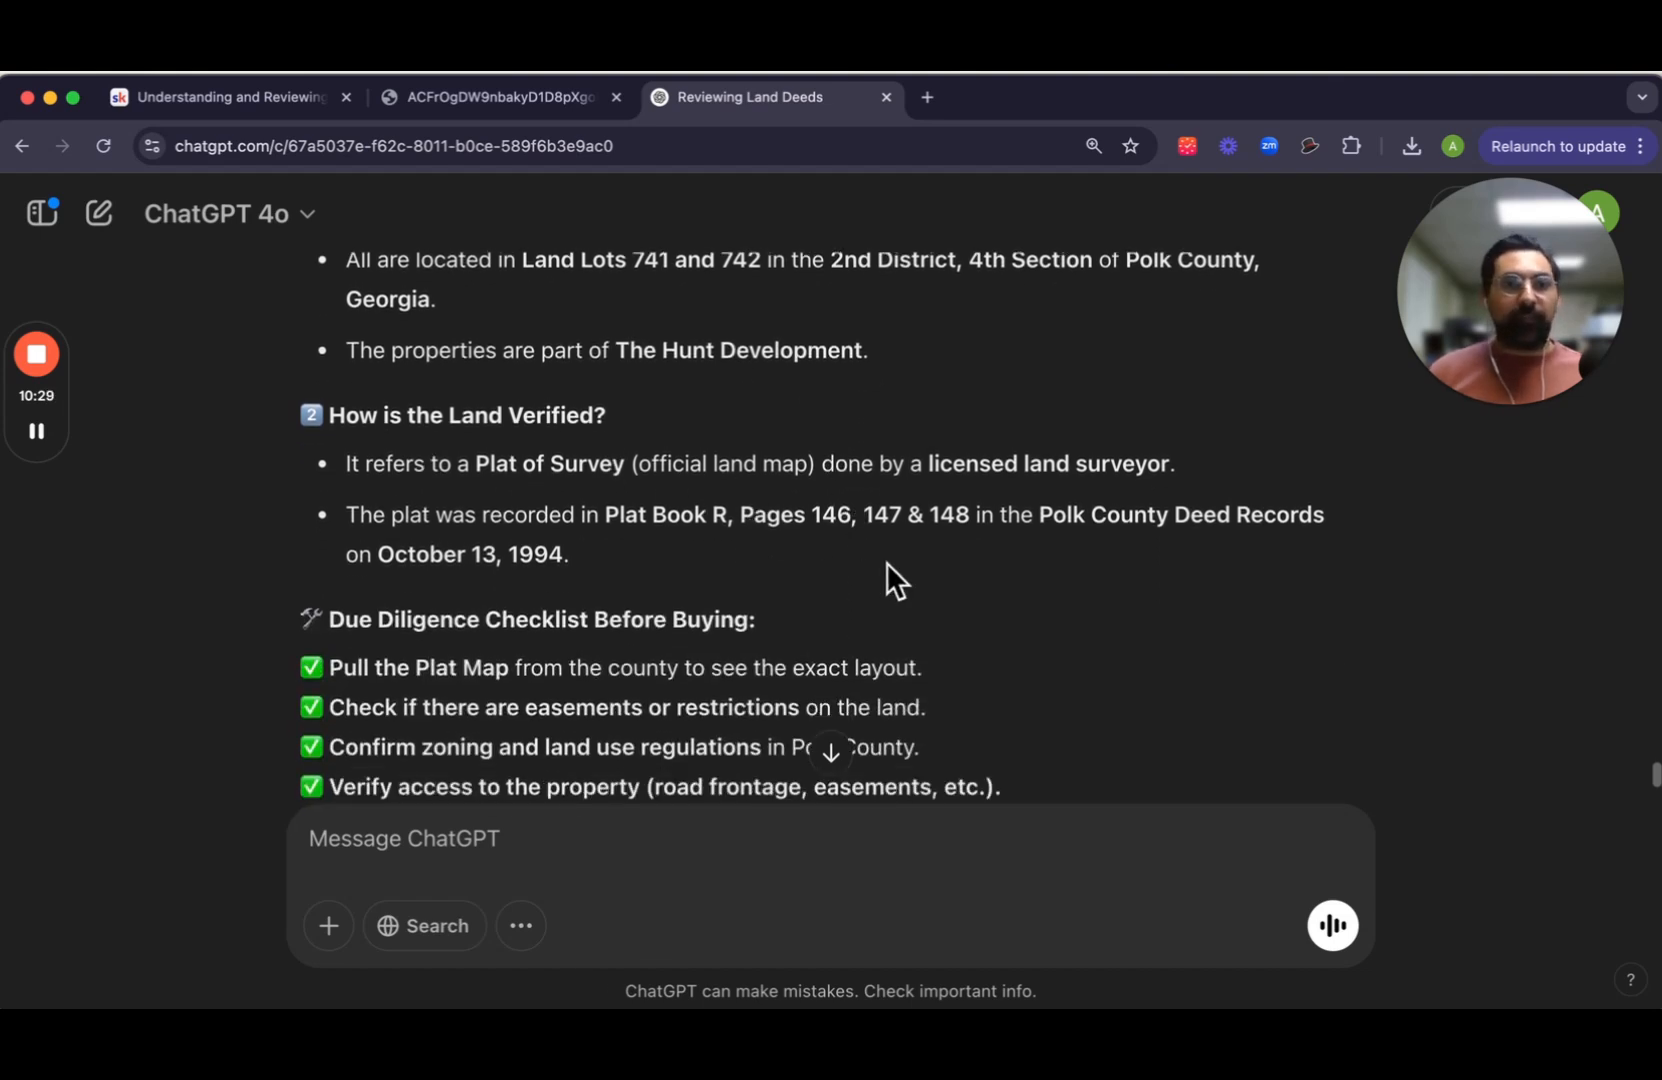
pyautogui.moveTo(338, 515); pyautogui.dragTo(1171, 538)
pyautogui.click(1192, 552)
pyautogui.scroll(-4, 1134, 555)
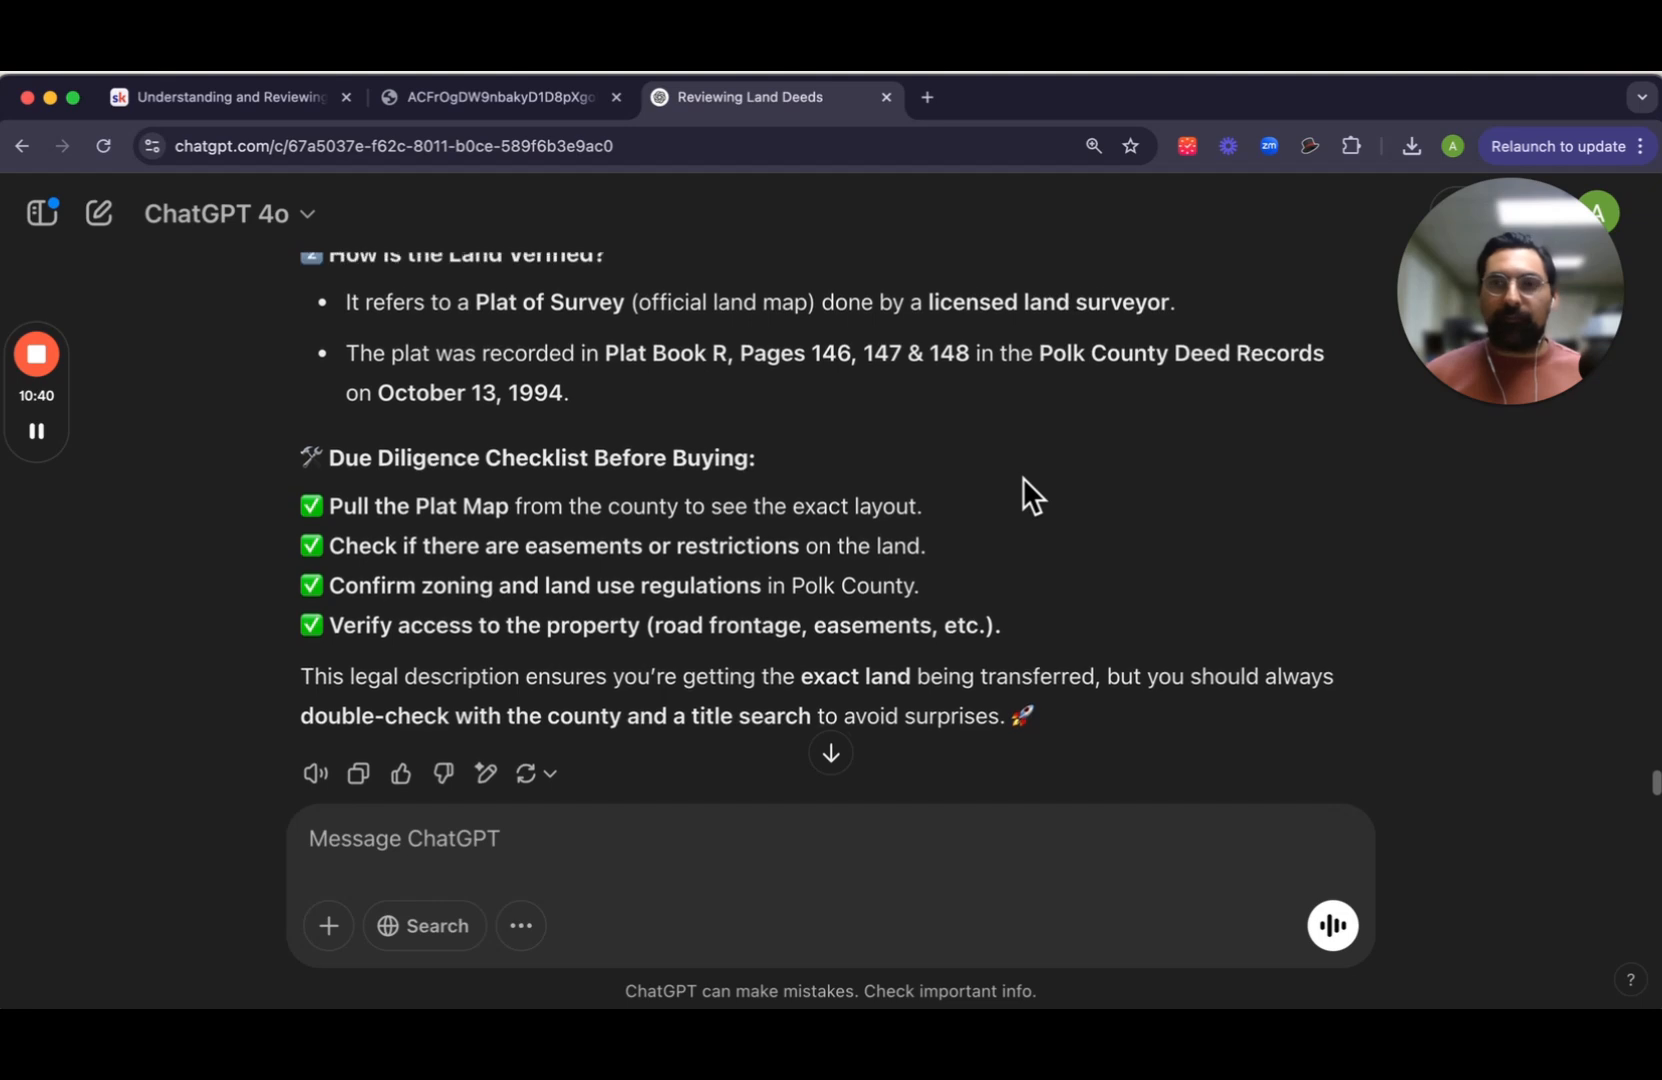
pyautogui.scroll(1, 1030, 475)
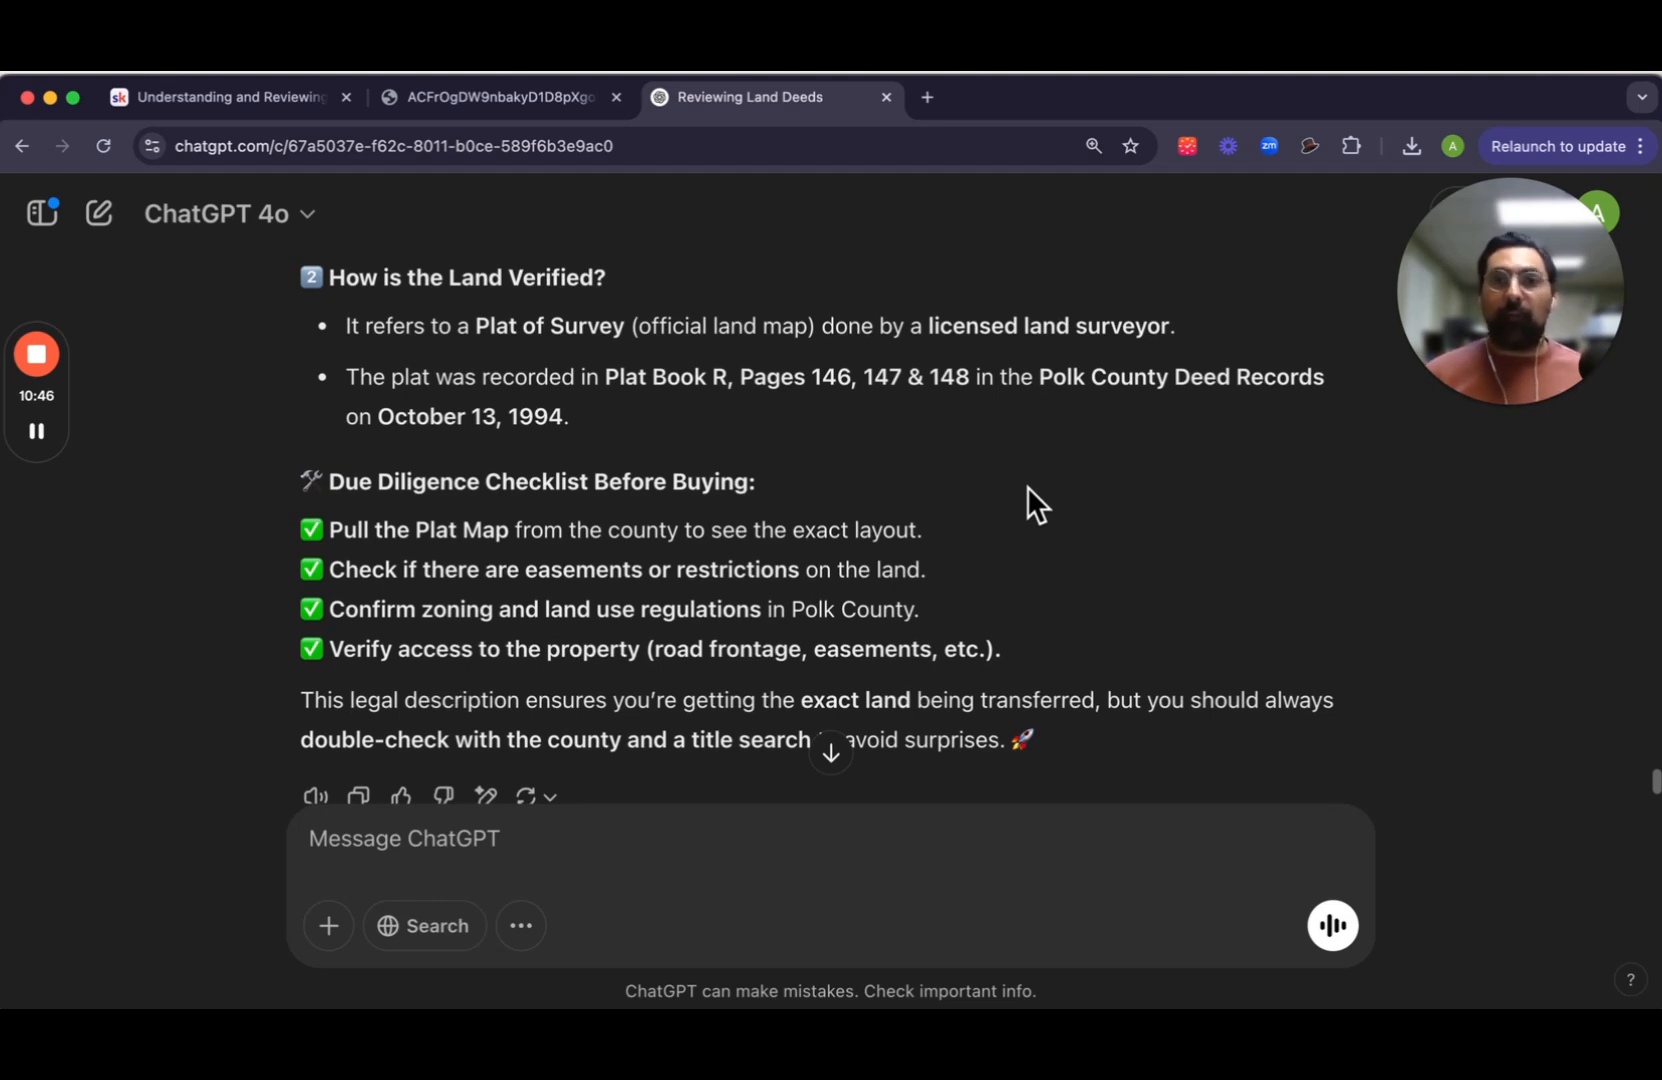
pyautogui.scroll(-4, 986, 480)
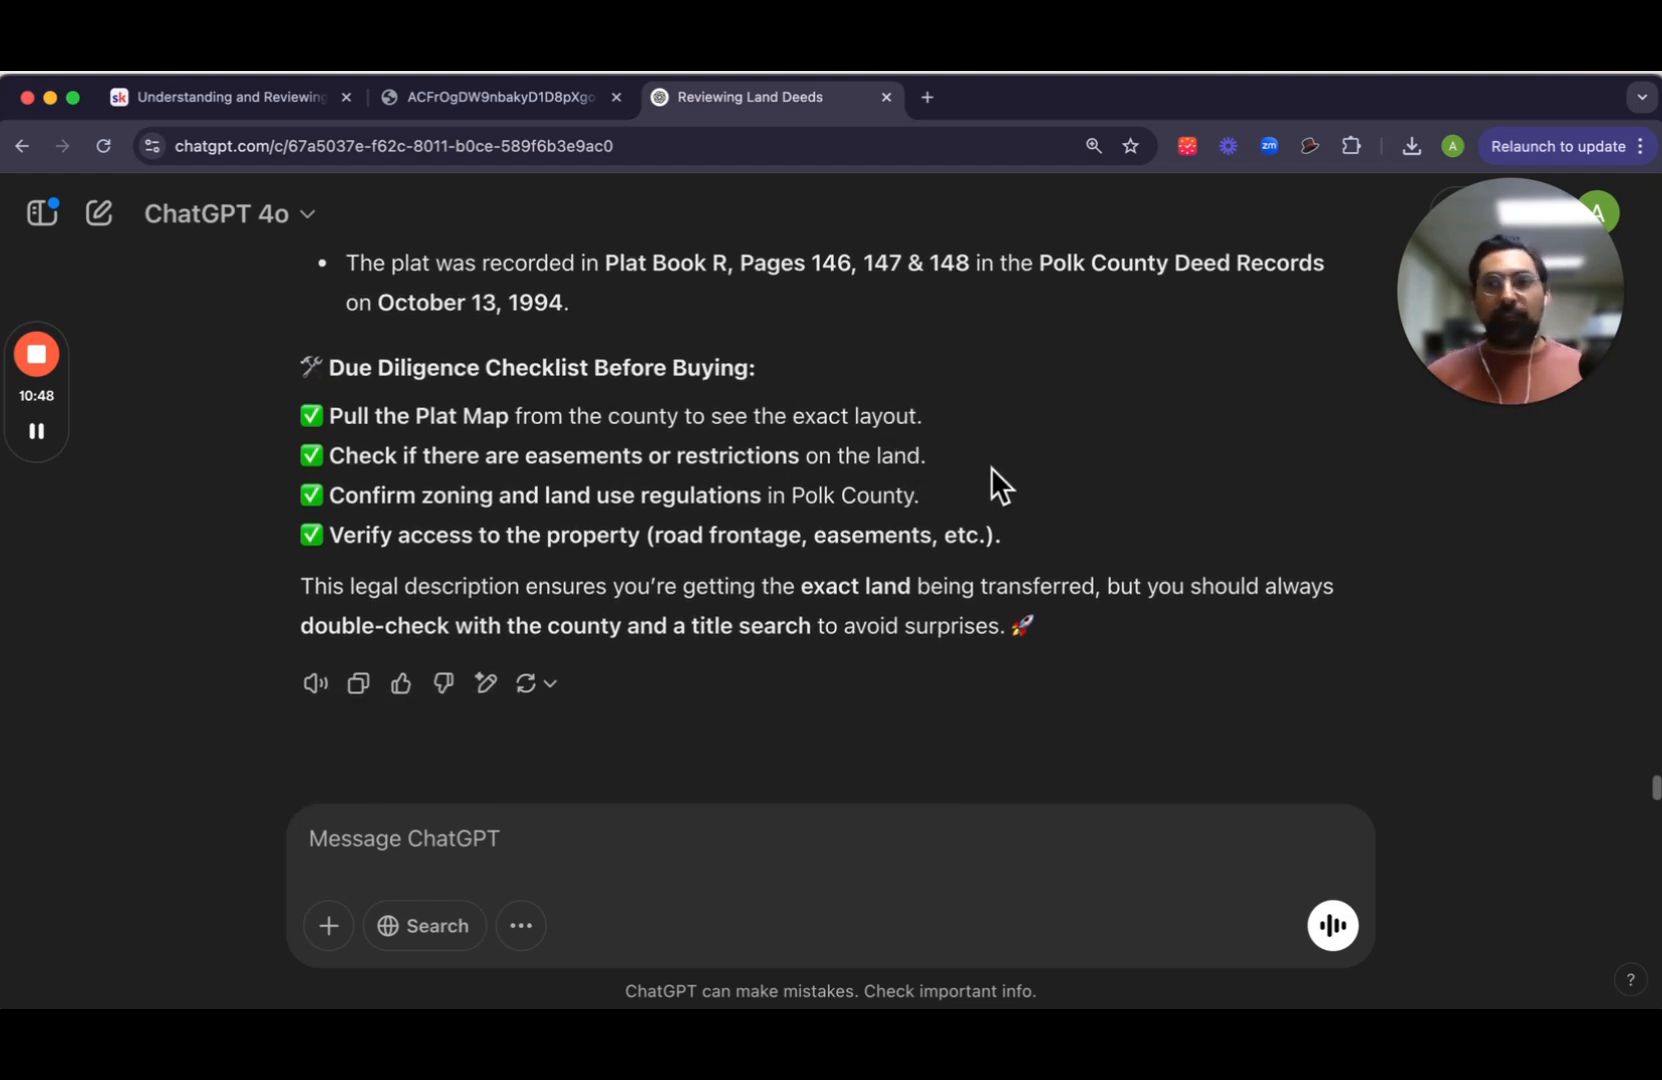
pyautogui.scroll(1, 1097, 430)
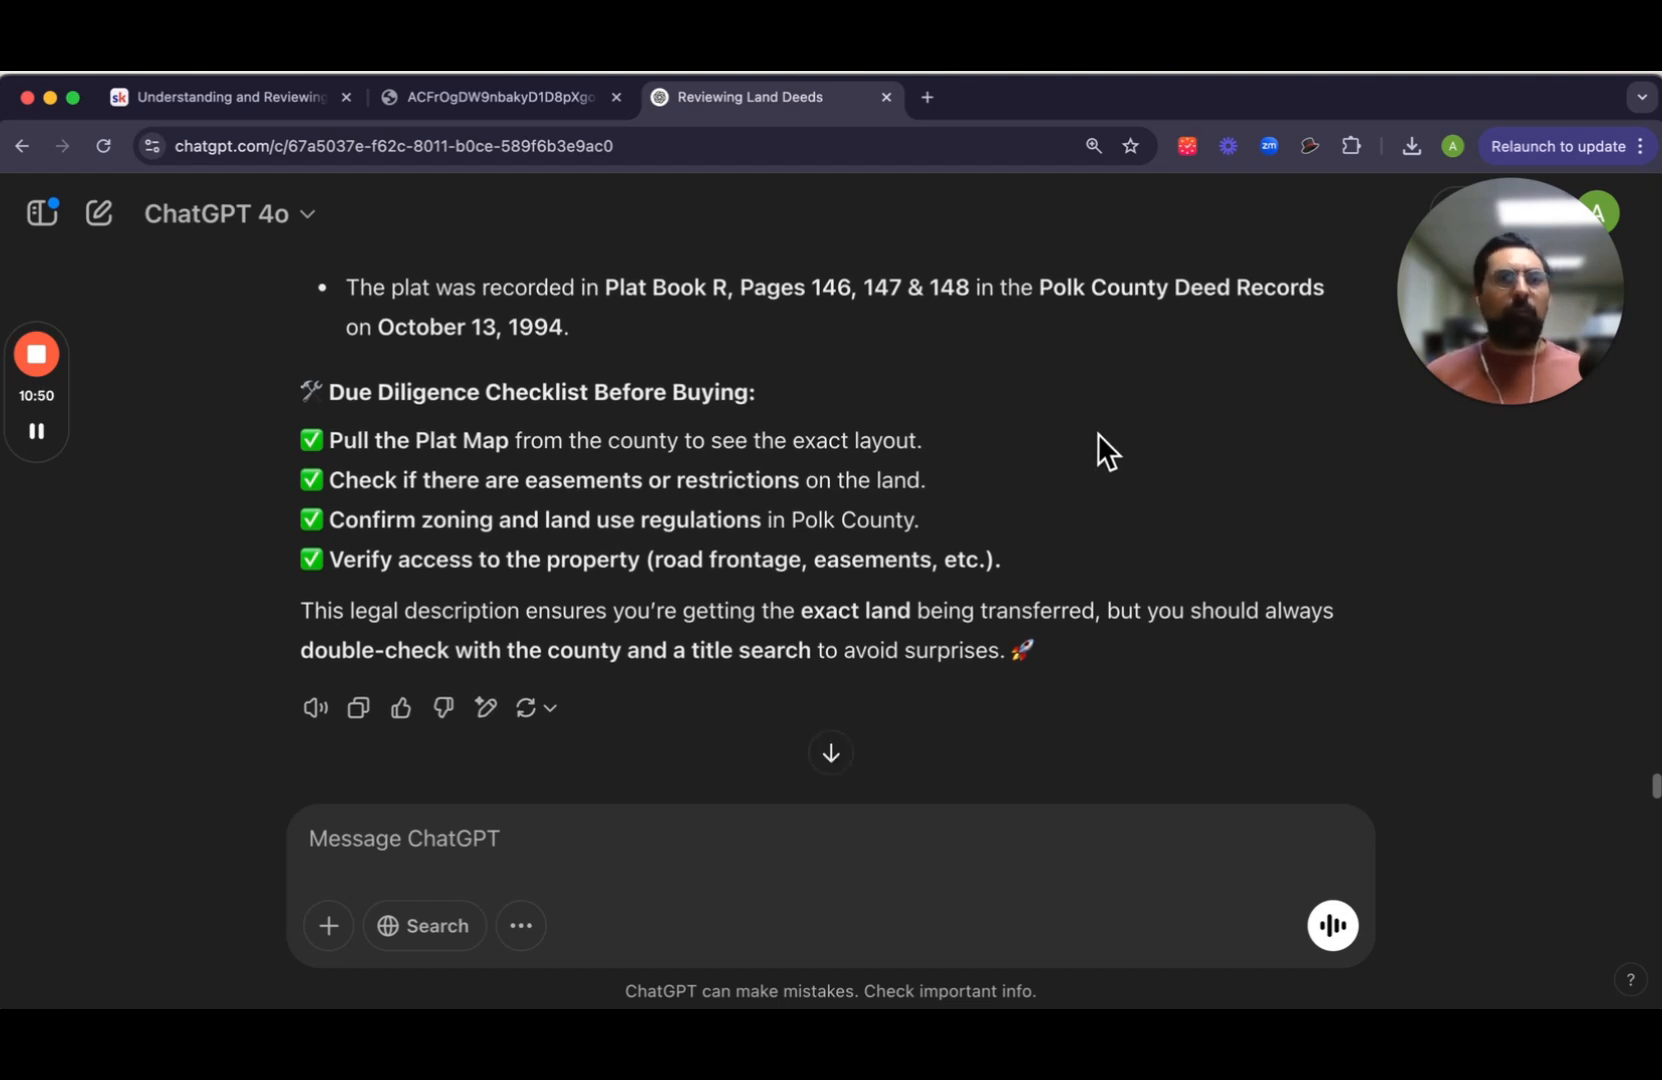
# Step: Return to the Understanding and Reviewing Deeds with AI lesson on Skool and close the Deed of Executrix preview
pyautogui.click(208, 97)
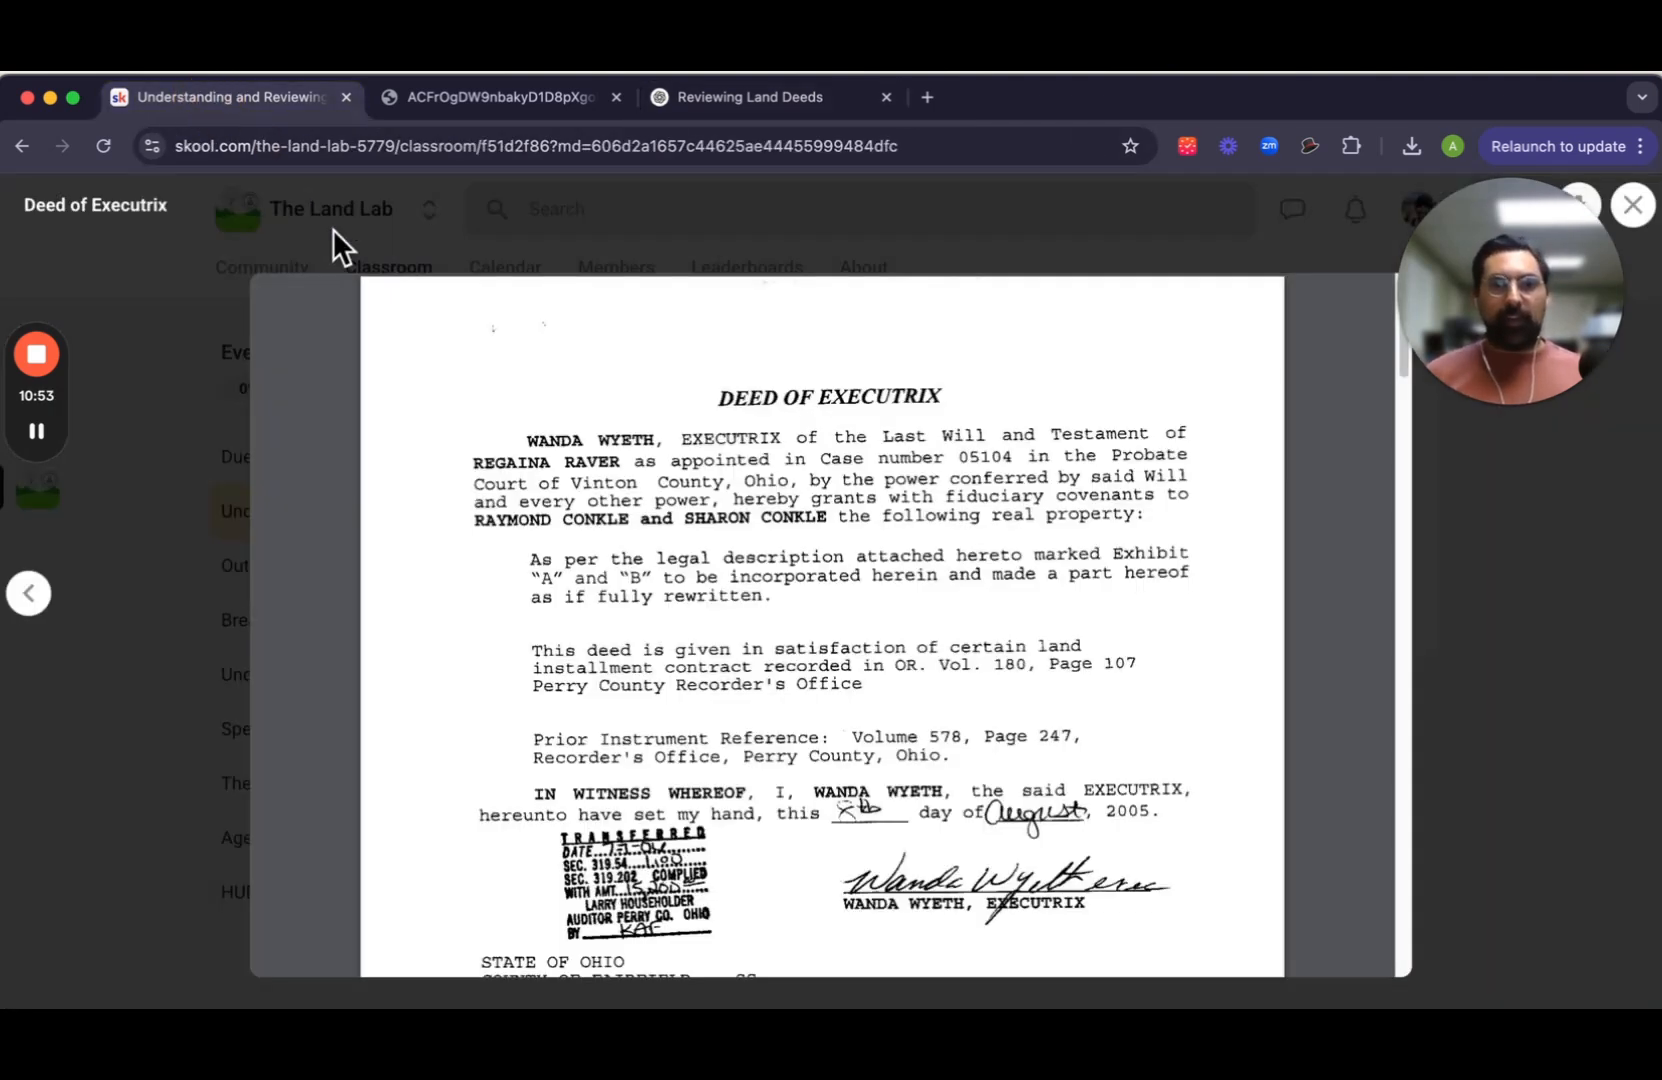
pyautogui.moveTo(1530, 281); pyautogui.dragTo(1386, 307)
pyautogui.click(1642, 224)
pyautogui.click(1633, 207)
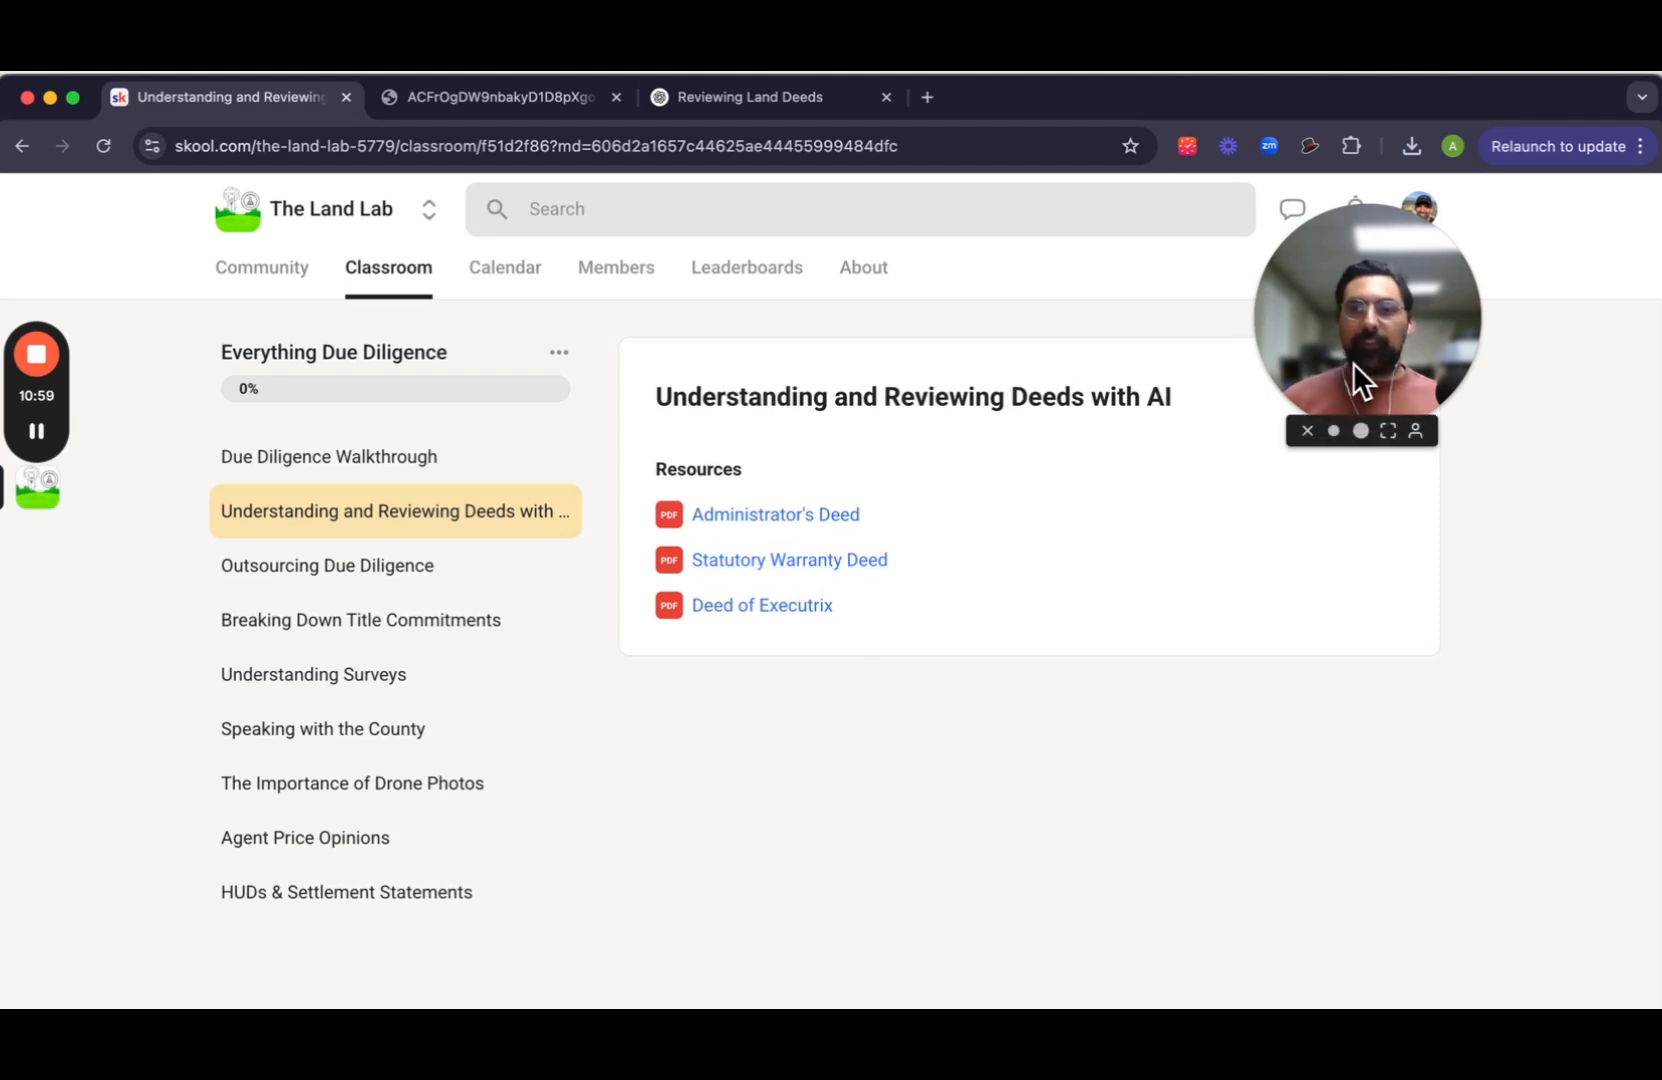
pyautogui.moveTo(1353, 364); pyautogui.dragTo(1321, 510)
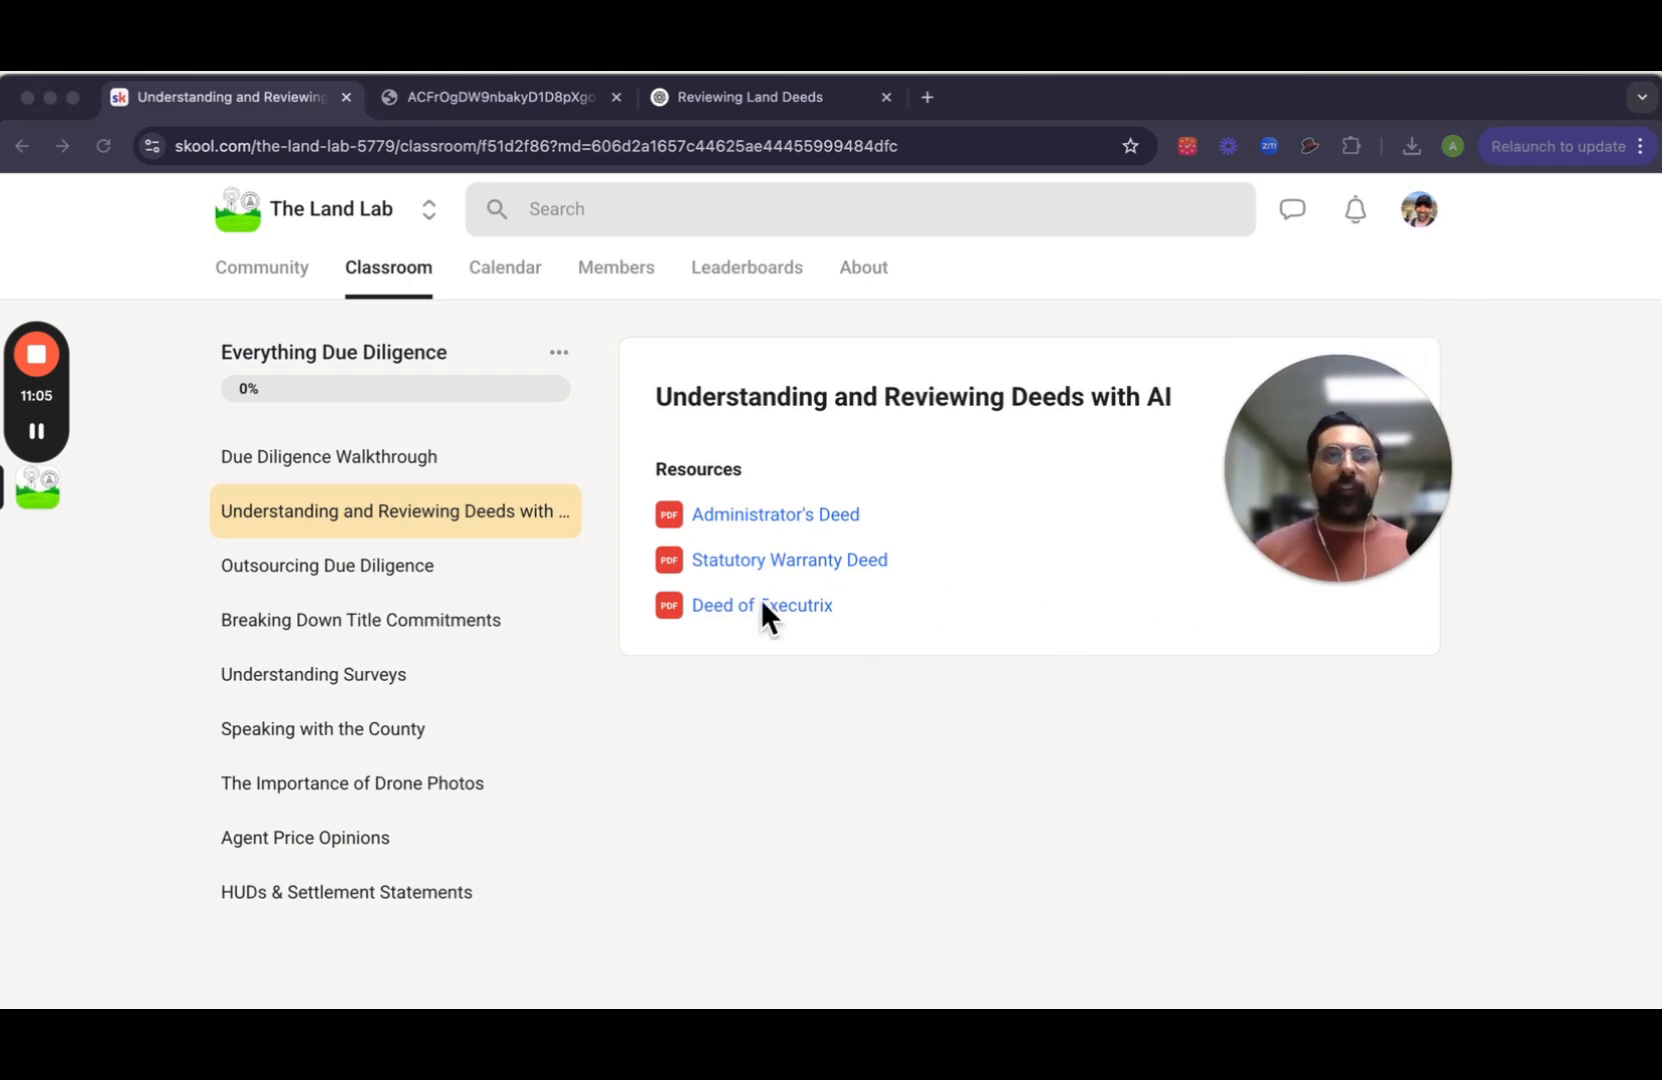
pyautogui.click(1118, 806)
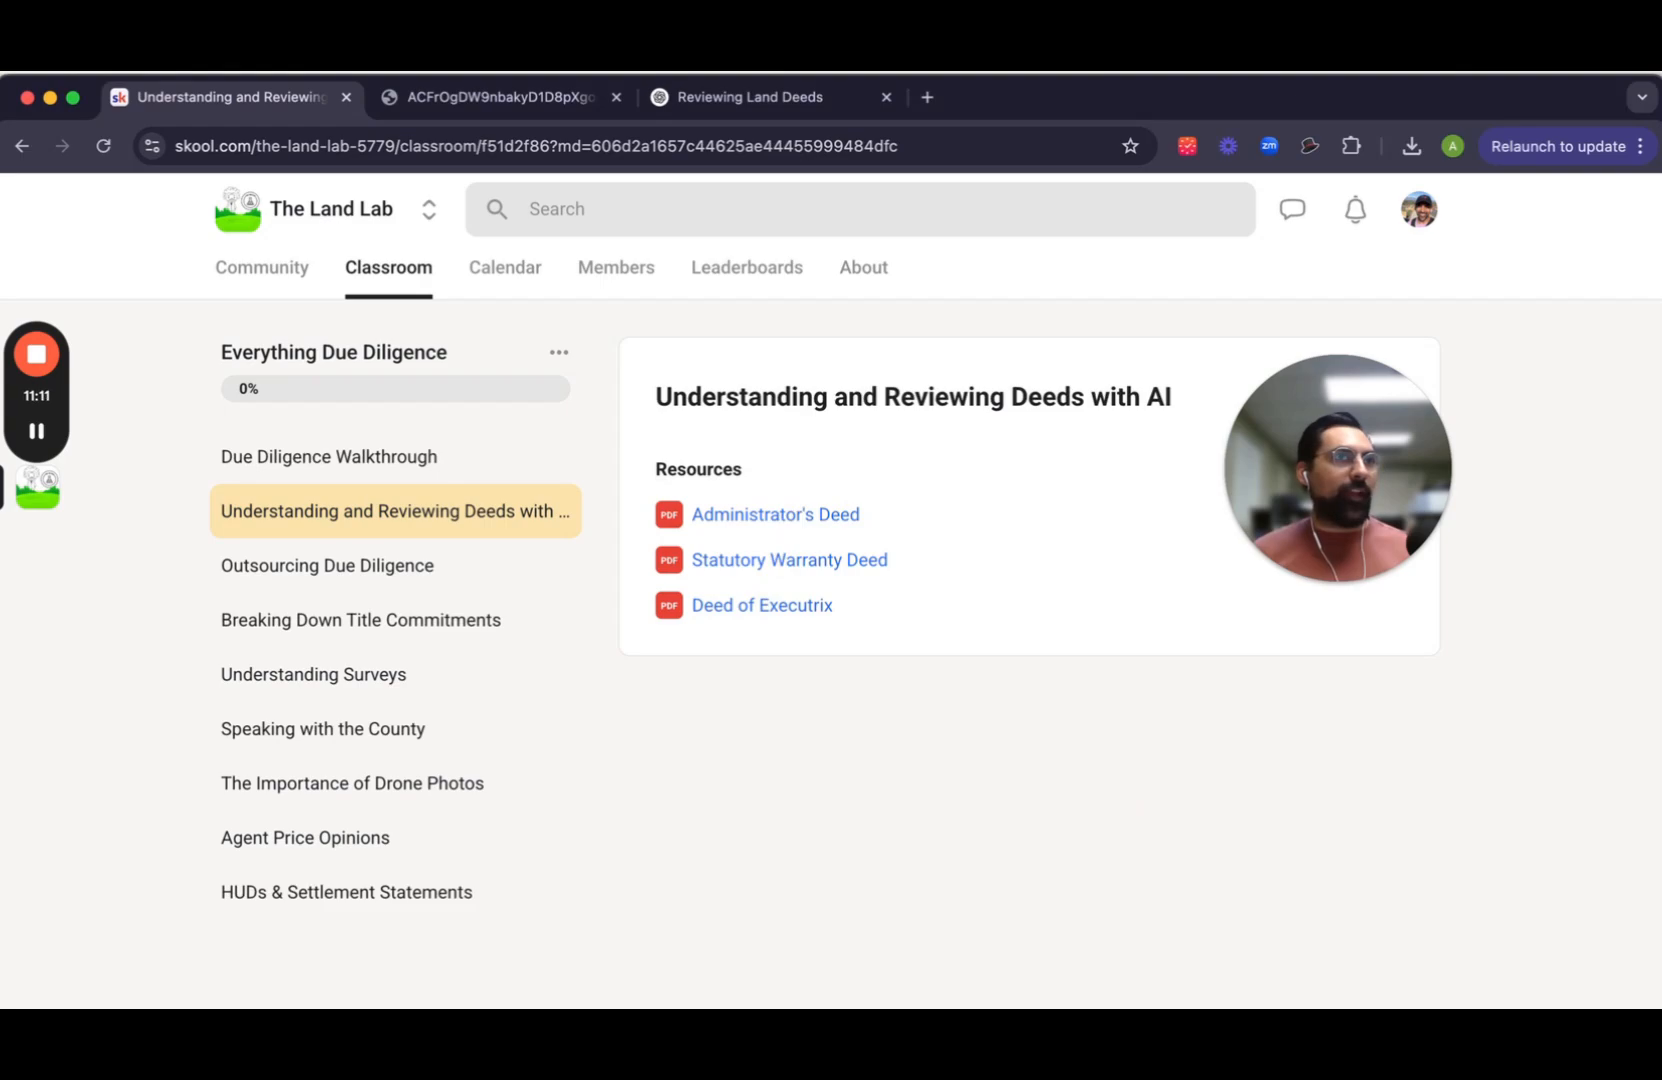
# Step: Open Warranty Deed.pdf in its own browser tab and zoom out to 25%
pyautogui.moveTo(520, 76)
pyautogui.mouseDown()
pyautogui.moveTo(510, 203)
pyautogui.moveTo(482, 72)
pyautogui.moveTo(527, 100)
pyautogui.mouseUp()
pyautogui.moveTo(1261, 408); pyautogui.dragTo(648, 340)
pyautogui.click(782, 204)
pyautogui.click(772, 204)
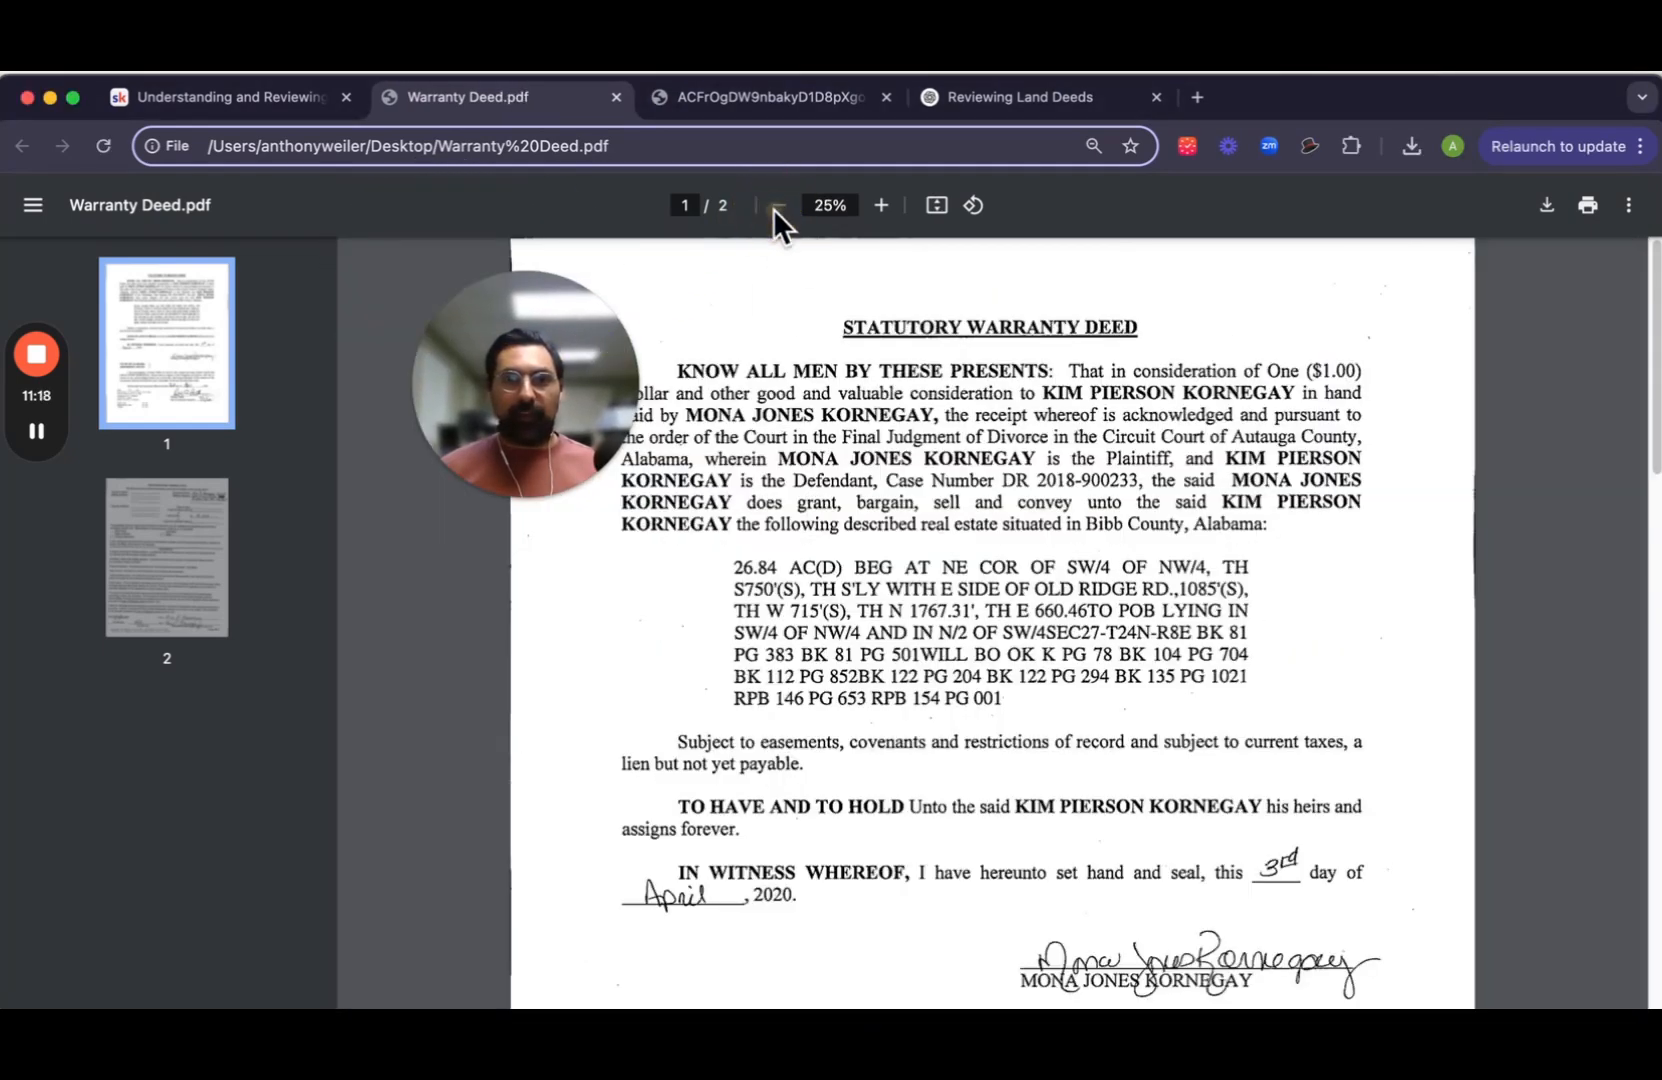
pyautogui.scroll(-10, 825, 539)
pyautogui.scroll(10, 822, 547)
pyautogui.moveTo(568, 410); pyautogui.dragTo(430, 410)
pyautogui.click(574, 316)
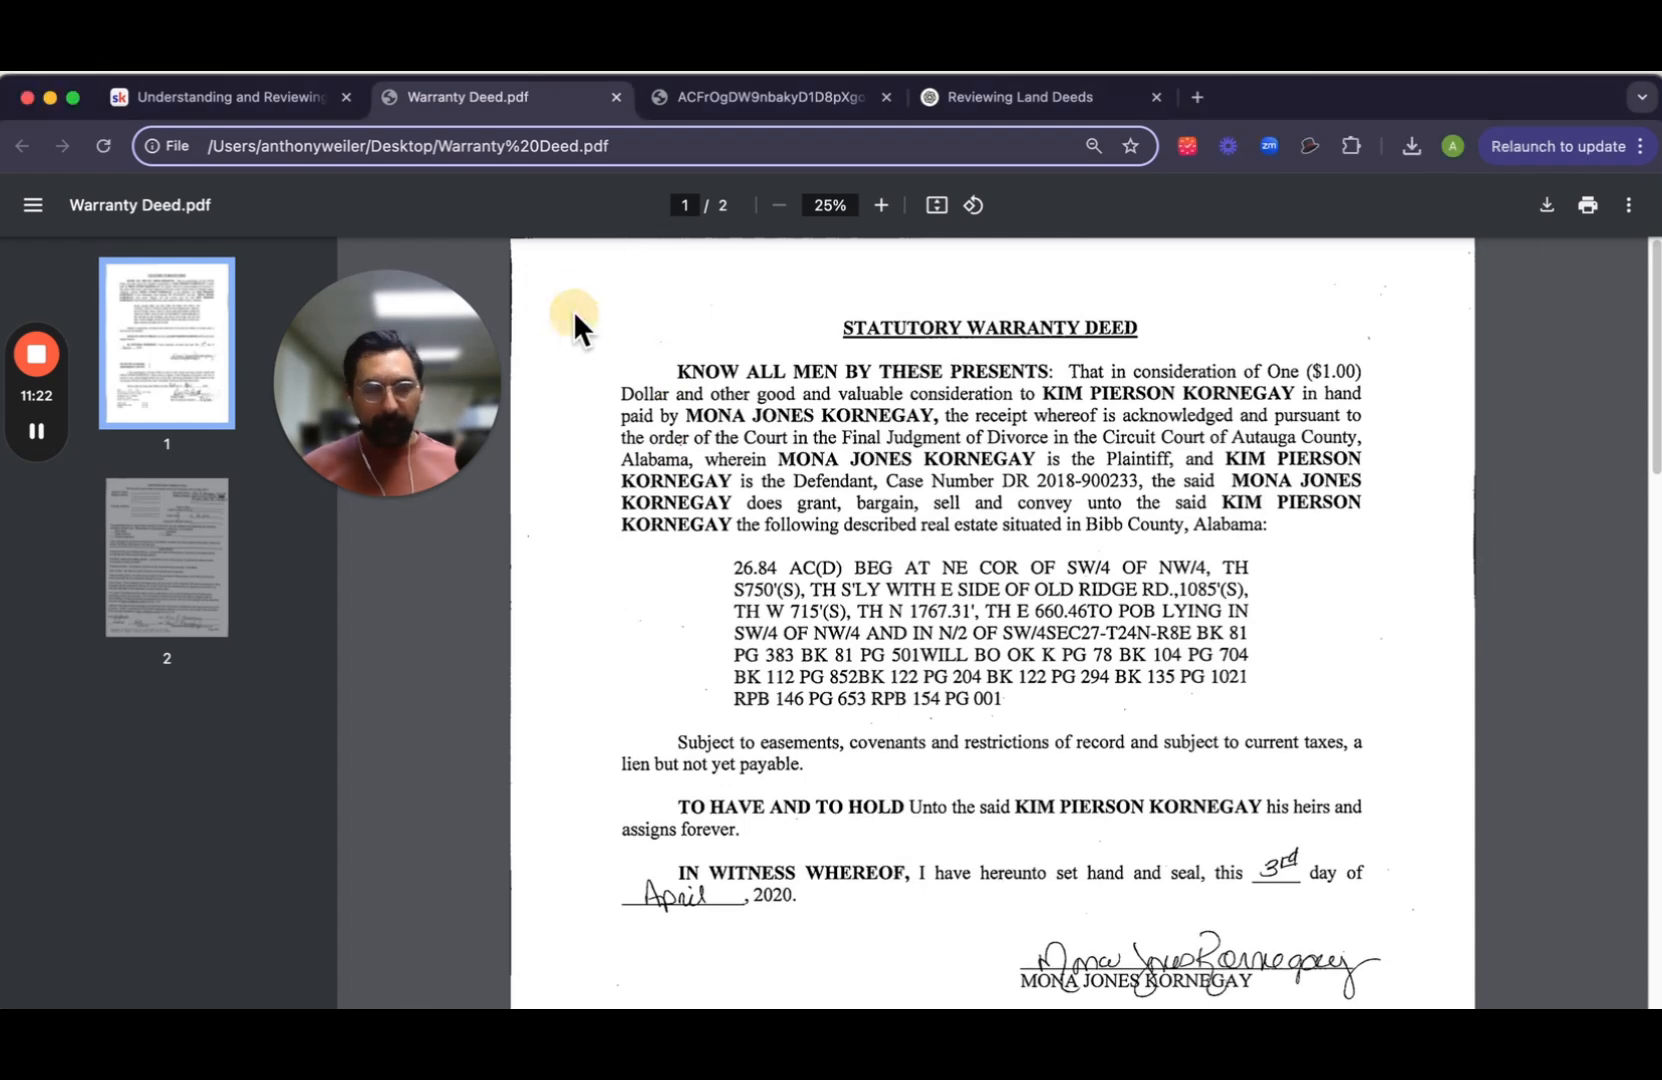
# Step: Capture a screenshot of the Statutory Warranty Deed's first page and attach it to the Reviewing Land Deeds chat message
pyautogui.press('super+shift+4')
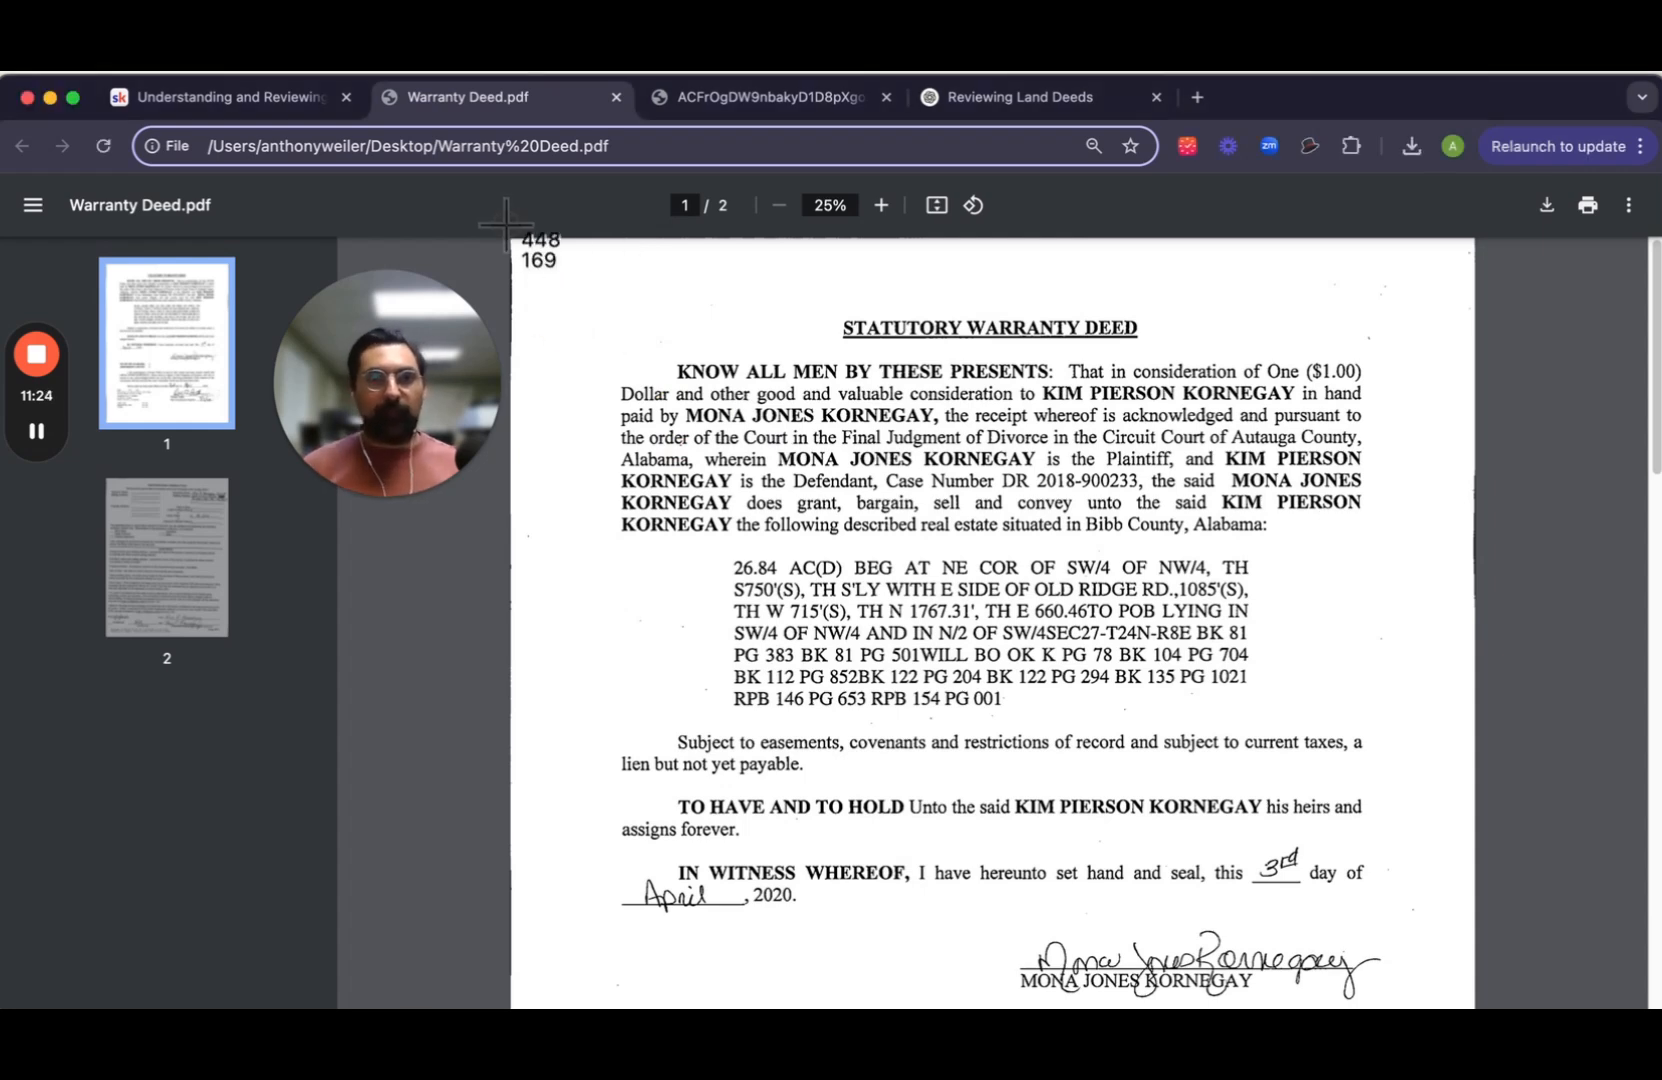
pyautogui.moveTo(511, 244); pyautogui.dragTo(953, 850)
pyautogui.click(972, 98)
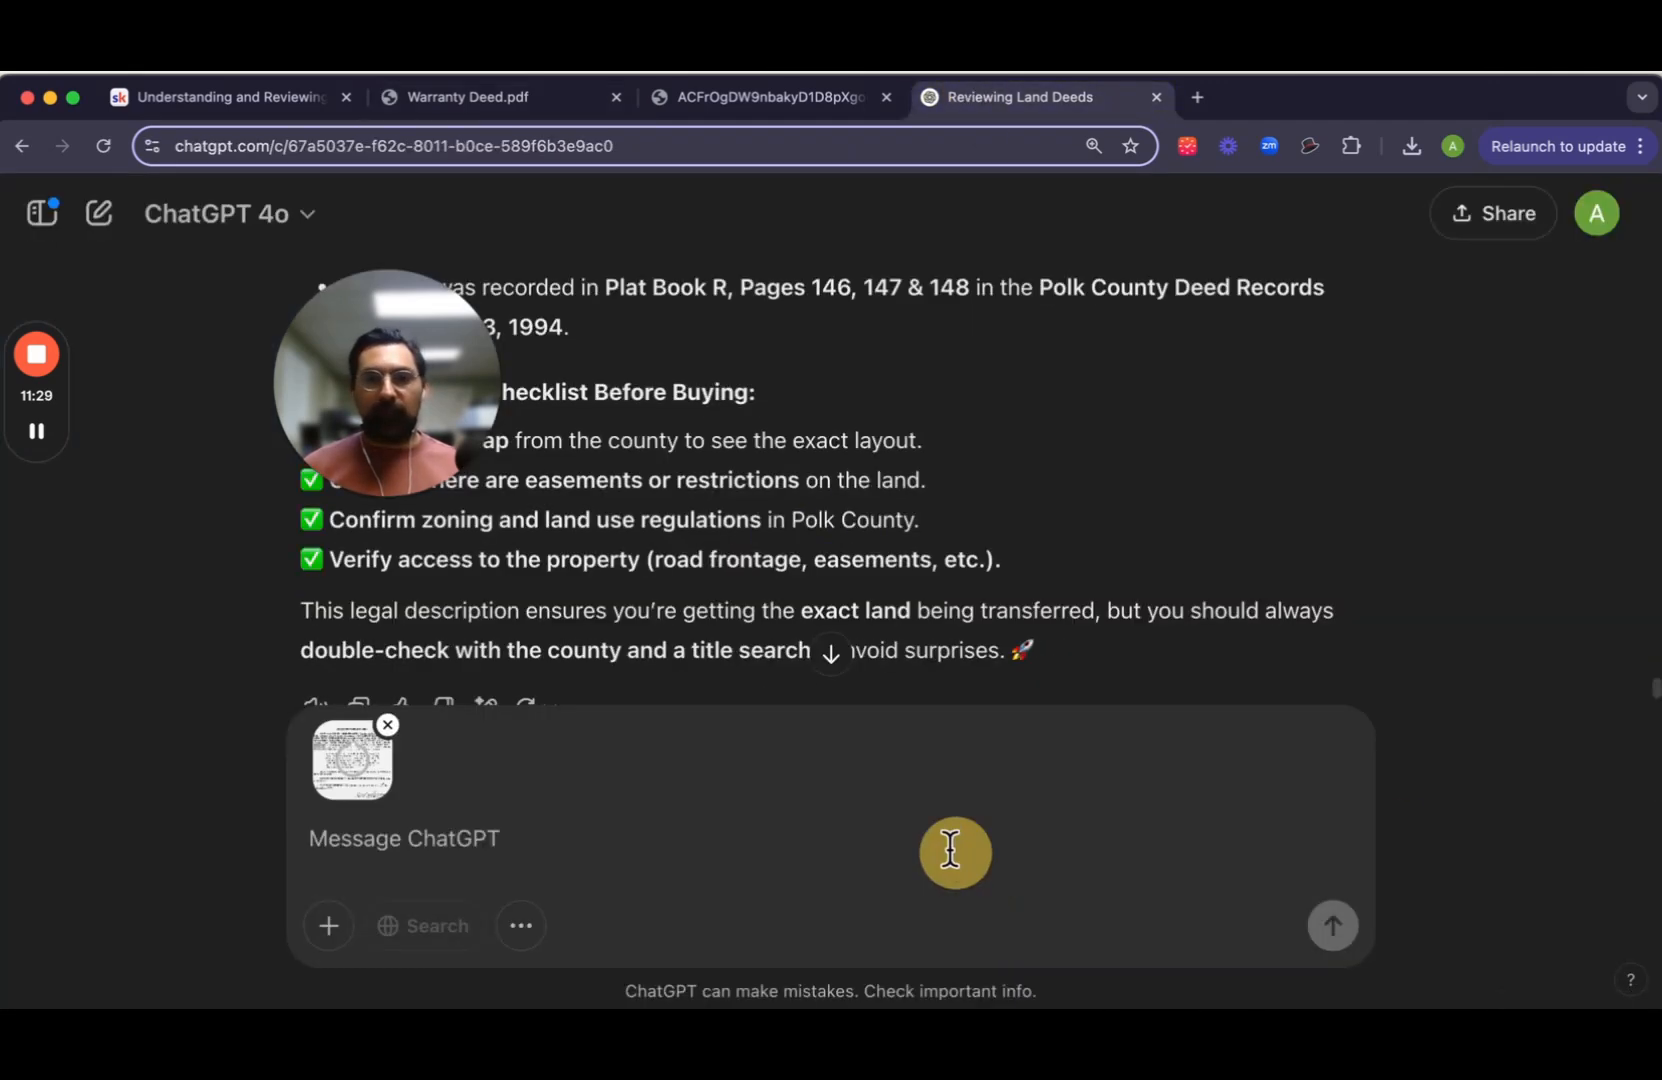
pyautogui.click(693, 828)
# Step: Send "Great, thank you. Now please do the same for this deed. Here is hte first page. I'll be sending you one page at a taime"
pyautogui.write('Great')
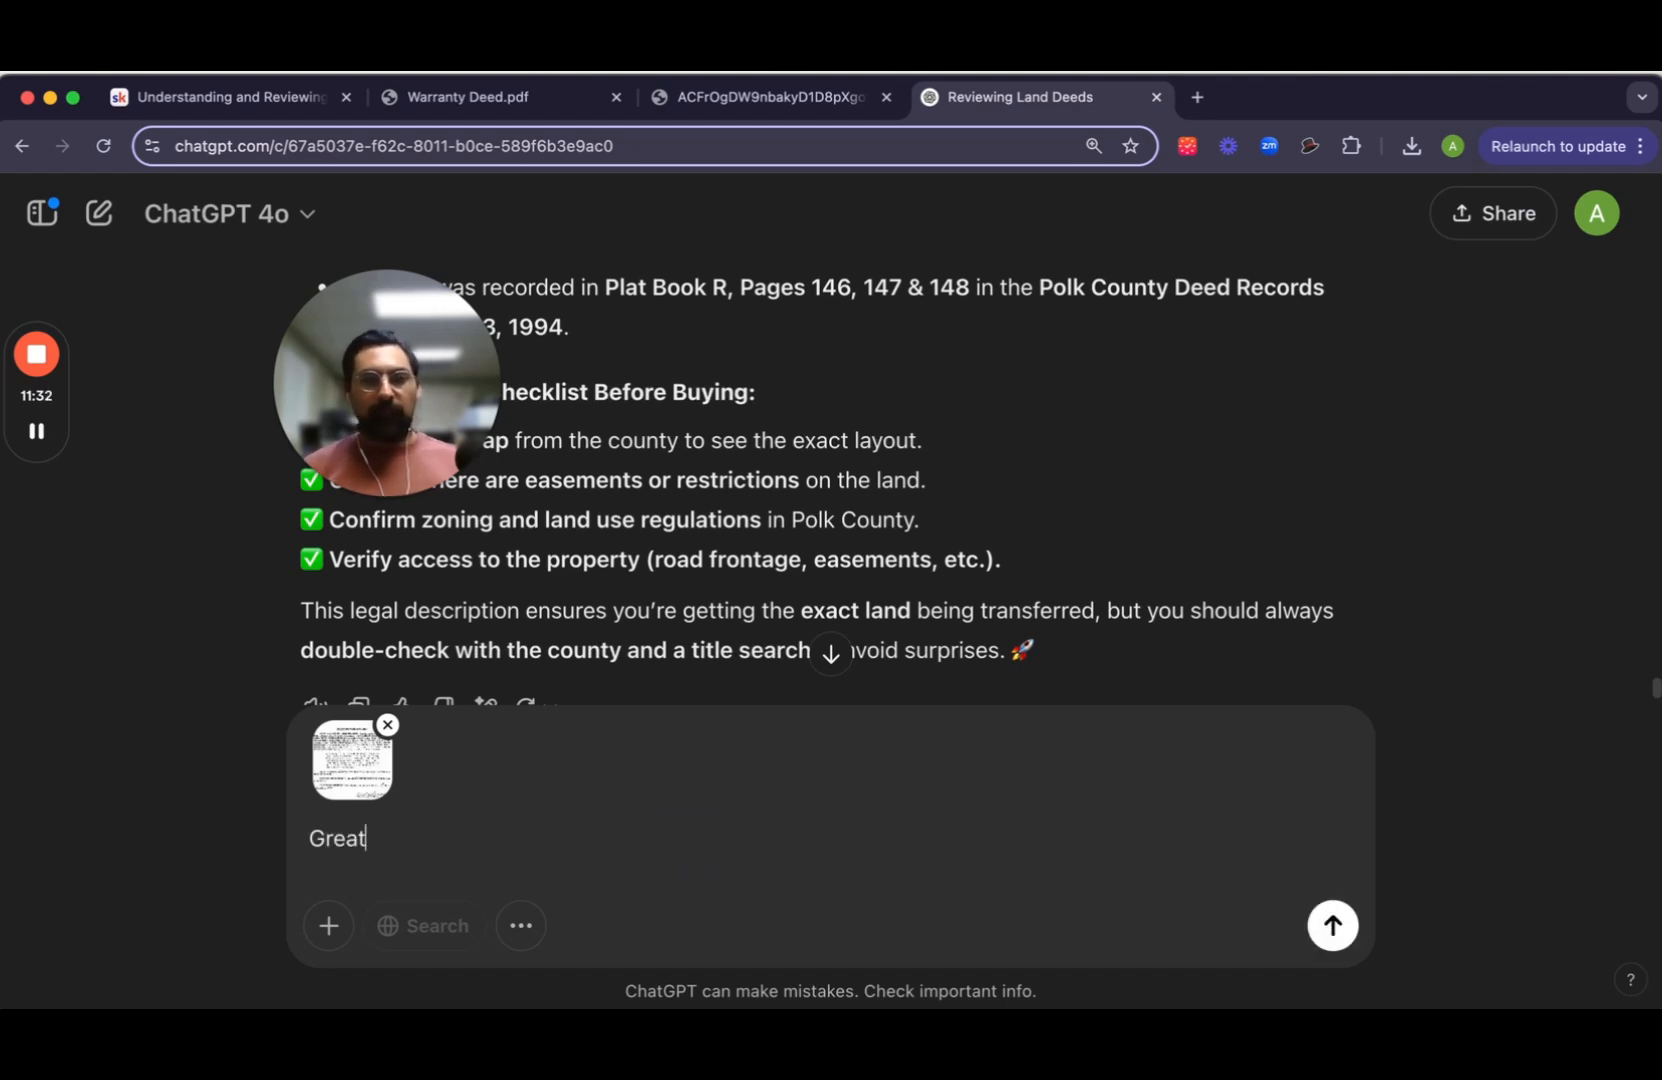
pyautogui.write(', thank you. Now ')
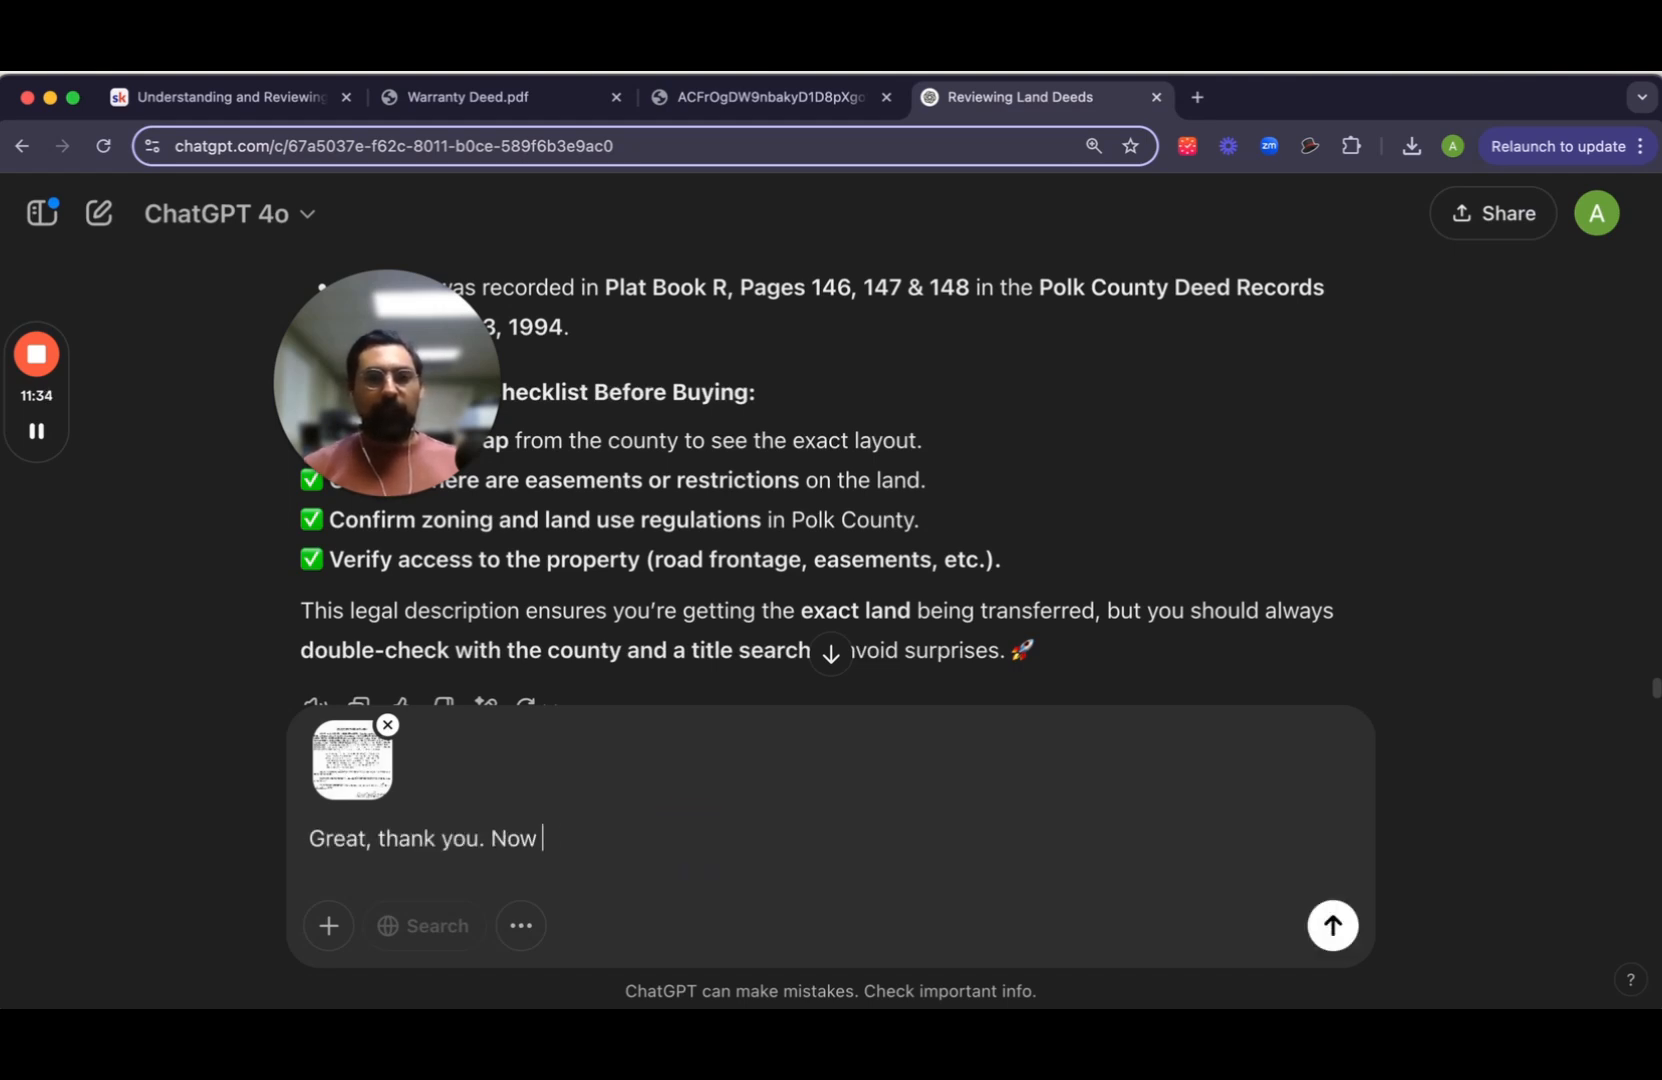
pyautogui.write('please do the same for this deed. He')
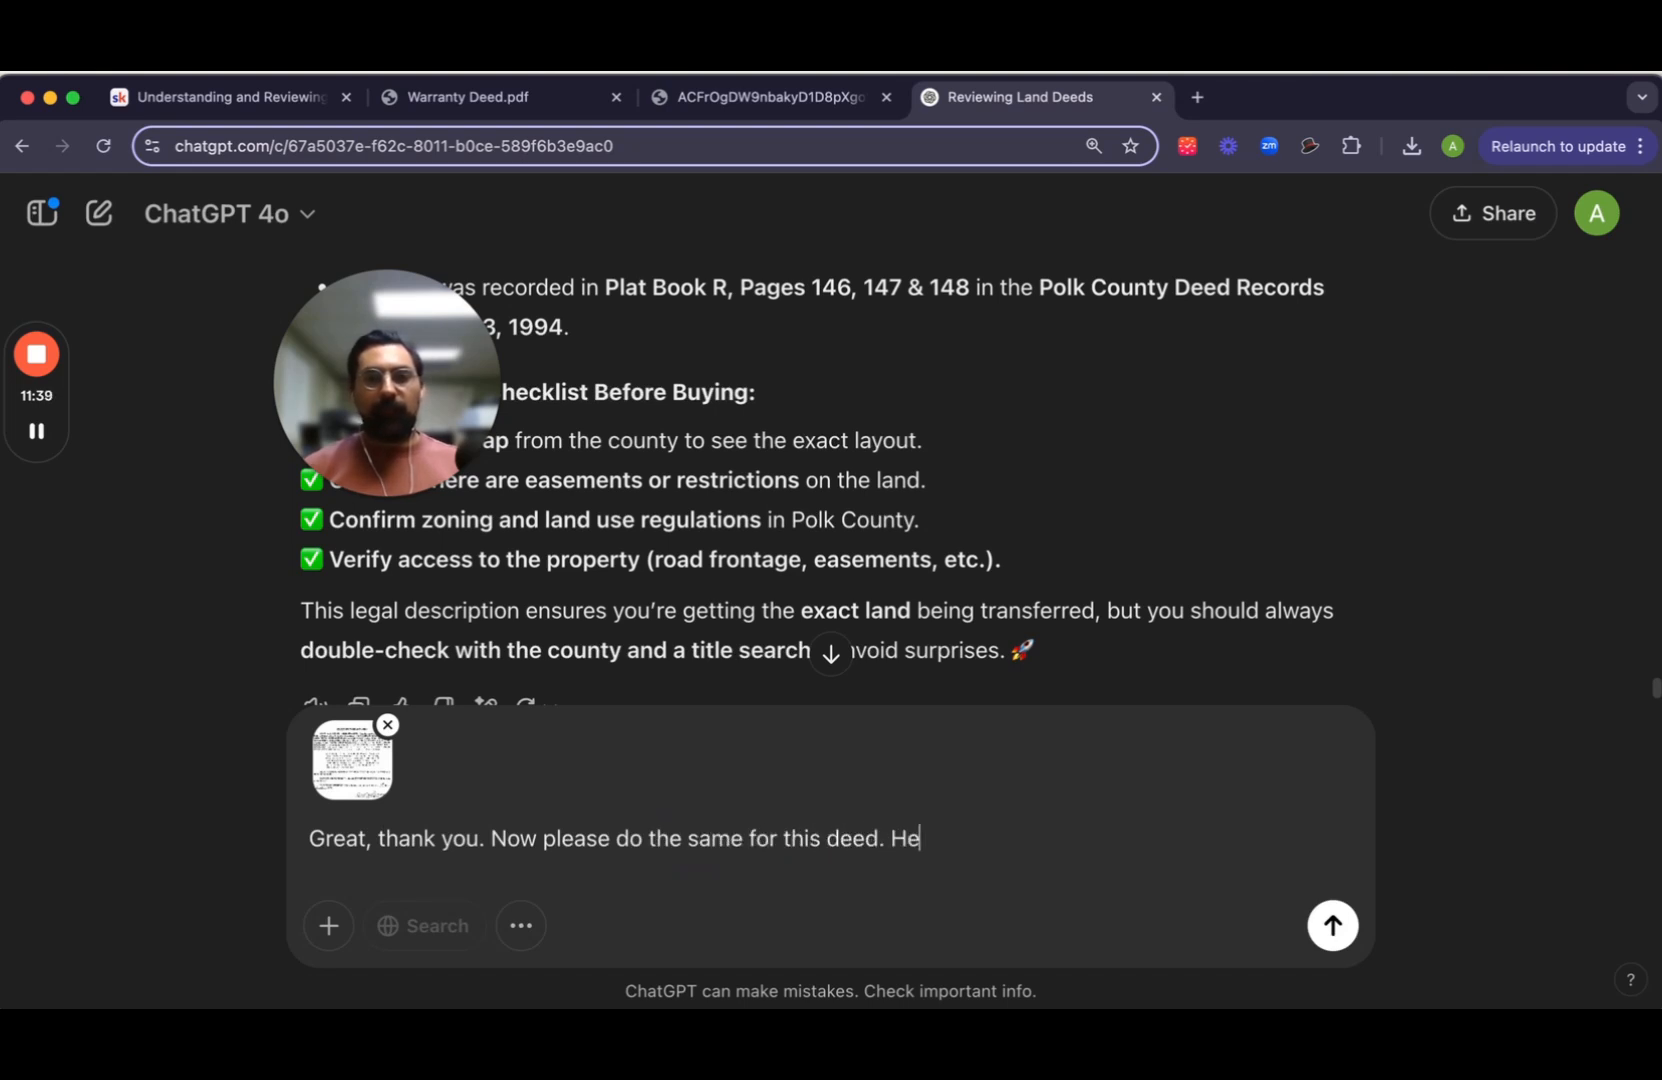
pyautogui.write('rei')
pyautogui.press('BackSpace')
pyautogui.write("is hte first page. I'll")
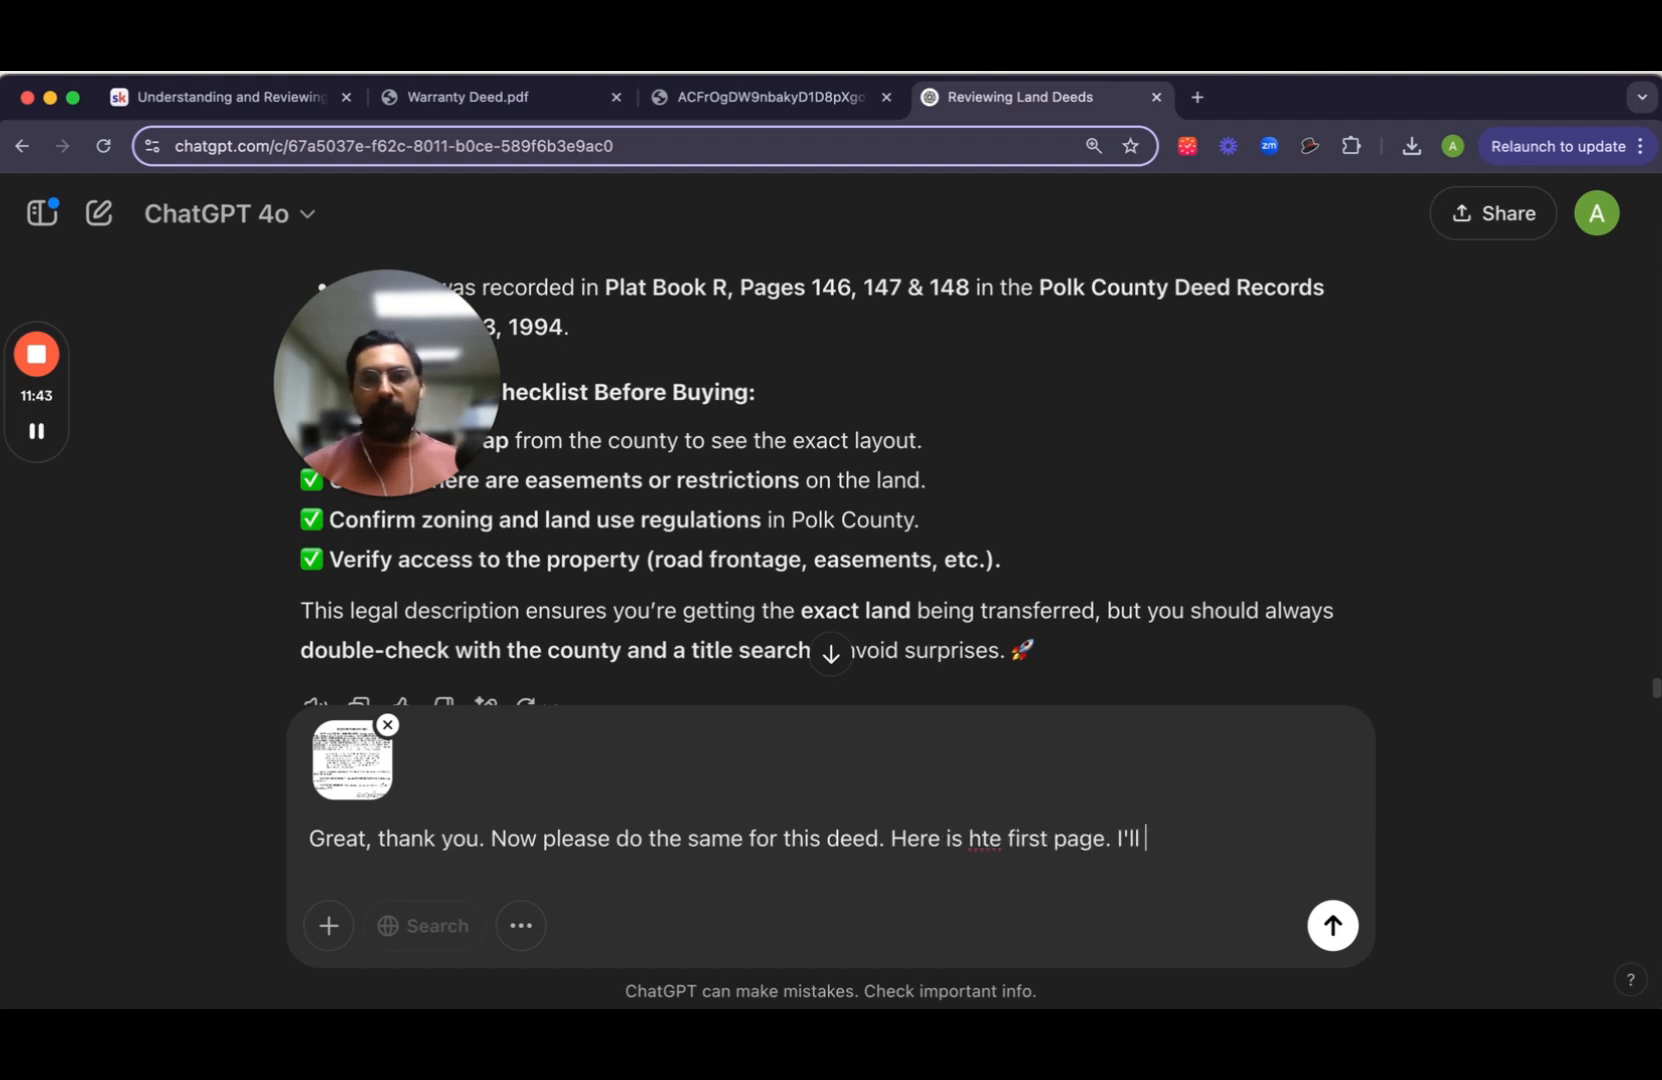
pyautogui.write(' be sending yo')
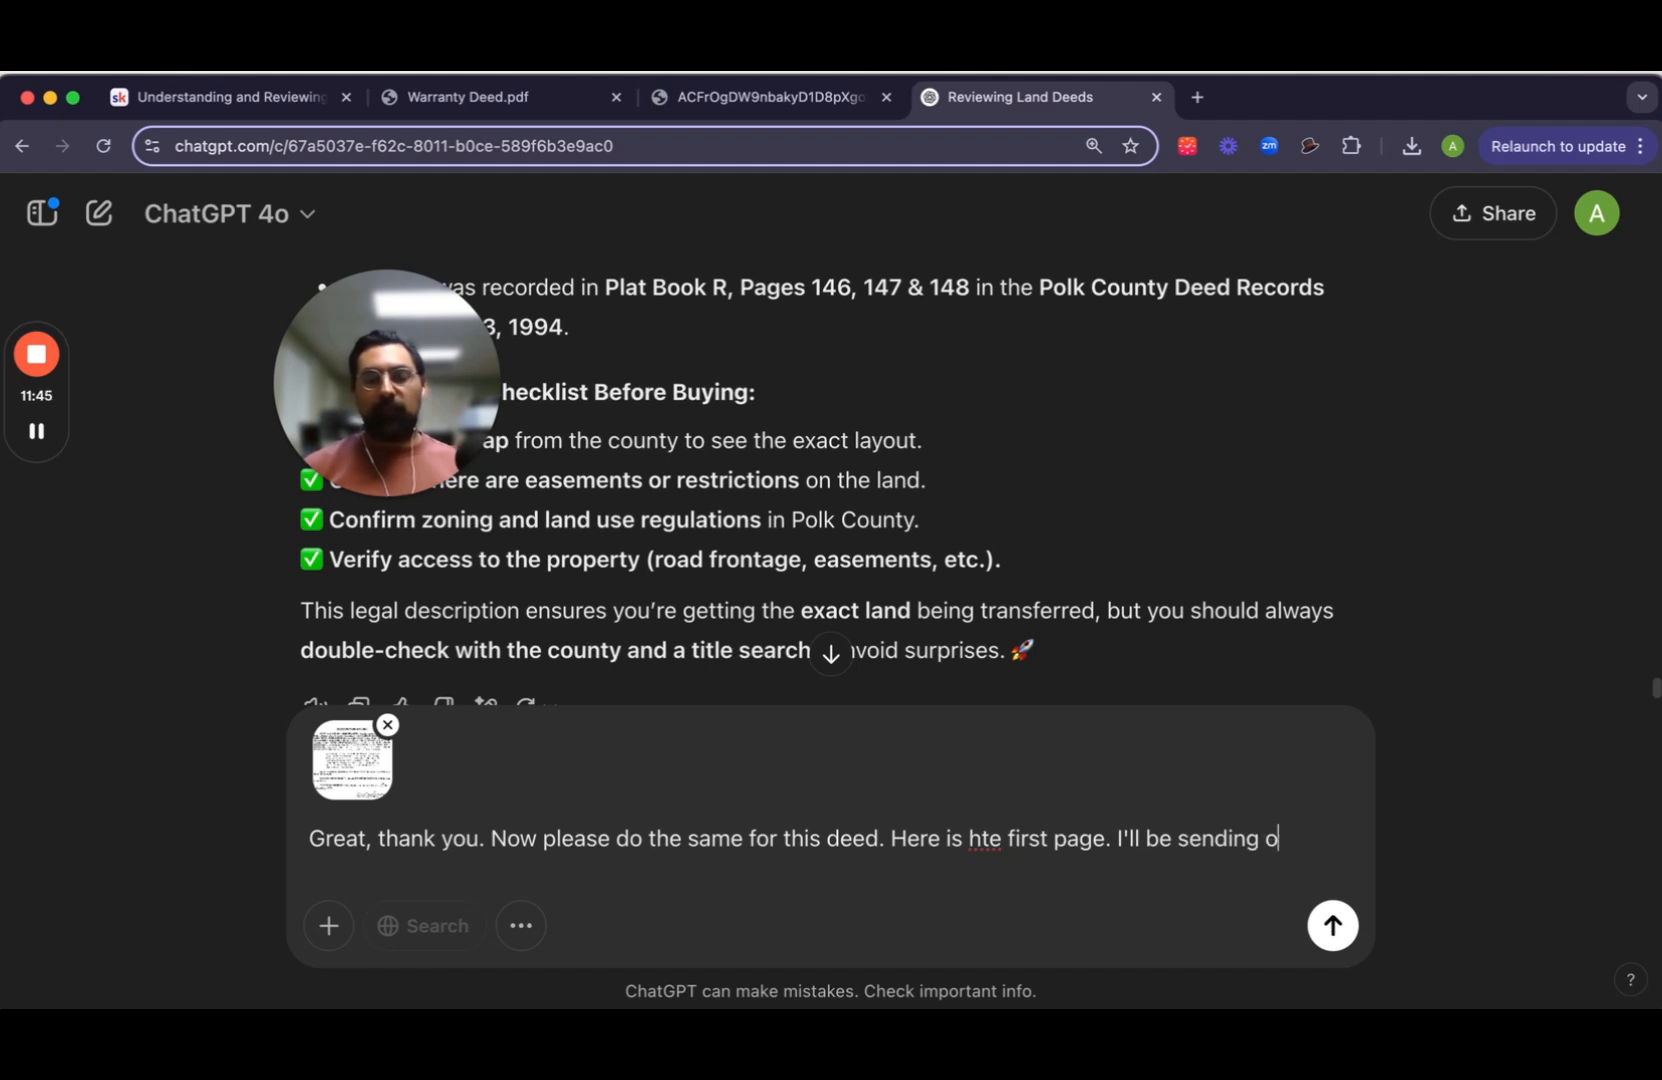
pyautogui.write('u one page at a taime')
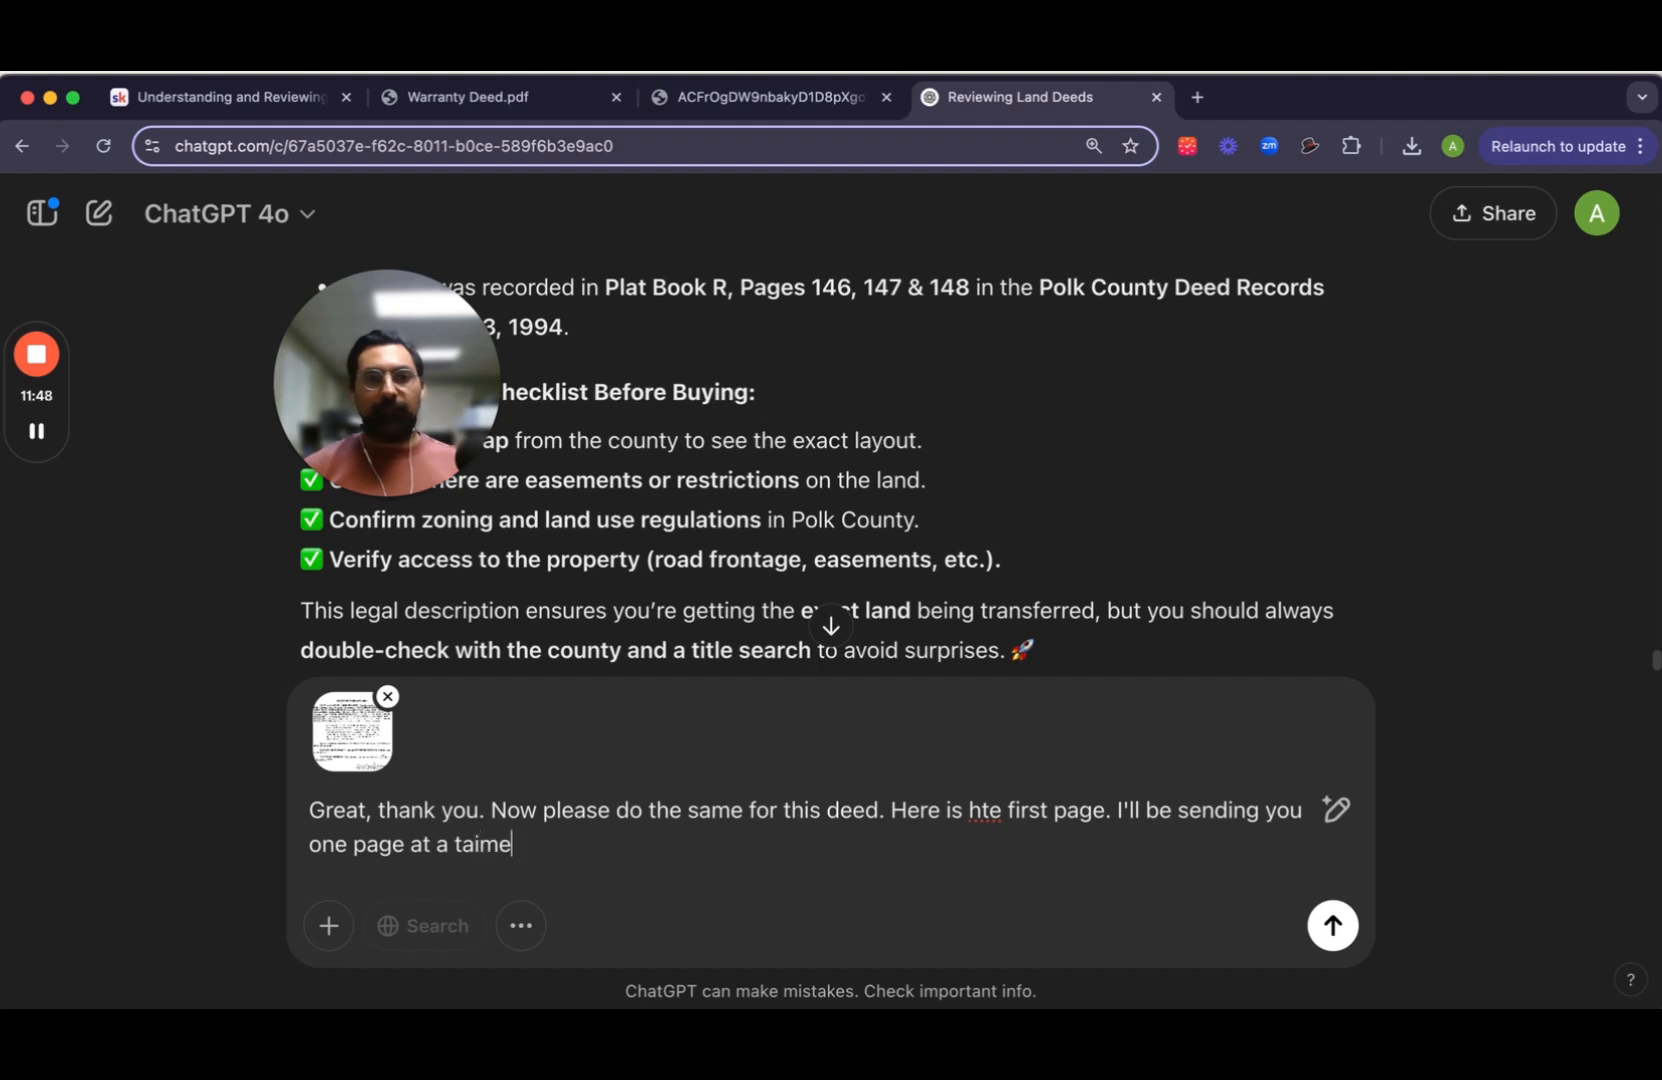
pyautogui.press('Return')
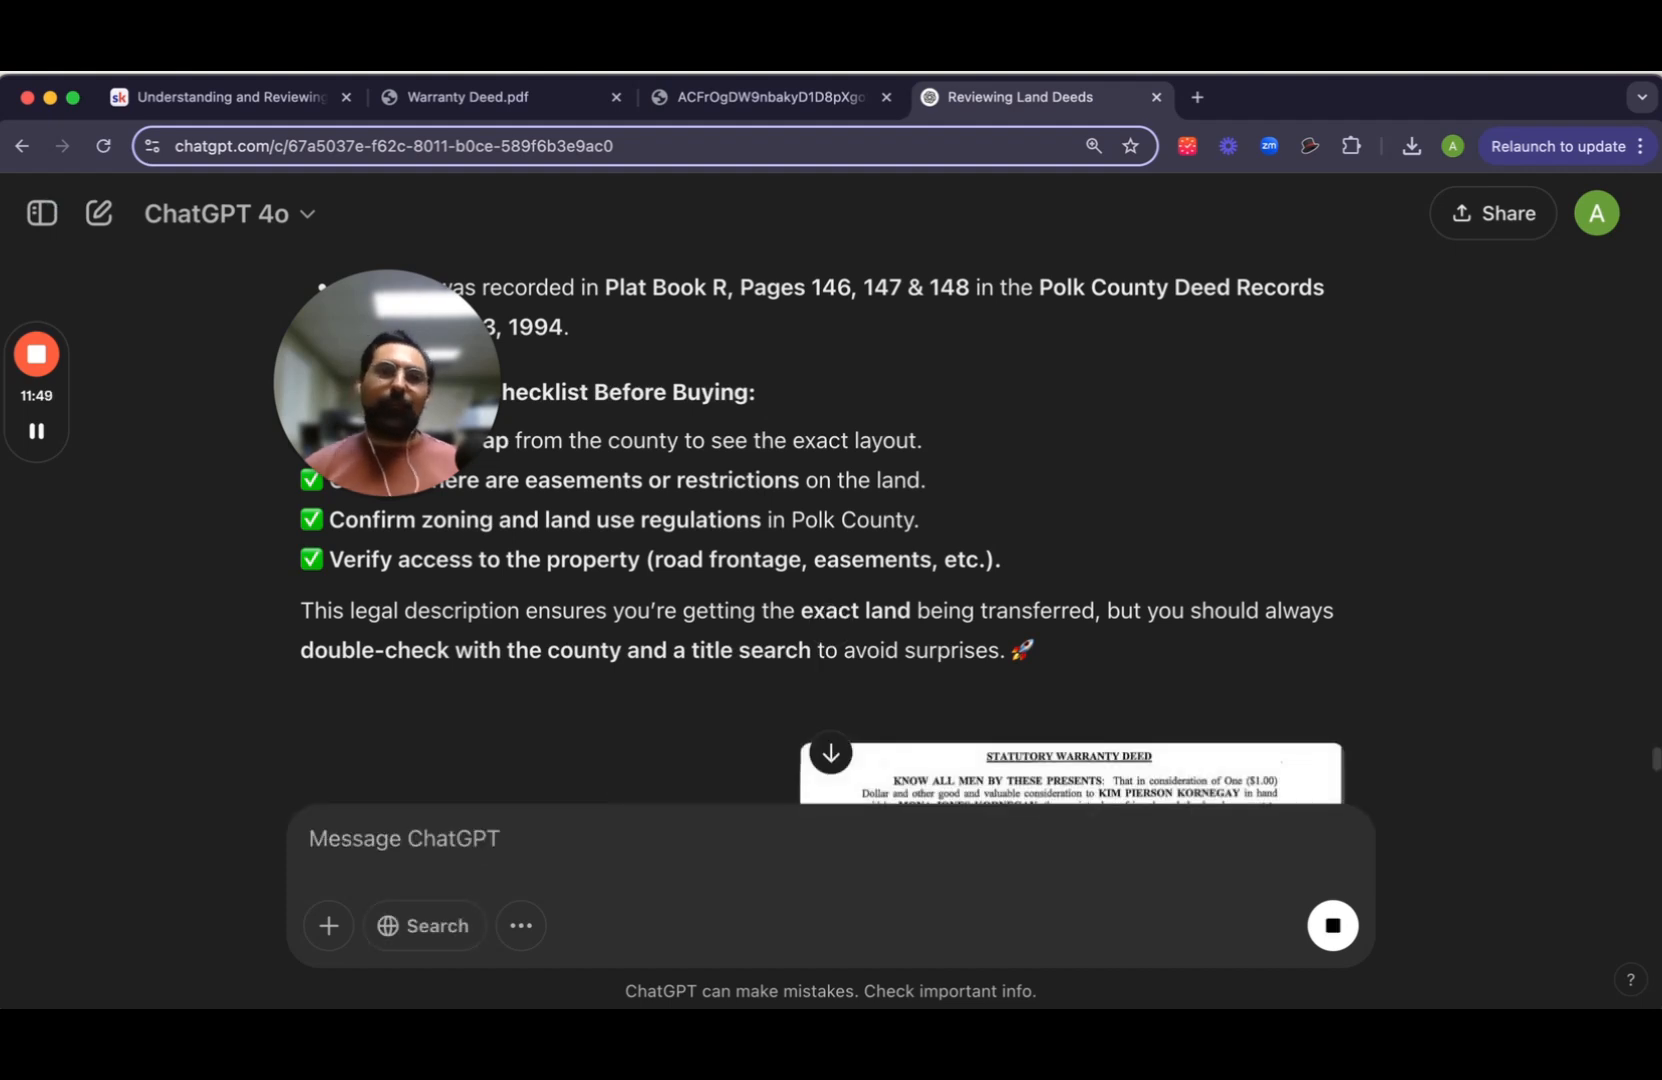
# Step: Review the deed type and the parties involved in ChatGPT's breakdown of the Statutory Warranty Deed's first page
pyautogui.moveTo(397, 423); pyautogui.dragTo(560, 406)
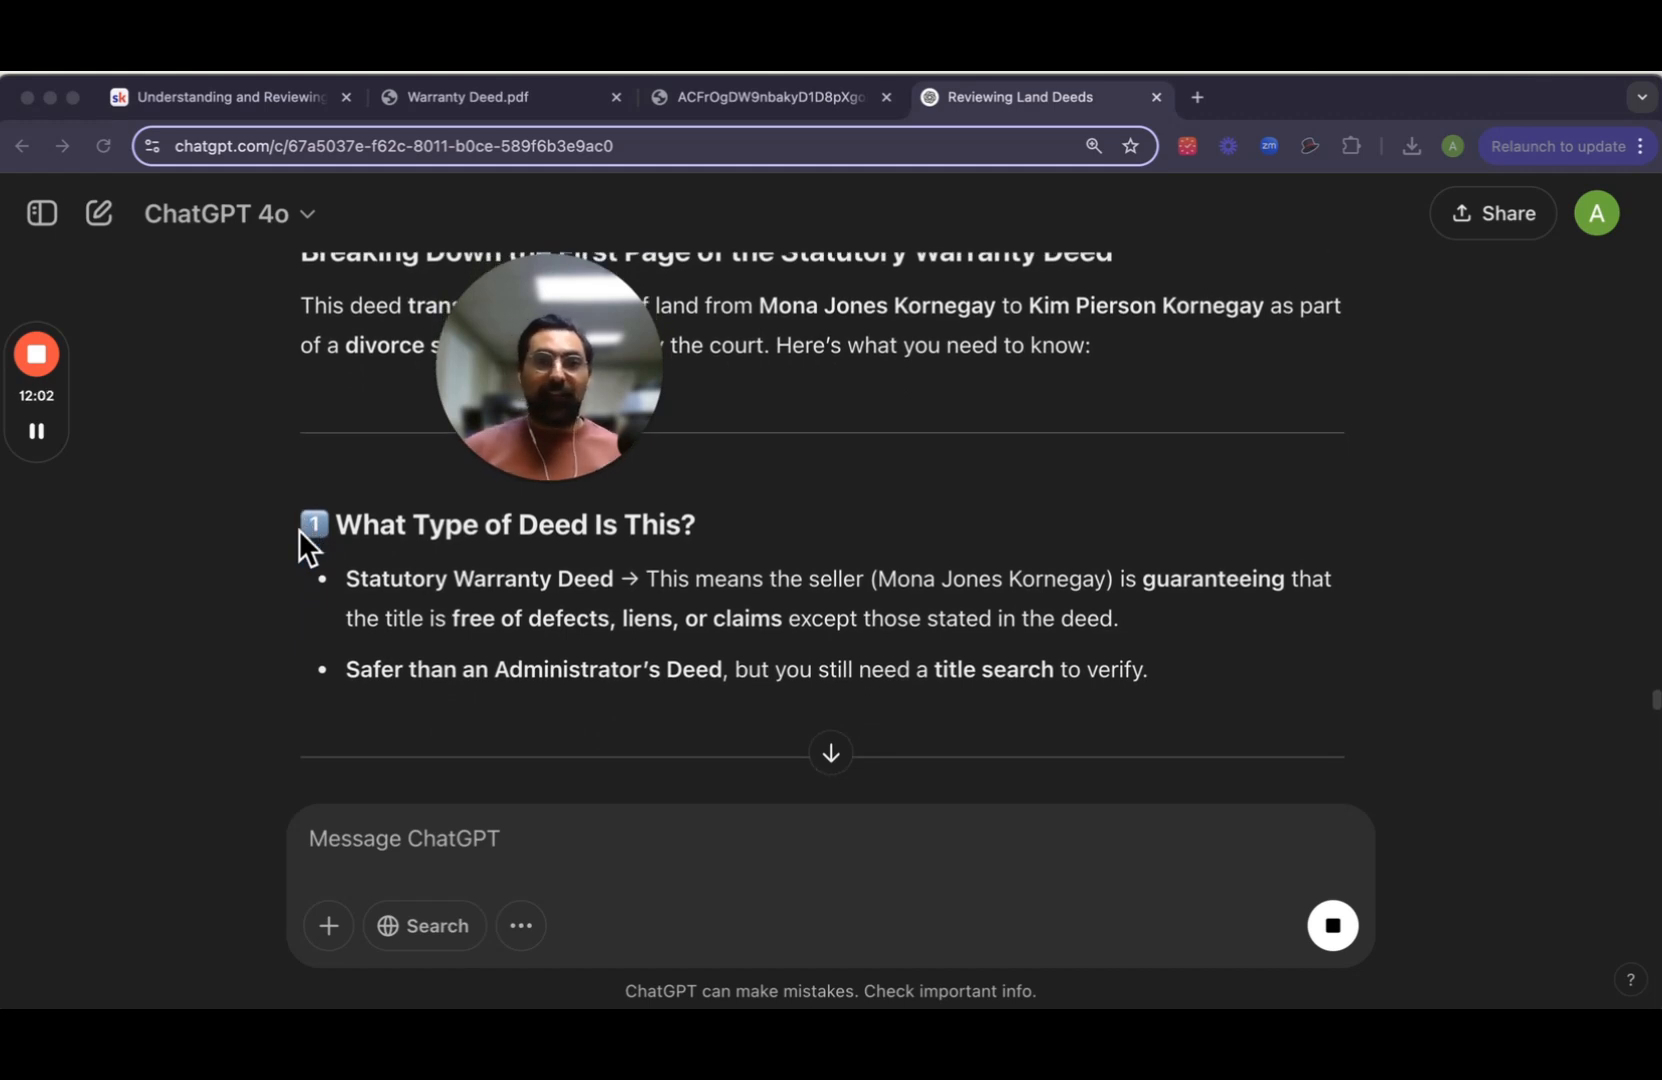
pyautogui.scroll(-3, 295, 528)
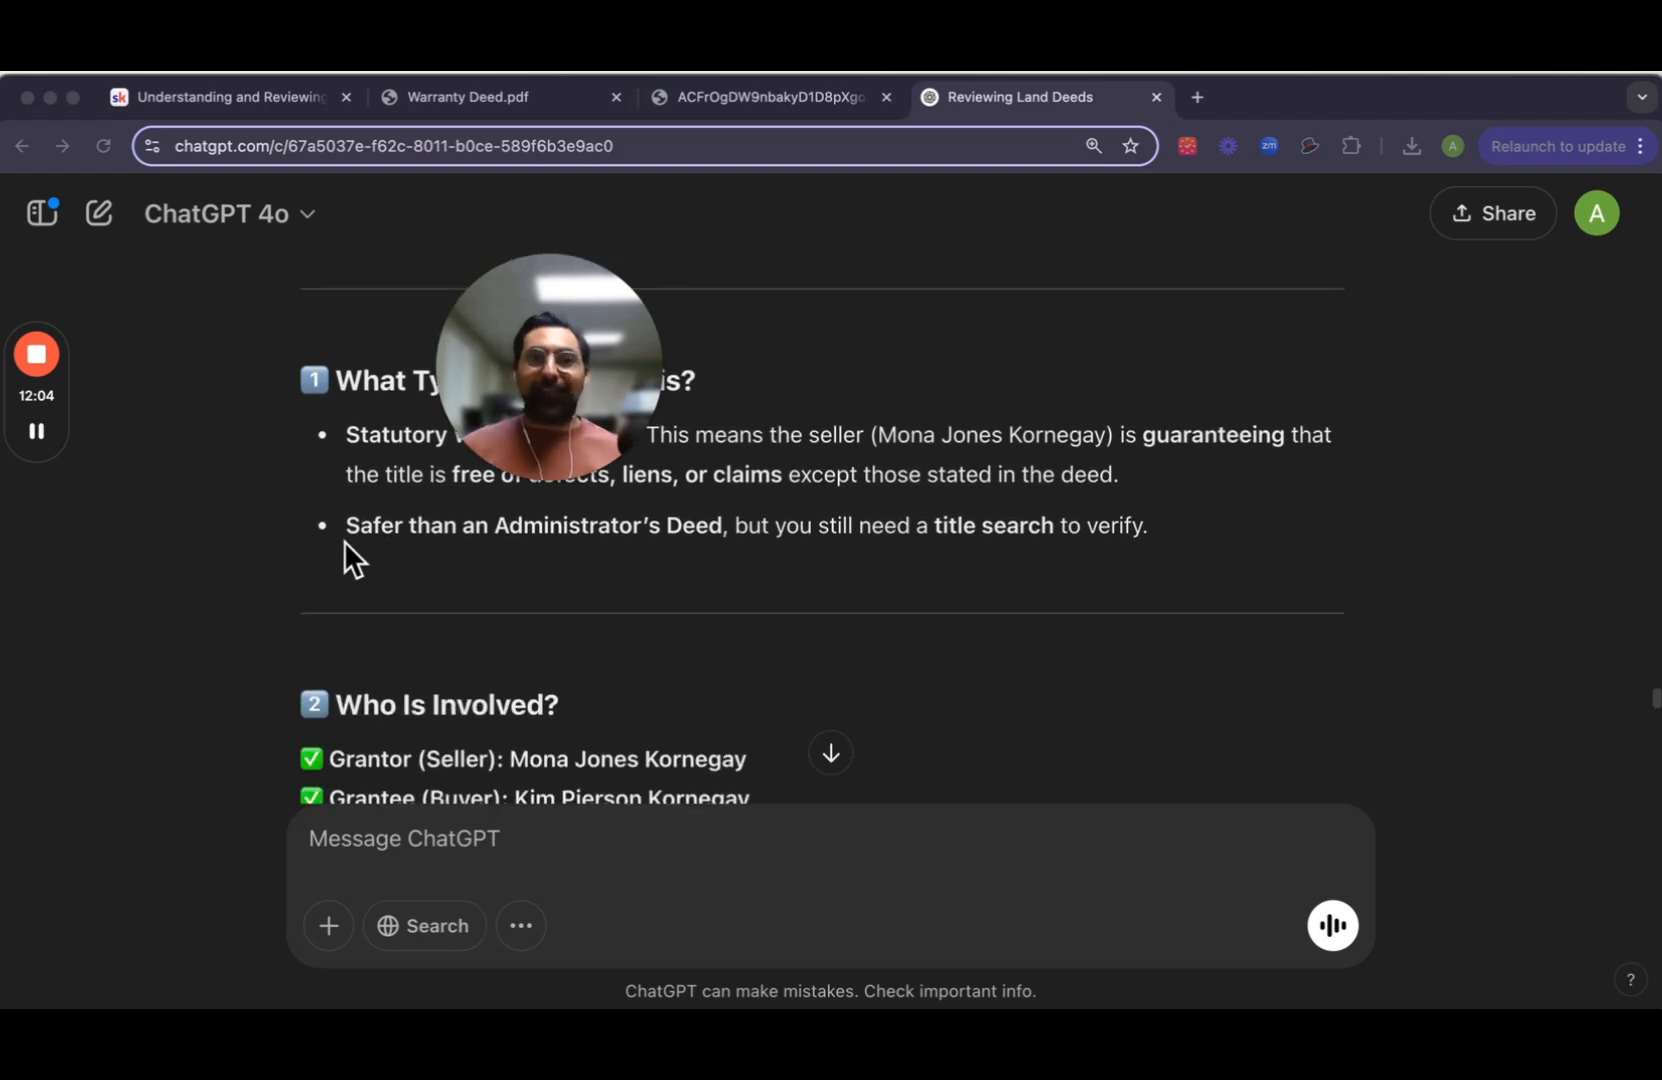
pyautogui.scroll(1, 344, 542)
pyautogui.click(475, 560)
pyautogui.click(1160, 588)
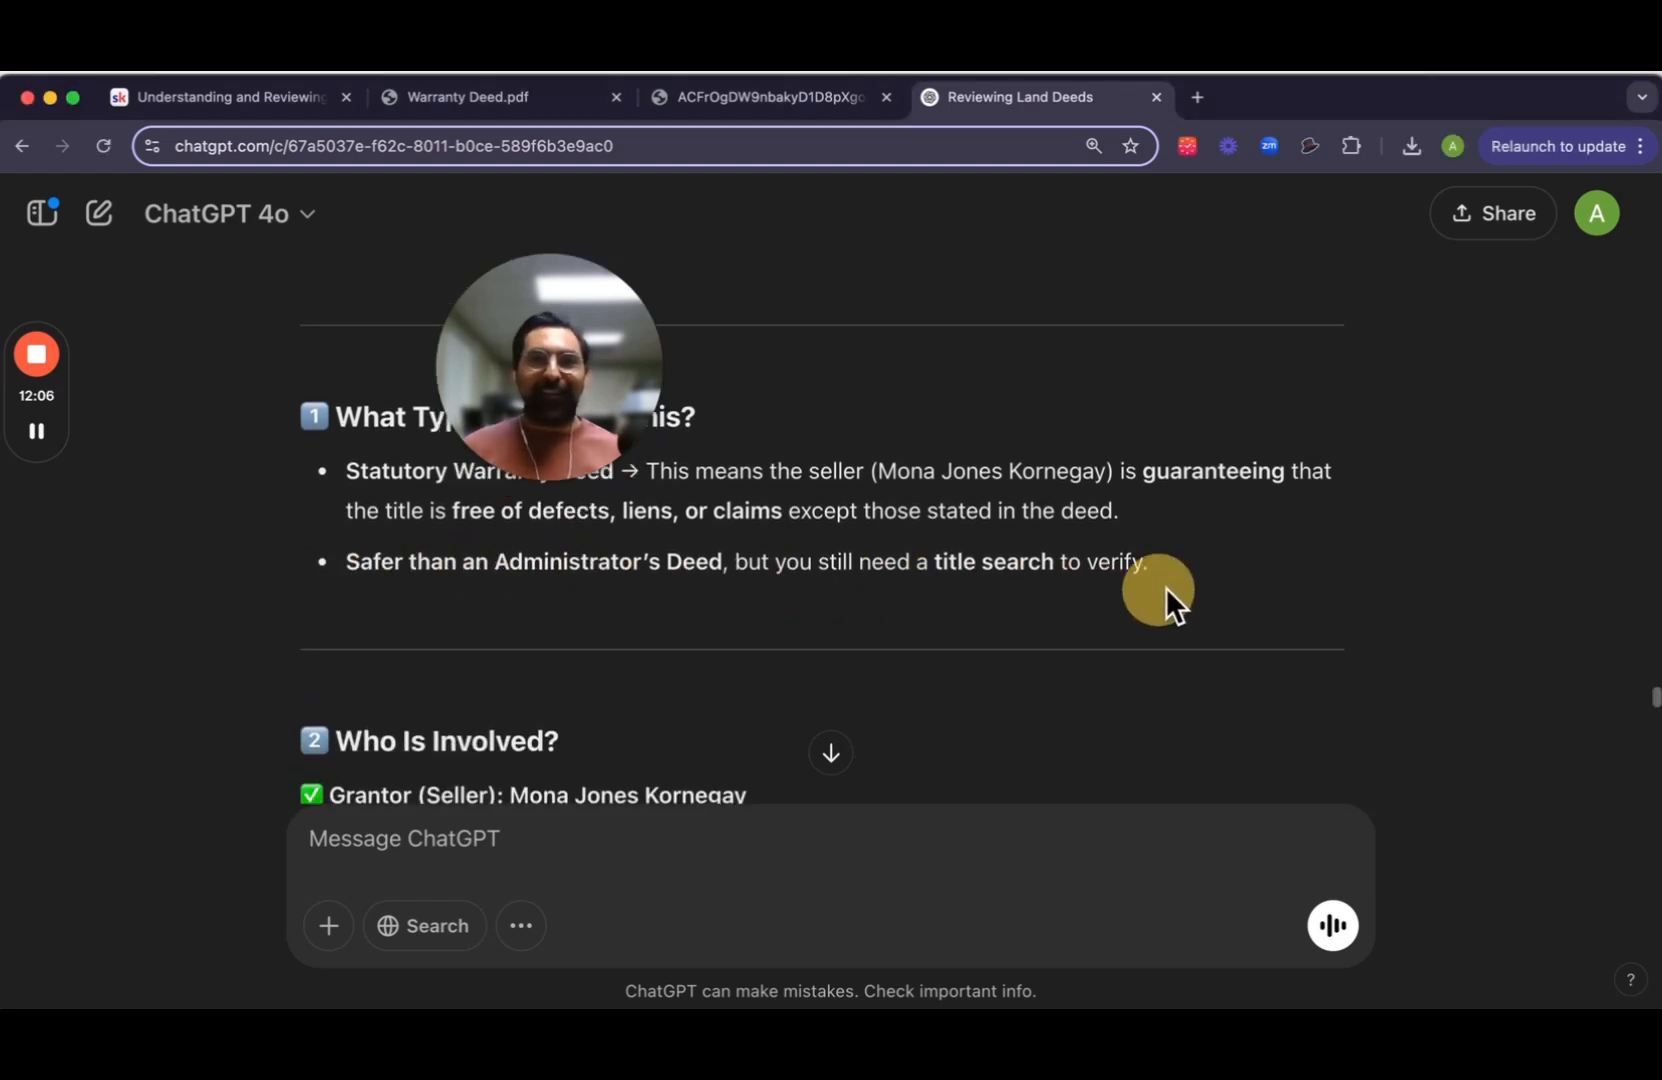
pyautogui.scroll(-3, 1188, 589)
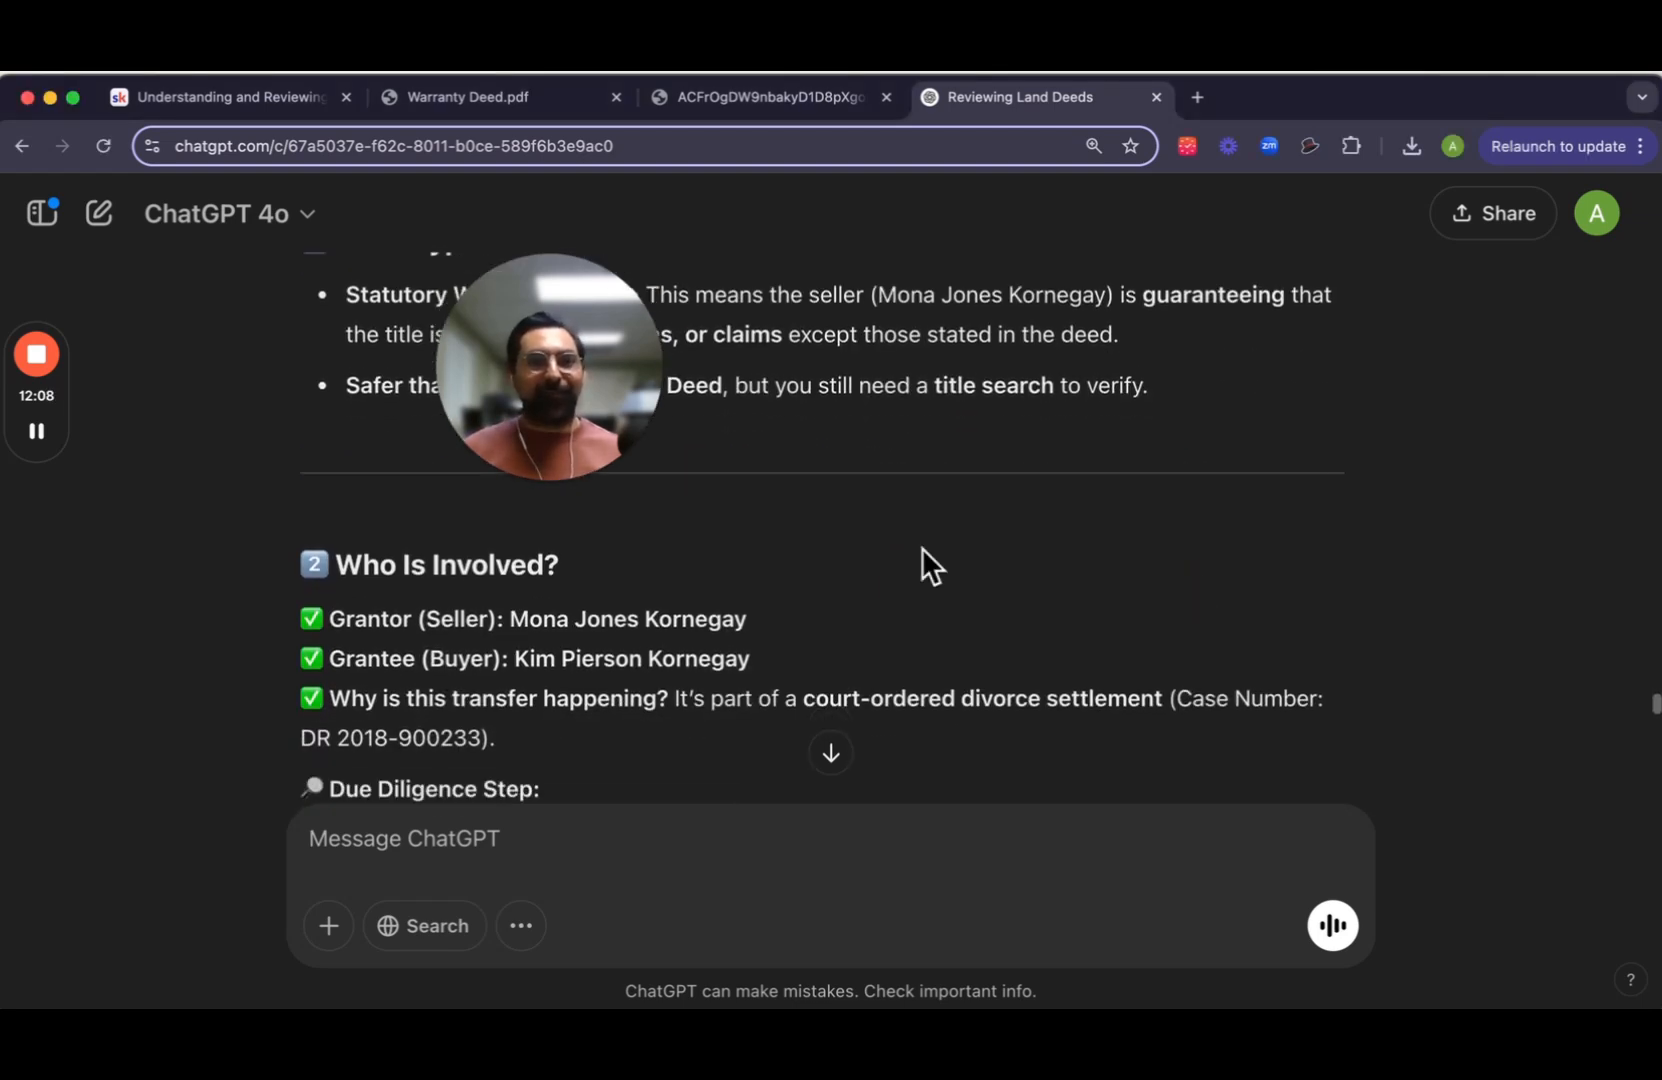
pyautogui.moveTo(606, 407); pyautogui.dragTo(1402, 391)
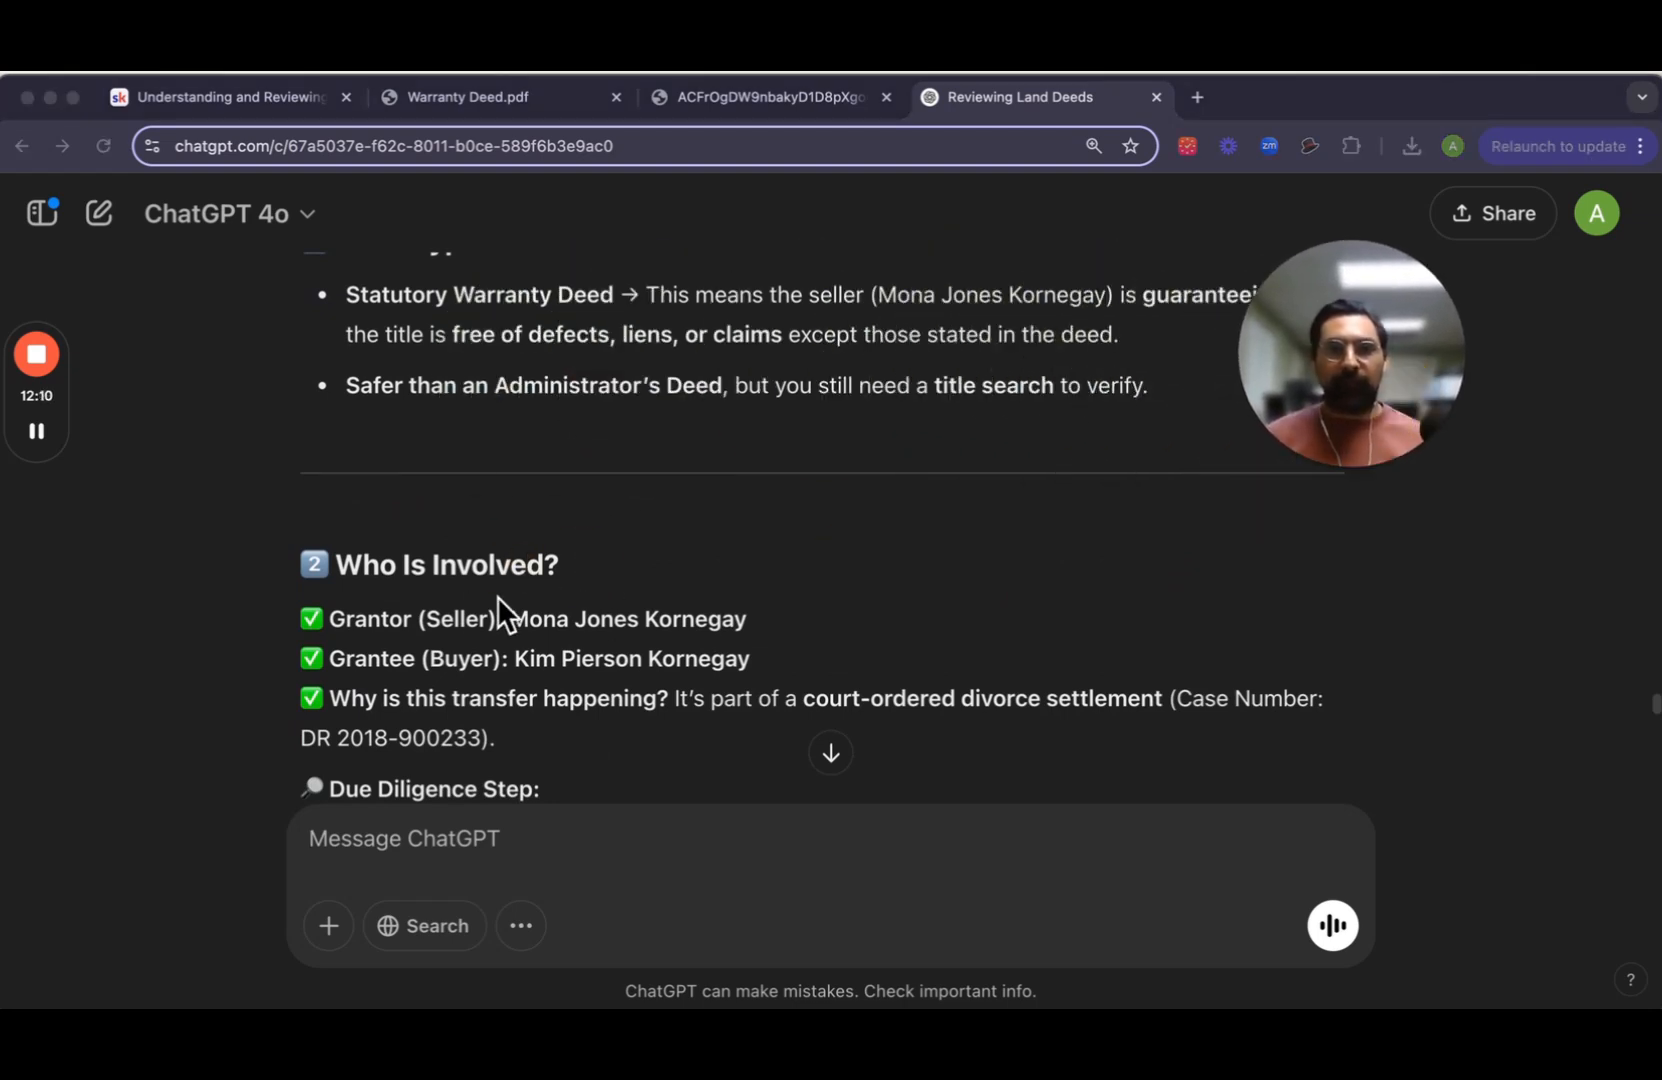
pyautogui.scroll(-1, 720, 565)
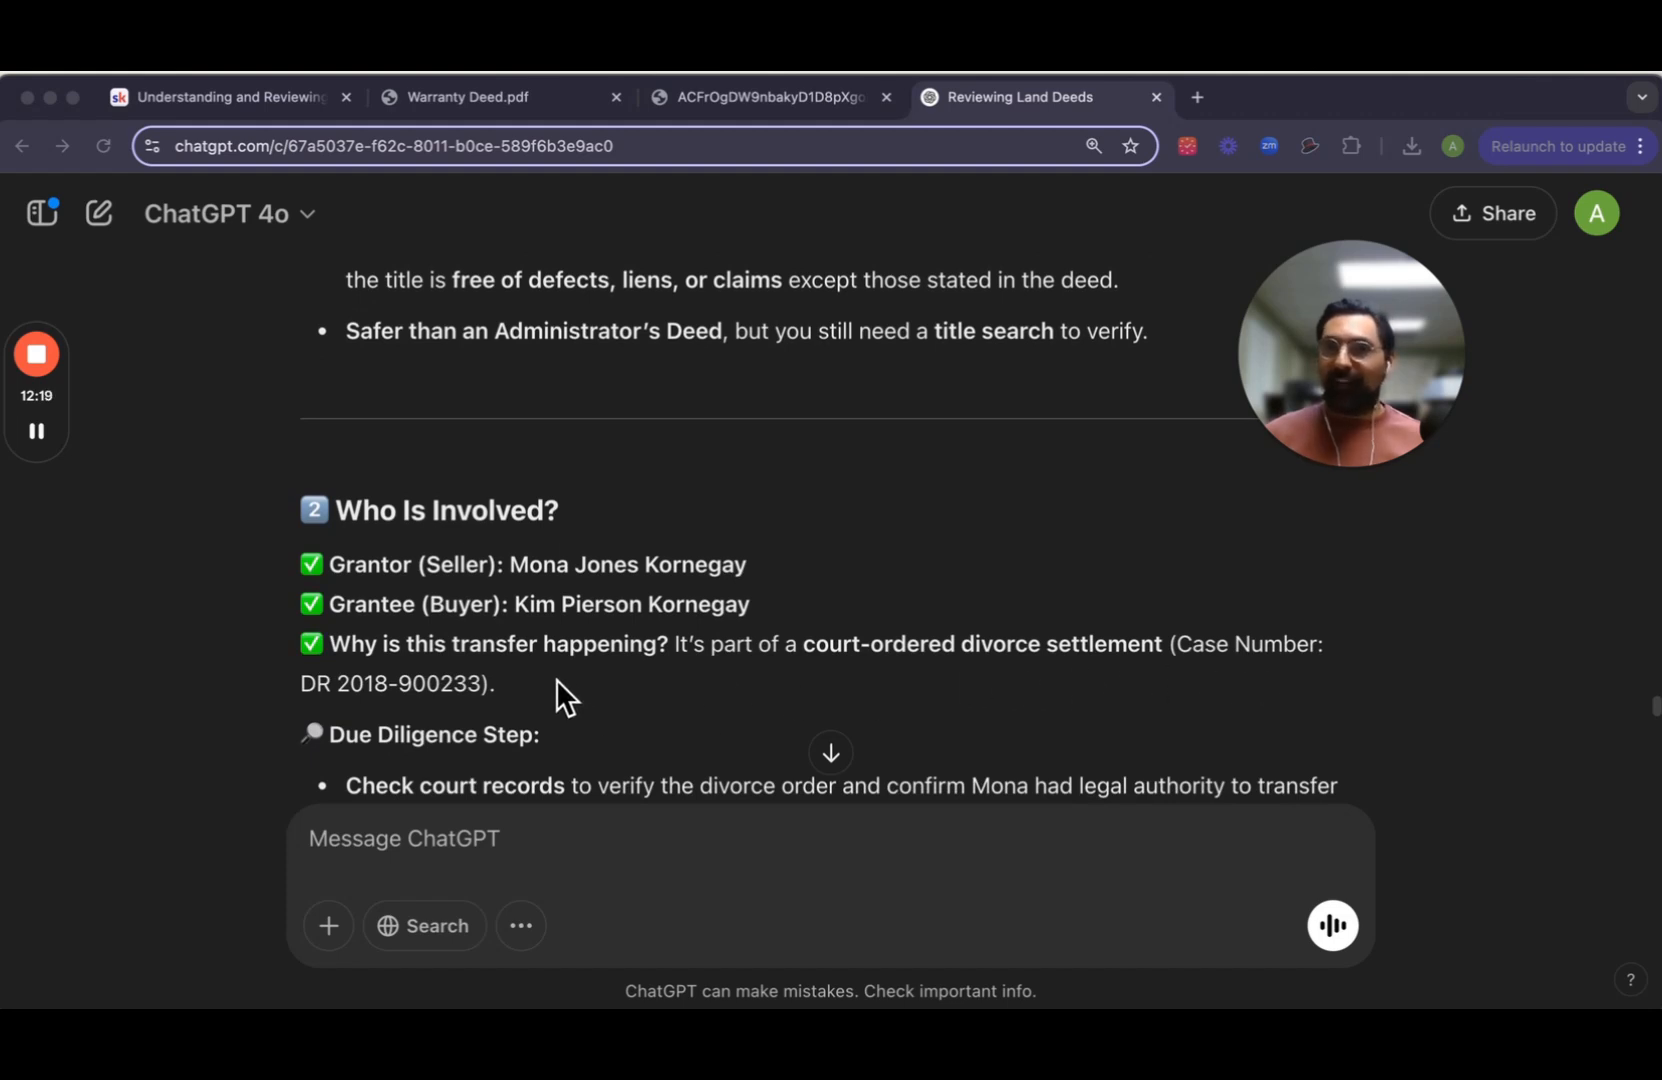
# Step: Read the rest of the first-page breakdown: property transferred, liens or restrictions, final transfer details and the action plan before buying
pyautogui.scroll(-3, 557, 677)
pyautogui.scroll(-3, 612, 650)
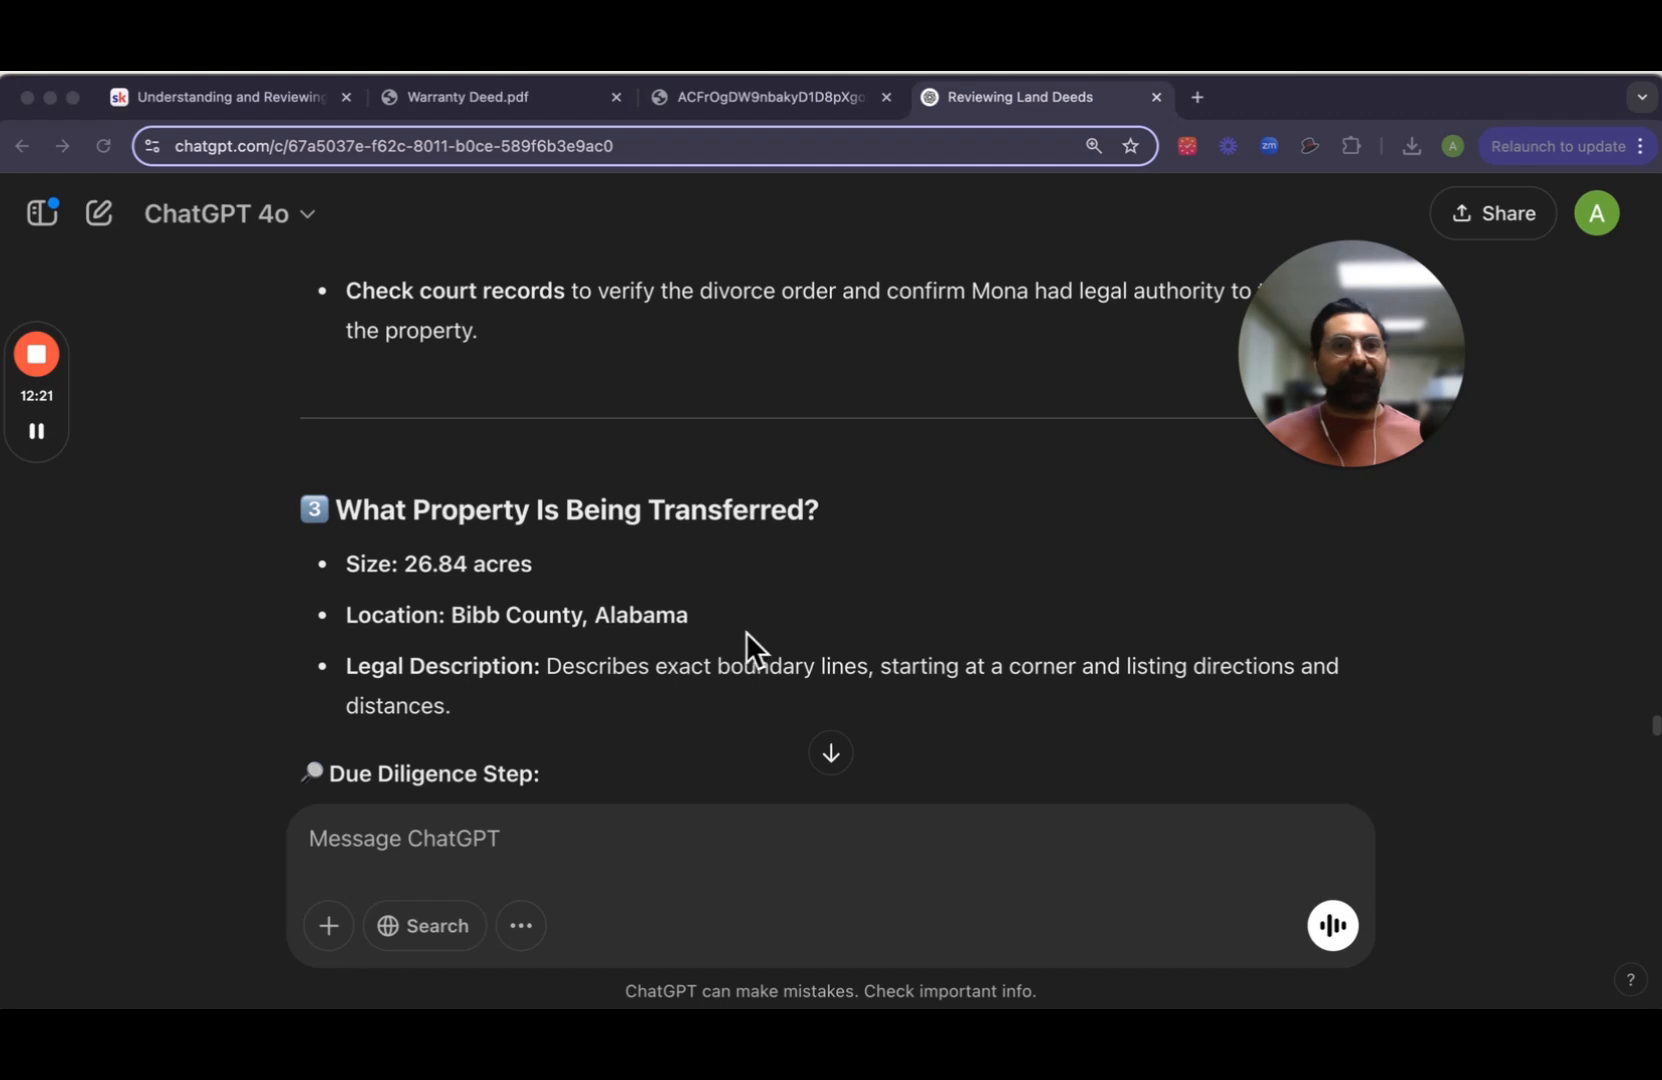
pyautogui.scroll(-2, 780, 645)
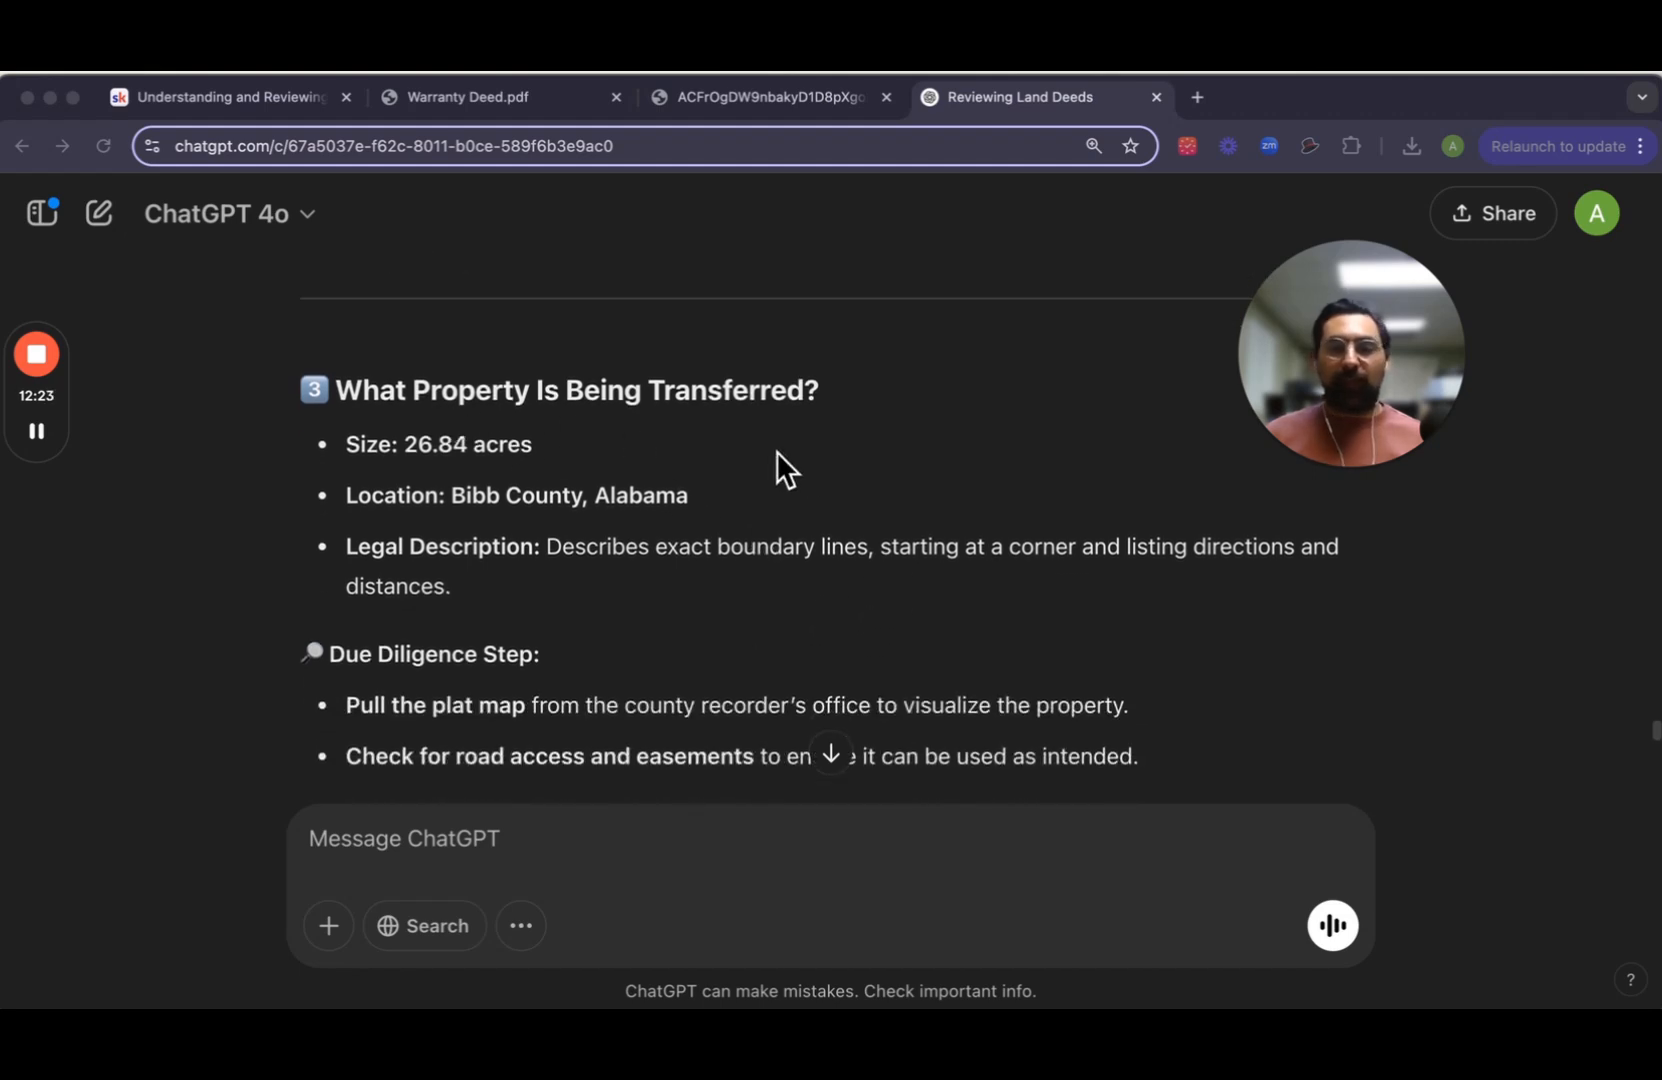
pyautogui.scroll(-2, 804, 470)
pyautogui.scroll(-5, 794, 578)
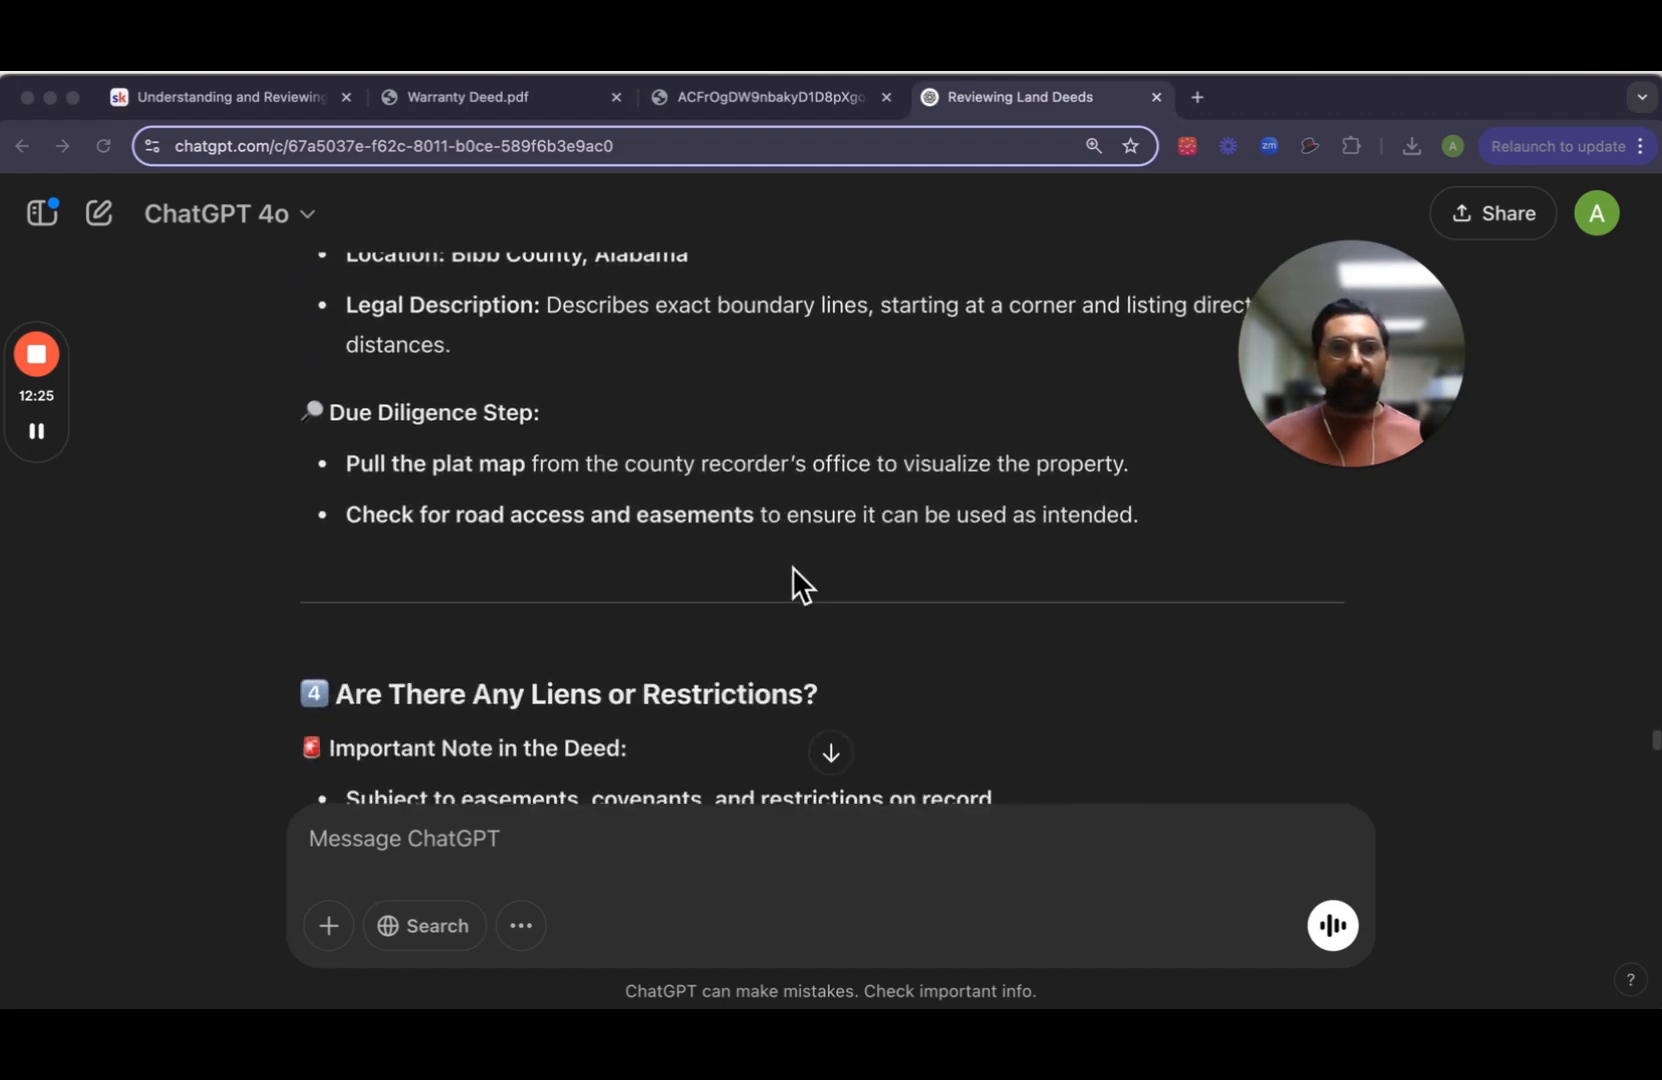
pyautogui.scroll(-6, 915, 585)
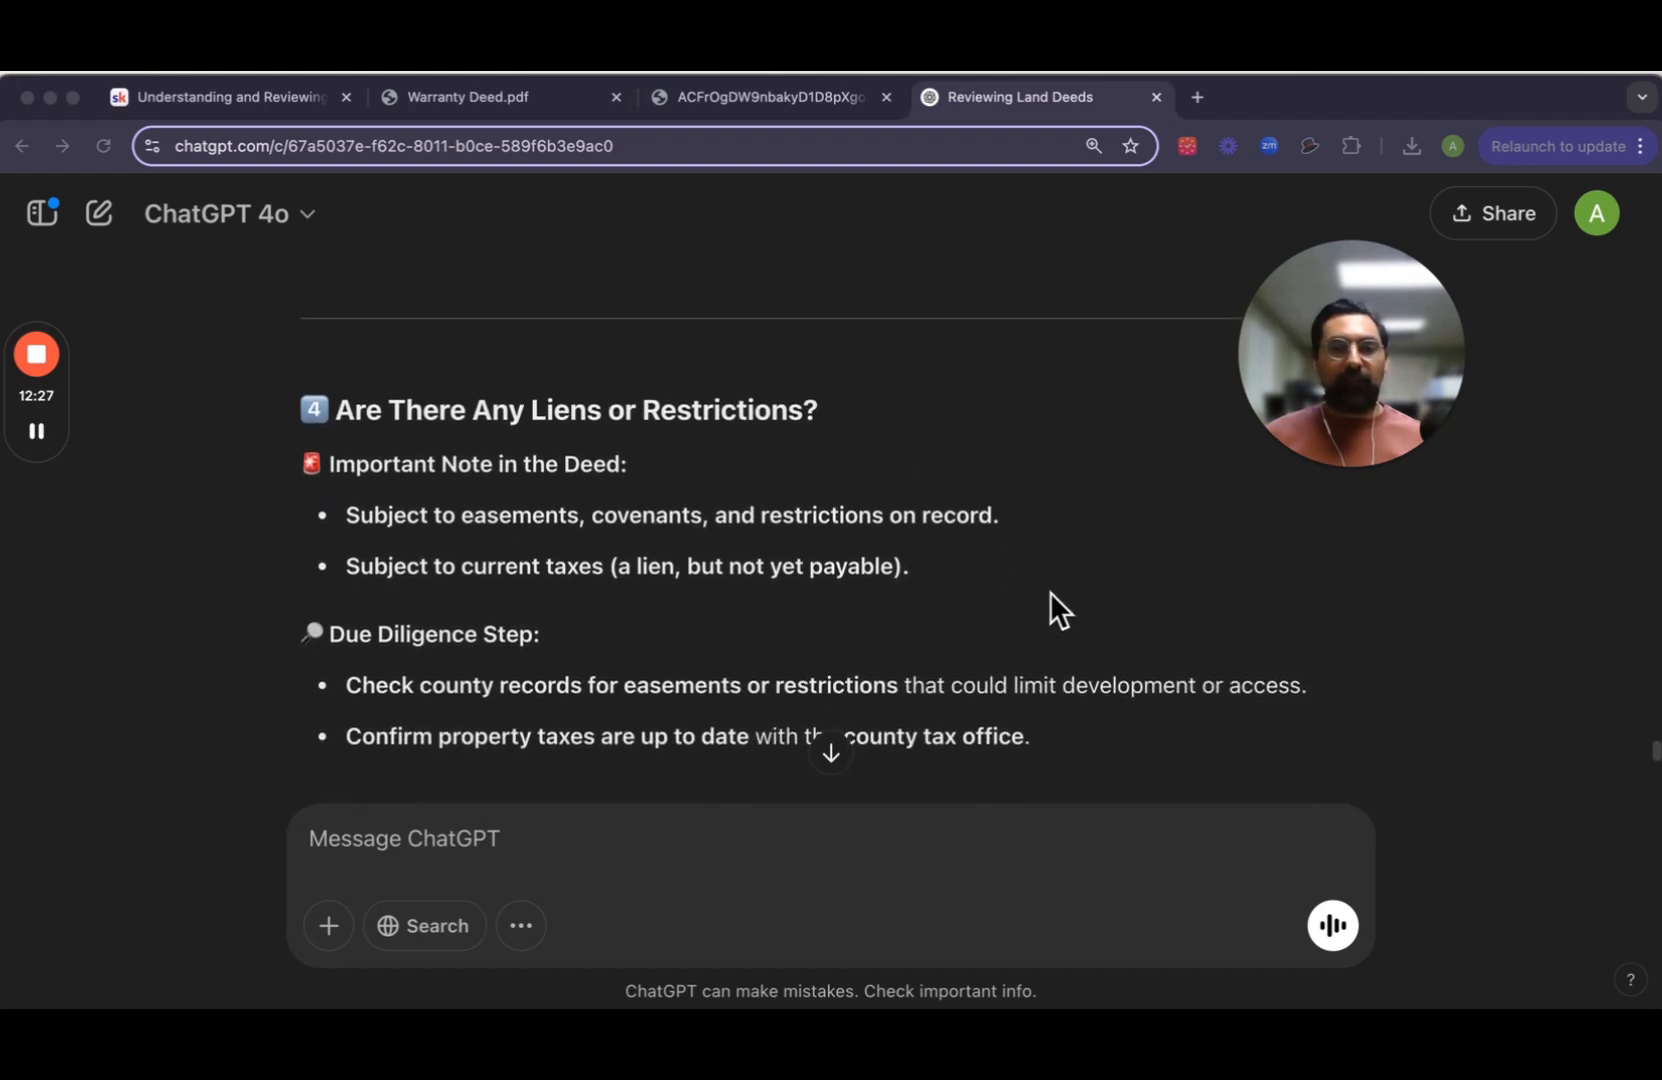
pyautogui.scroll(-4, 1050, 592)
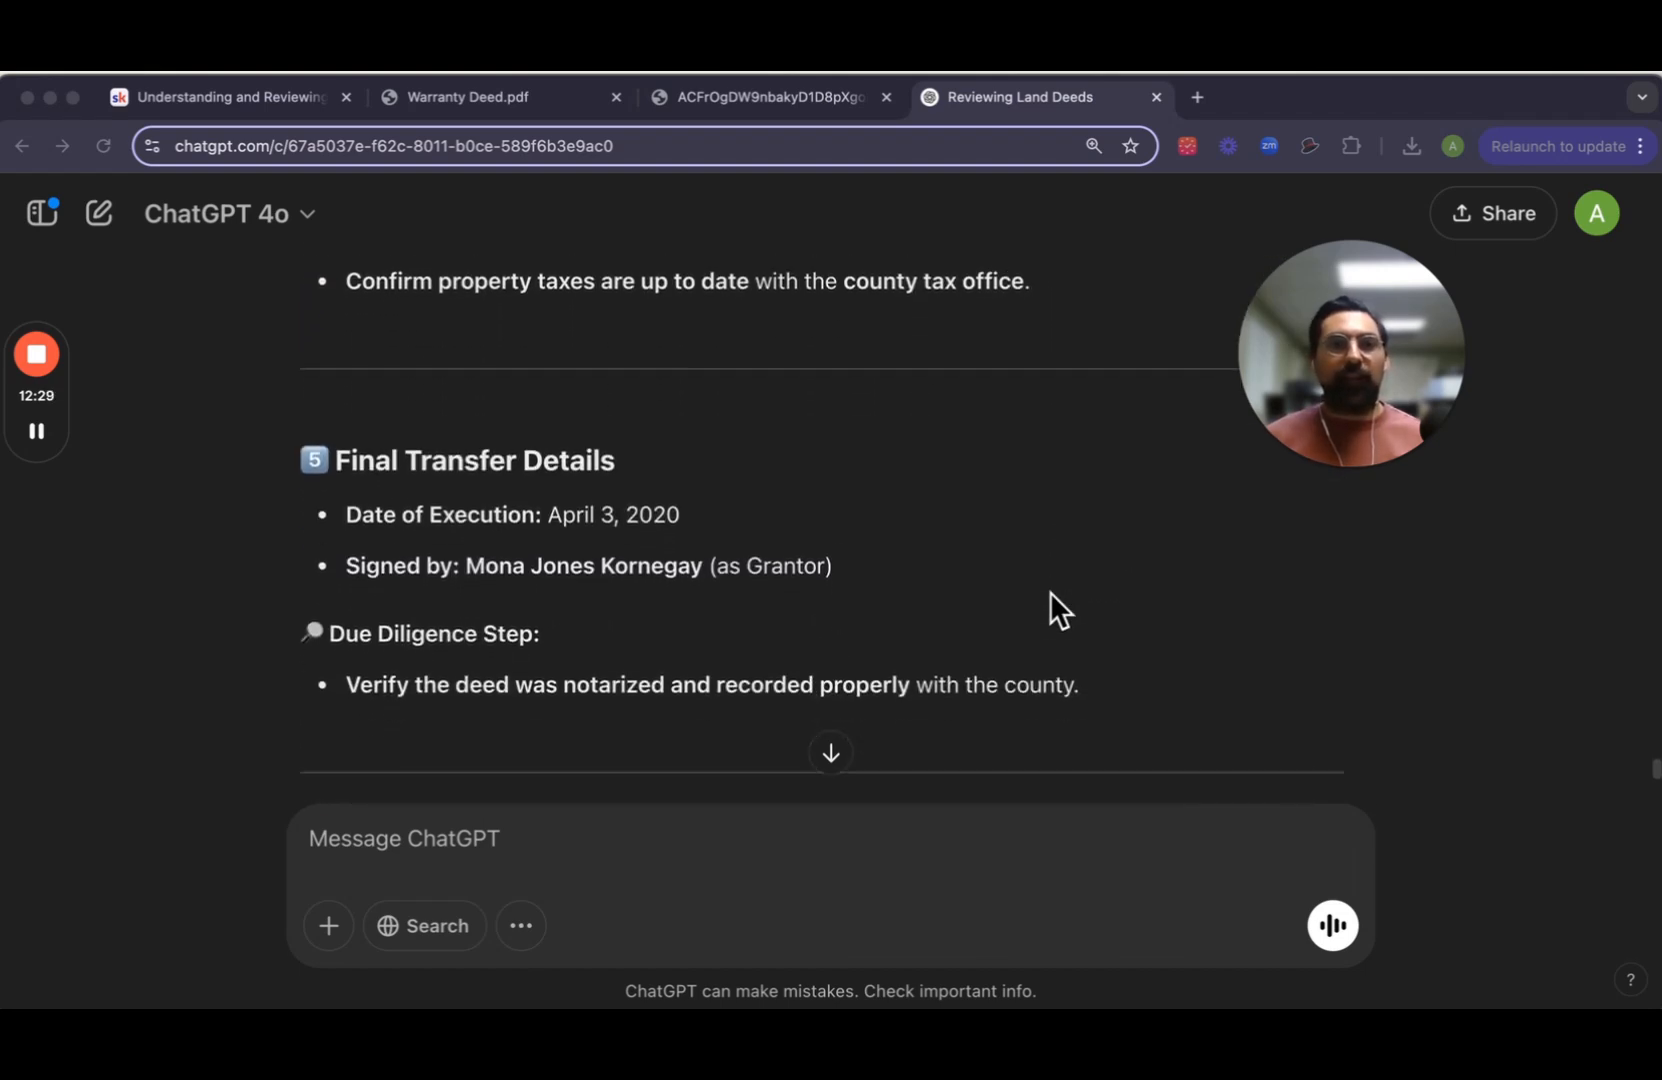
pyautogui.scroll(-5, 1050, 592)
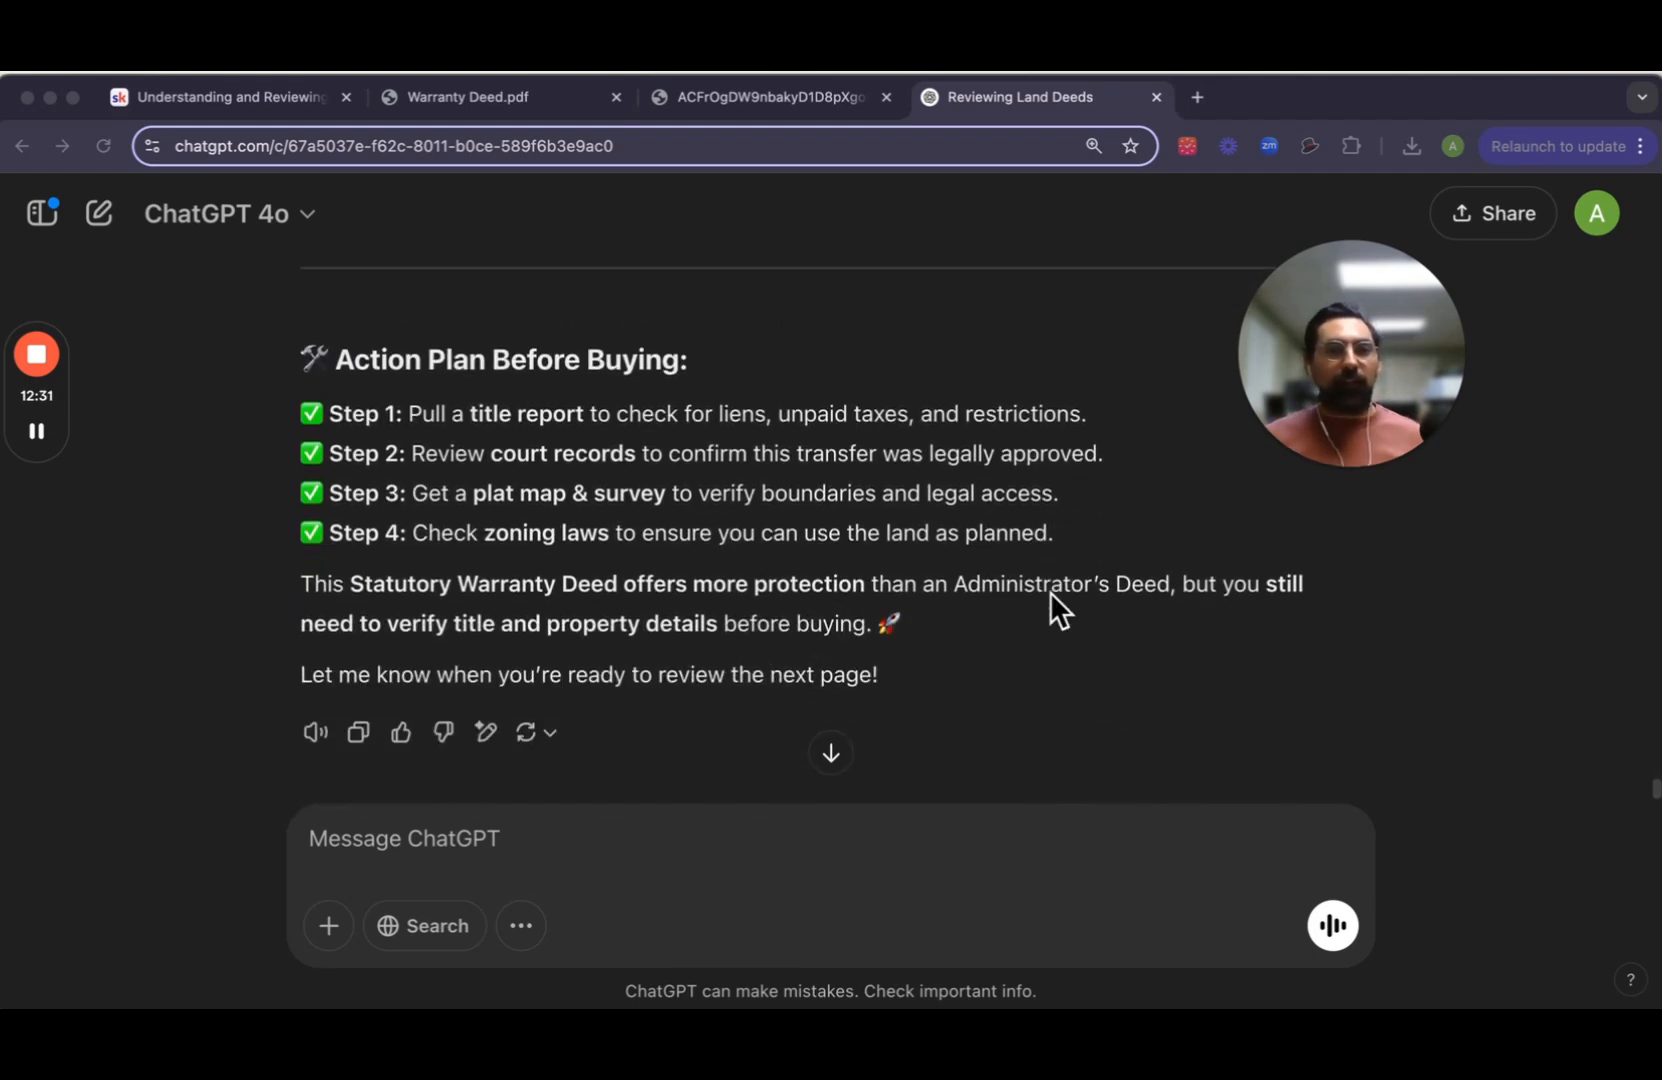
# Step: Return to Warranty Deed.pdf and look over its second page, the Real Estate Sales Validation Form
pyautogui.click(779, 88)
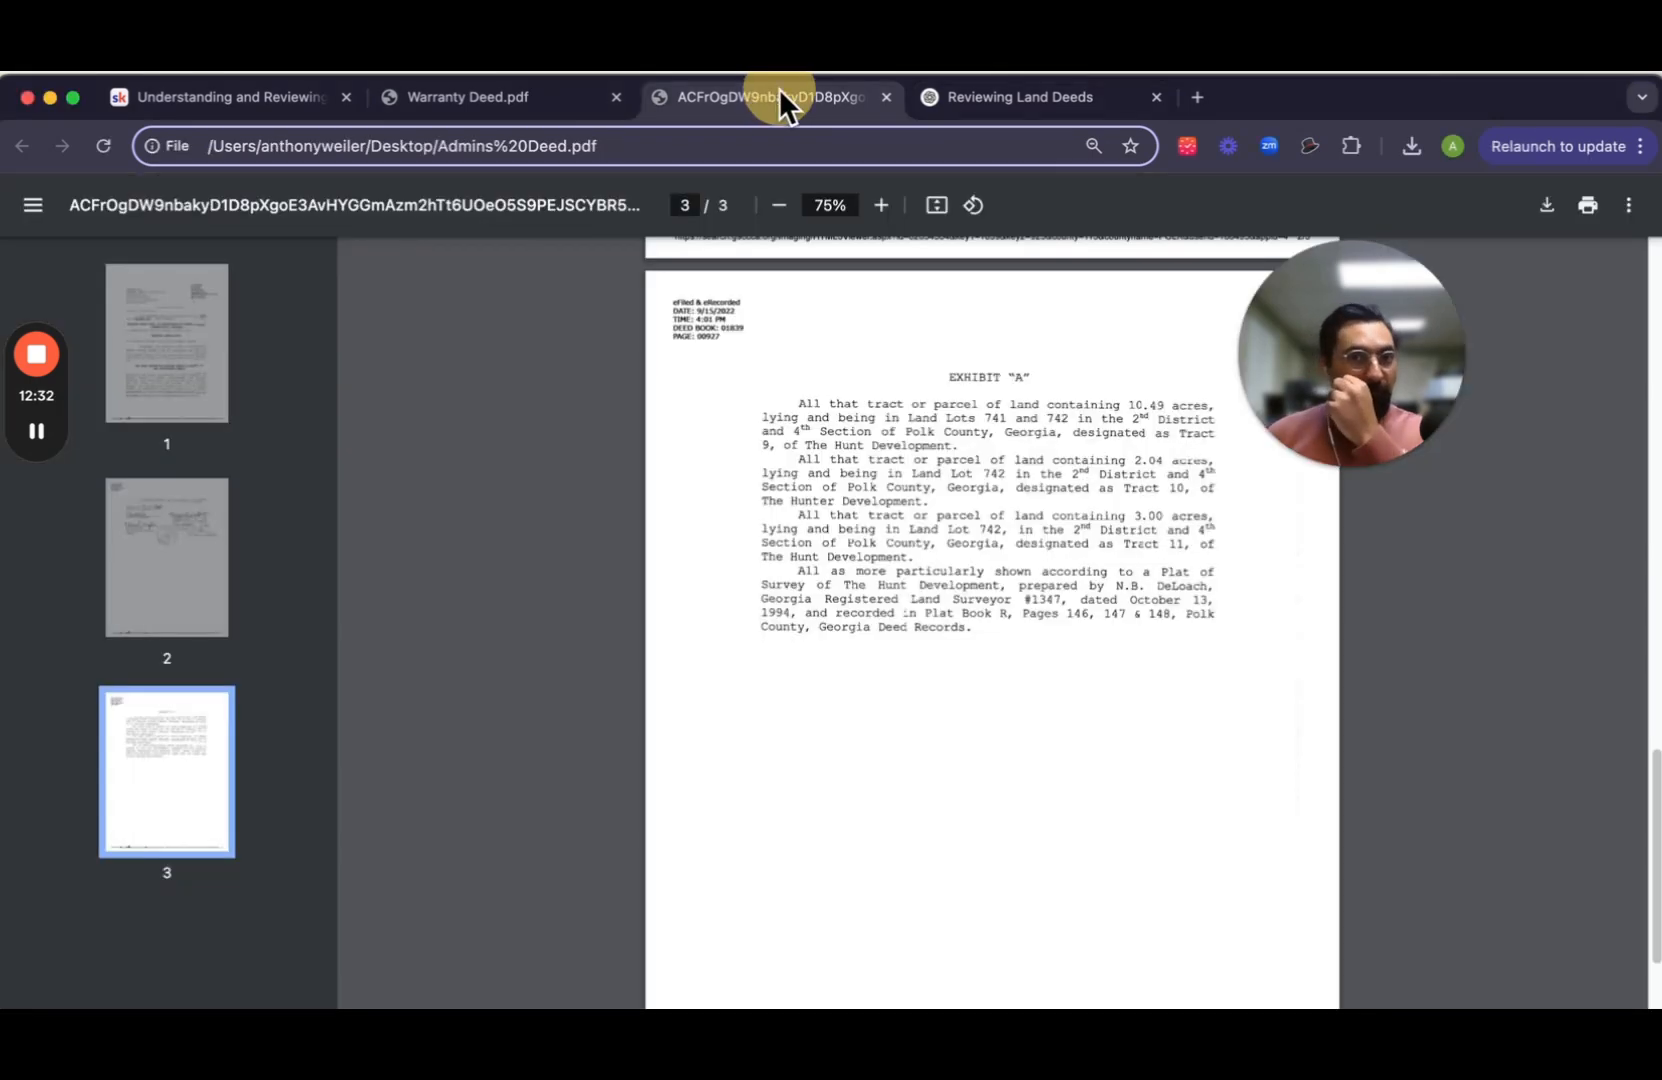
pyautogui.click(499, 86)
pyautogui.scroll(-3, 745, 570)
pyautogui.scroll(4, 716, 576)
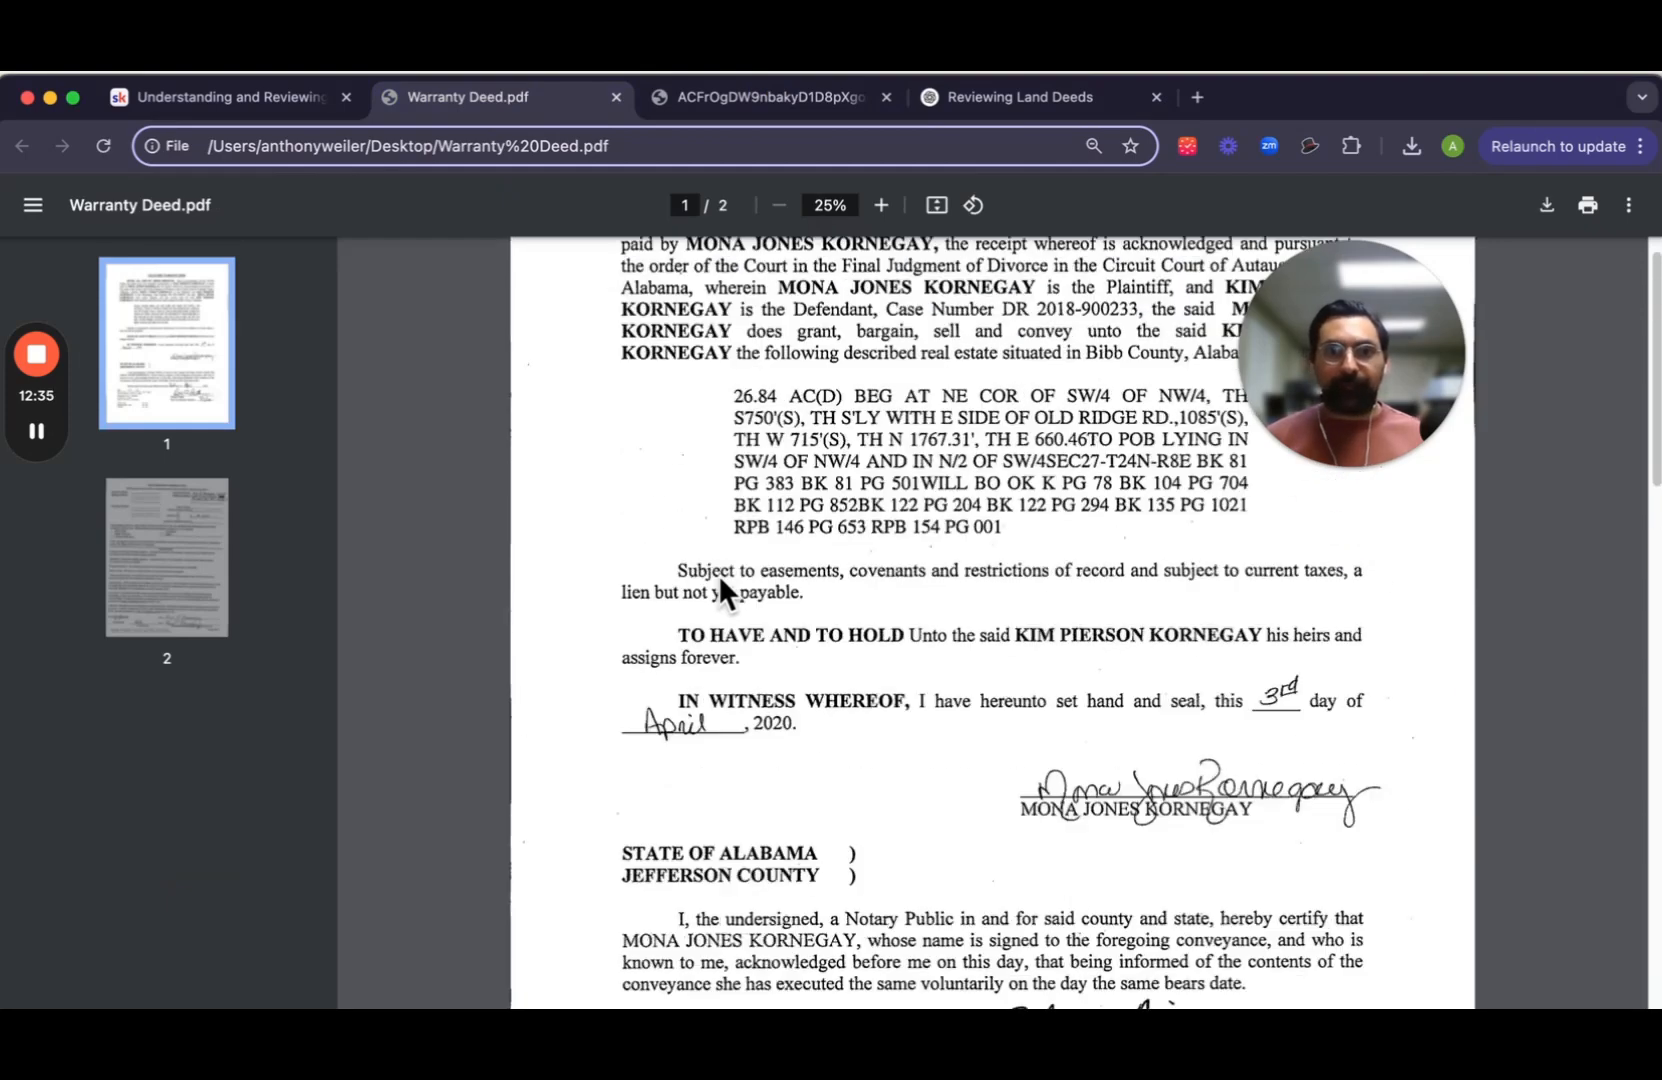
pyautogui.scroll(-10, 750, 655)
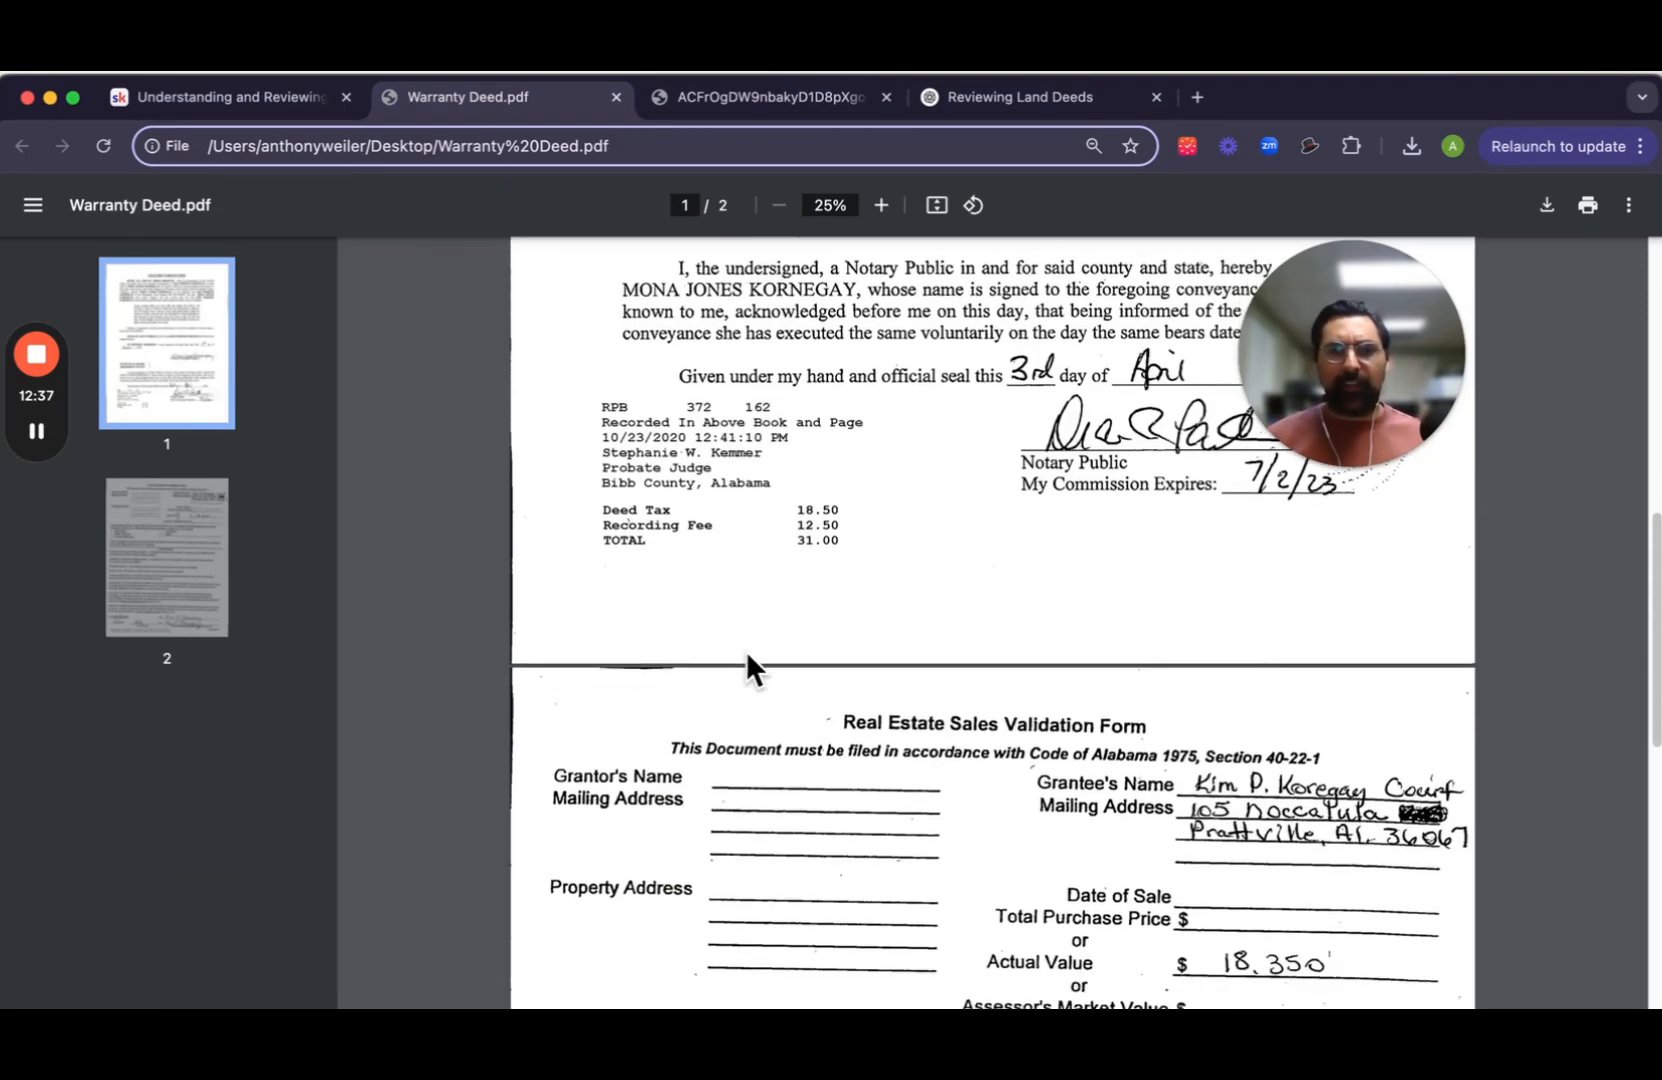
pyautogui.scroll(-7, 578, 628)
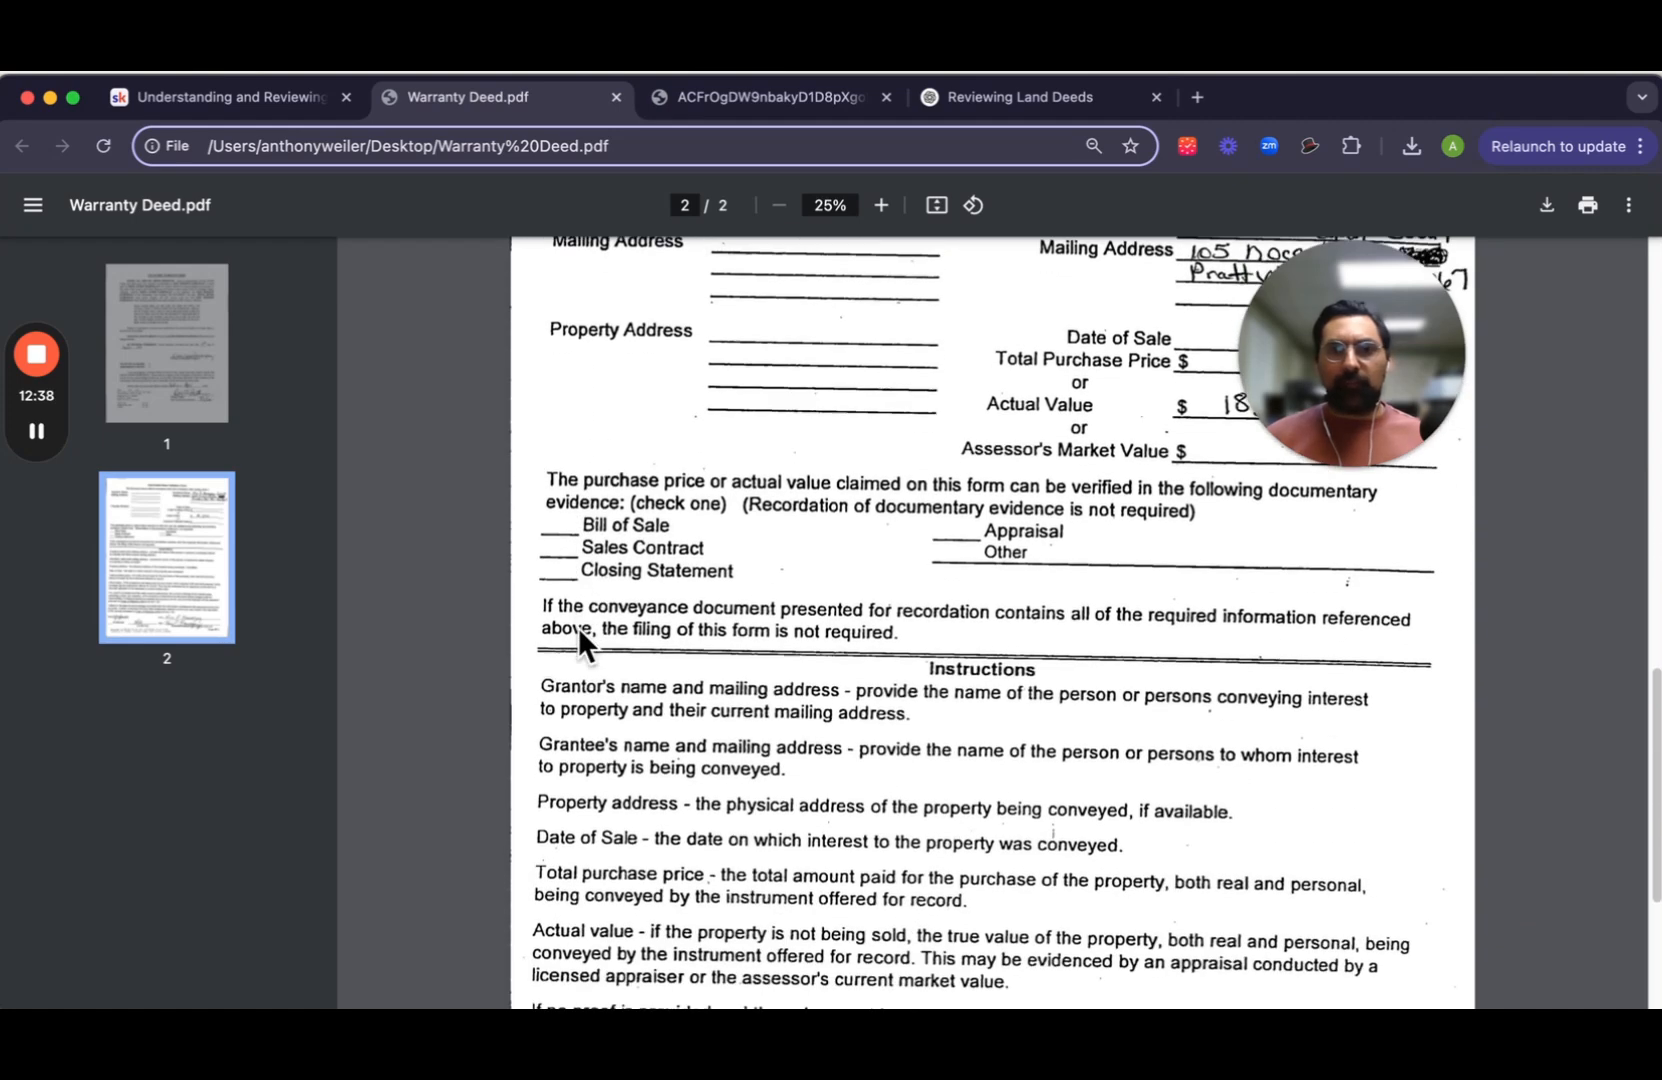
pyautogui.scroll(1, 580, 628)
pyautogui.scroll(-1, 580, 628)
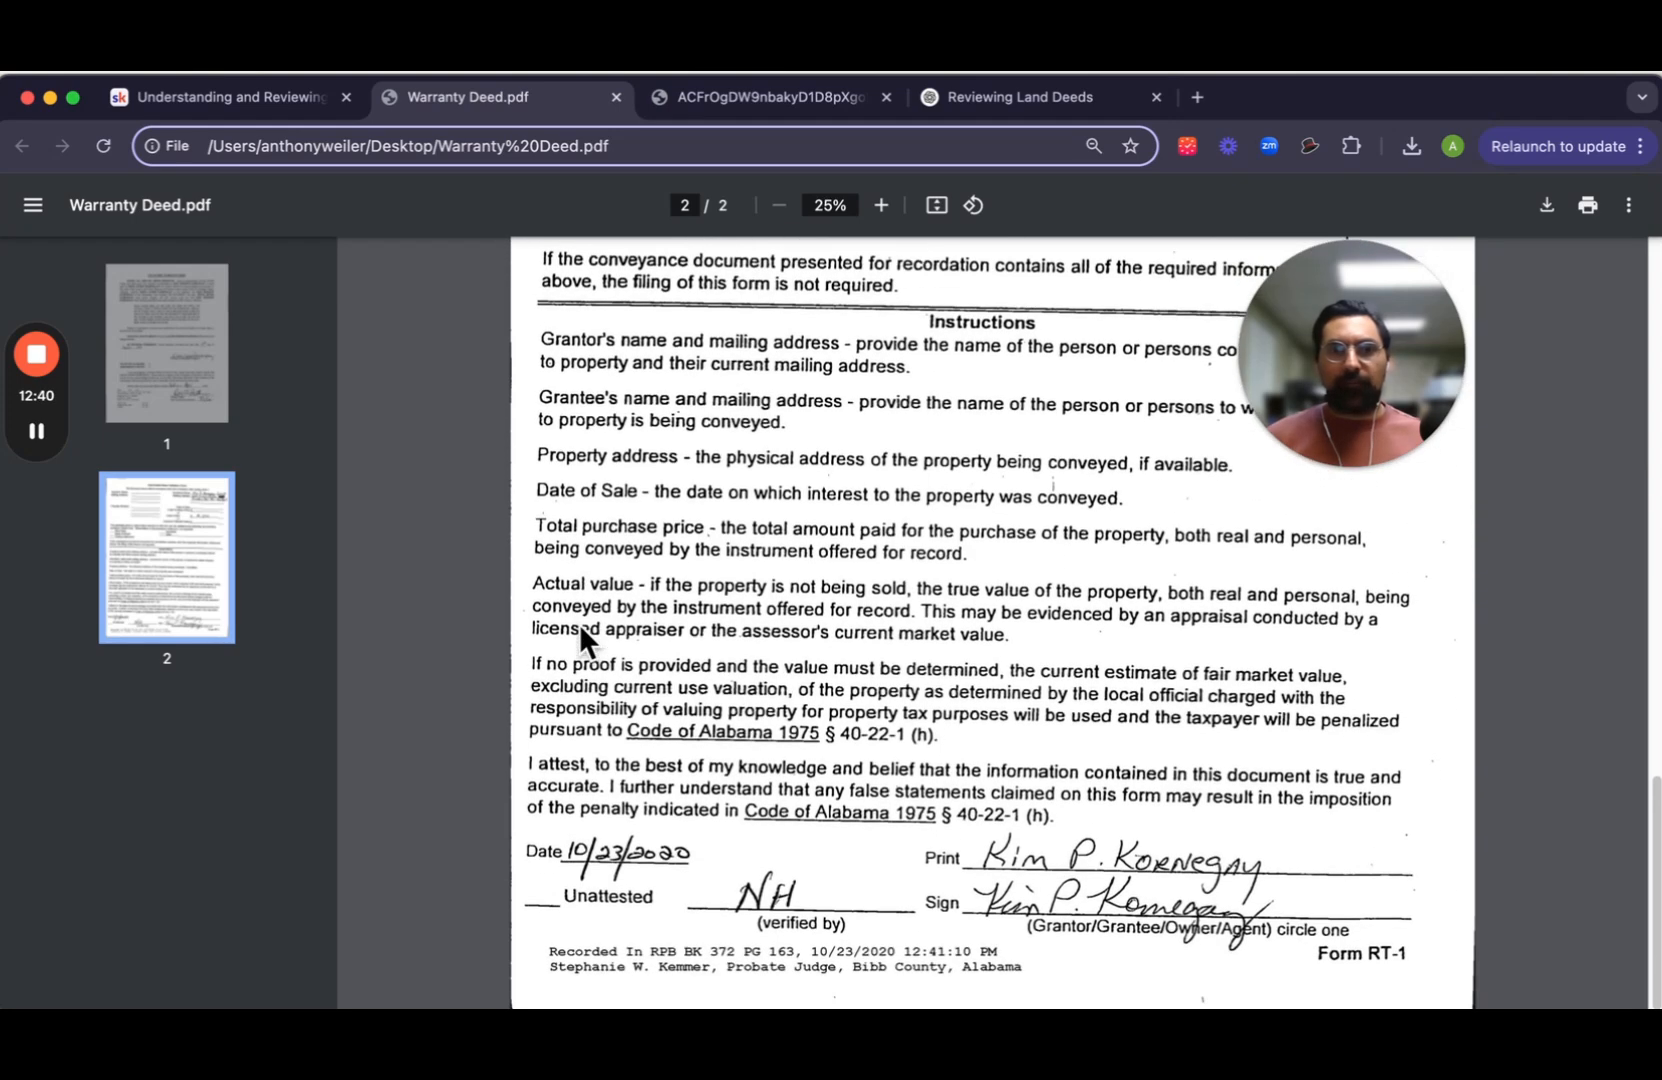
pyautogui.scroll(5, 628, 618)
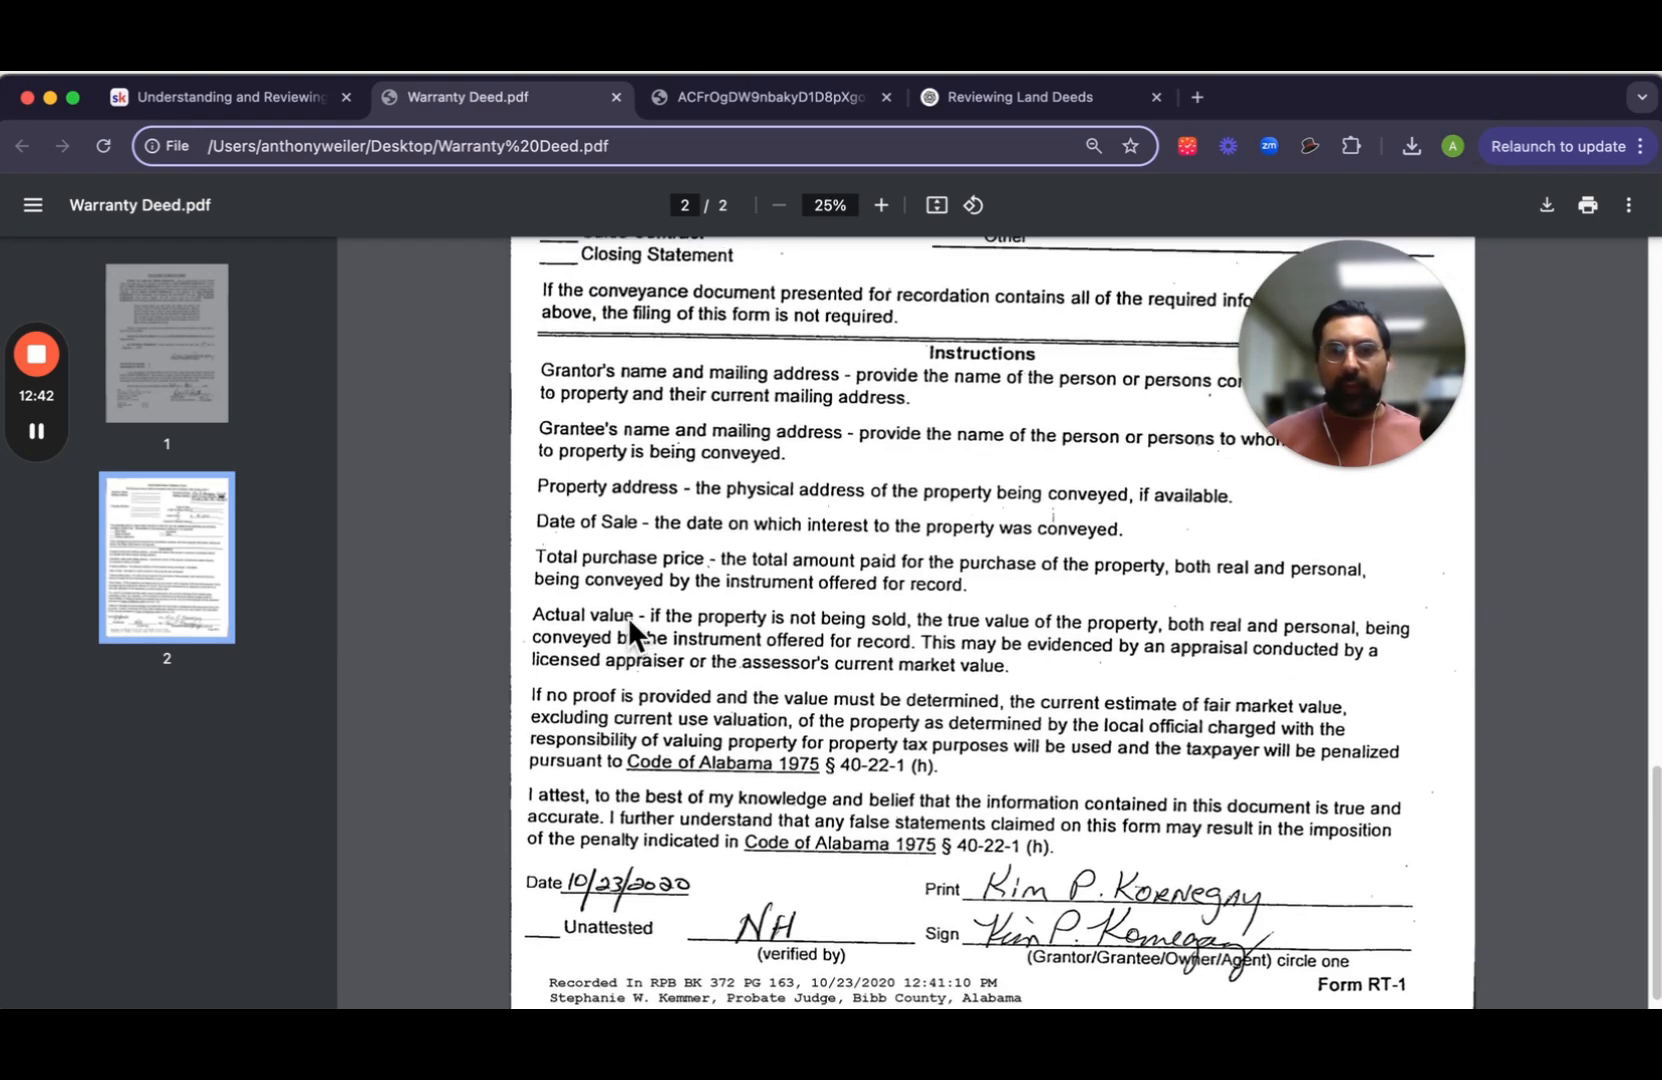
pyautogui.scroll(4, 628, 617)
pyautogui.moveTo(1390, 360); pyautogui.dragTo(349, 346)
pyautogui.scroll(2, 628, 546)
pyautogui.scroll(-1, 630, 545)
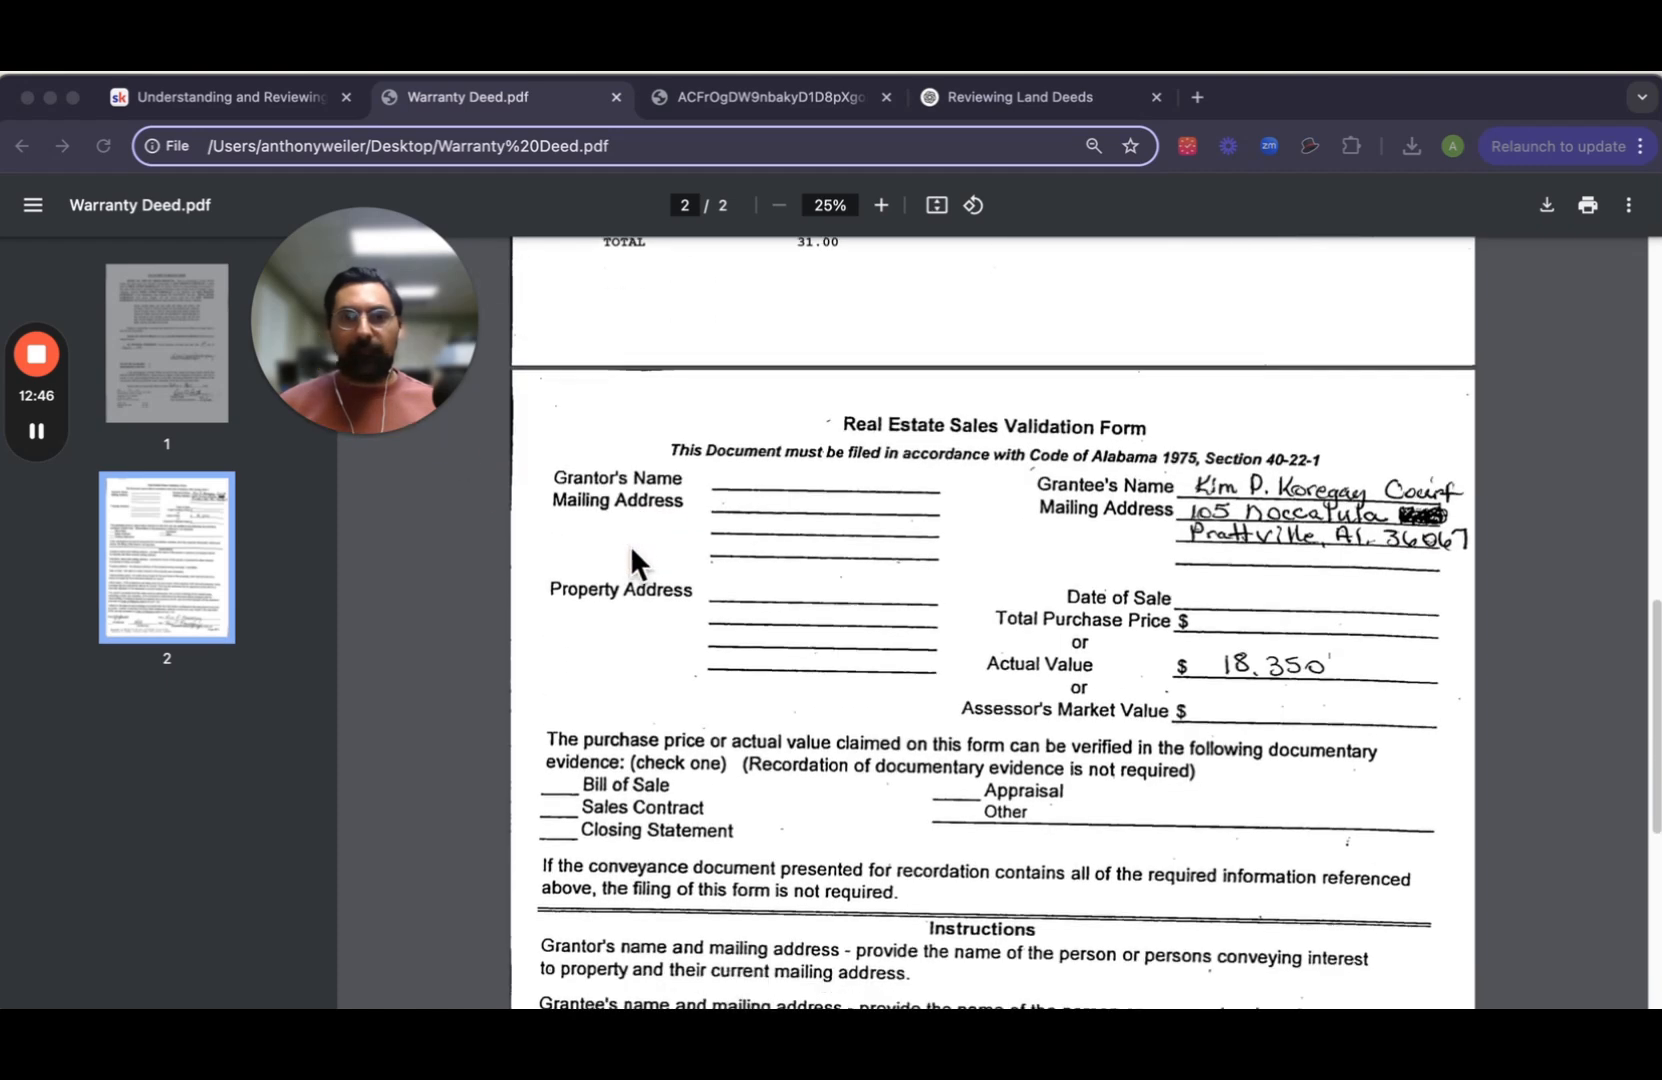
# Step: Capture a screenshot of the Real Estate Sales Validation Form's upper part and attach it to the Reviewing Land Deeds chat message
pyautogui.click(774, 206)
pyautogui.scroll(-1, 820, 490)
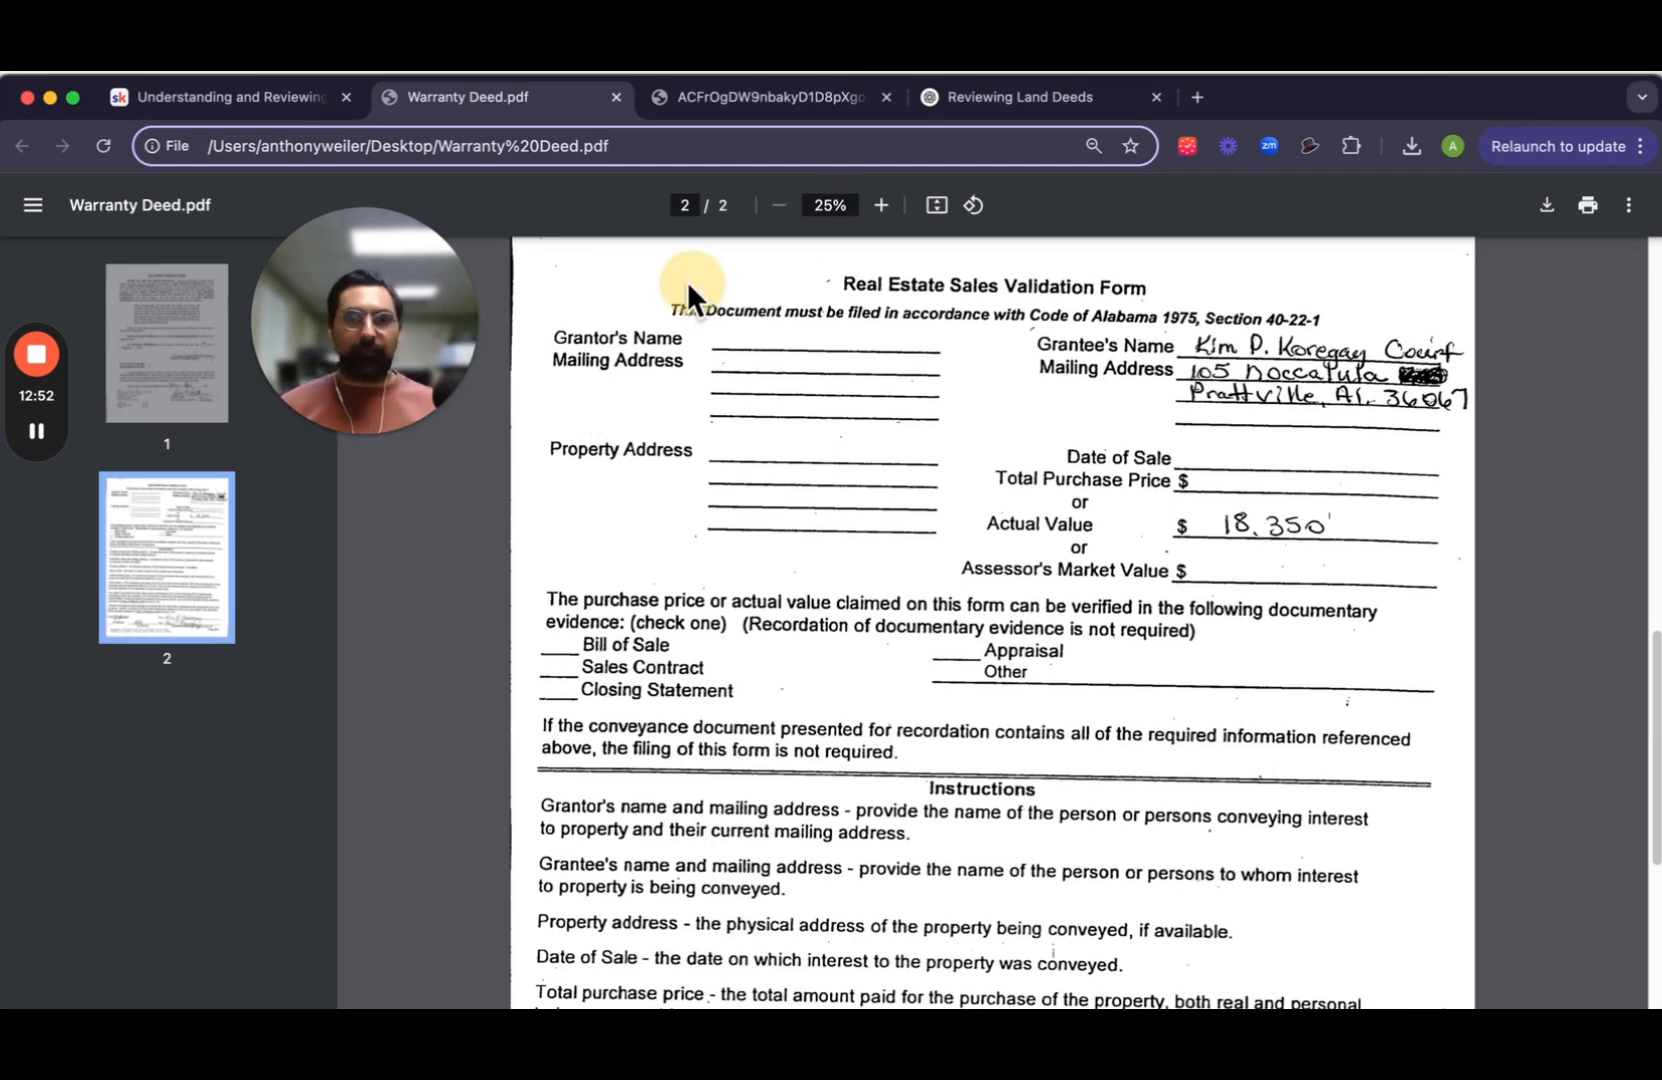
pyautogui.press('super+shift+4')
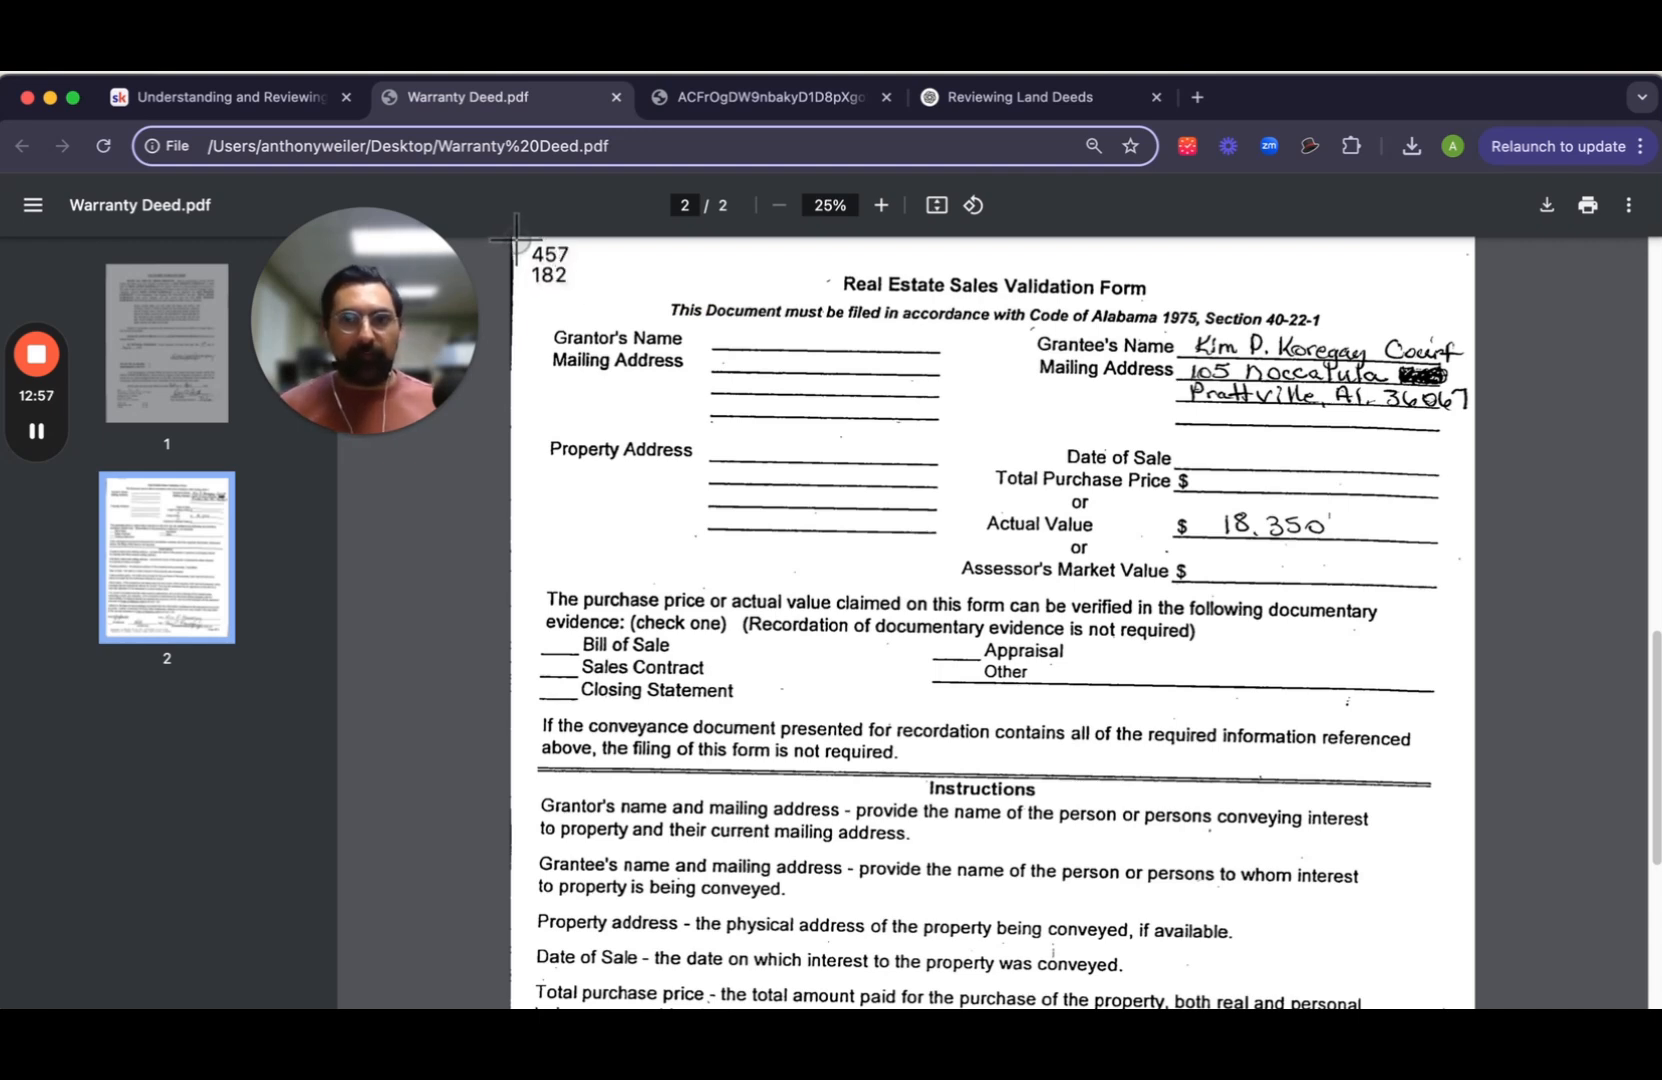
pyautogui.moveTo(516, 237); pyautogui.dragTo(1490, 1000)
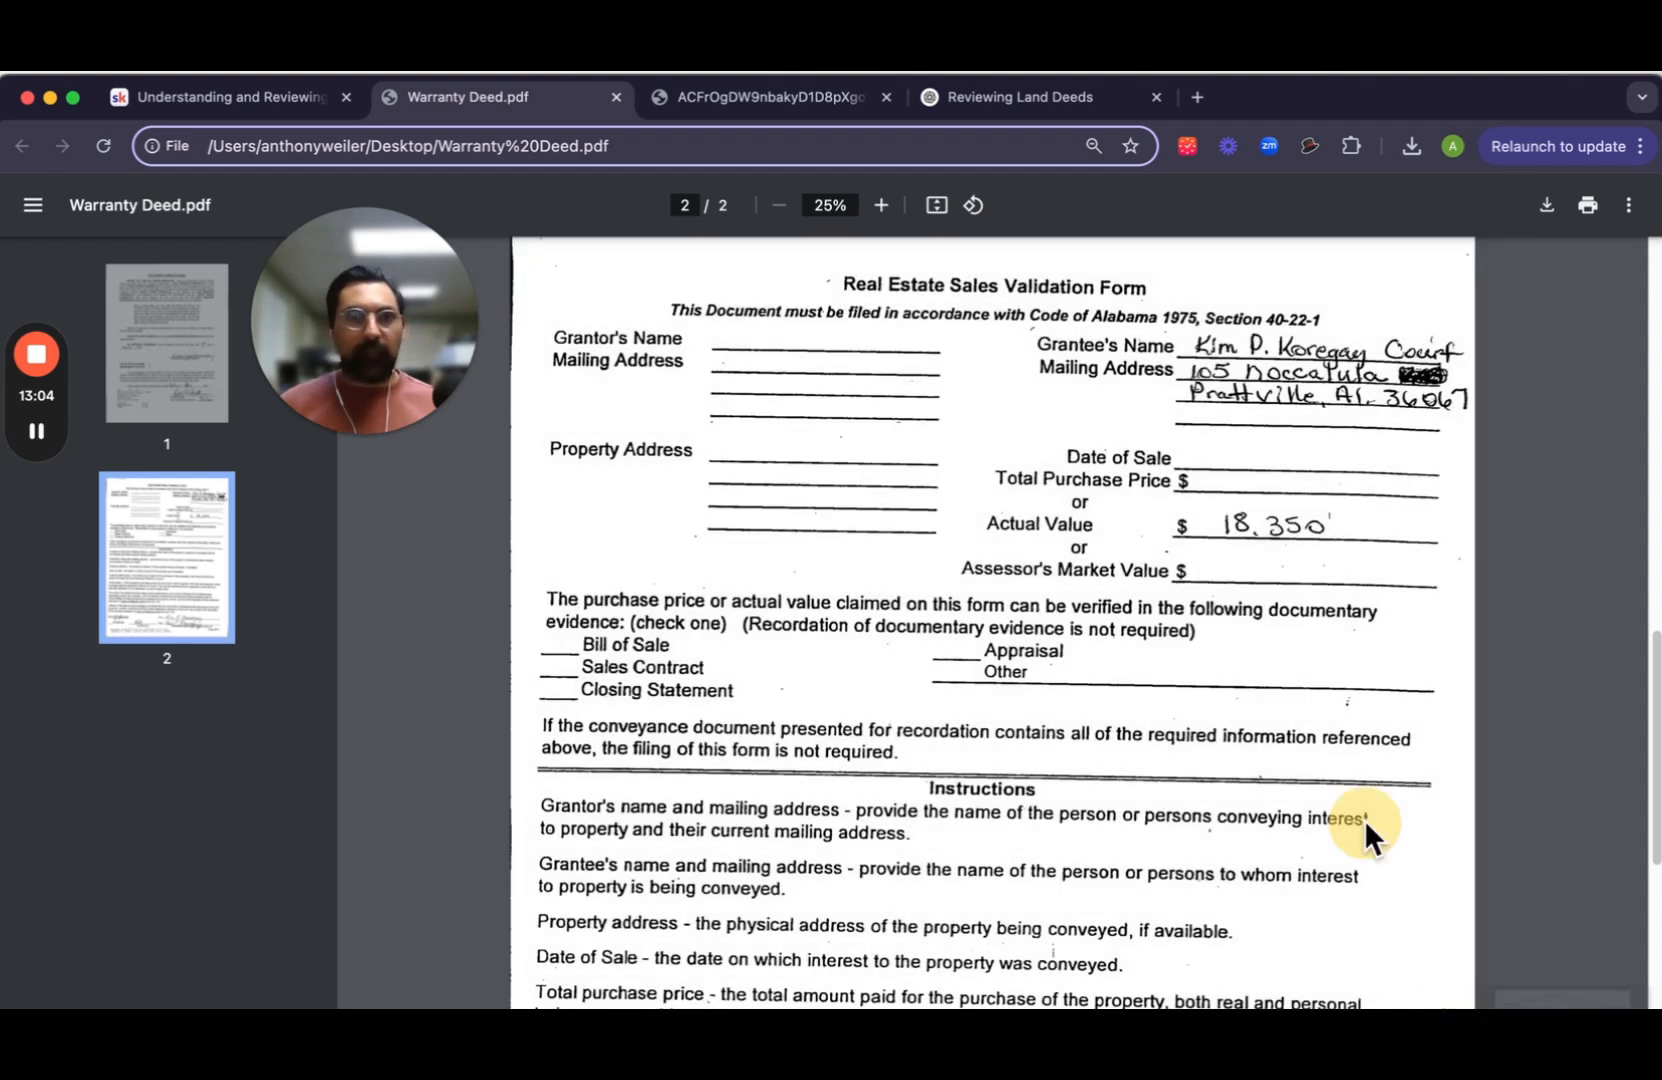
pyautogui.click(1028, 100)
pyautogui.click(866, 866)
pyautogui.press('super+v')
# Step: Send the attached screenshot with "Great, thank you. Here is a screenshot of part of the second page"
pyautogui.write('G')
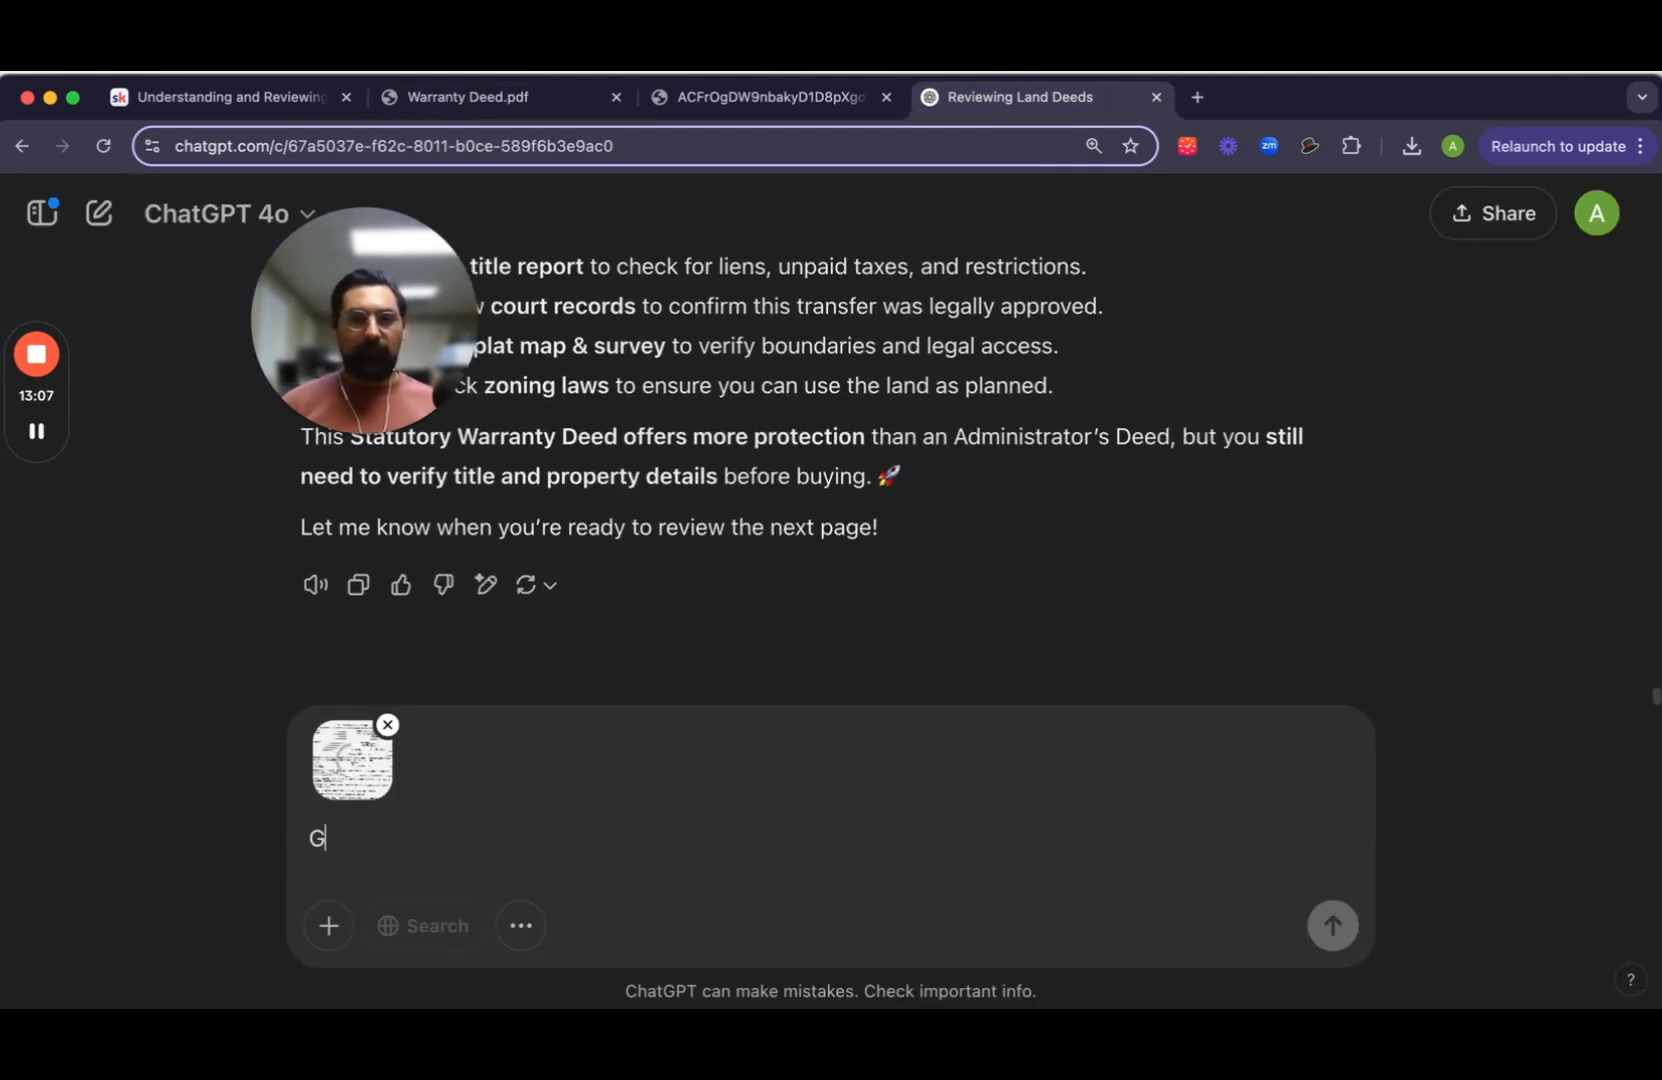
pyautogui.write('reat, thank you. Here is a screenshot of part of the second page')
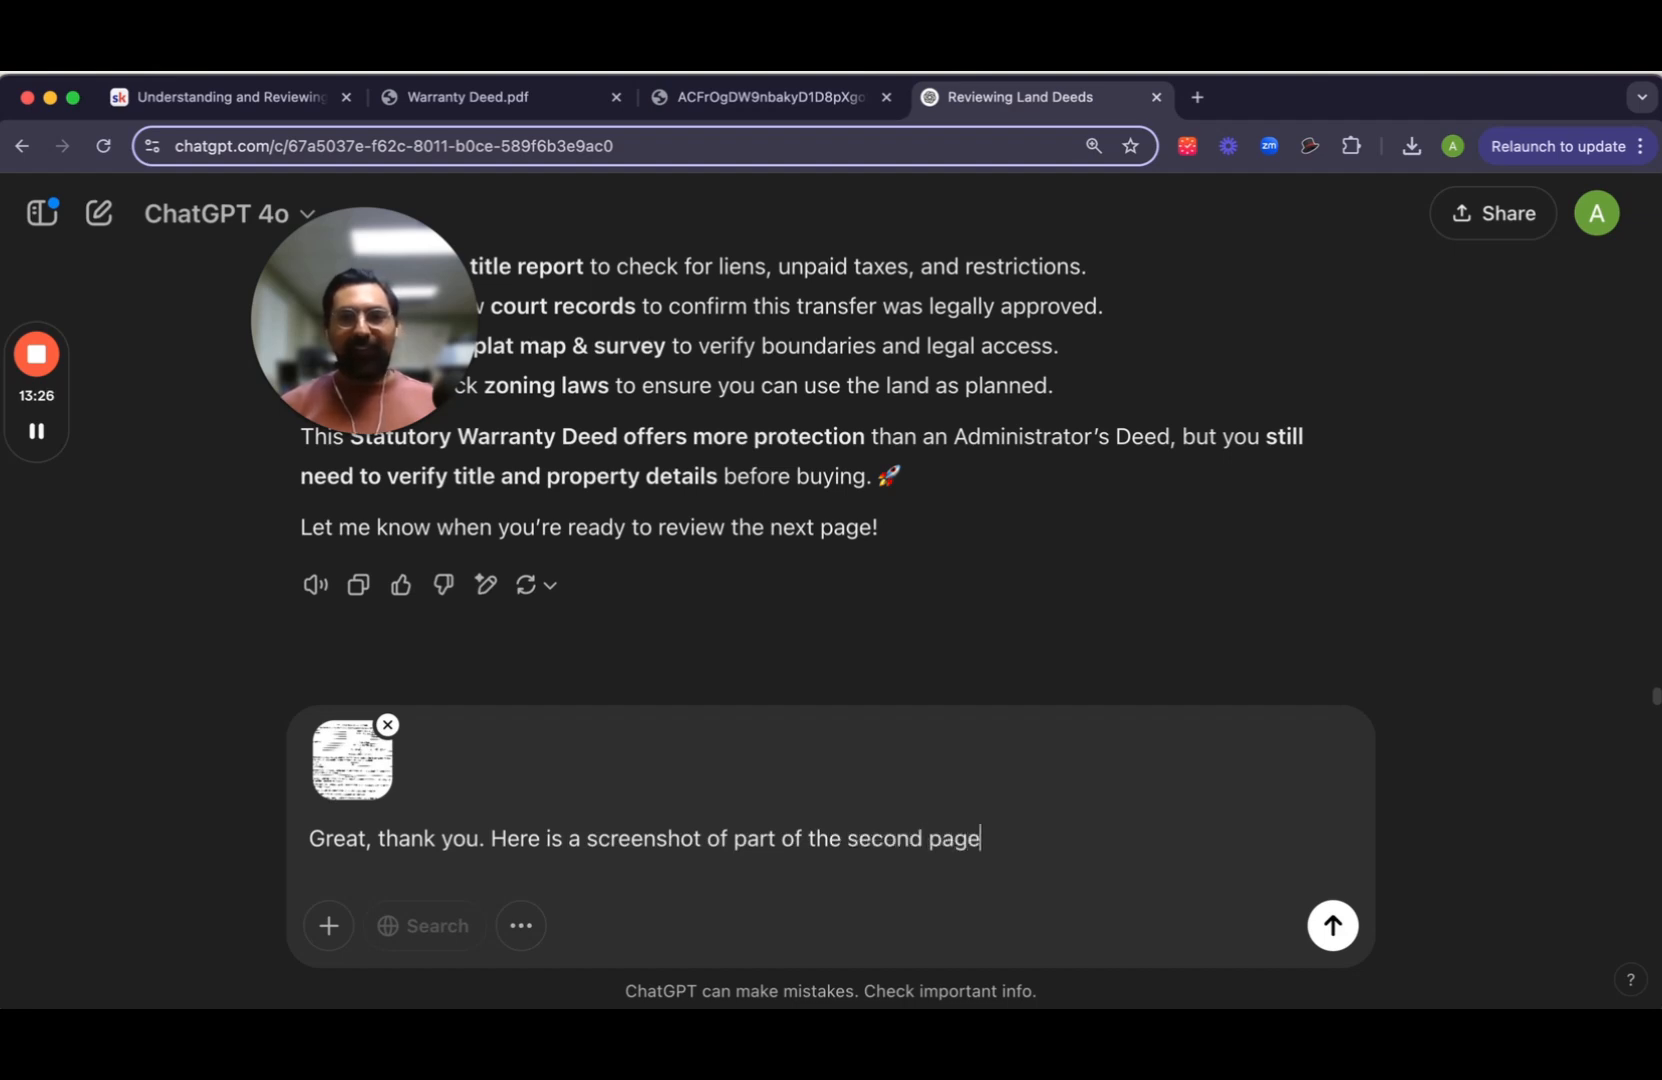
pyautogui.press('Return')
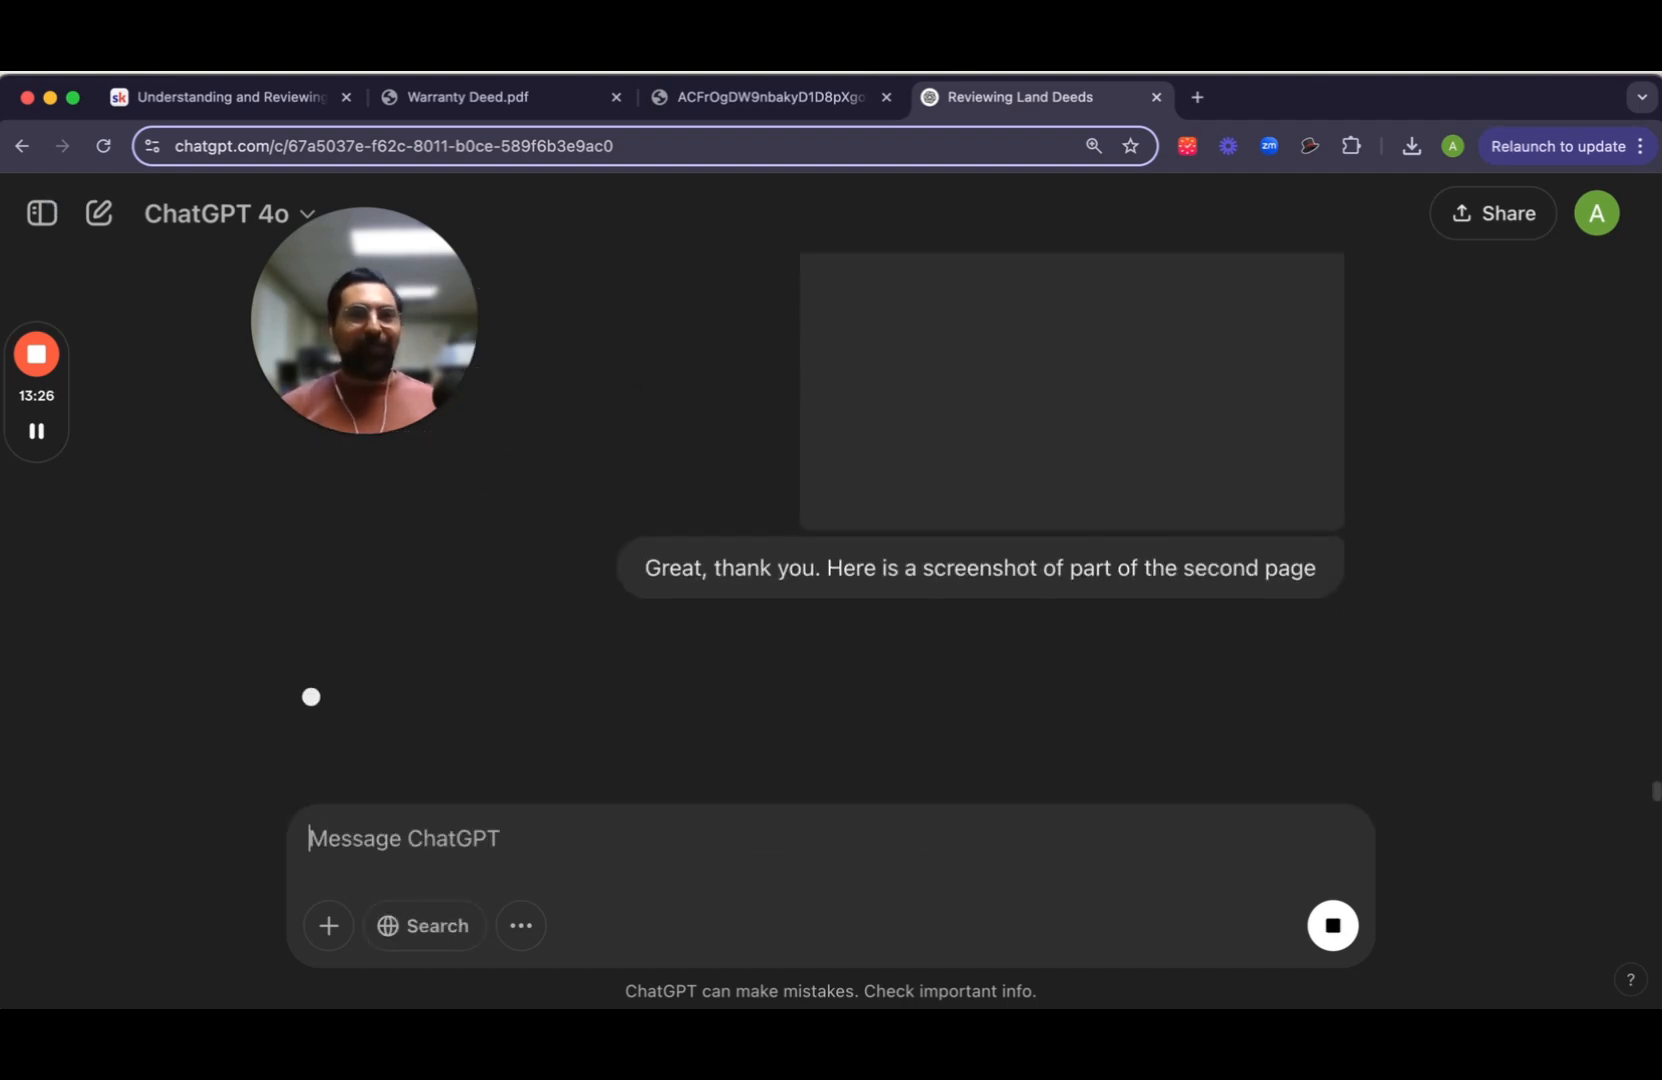
# Step: Capture a screenshot of the lower part of Warranty Deed.pdf's second page, from the Instructions down, and attach it to a new chat message
pyautogui.moveTo(340, 400); pyautogui.dragTo(469, 470)
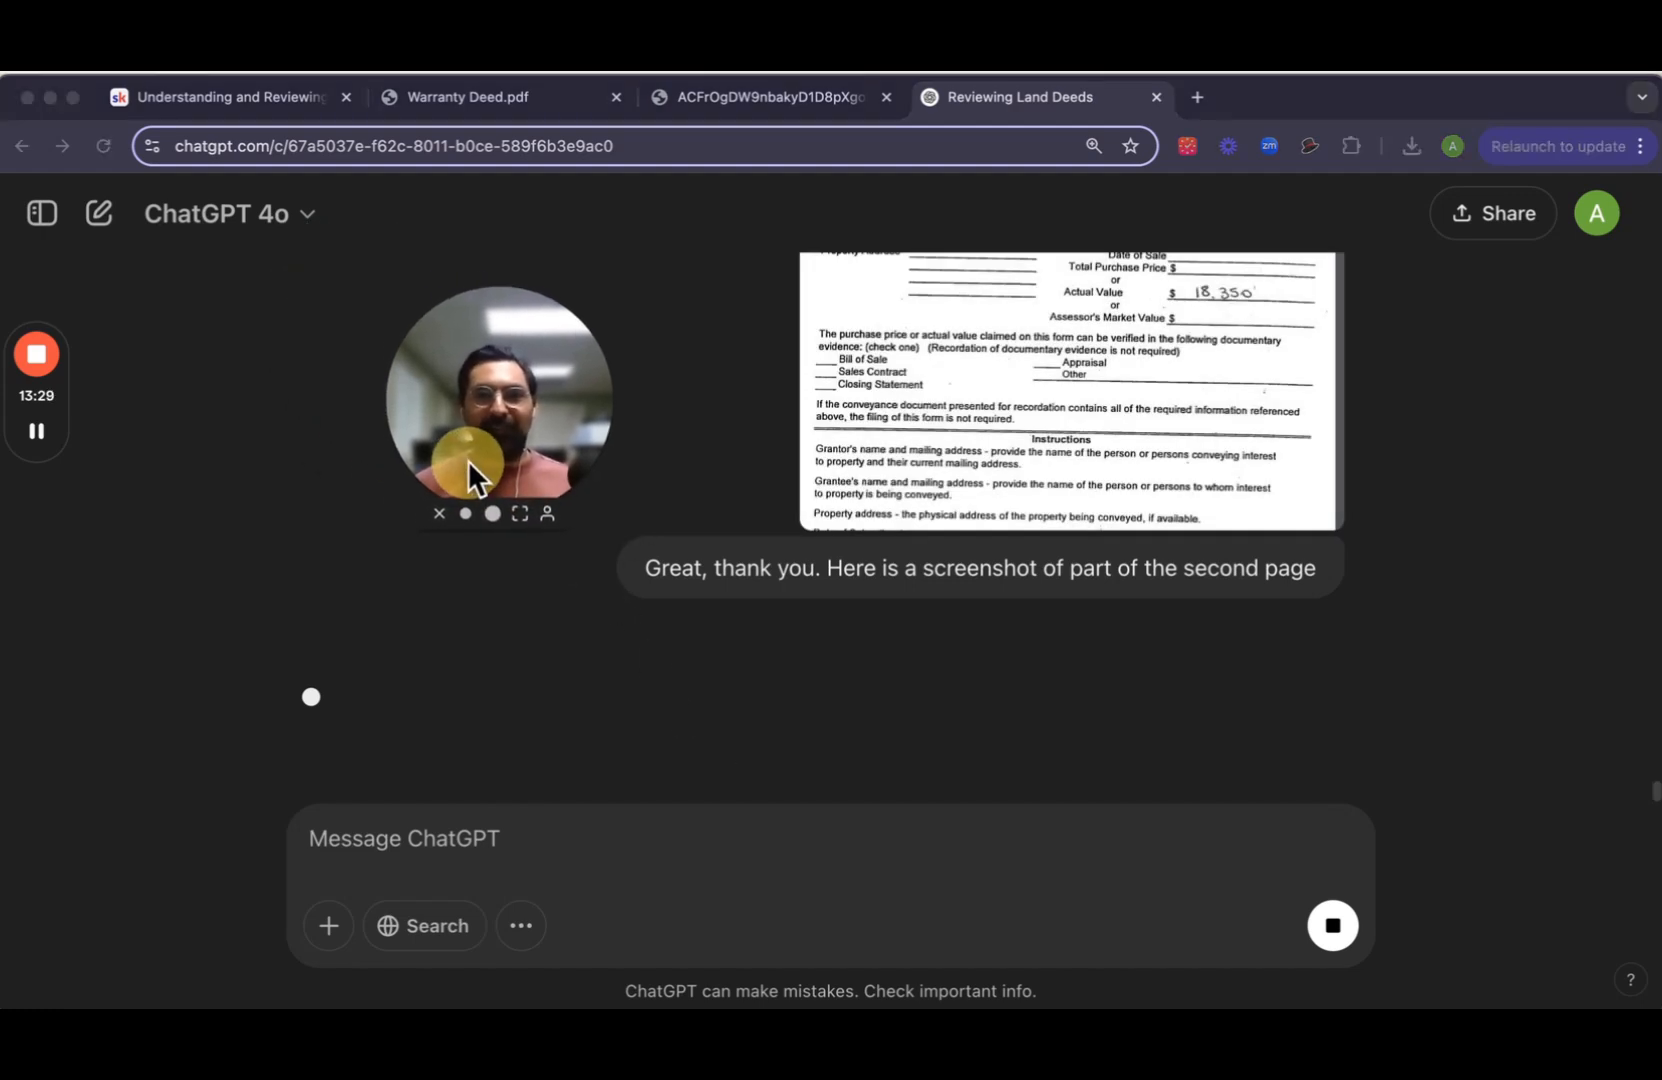
pyautogui.click(482, 96)
pyautogui.scroll(-5, 789, 632)
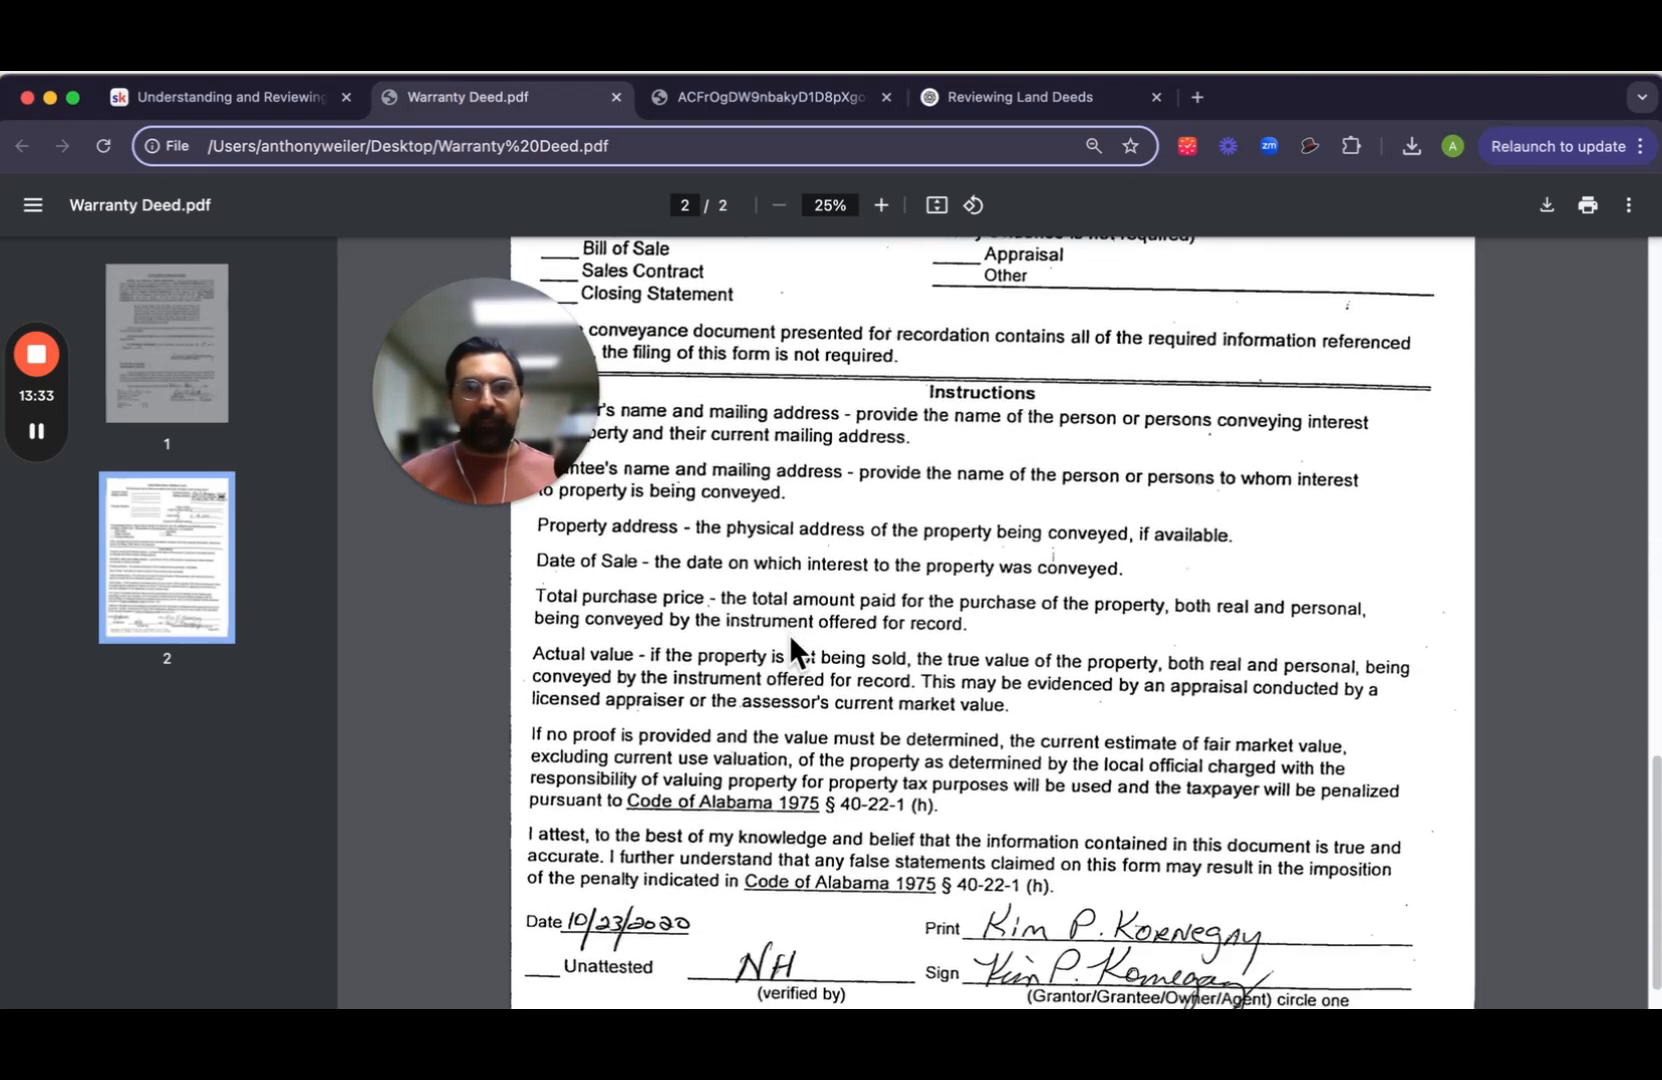
pyautogui.moveTo(491, 386); pyautogui.dragTo(371, 386)
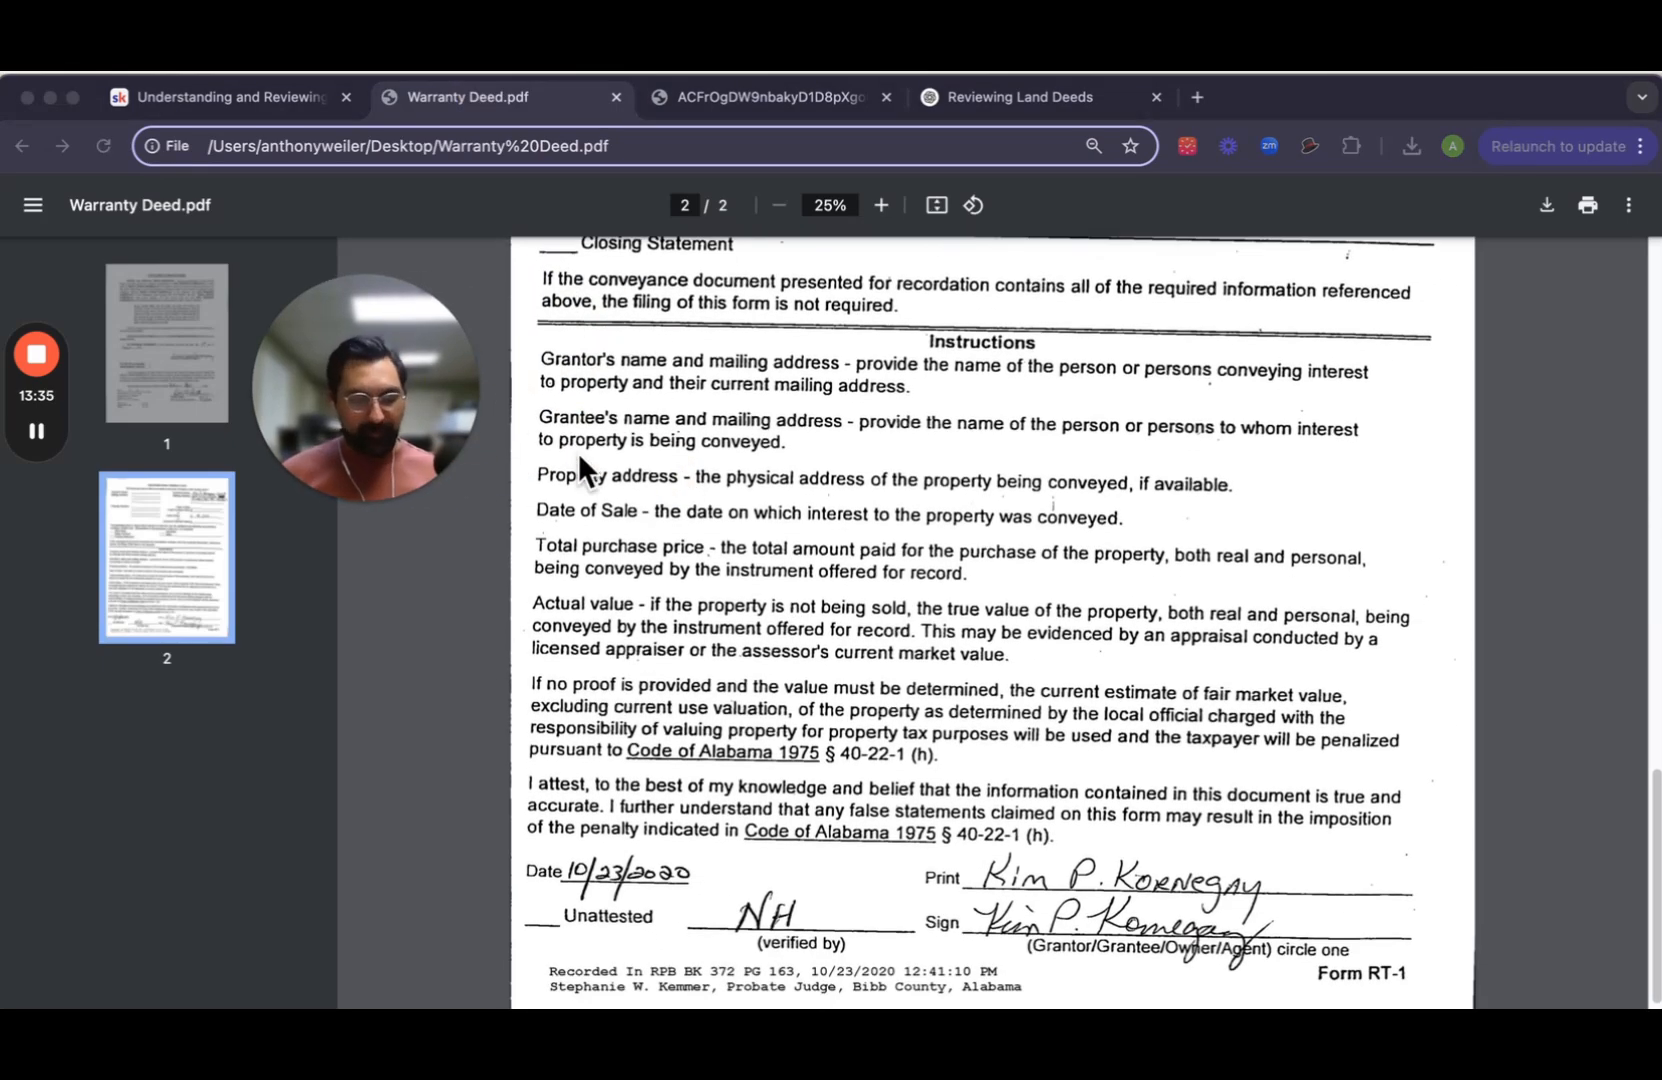
pyautogui.scroll(-1, 560, 475)
pyautogui.press('super+shift+4')
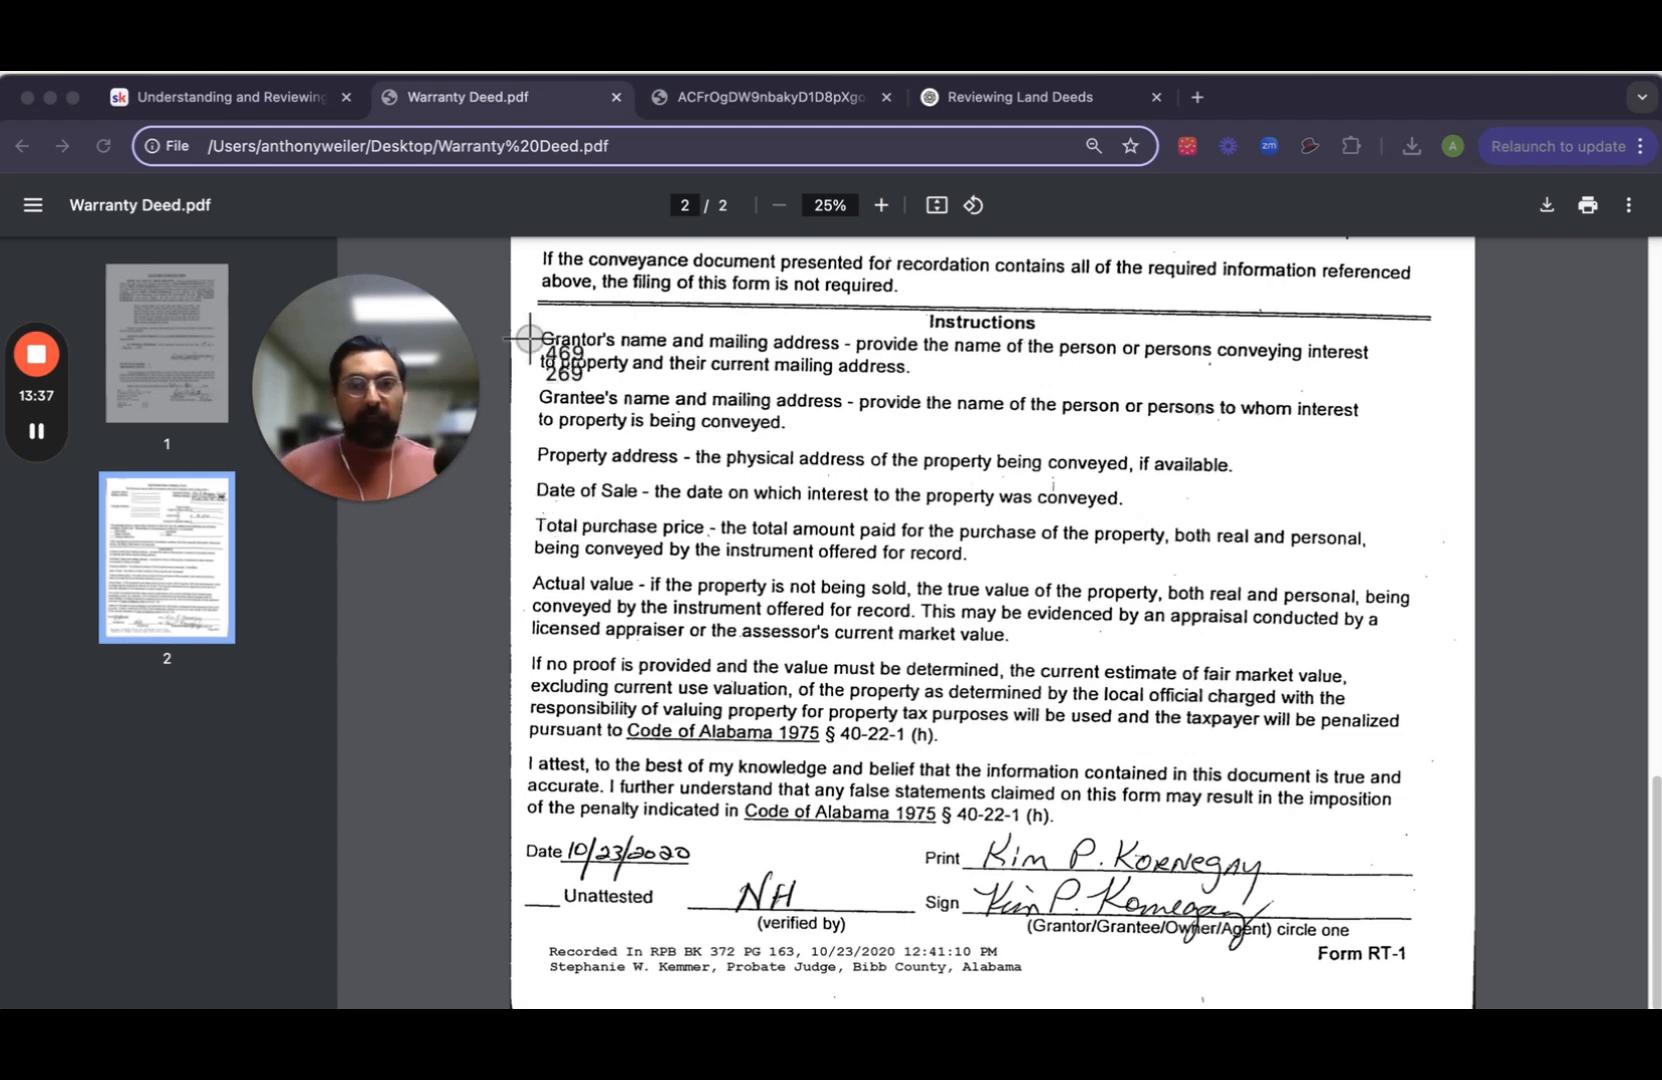
pyautogui.moveTo(525, 296); pyautogui.dragTo(862, 660)
pyautogui.click(1046, 96)
# Step: Read through ChatGPT's breakdown of the Real Estate Sales Validation Form, from who is involved to the due diligence next steps
pyautogui.scroll(-5, 541, 353)
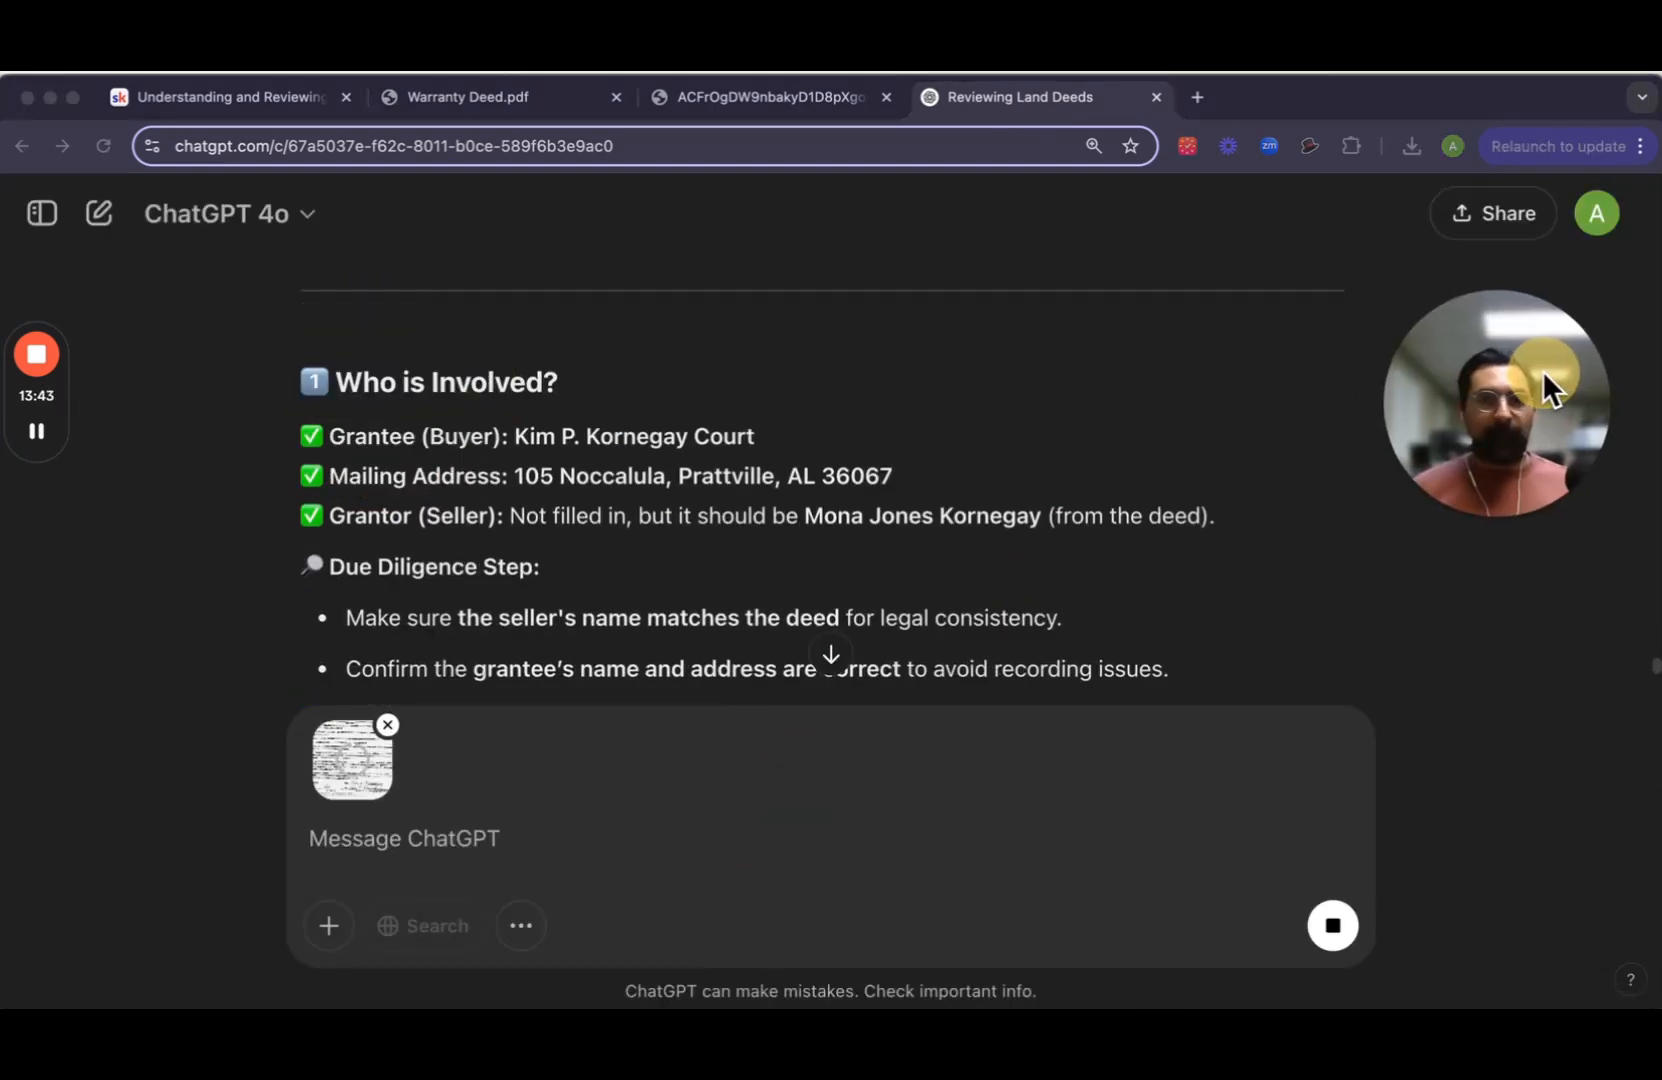
pyautogui.scroll(4, 900, 447)
pyautogui.scroll(-1, 680, 510)
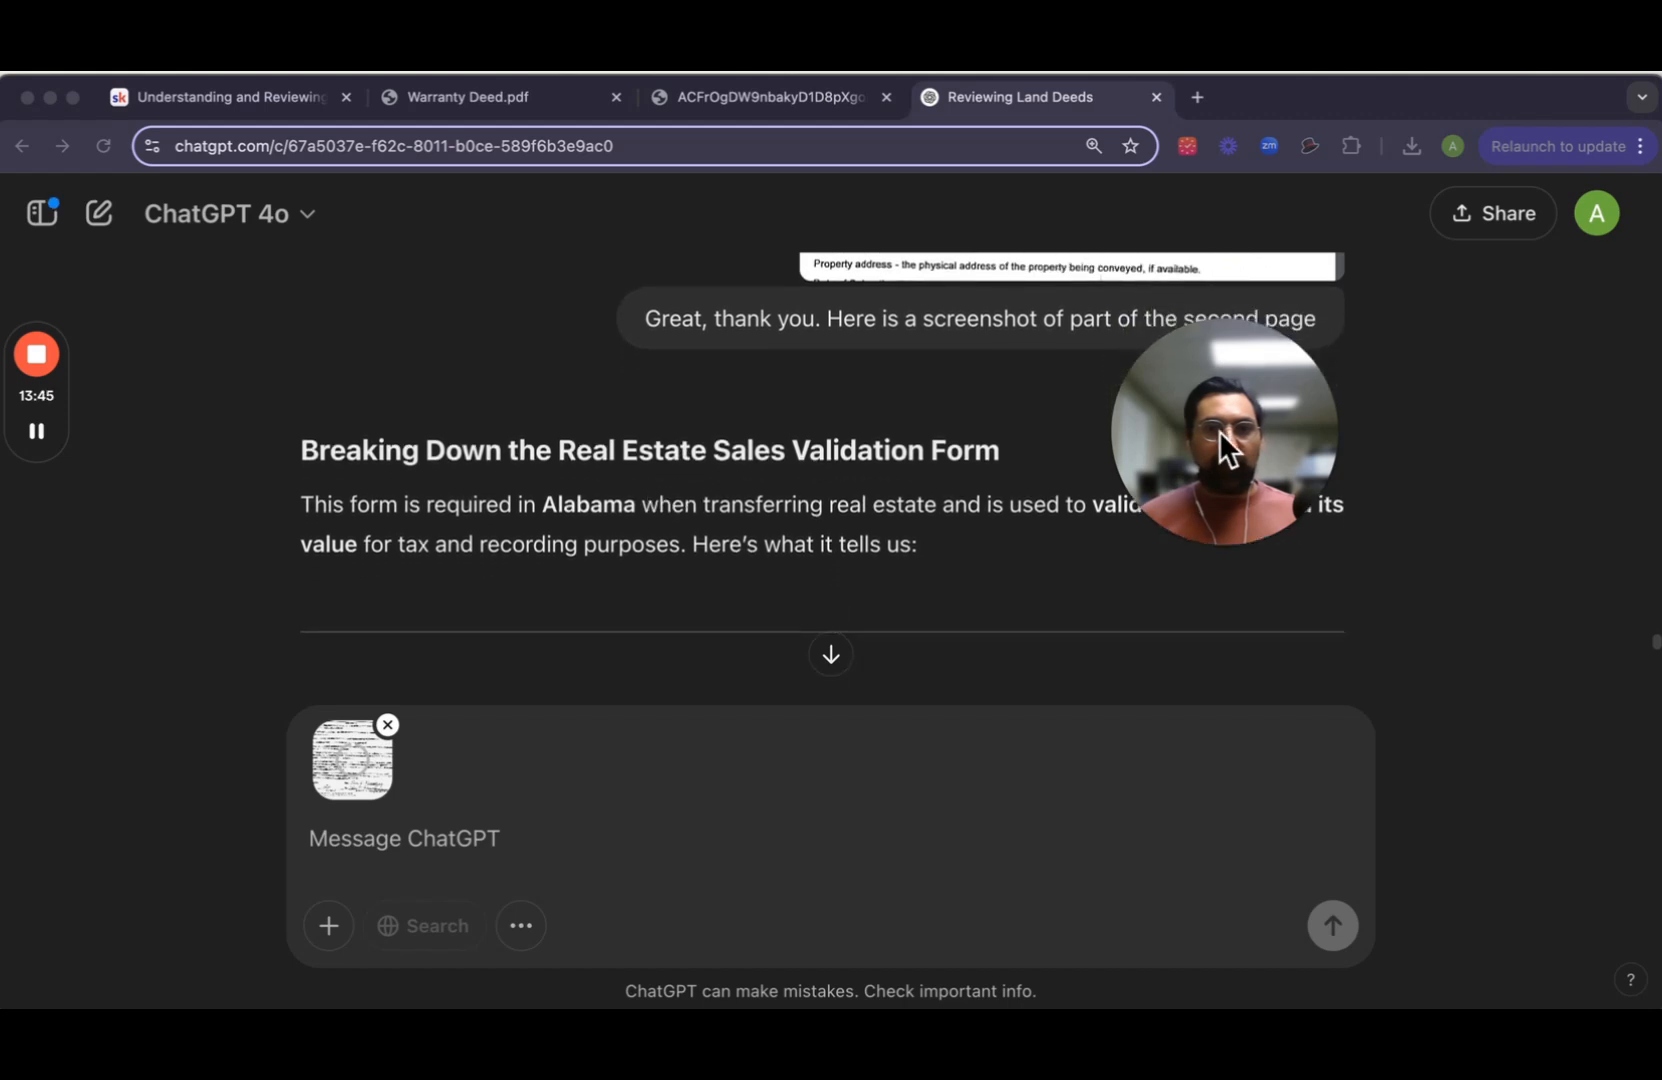
pyautogui.moveTo(1224, 451); pyautogui.dragTo(1474, 436)
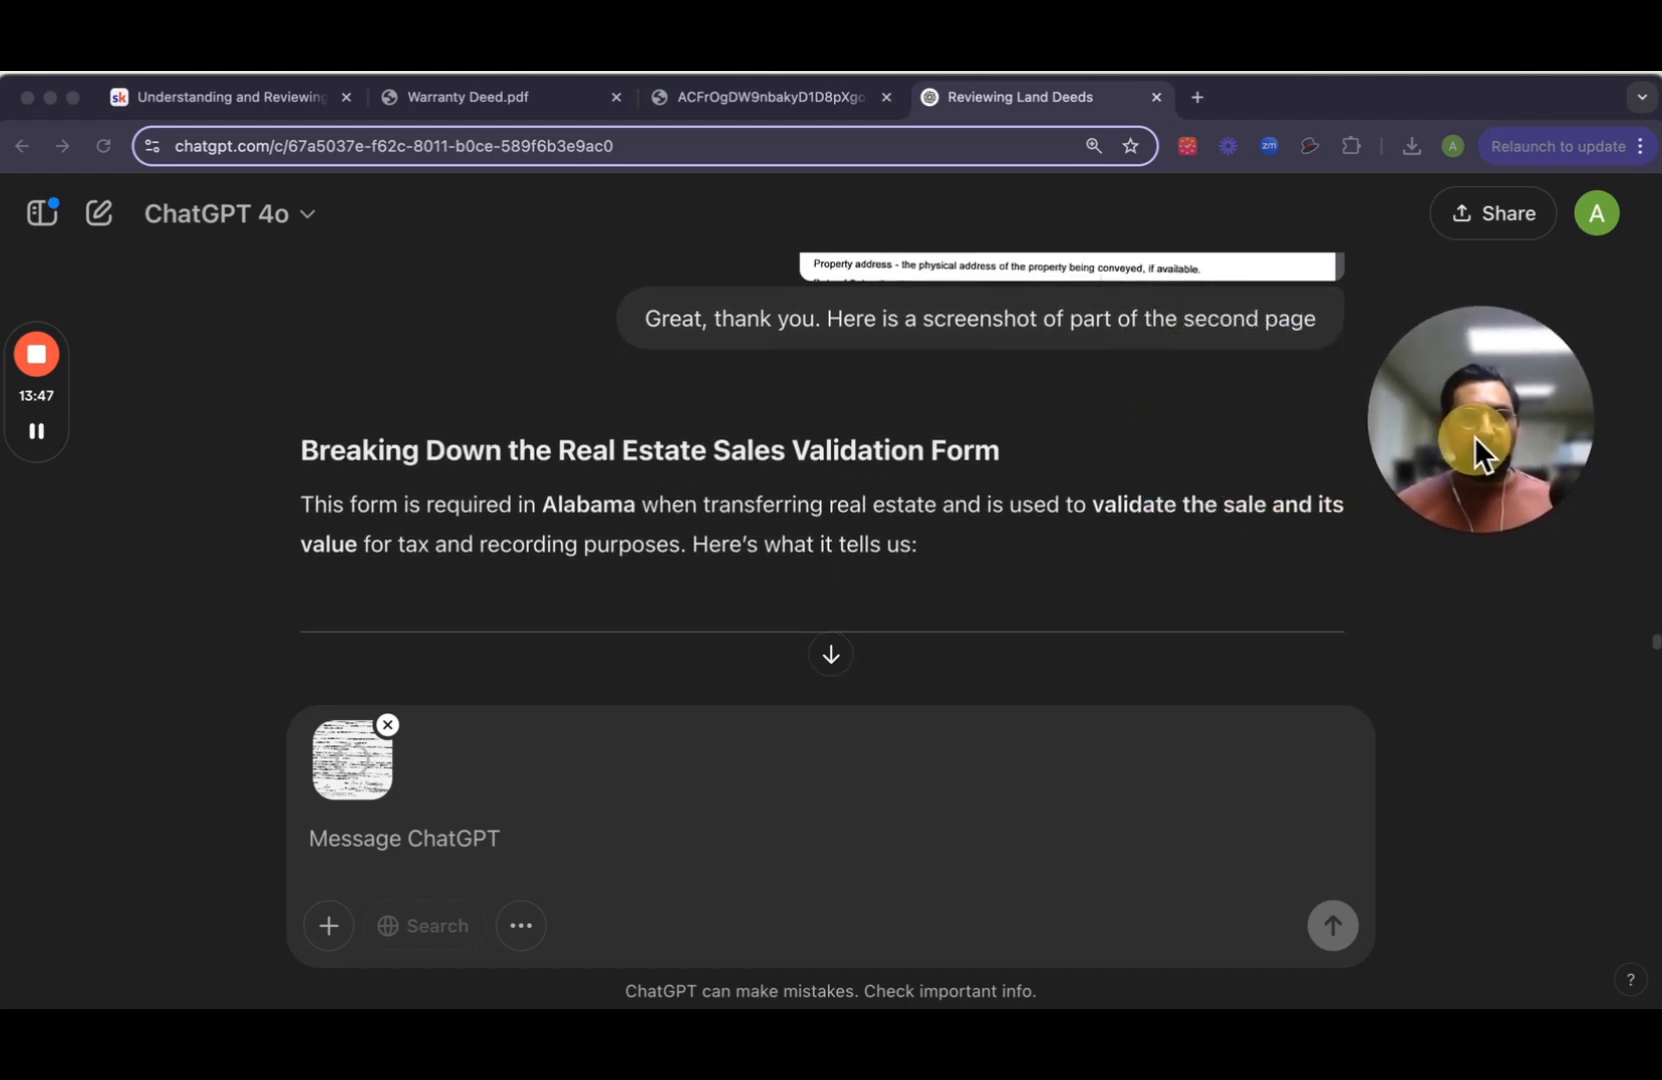
pyautogui.scroll(-5, 962, 545)
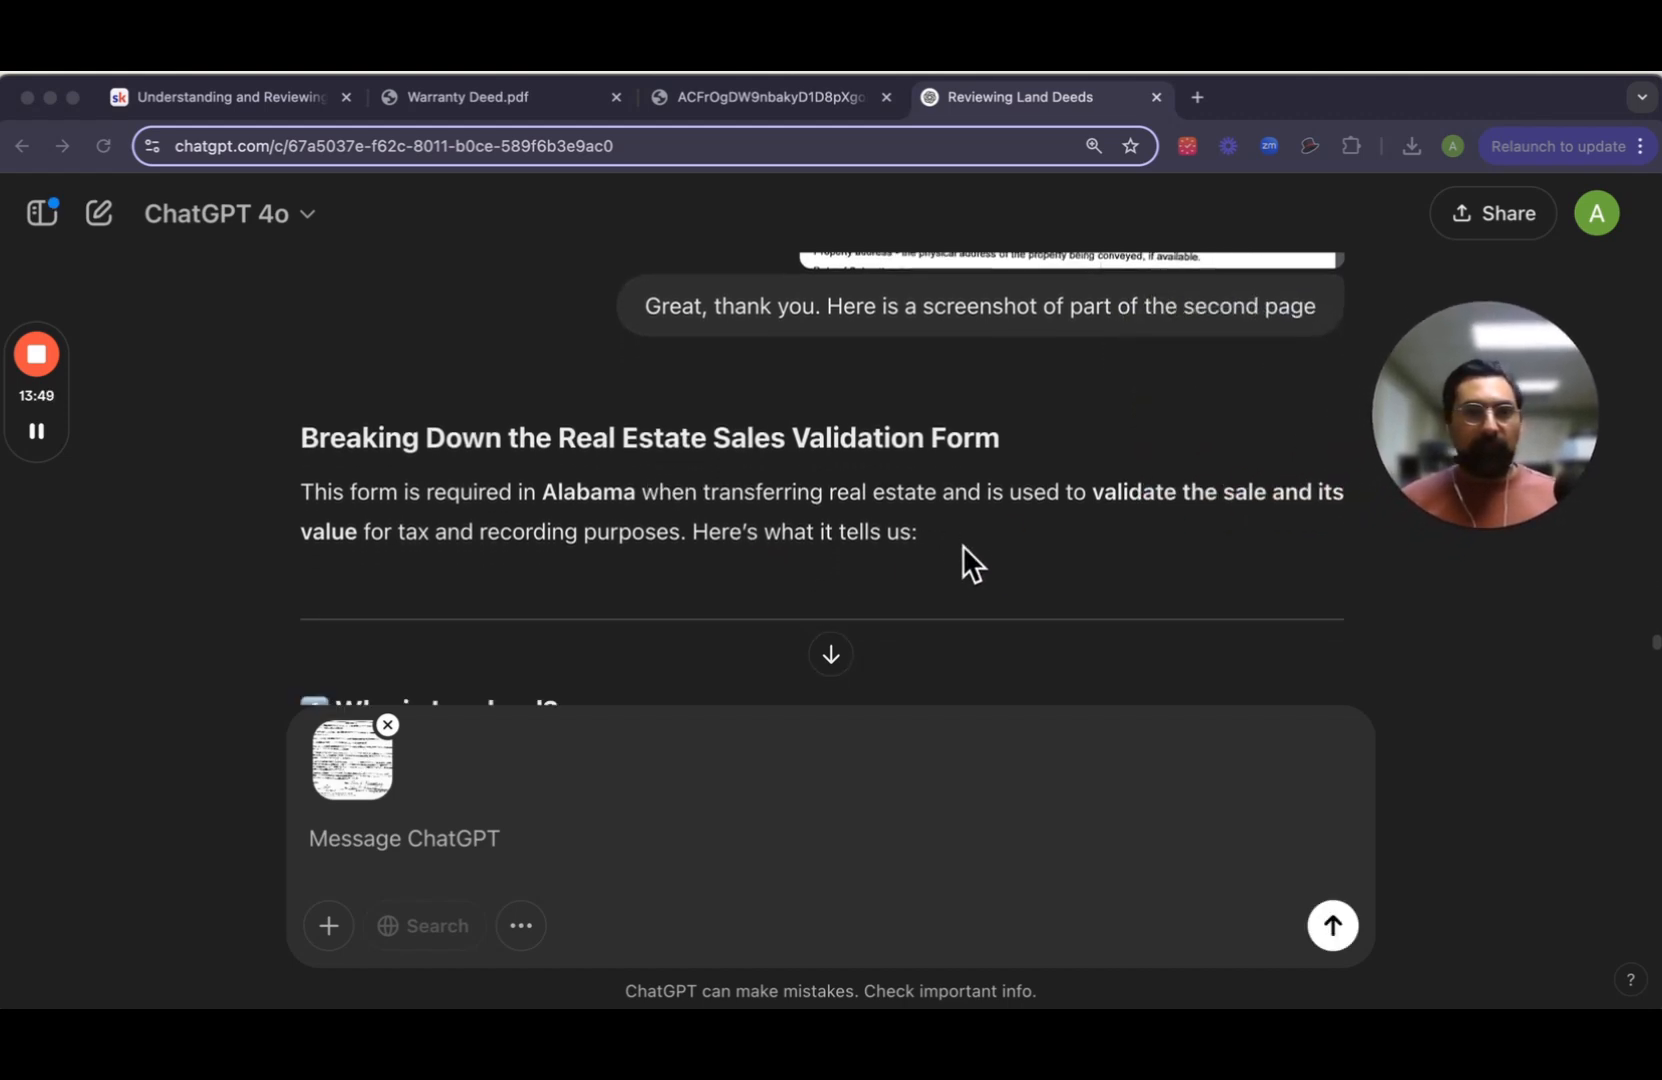
pyautogui.scroll(-8, 962, 550)
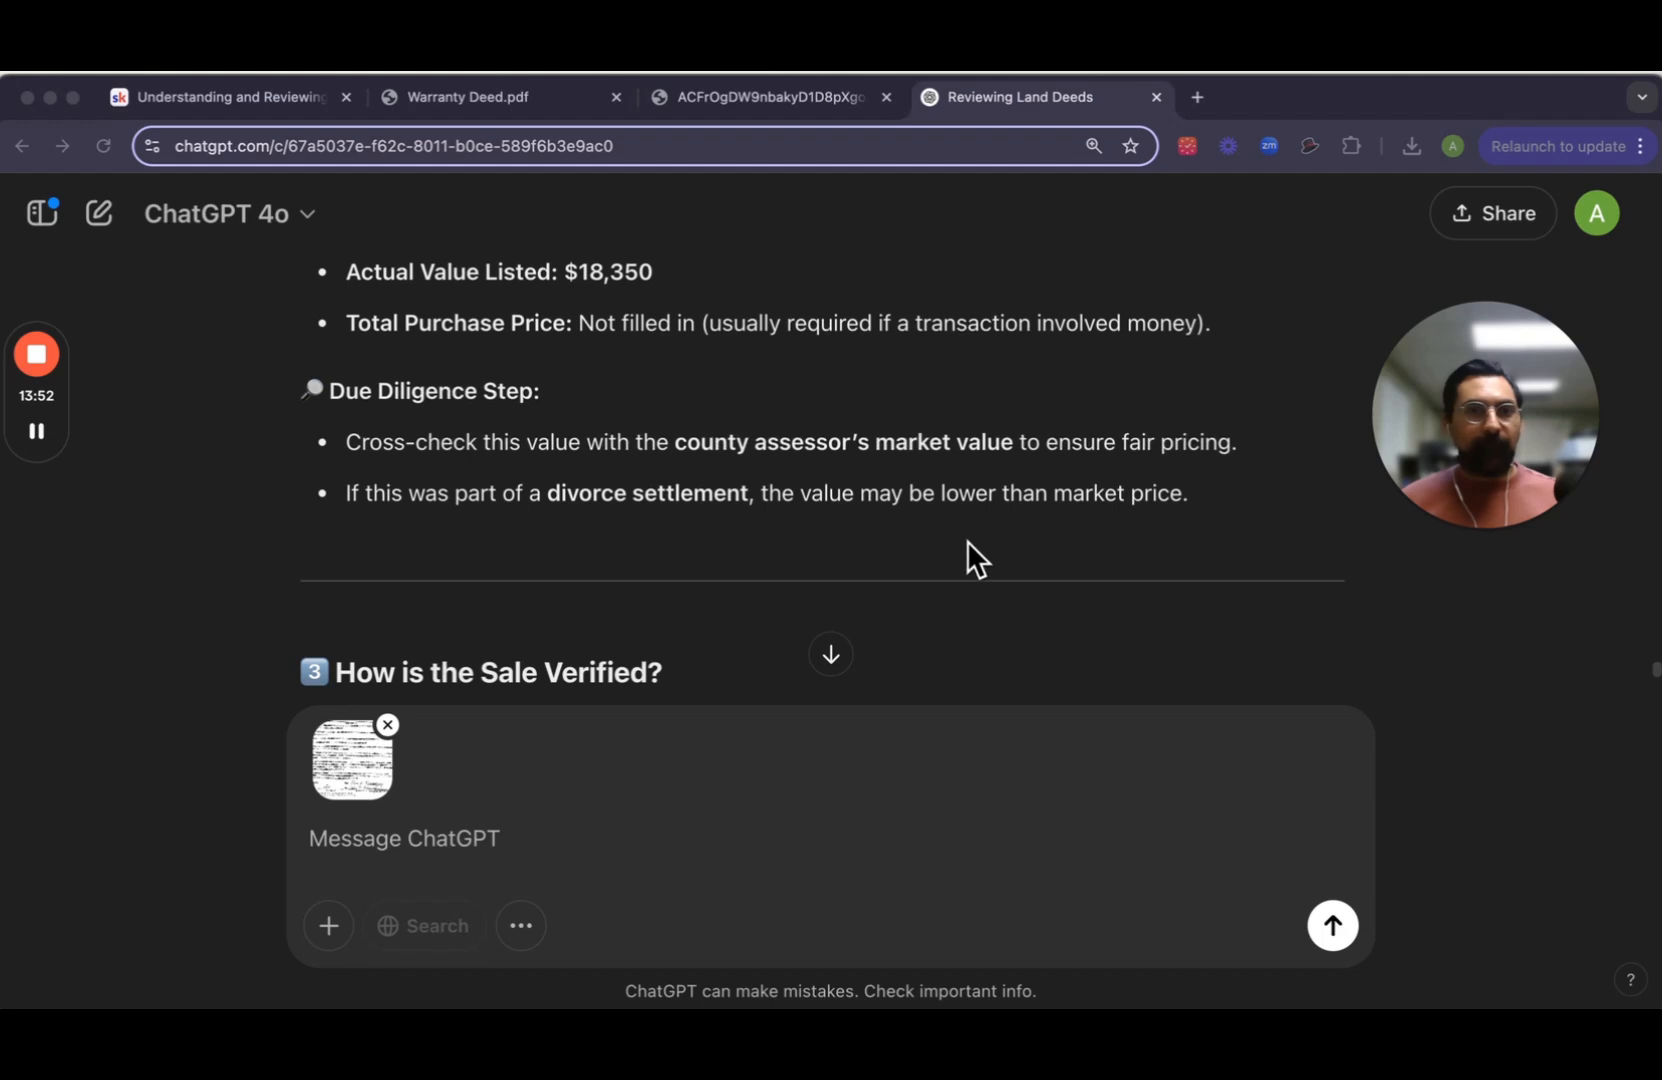
pyautogui.scroll(-6, 967, 541)
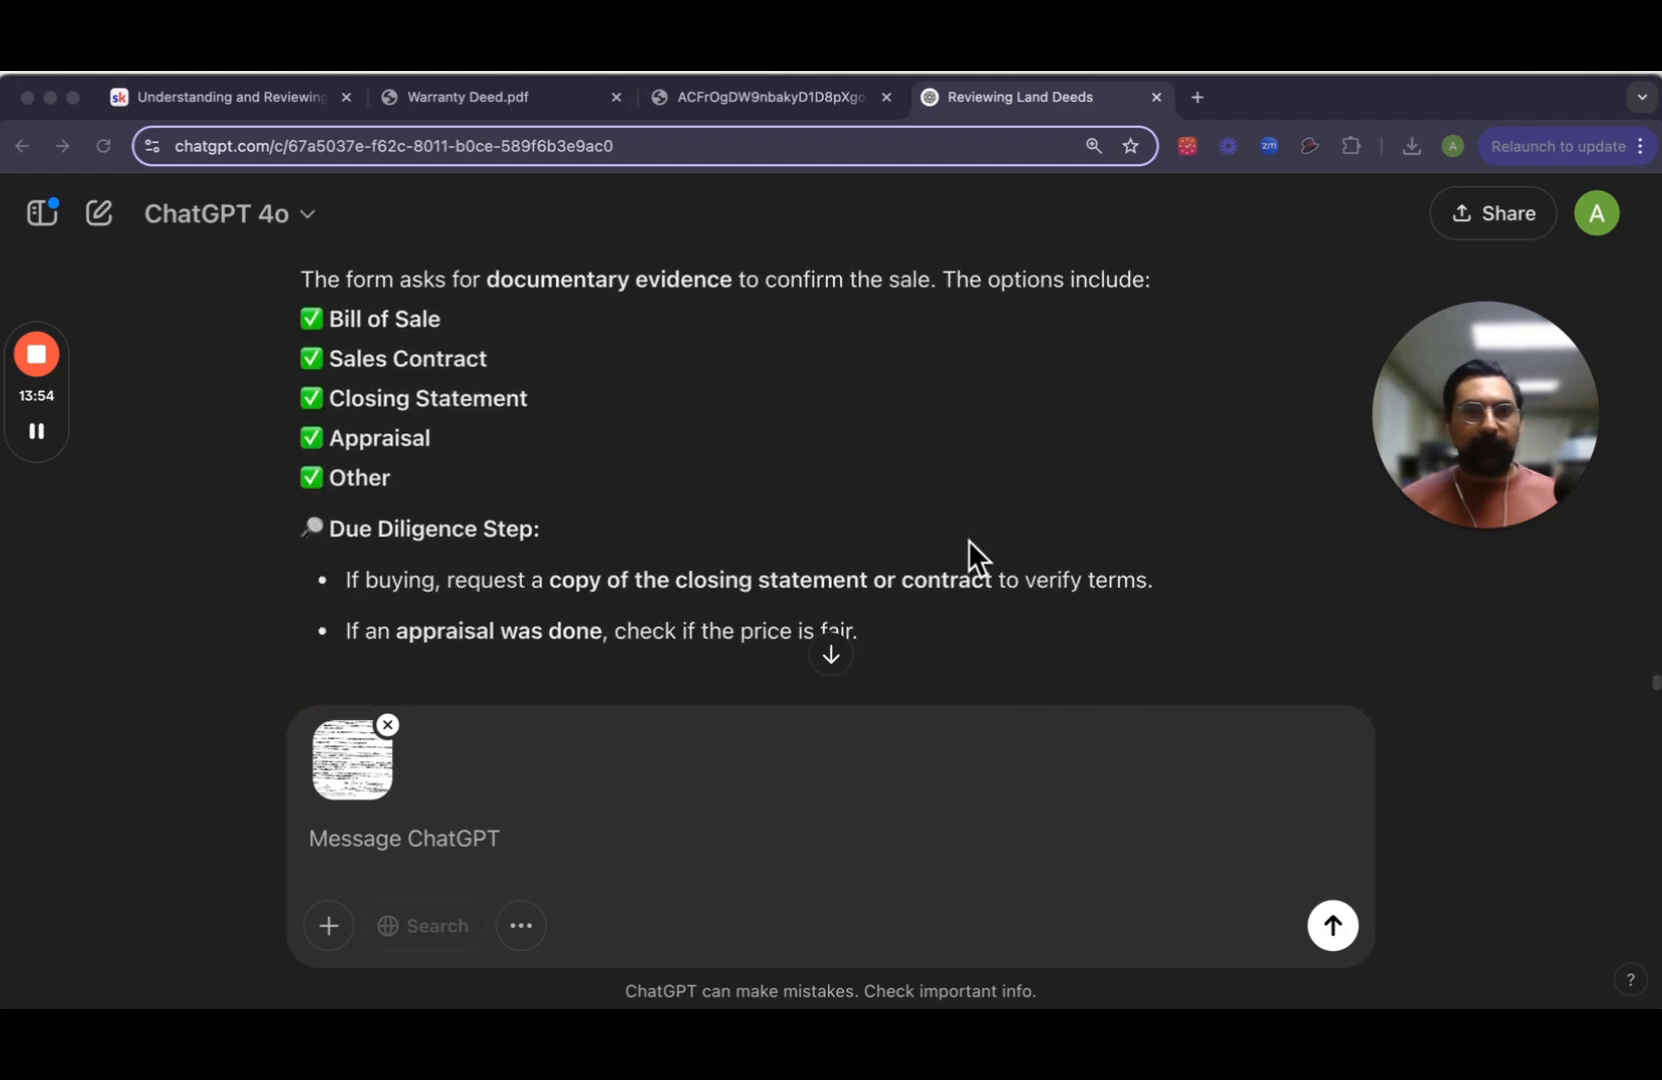
pyautogui.scroll(-6, 969, 541)
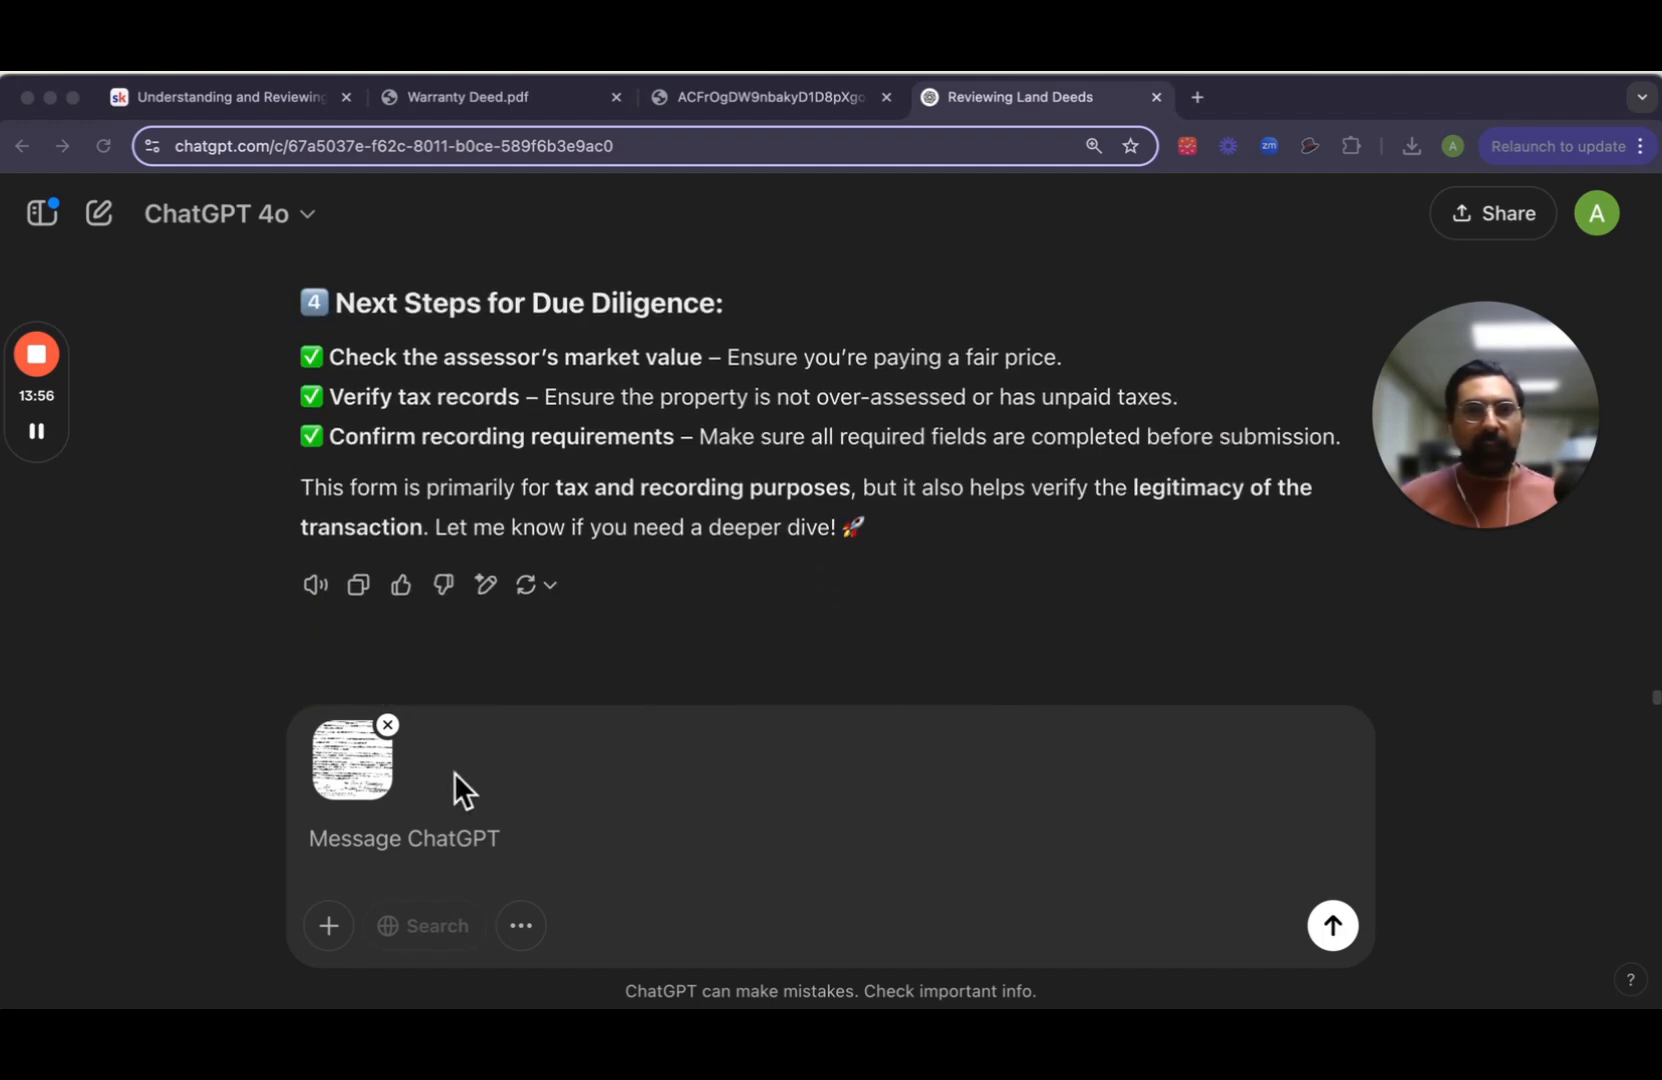
# Step: Send the attached screenshot with the message "Great, here is the final portion of the last page"
pyautogui.click(460, 843)
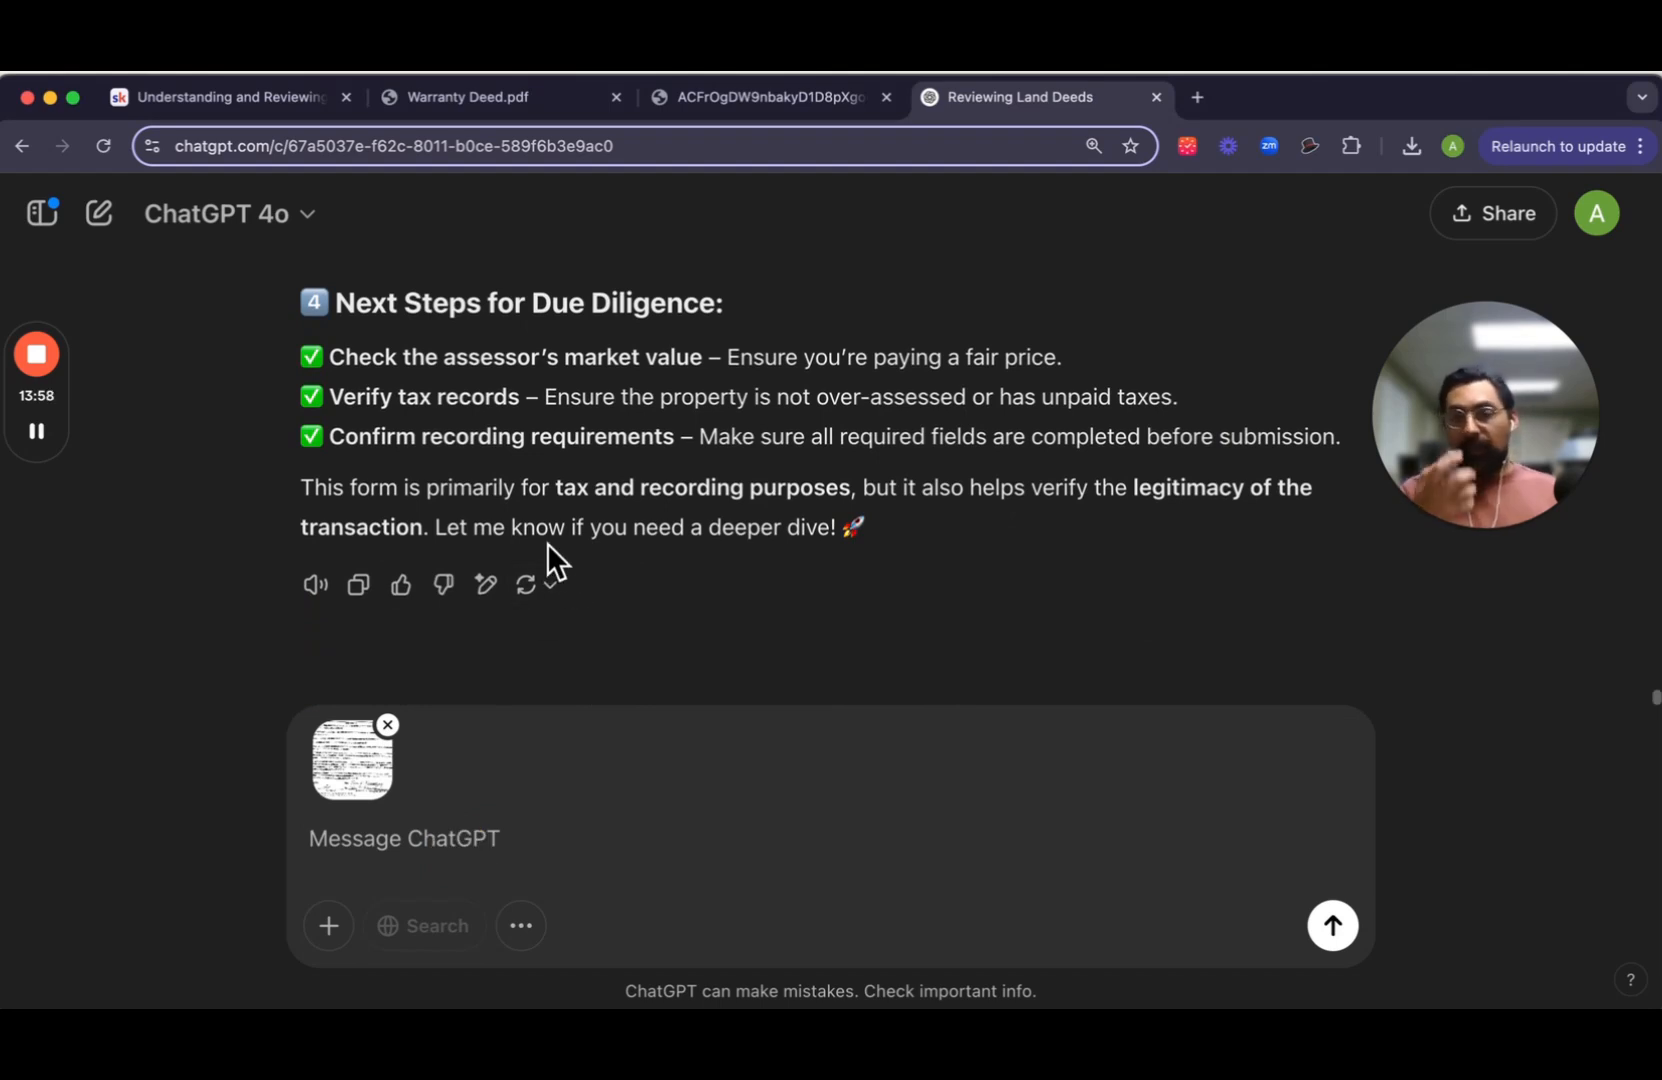
pyautogui.press('capslock')
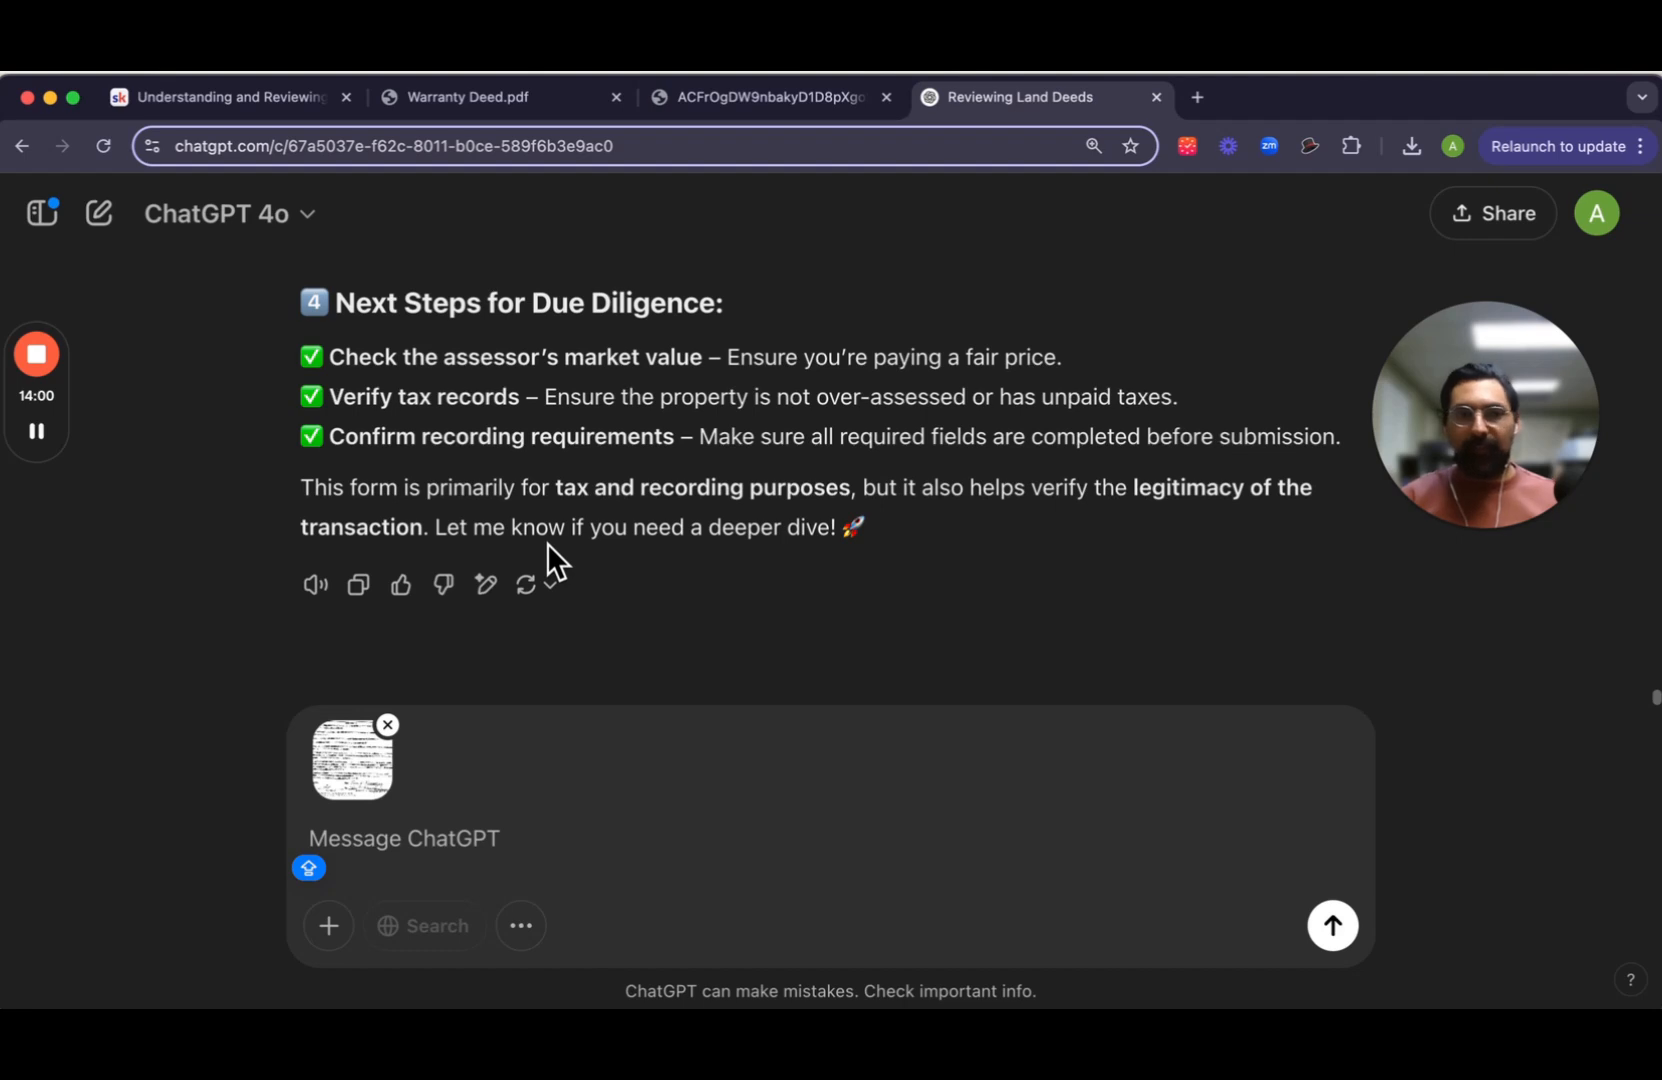
pyautogui.write('Gr')
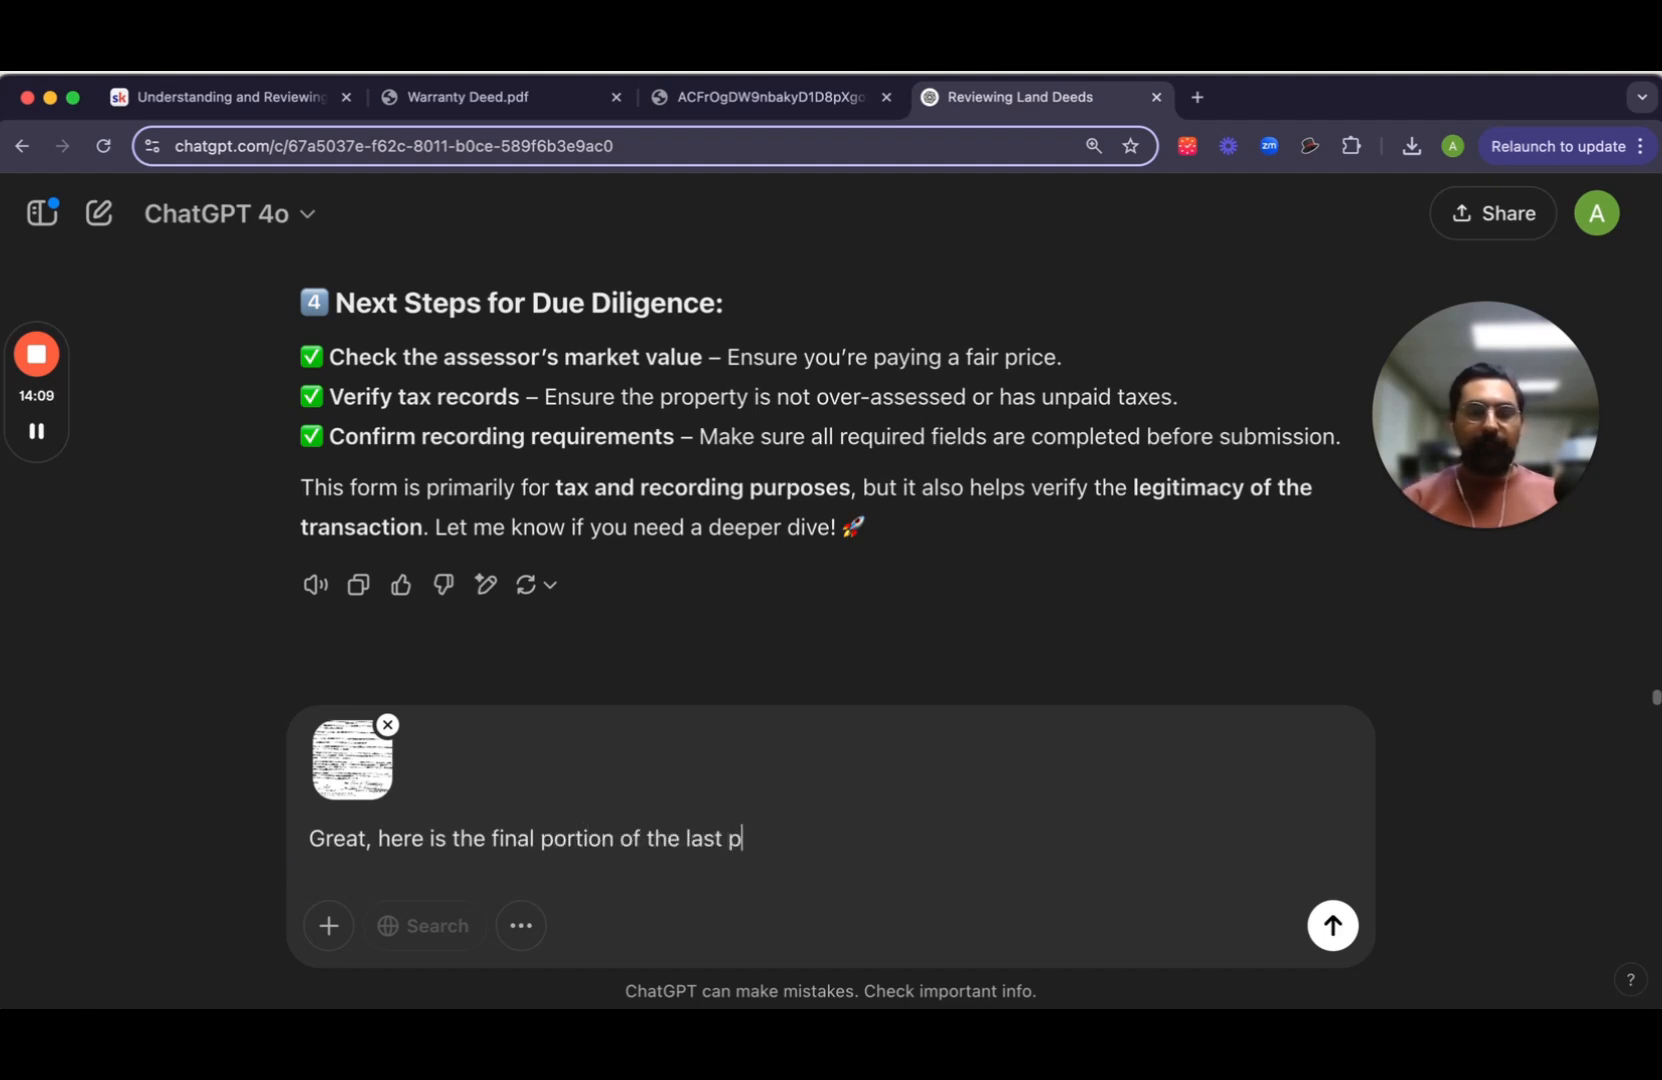
pyautogui.write('age')
pyautogui.press('Return')
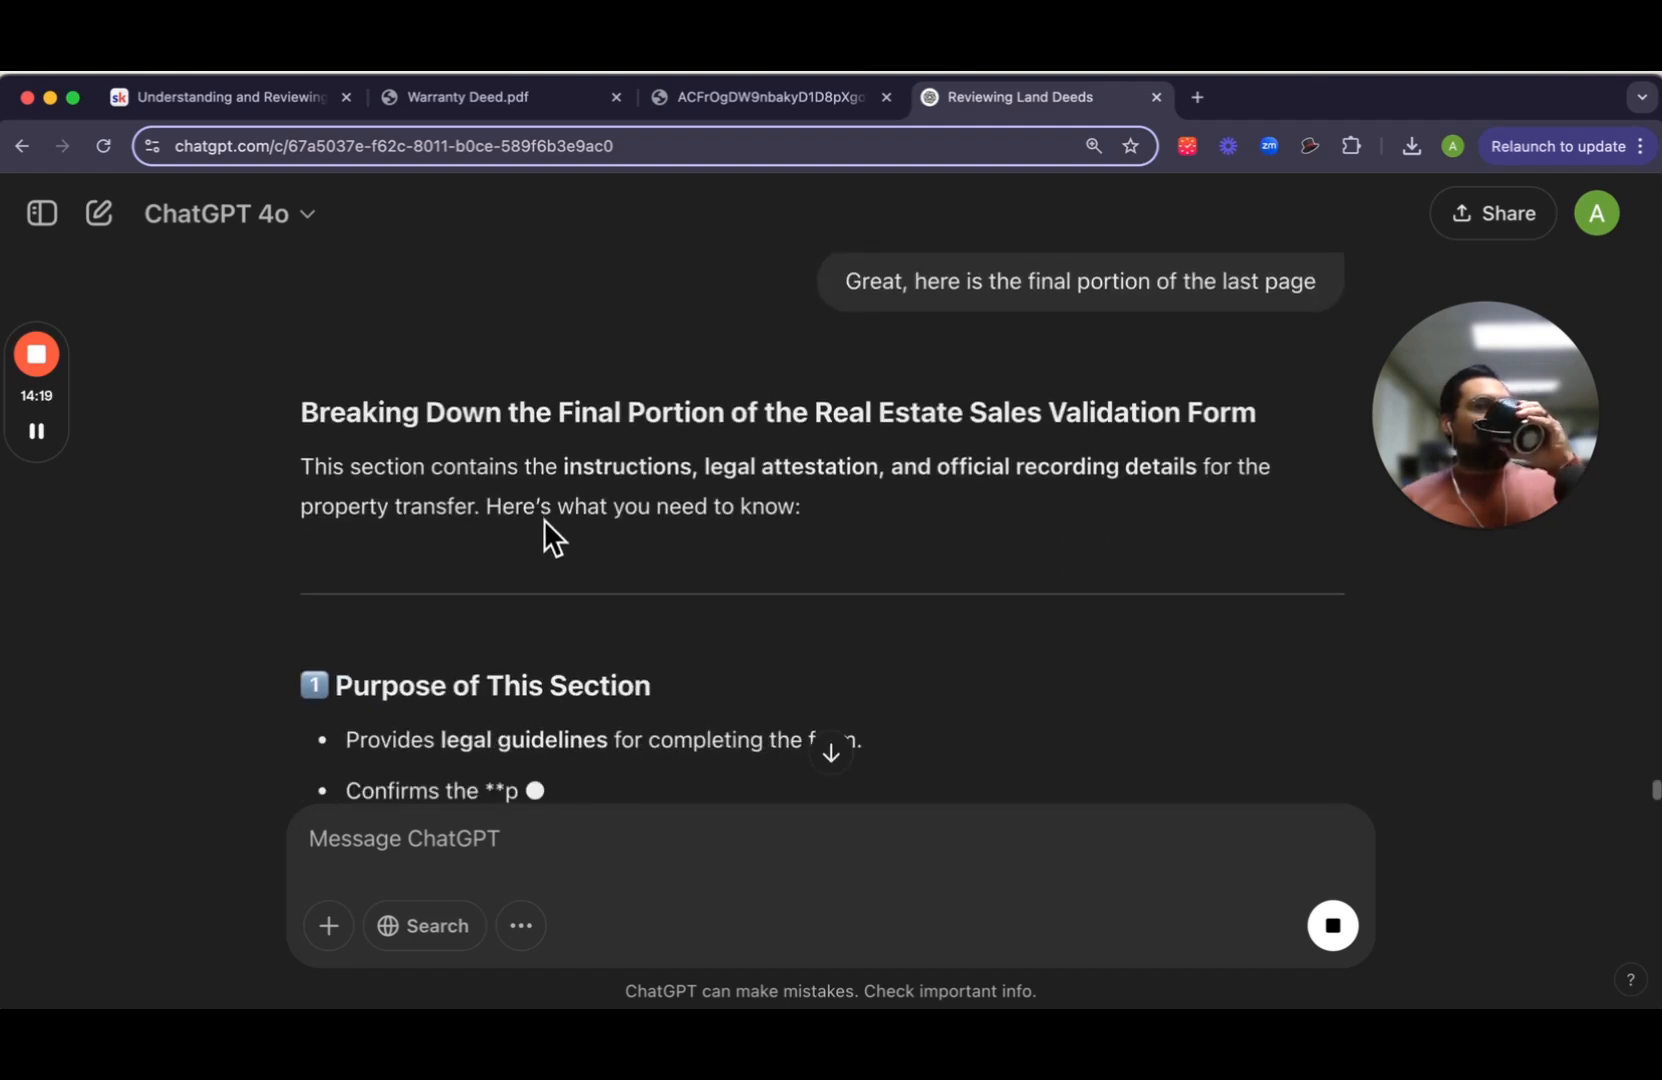
# Step: Read through ChatGPT's breakdown of the form's final portion, covering the penalty clause, recording information and final takeaways before closing
pyautogui.scroll(-5, 548, 505)
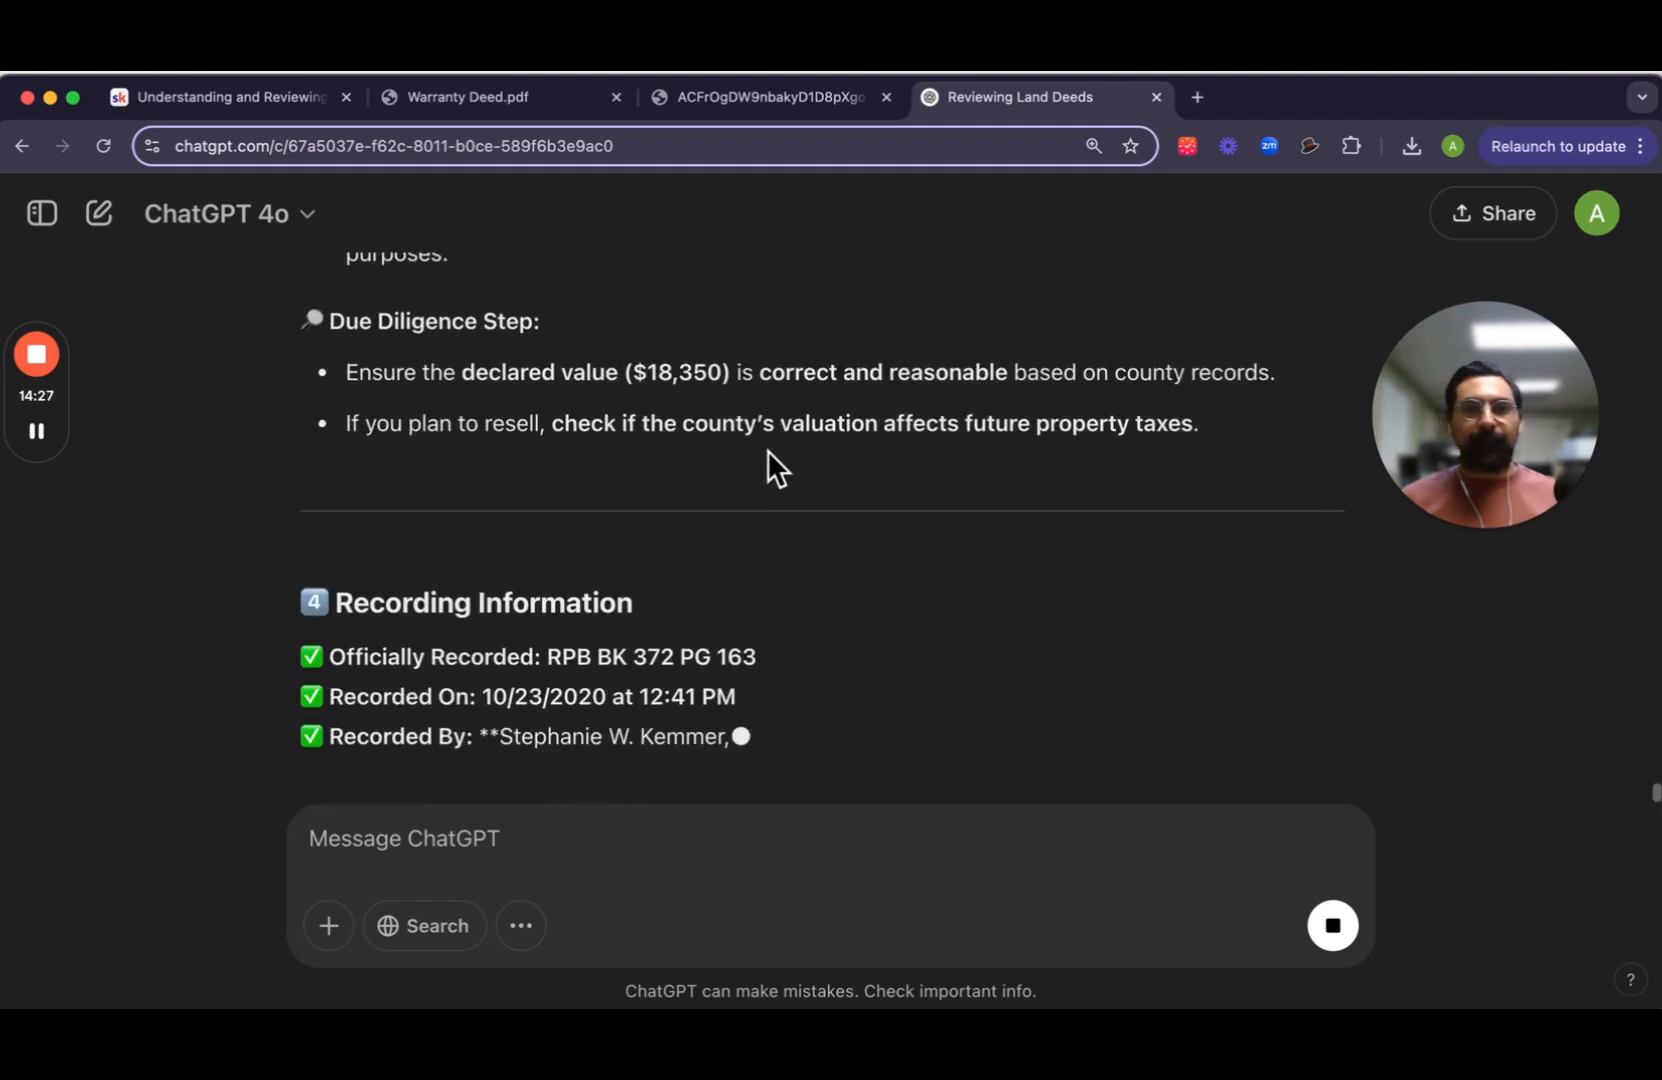
pyautogui.scroll(4, 775, 445)
pyautogui.scroll(-1, 864, 474)
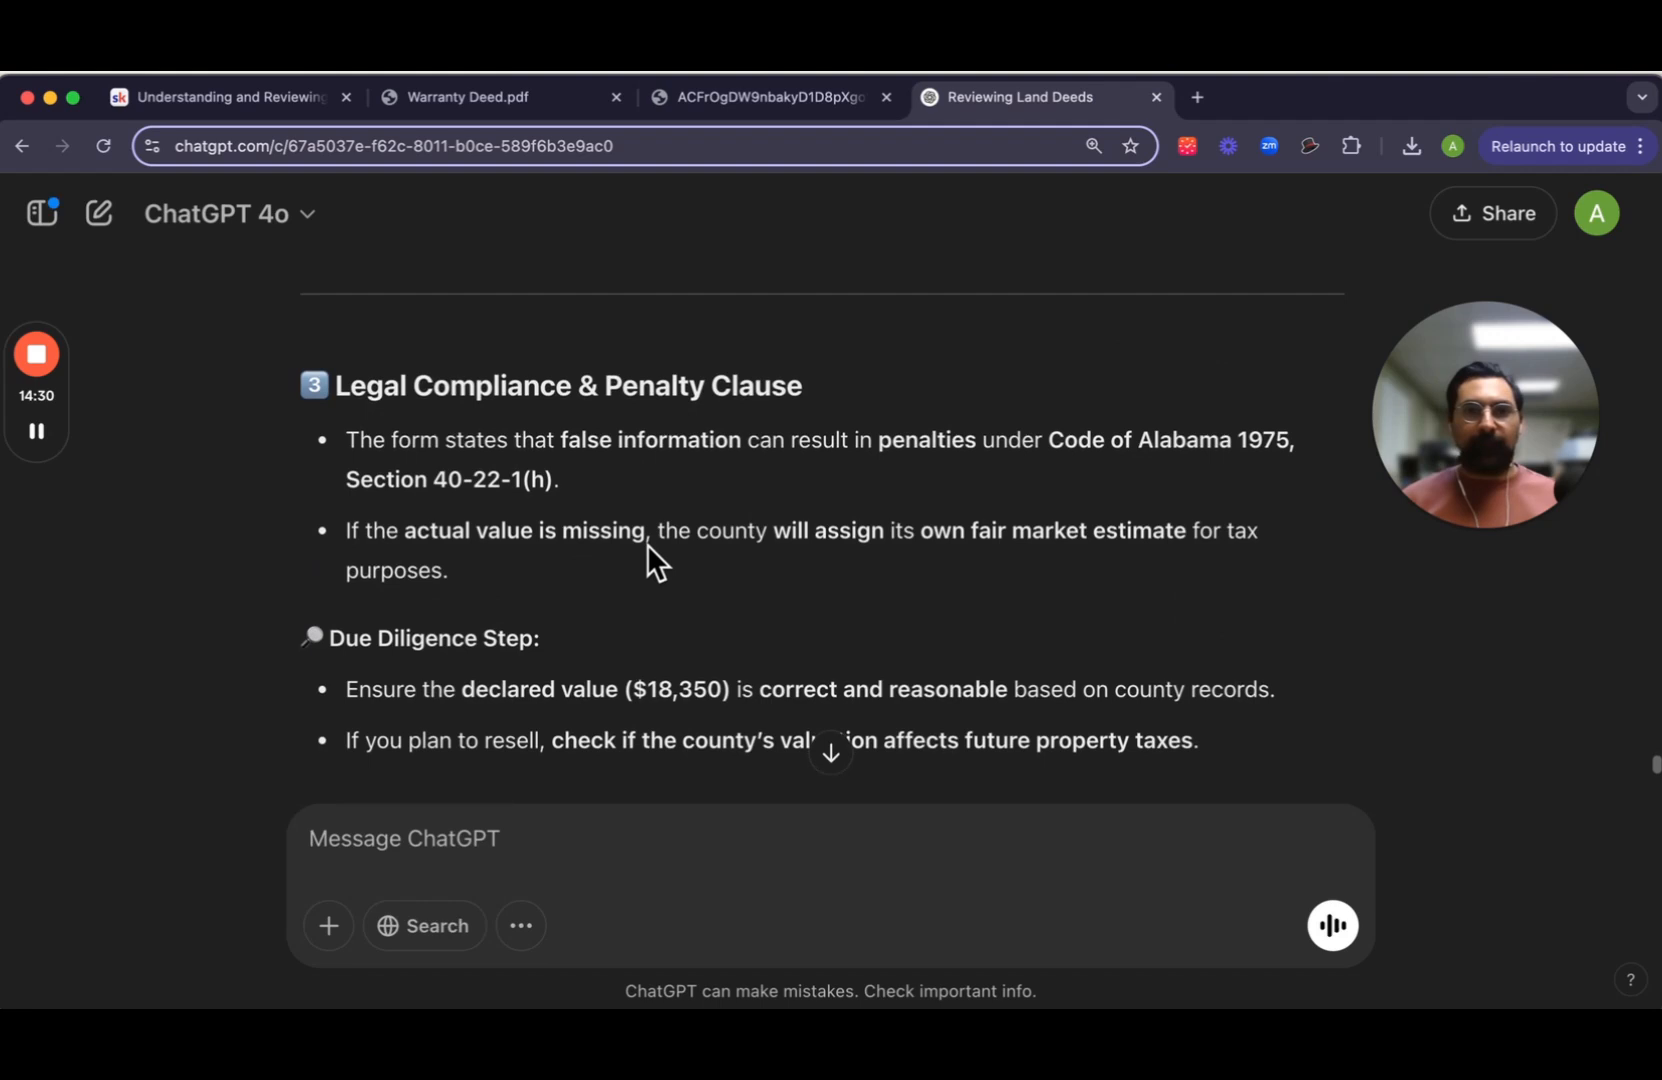
pyautogui.scroll(-2, 647, 543)
pyautogui.scroll(-15, 654, 532)
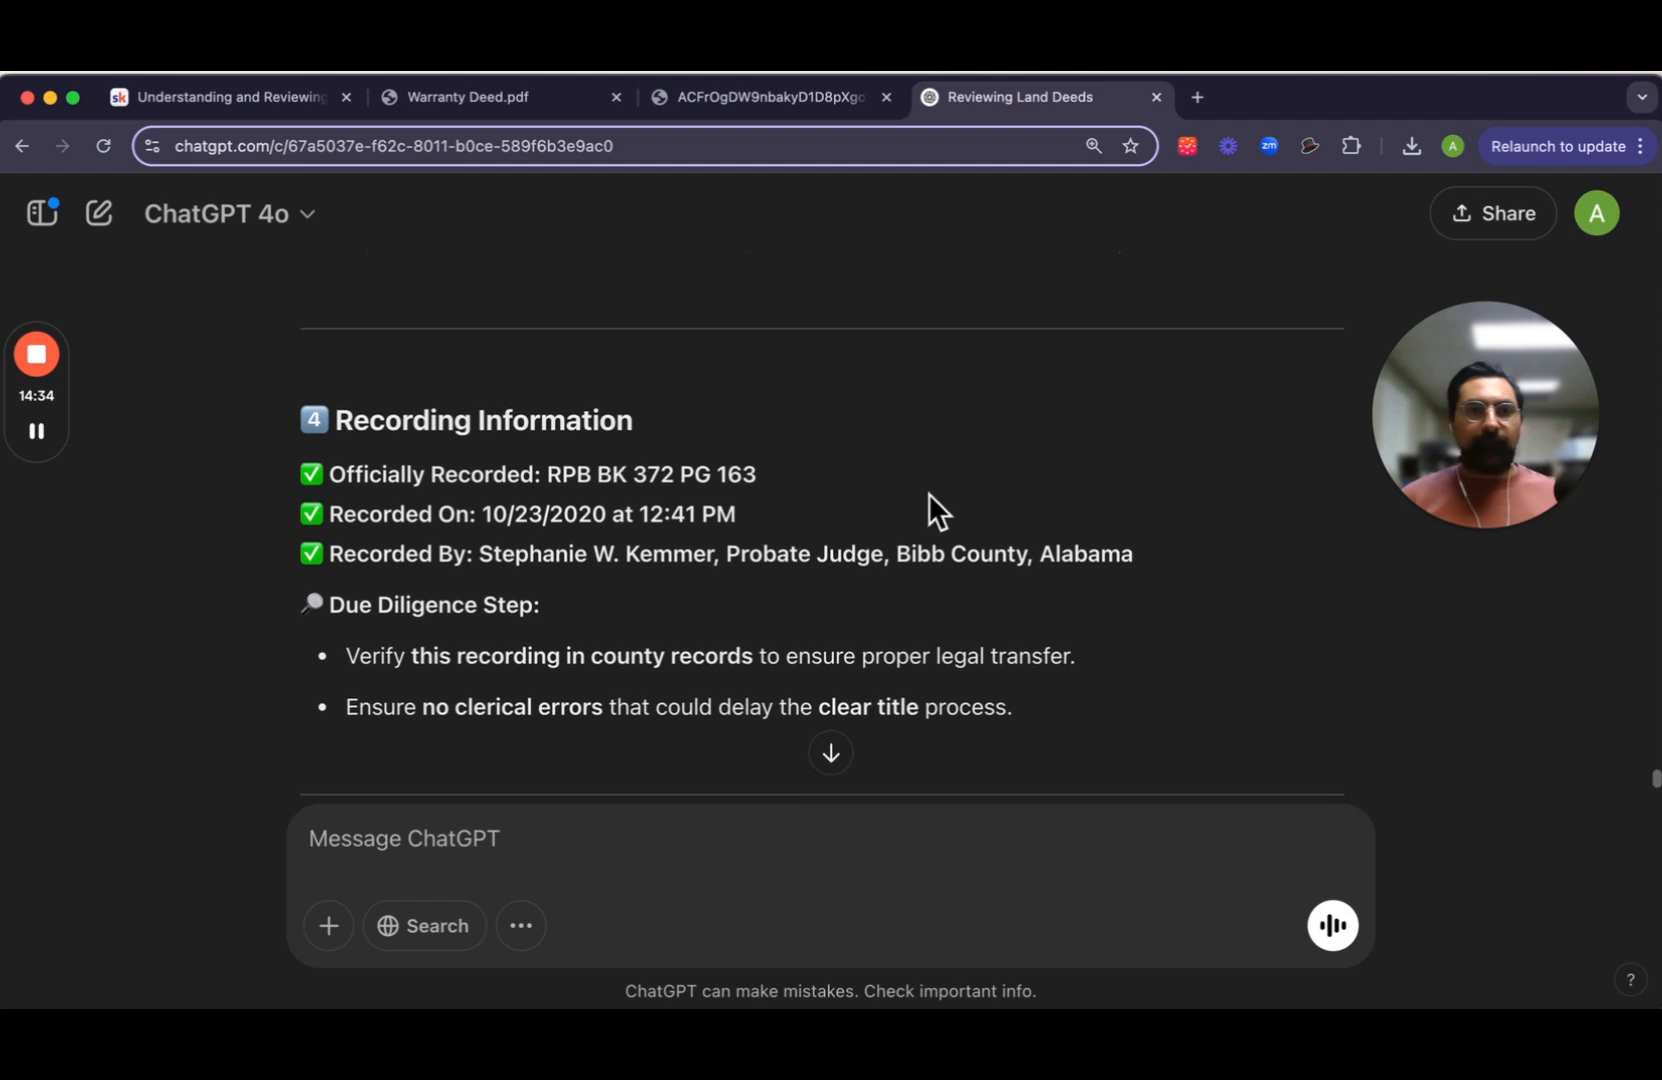
pyautogui.scroll(-1, 931, 493)
pyautogui.scroll(-10, 960, 461)
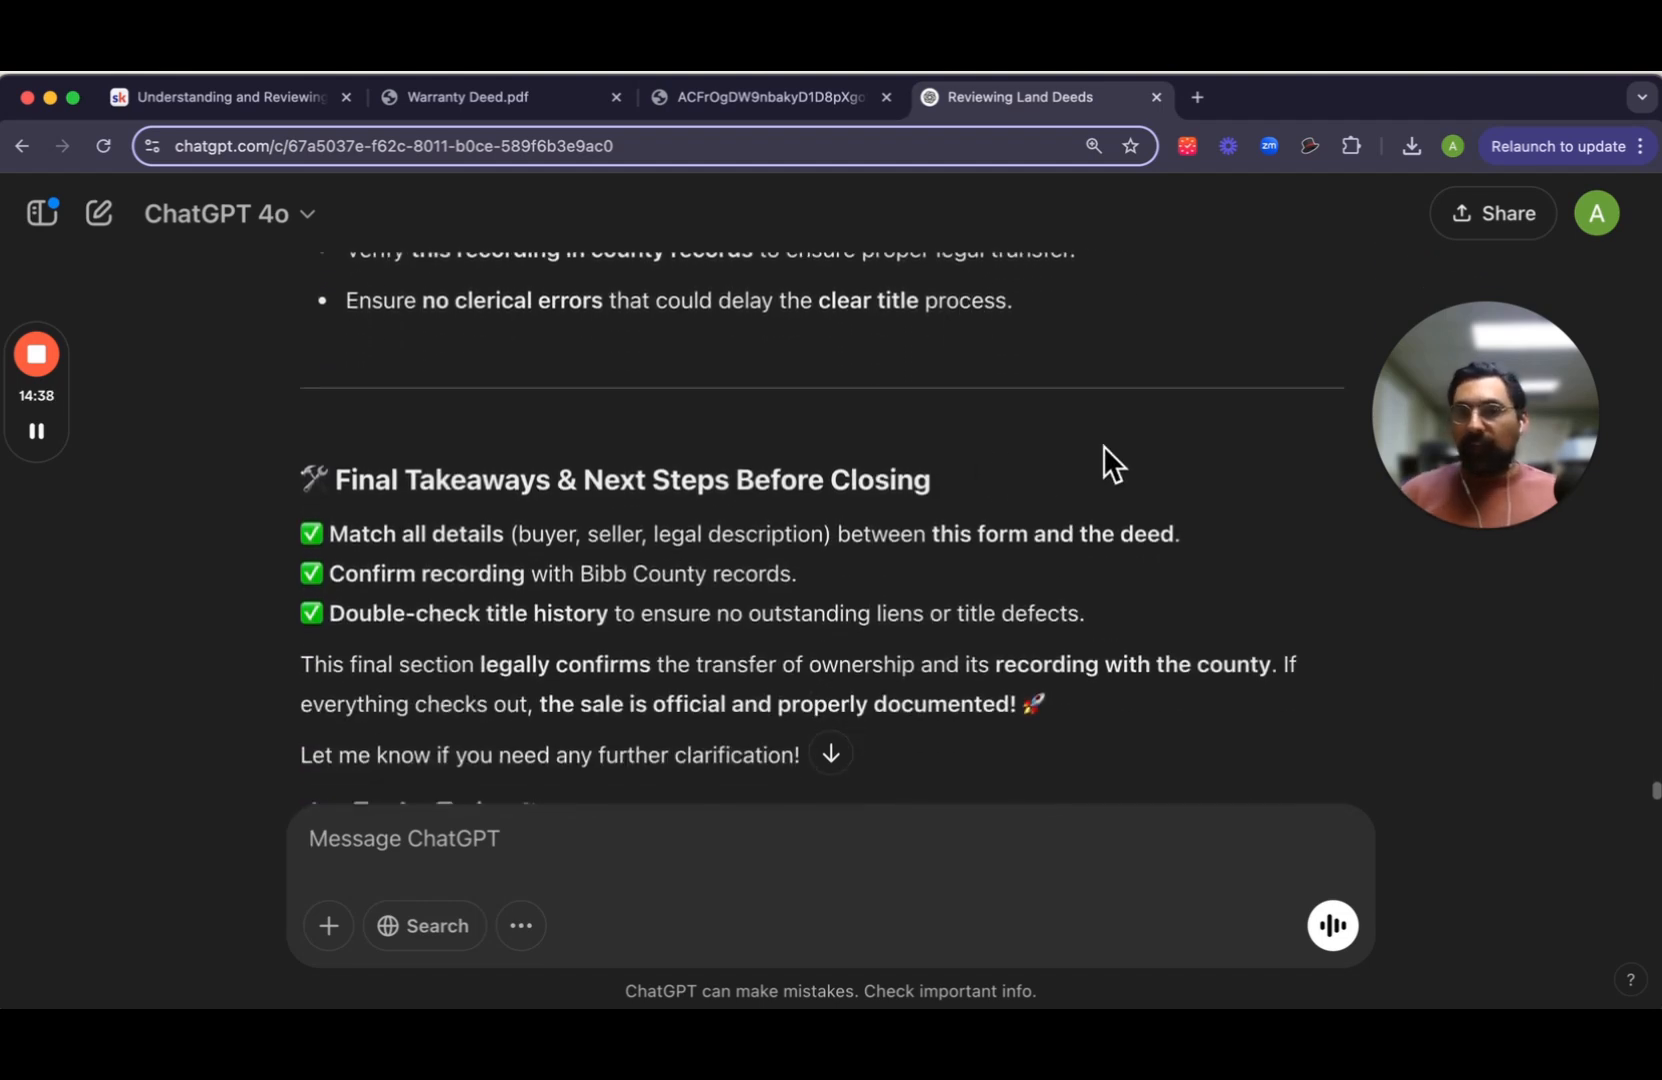
pyautogui.moveTo(1422, 430); pyautogui.dragTo(1115, 426)
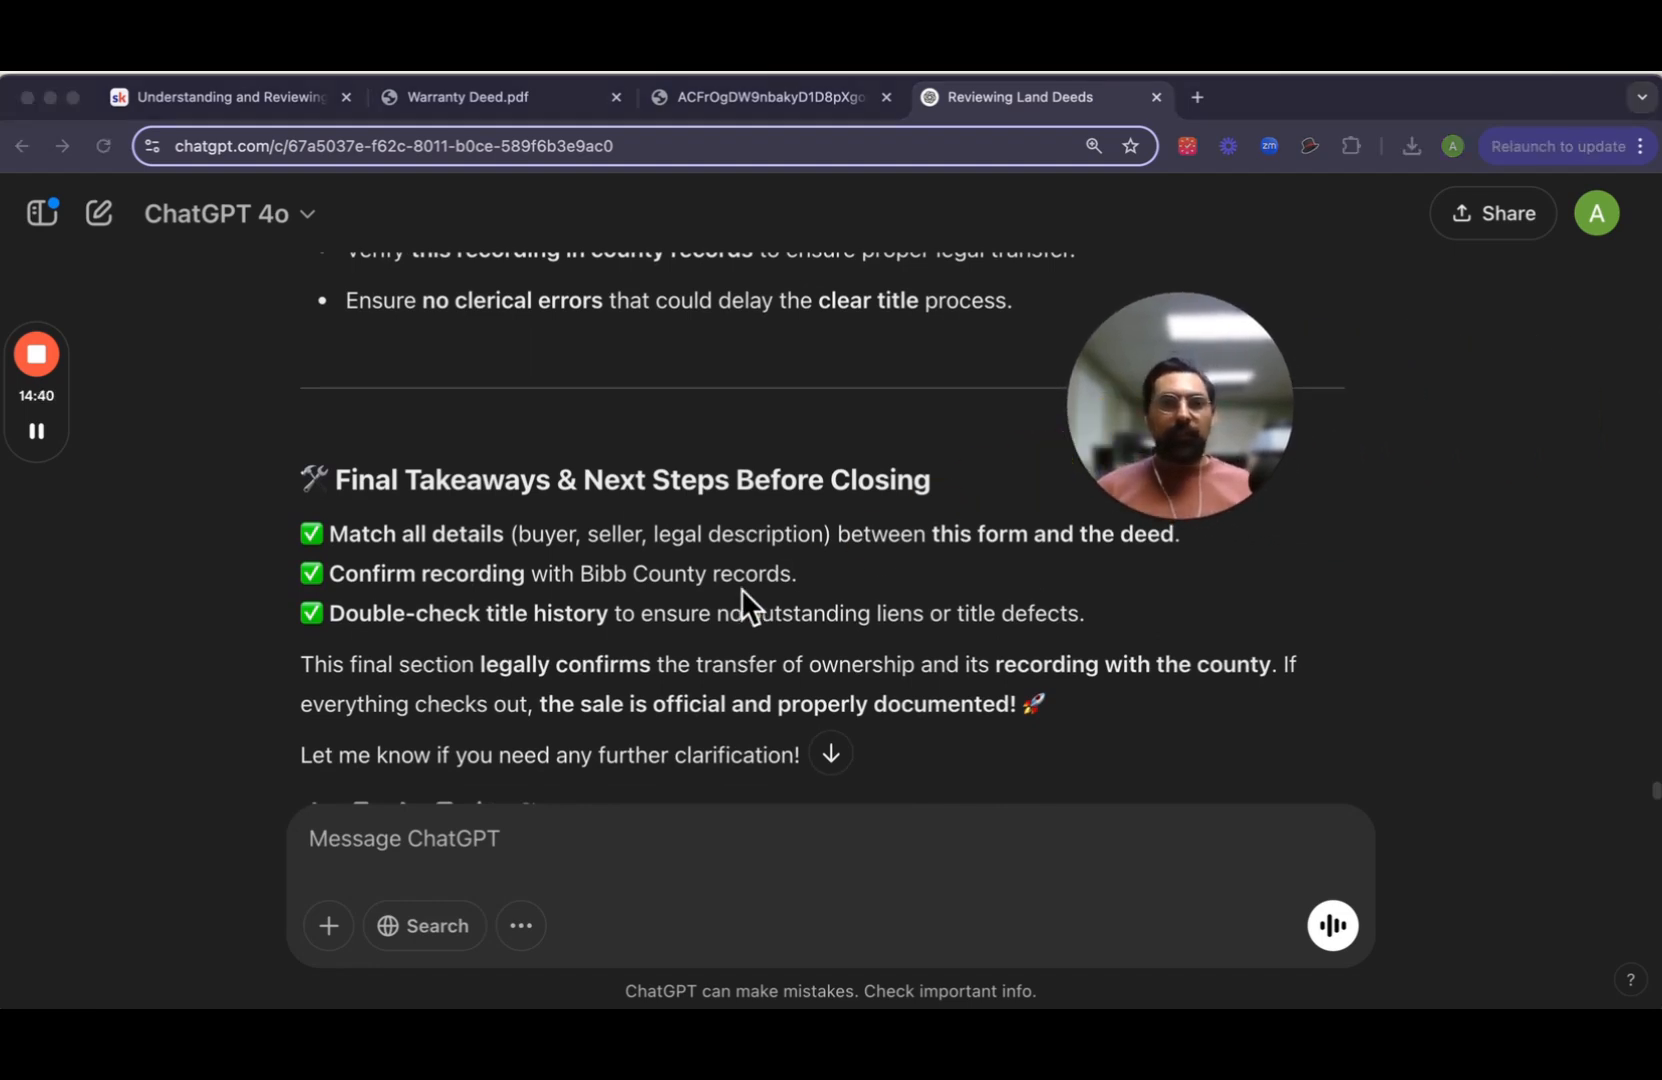